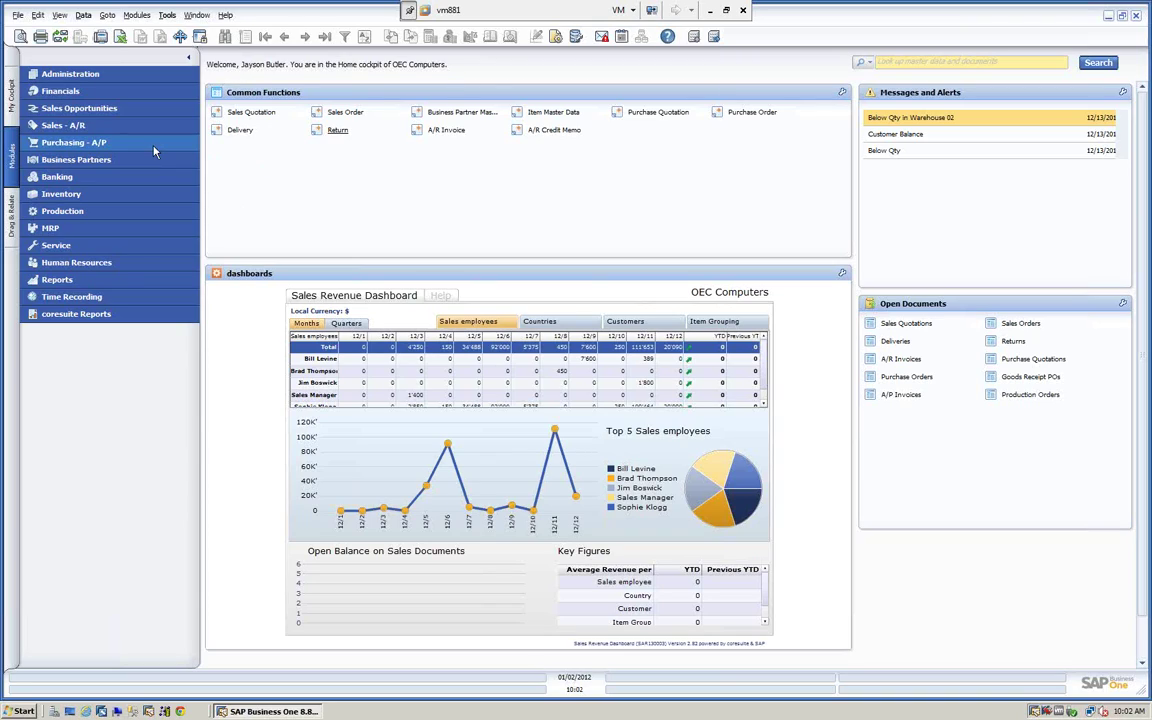
Step: Open the item master record of the first inventory item, A00001, and display its purchasing data
click(74, 142)
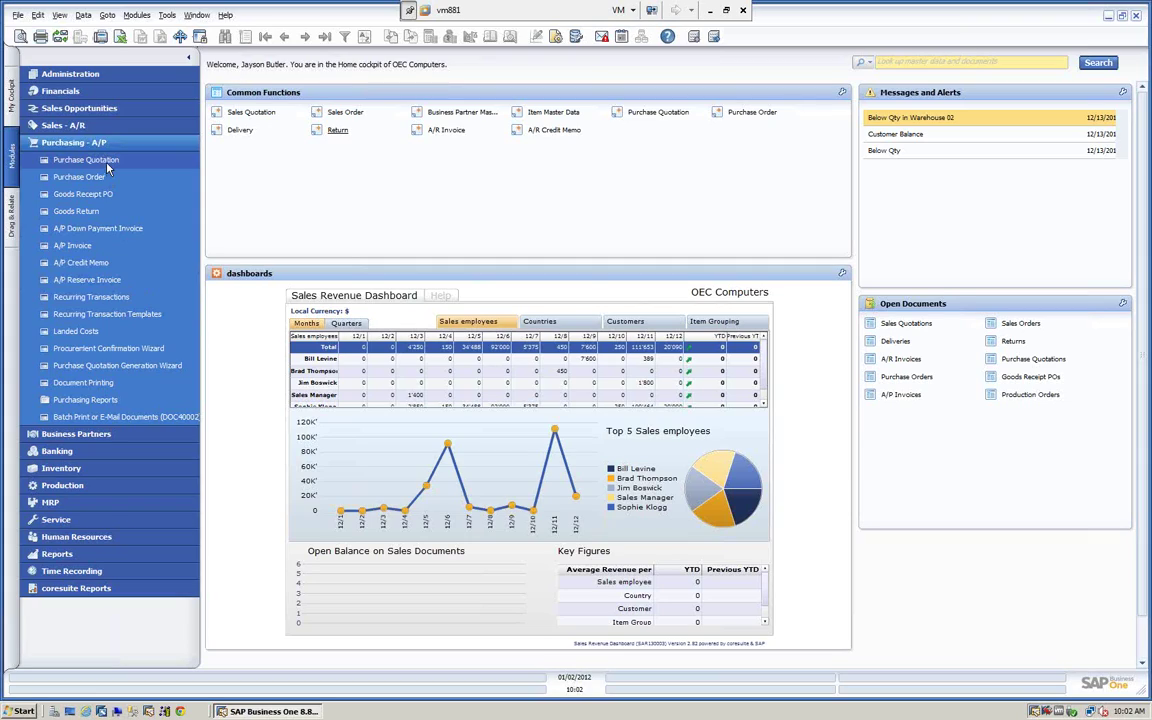
click(70, 469)
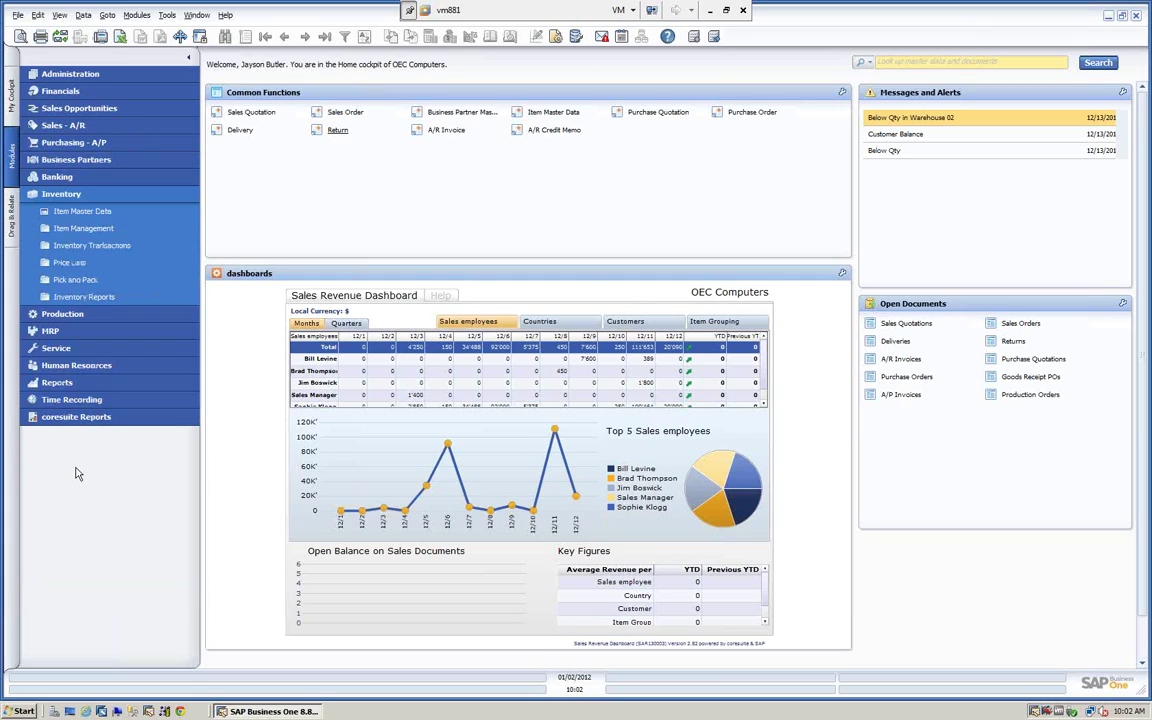
click(103, 213)
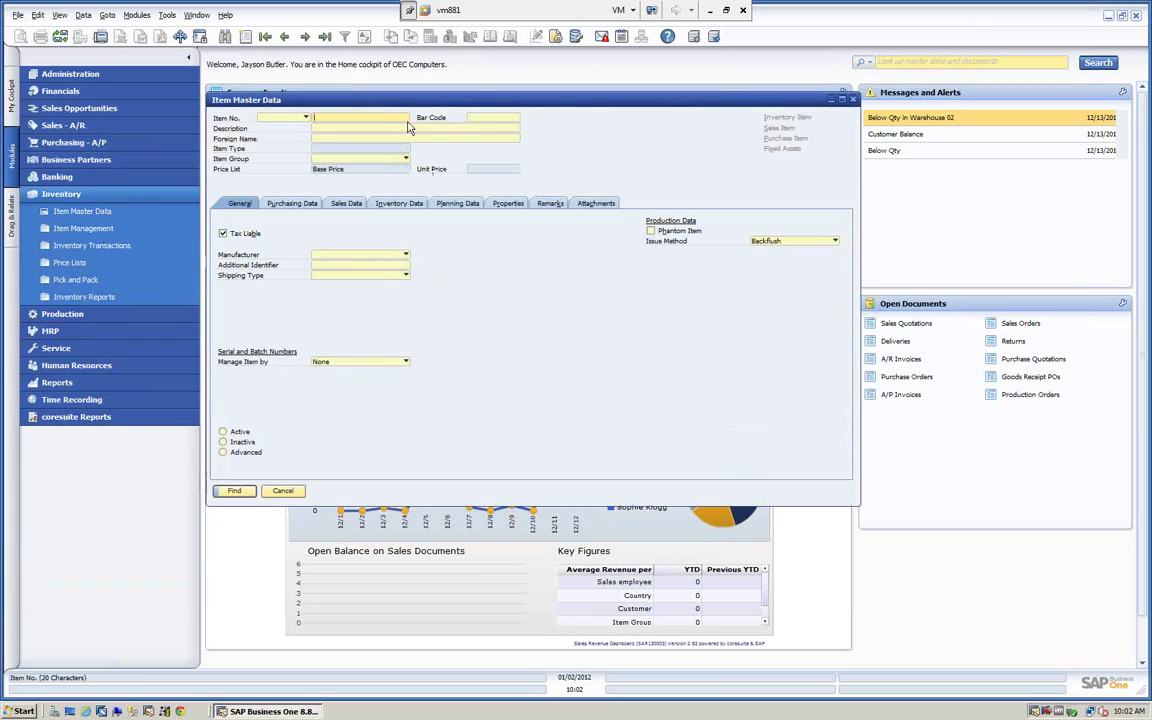
click(265, 36)
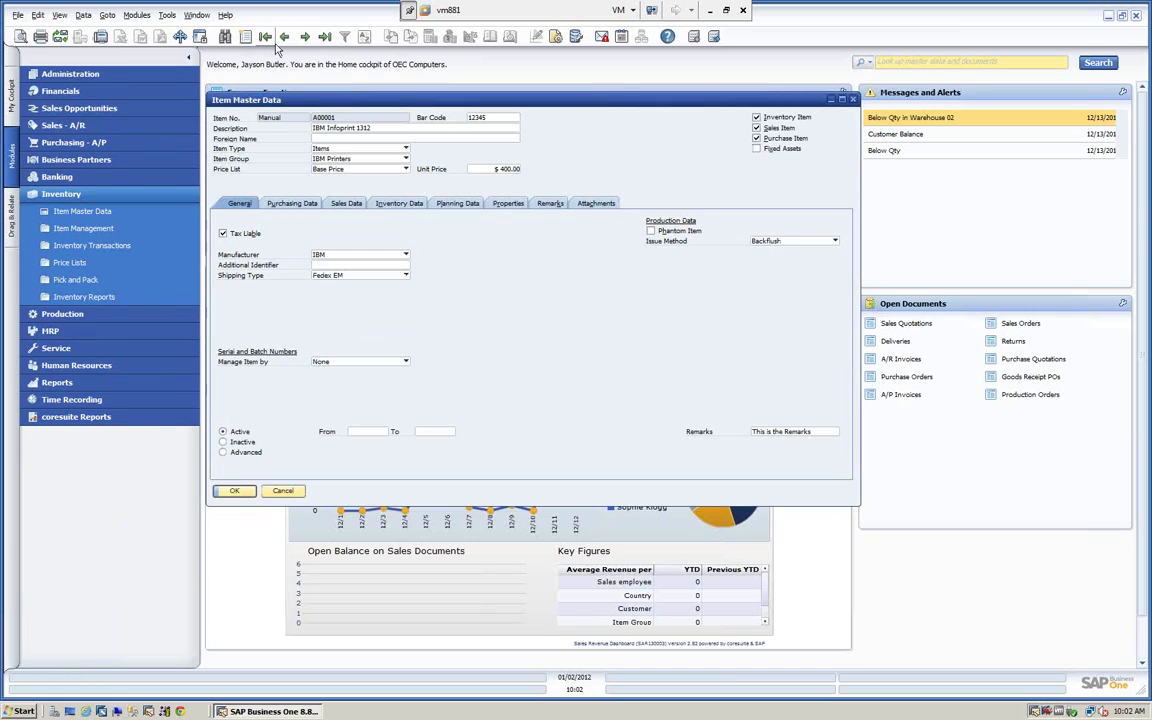
drag(401, 96, 455, 91)
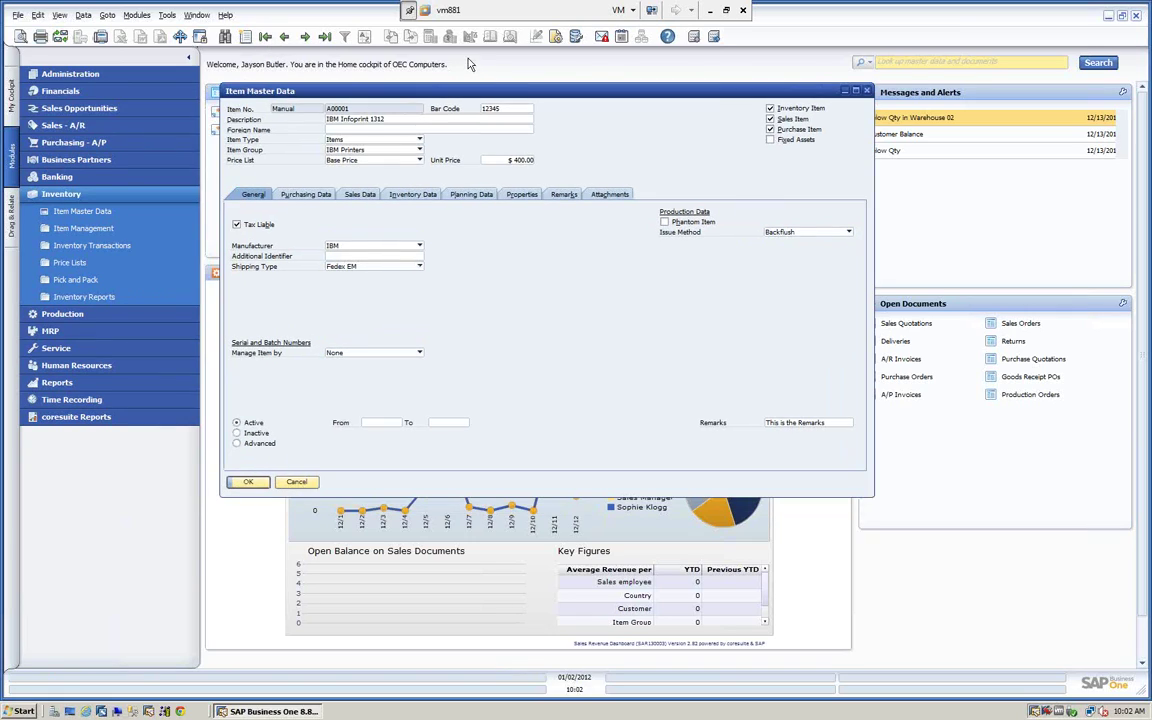
click(313, 196)
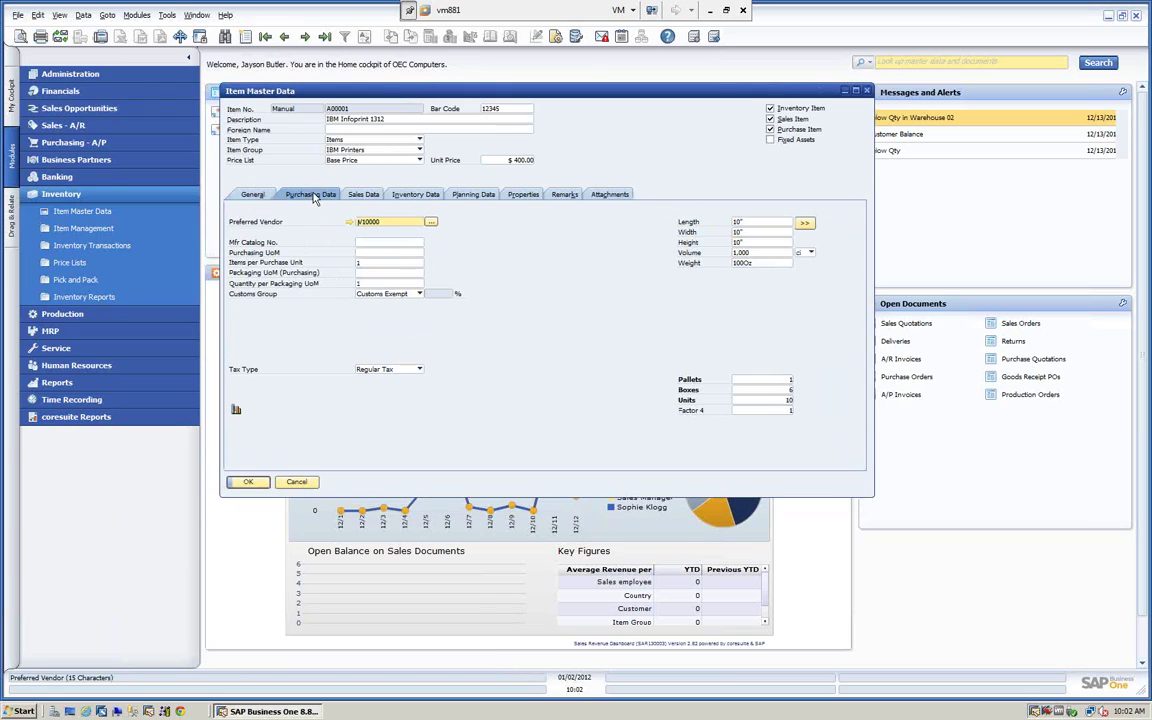
Step: Review the list of preferred vendors for item A00001 and close the item record without changes
click(431, 222)
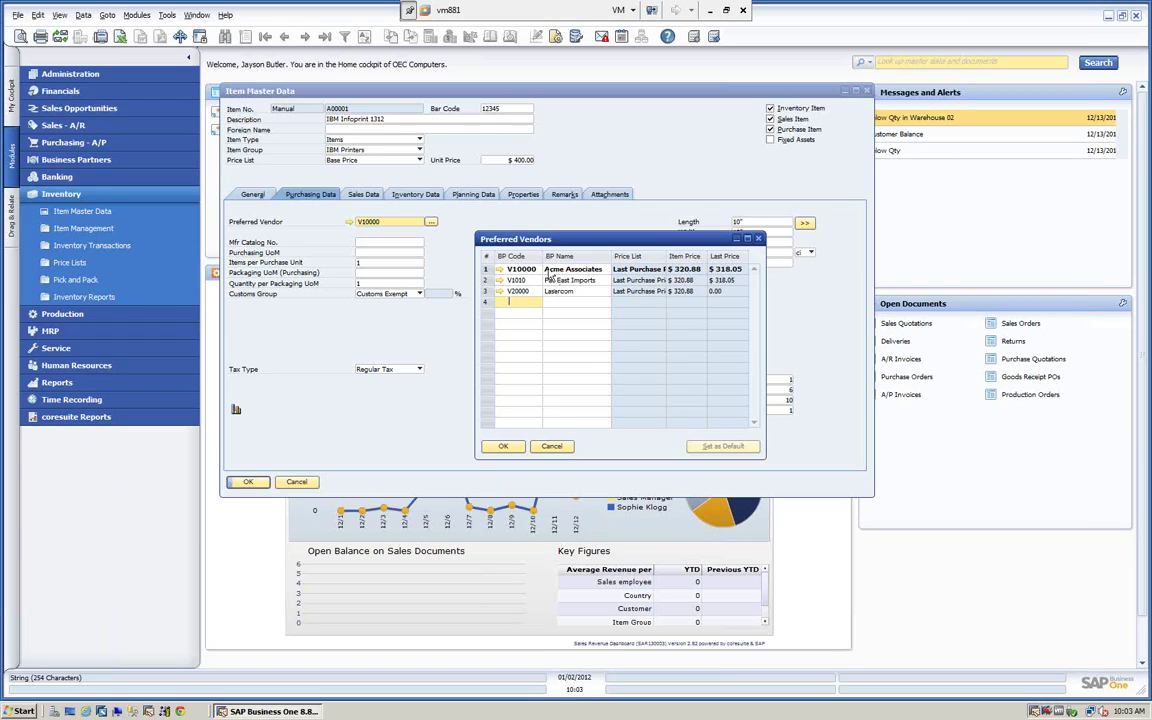
click(552, 446)
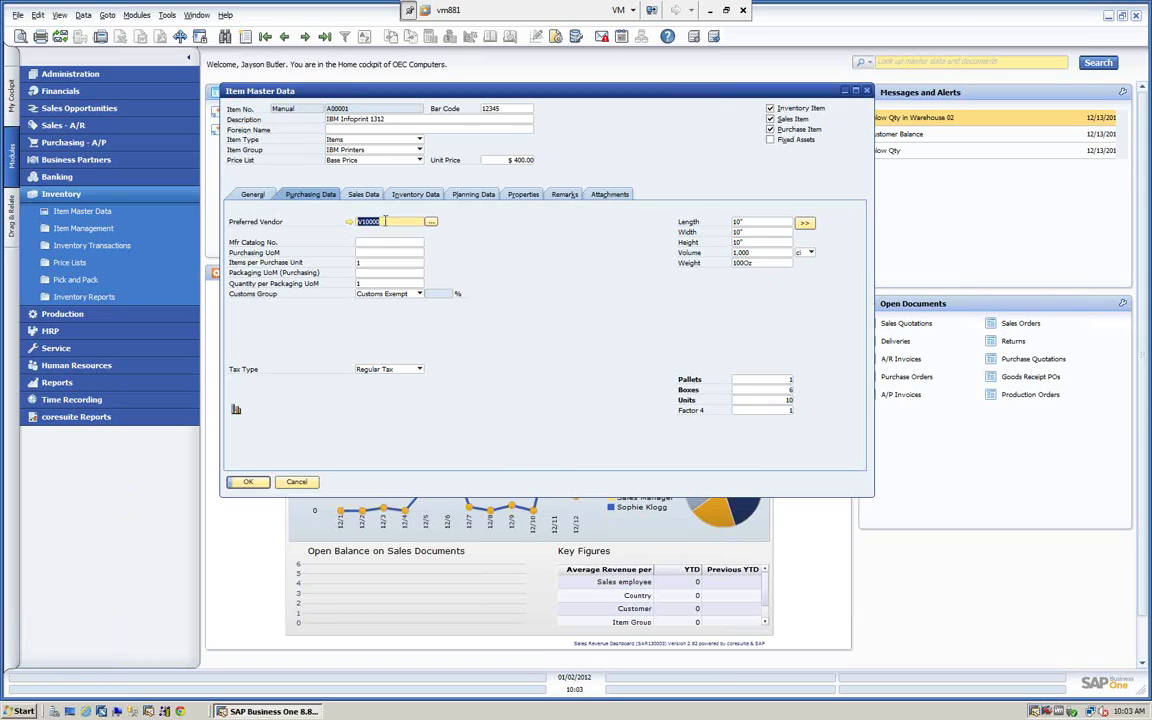
click(296, 481)
click(101, 195)
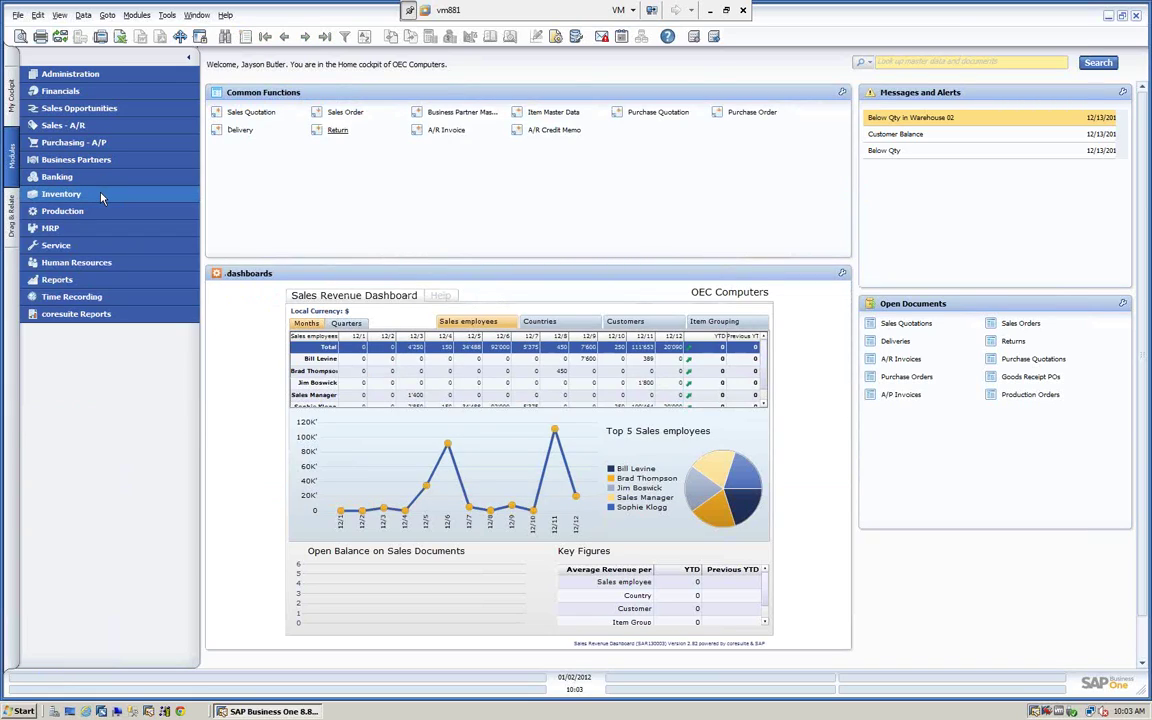
Step: View a blank purchase quotation form from the purchasing module and close it without entering anything
click(104, 144)
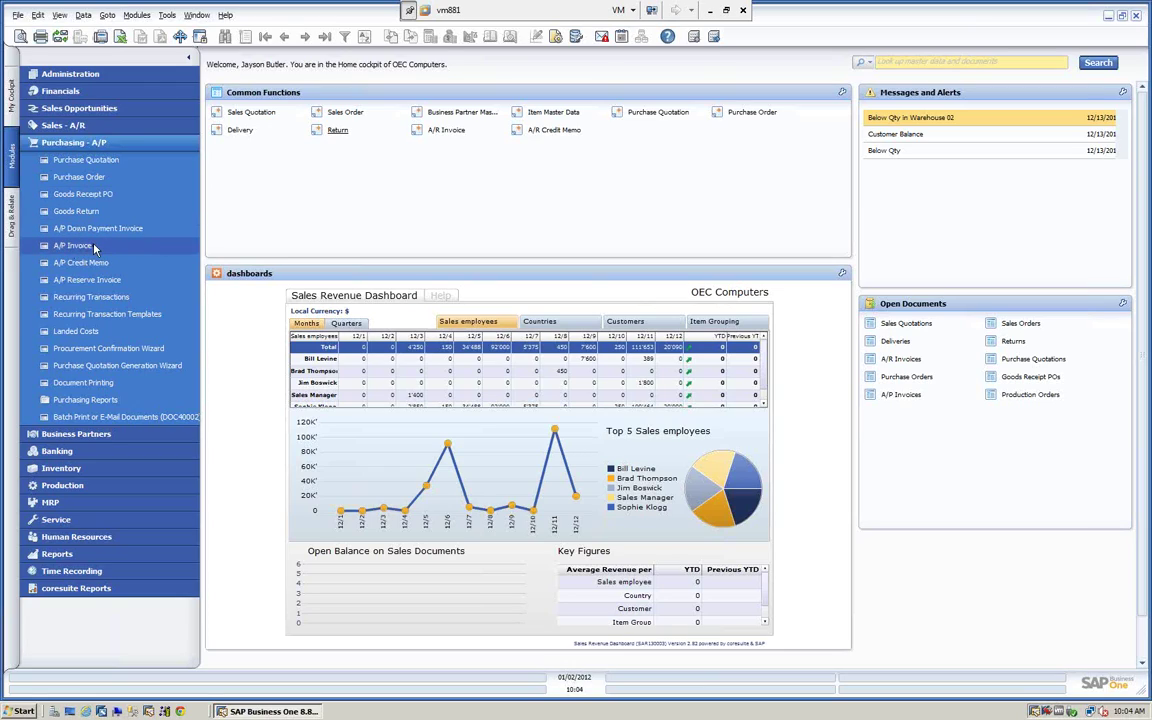
click(86, 162)
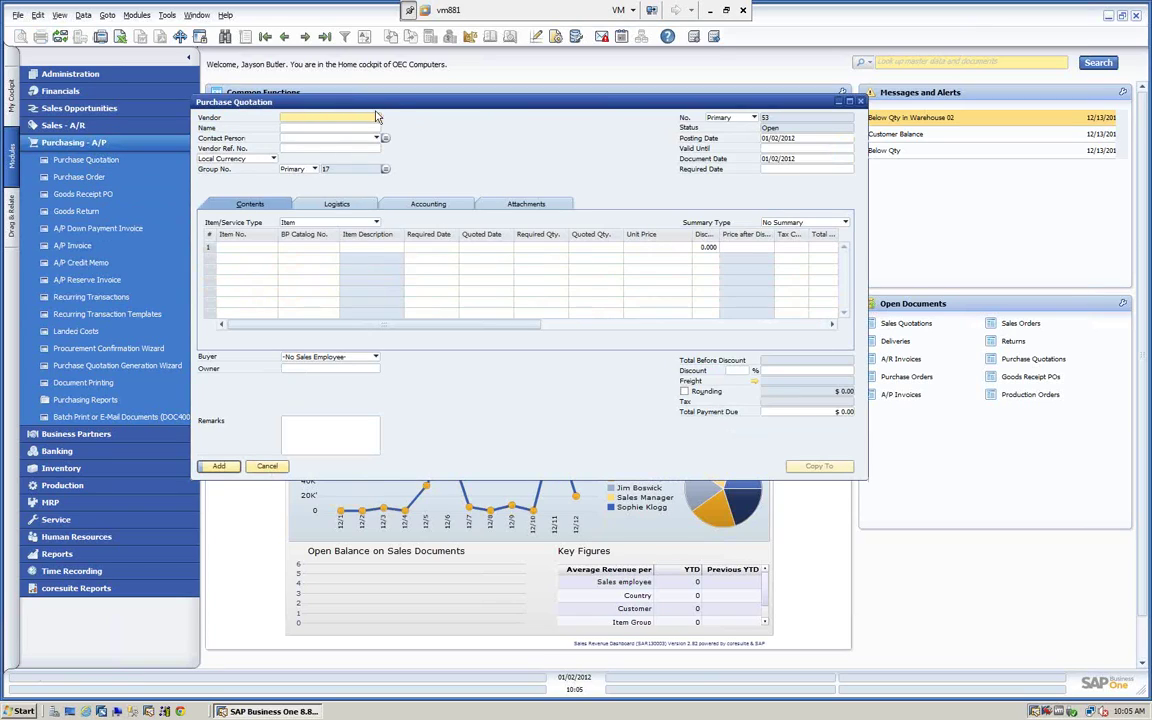
drag(400, 104, 431, 92)
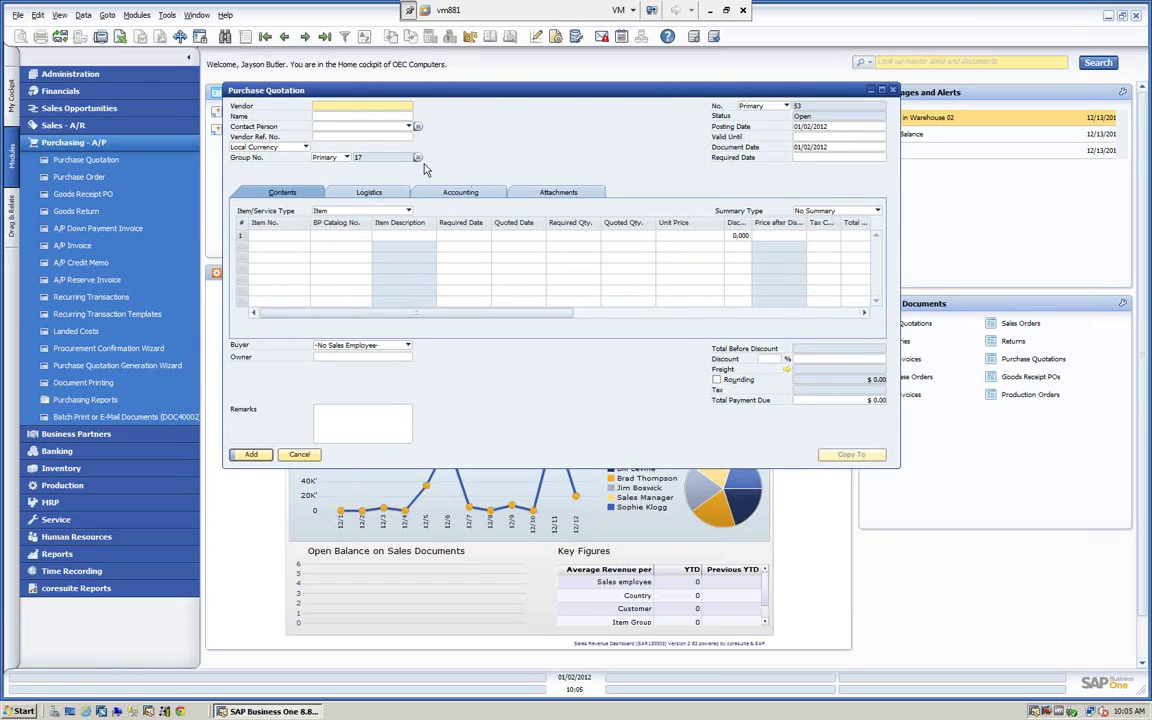
click(300, 456)
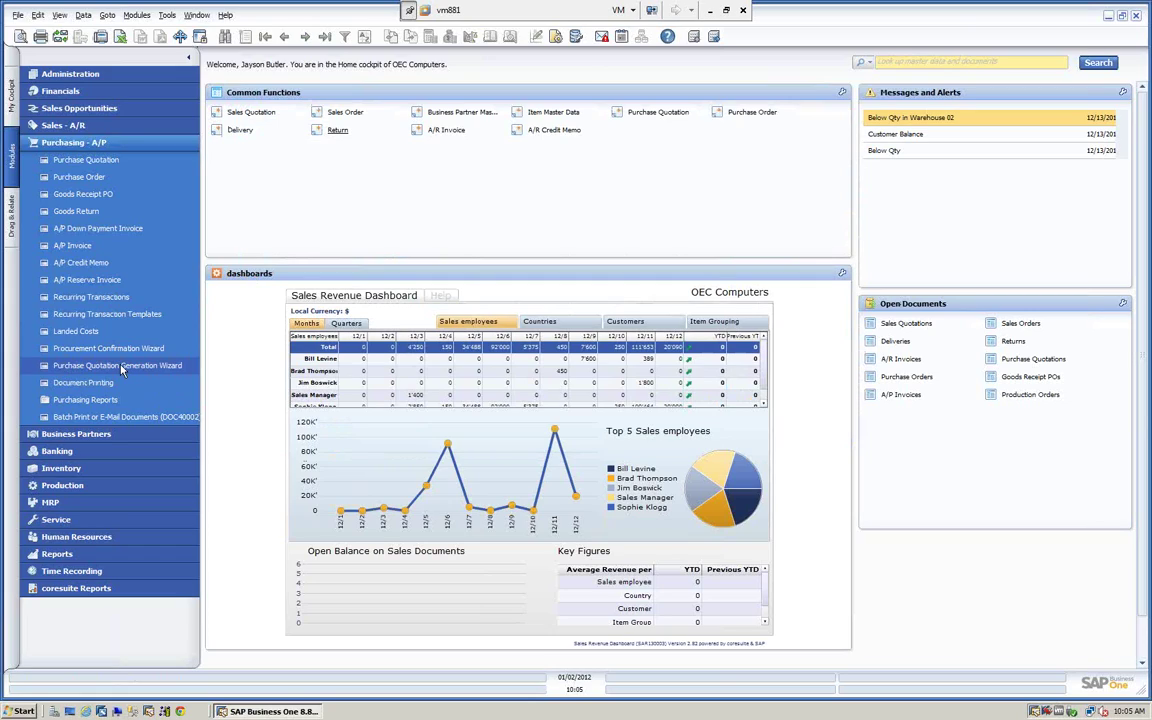
Step: Start a sales order for Earthshaker Corporation with the delivery date 01/02/2012
click(80, 125)
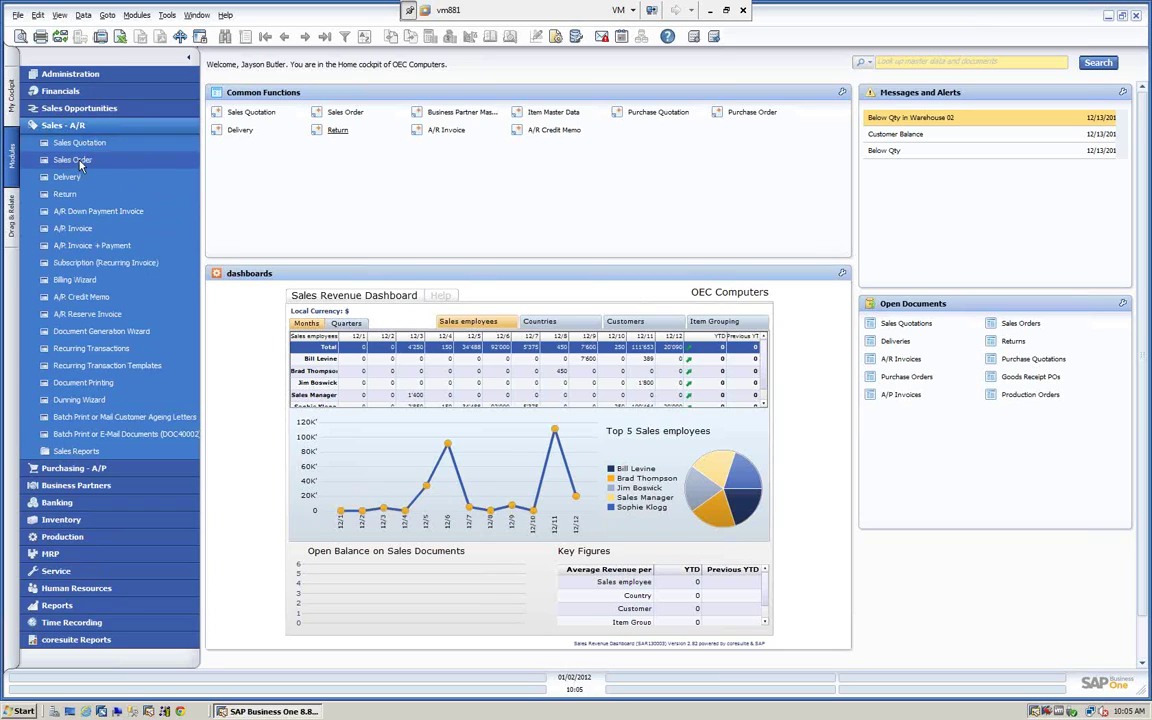
click(80, 162)
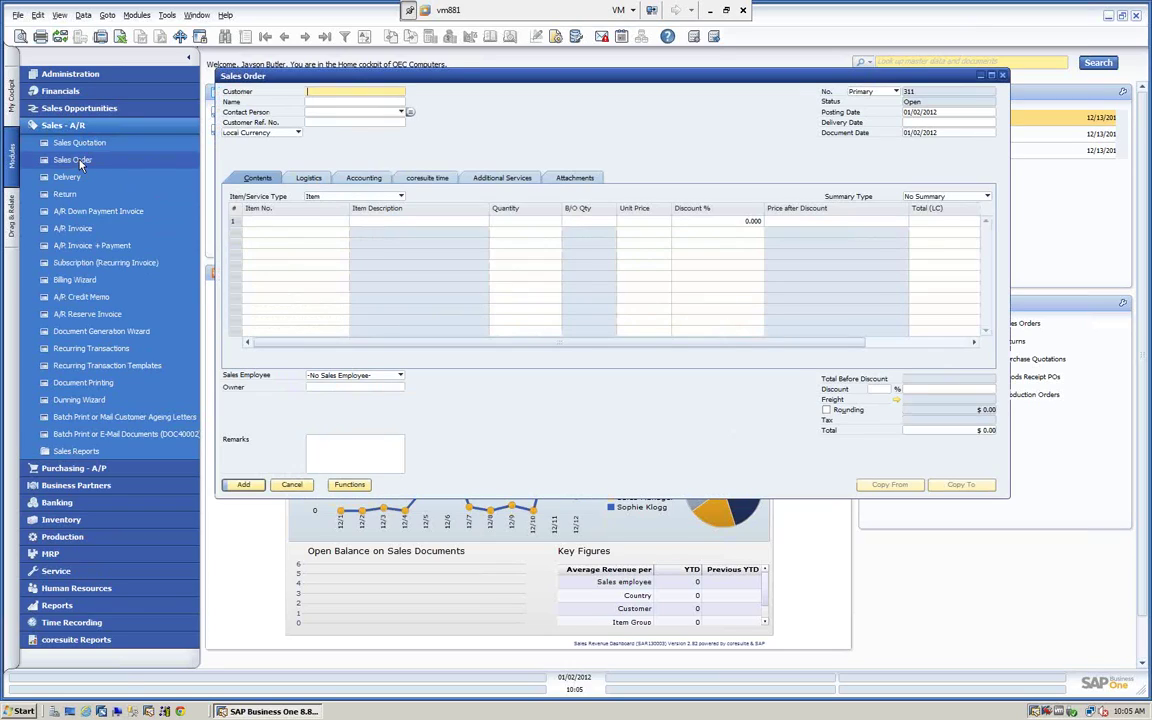
click(317, 101)
text(e)
key(Tab)
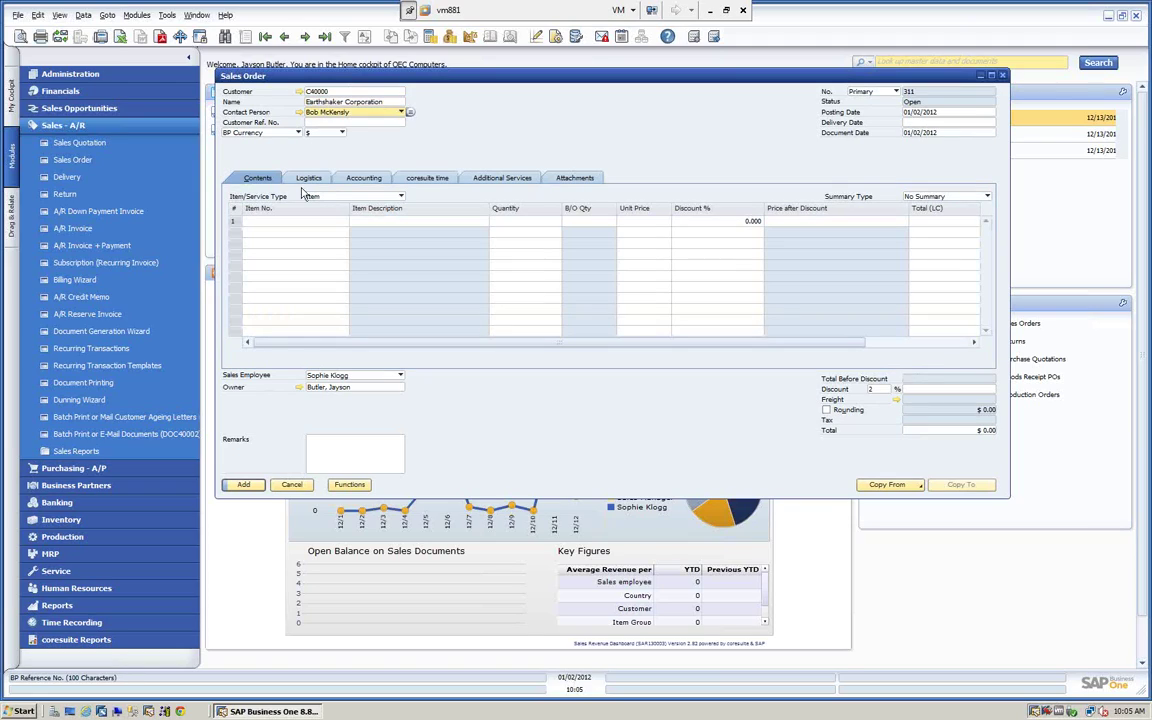
click(915, 122)
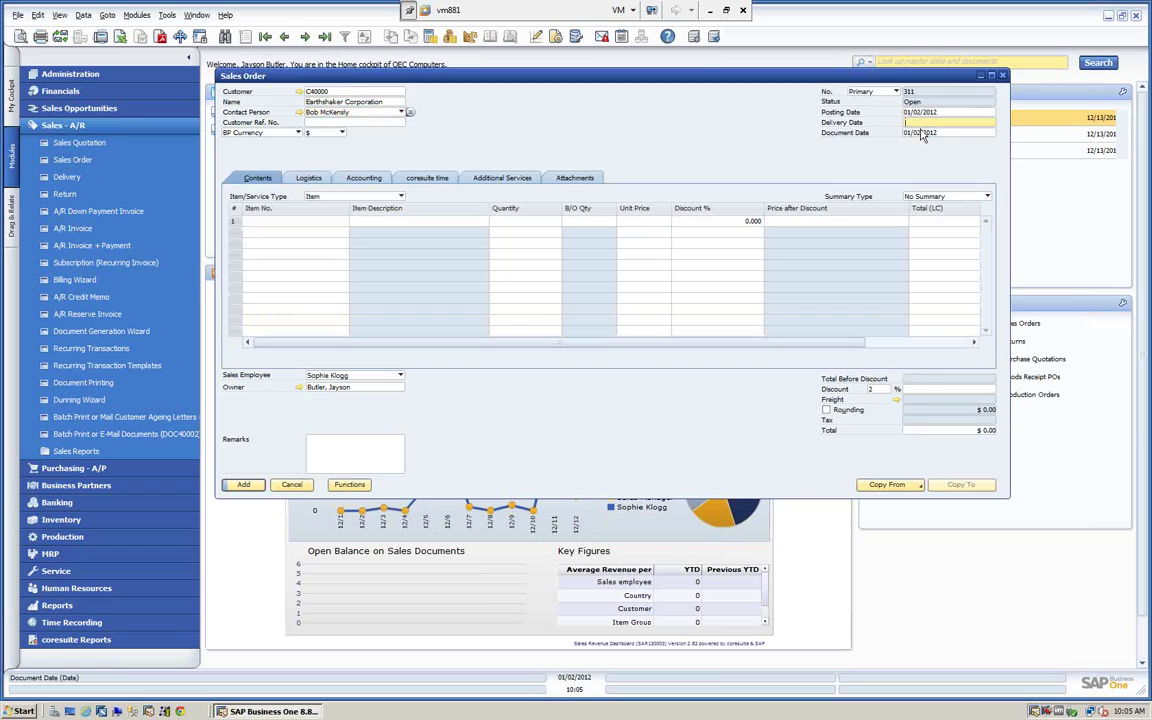
key(Tab)
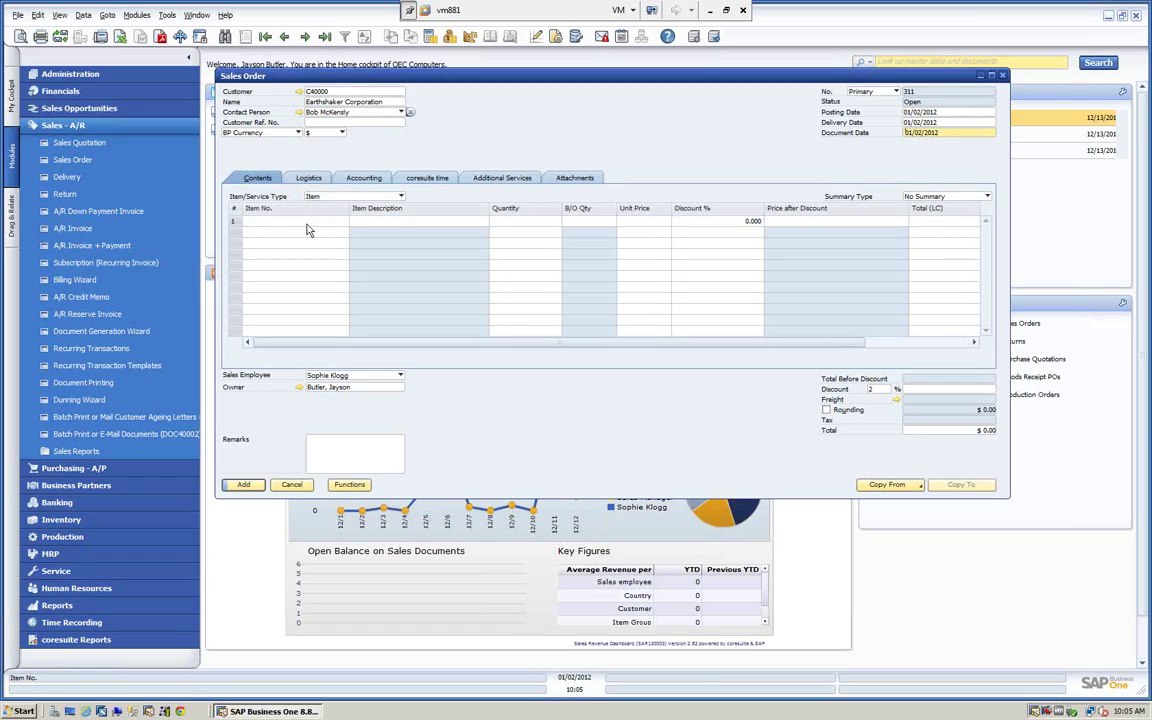
Step: Add items A00001, A00002 and A00003 to the sales order lines in one selection
click(307, 221)
text(a)
key(Tab)
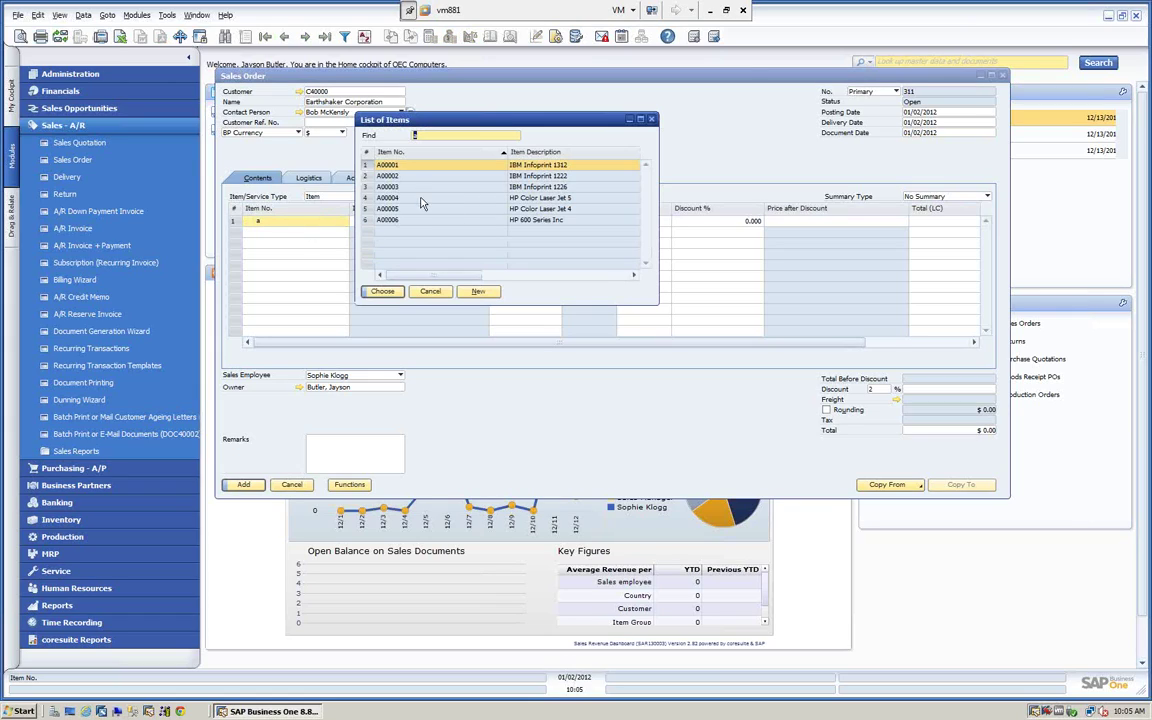
shift+click(396, 187)
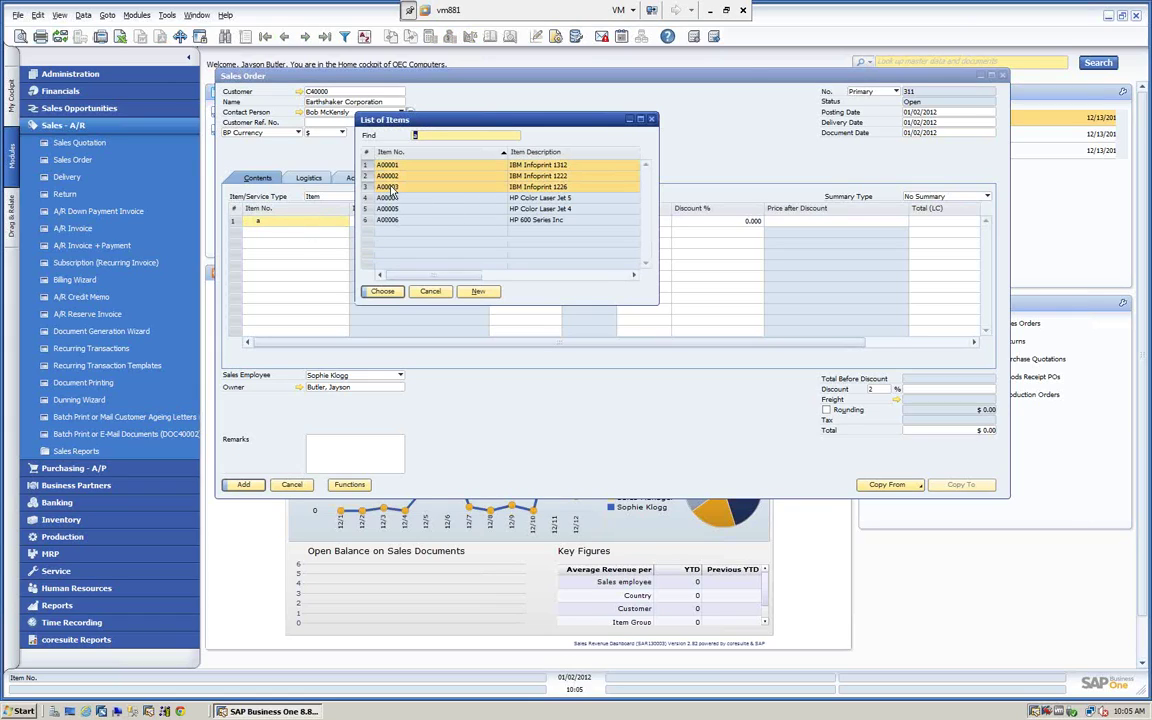
click(383, 292)
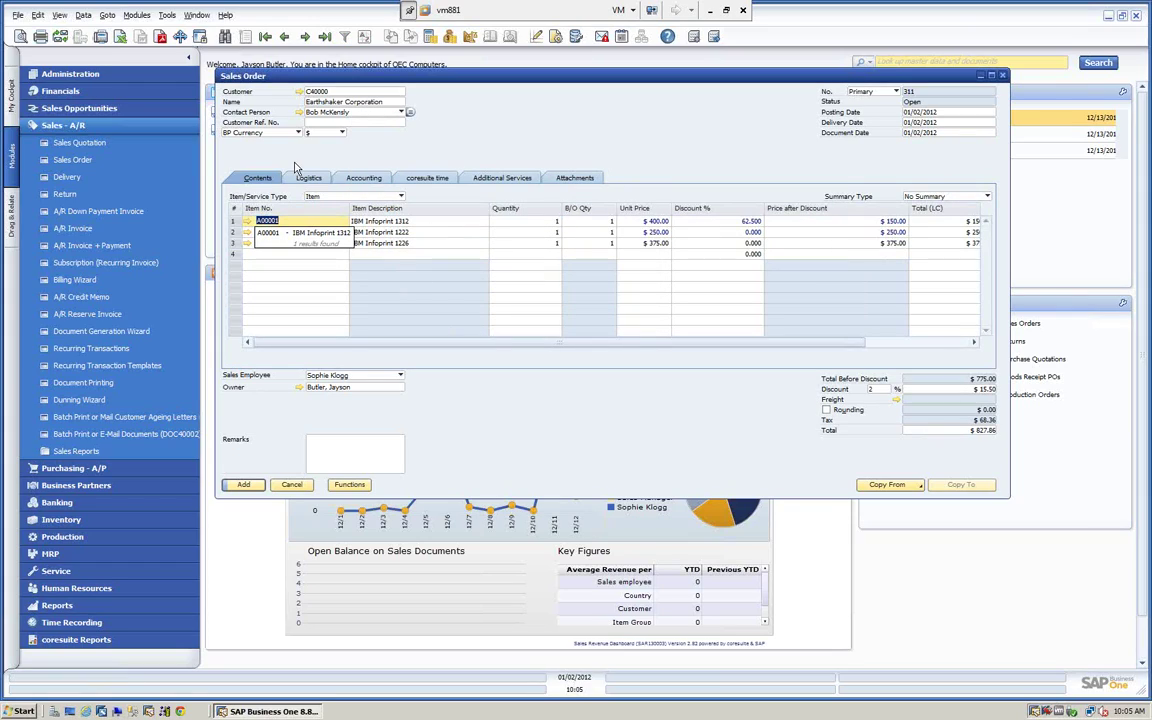
Step: Mark the sales order as a procurement document in its logistics settings and add the order
click(317, 179)
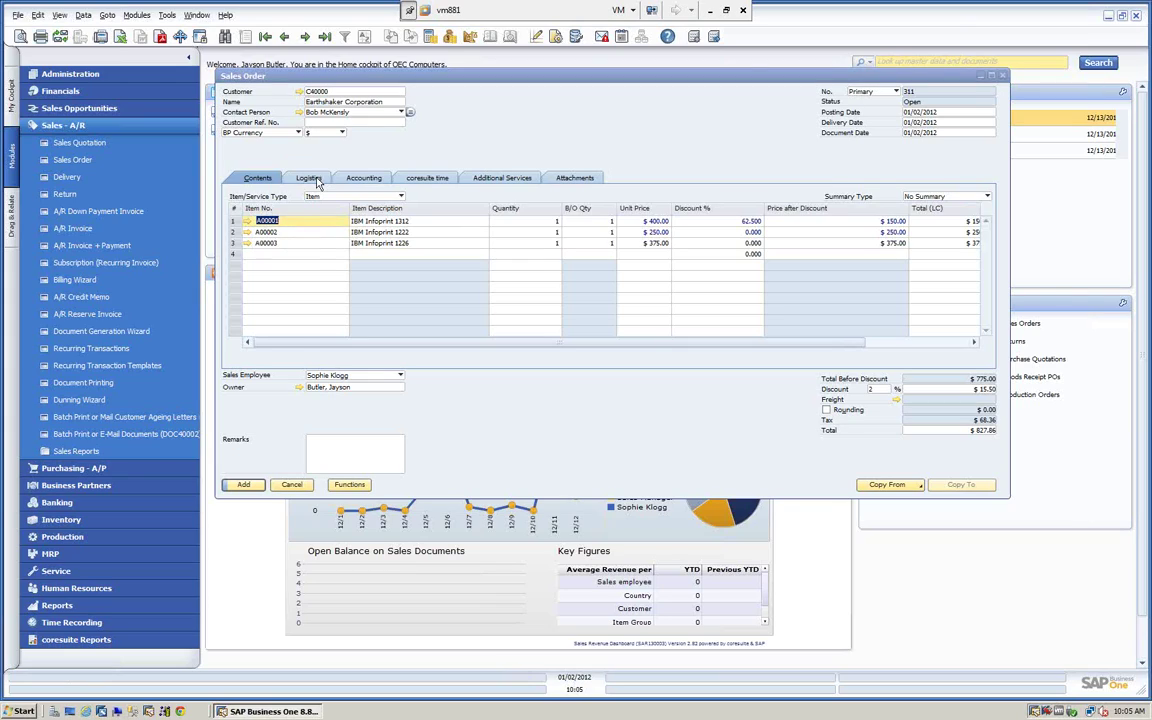
click(317, 179)
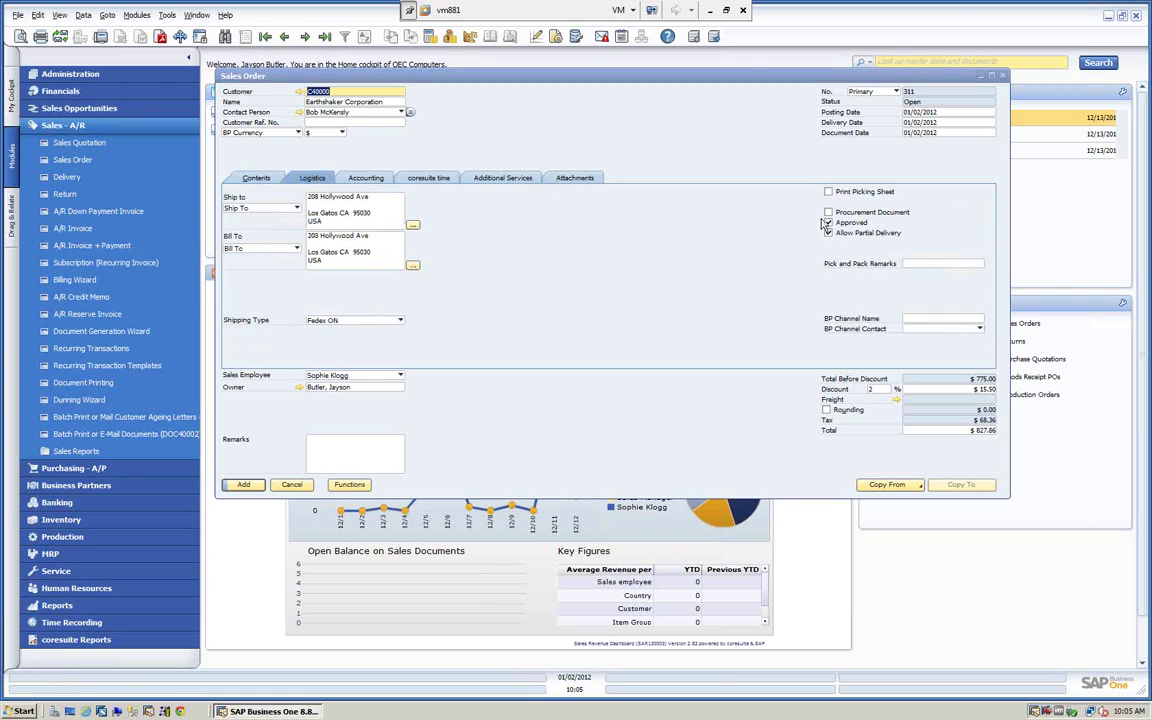
click(828, 212)
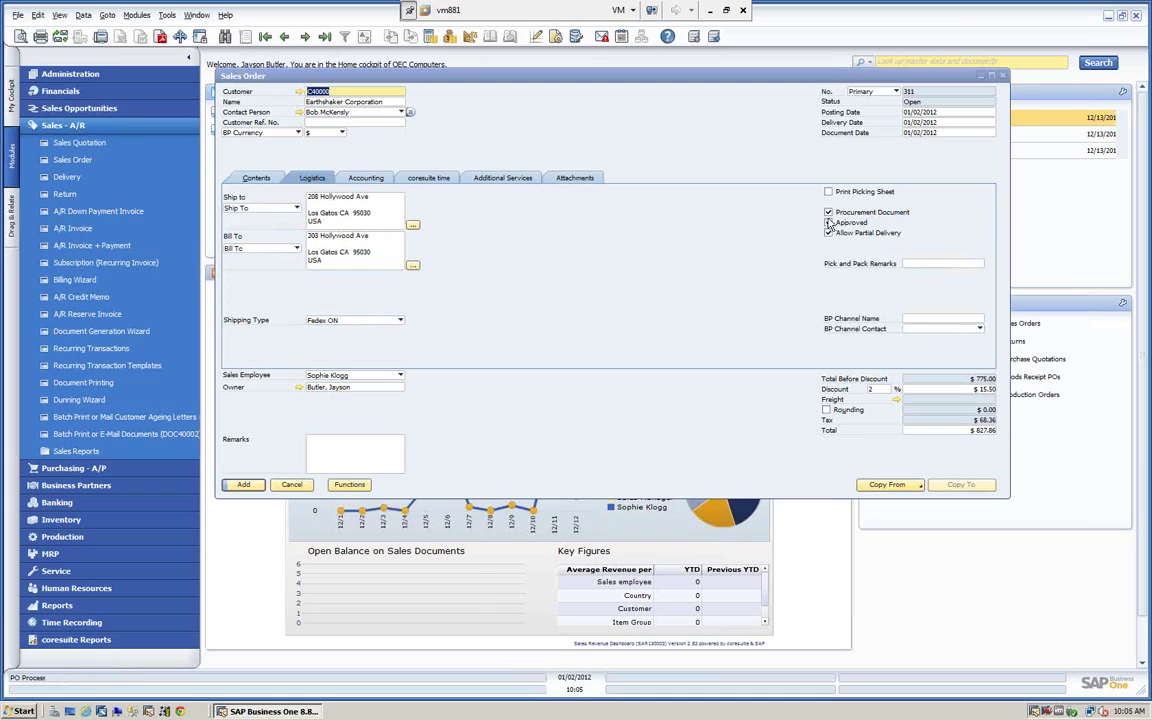
click(257, 179)
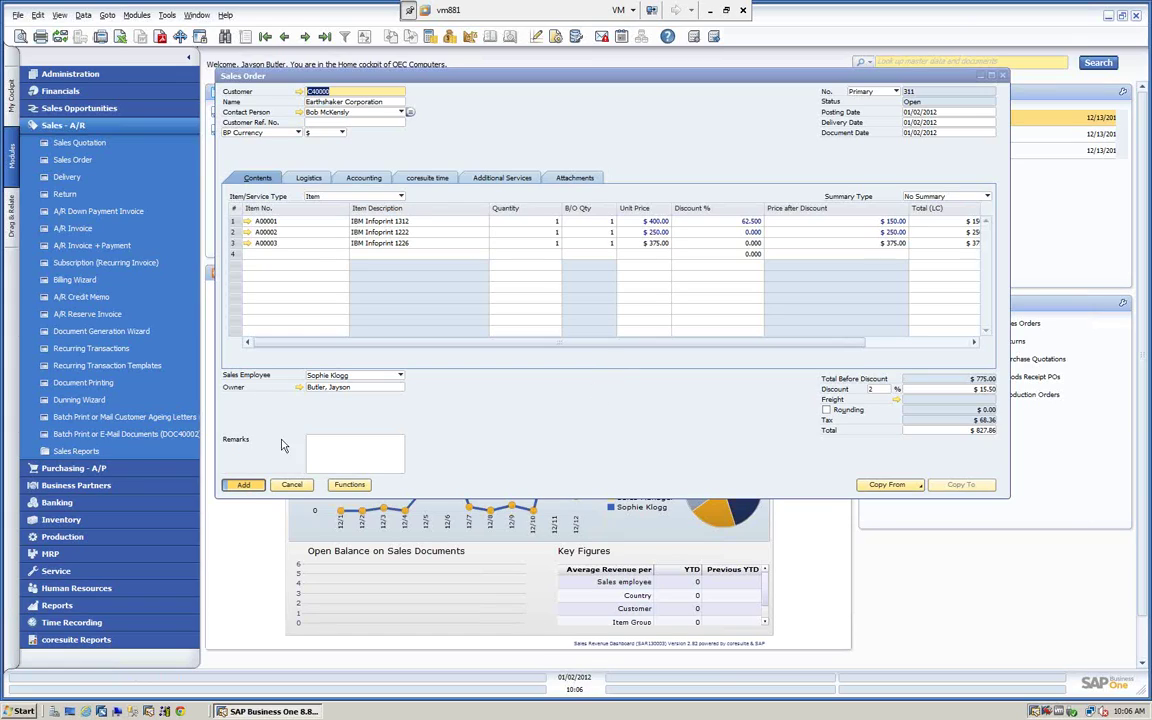
click(248, 487)
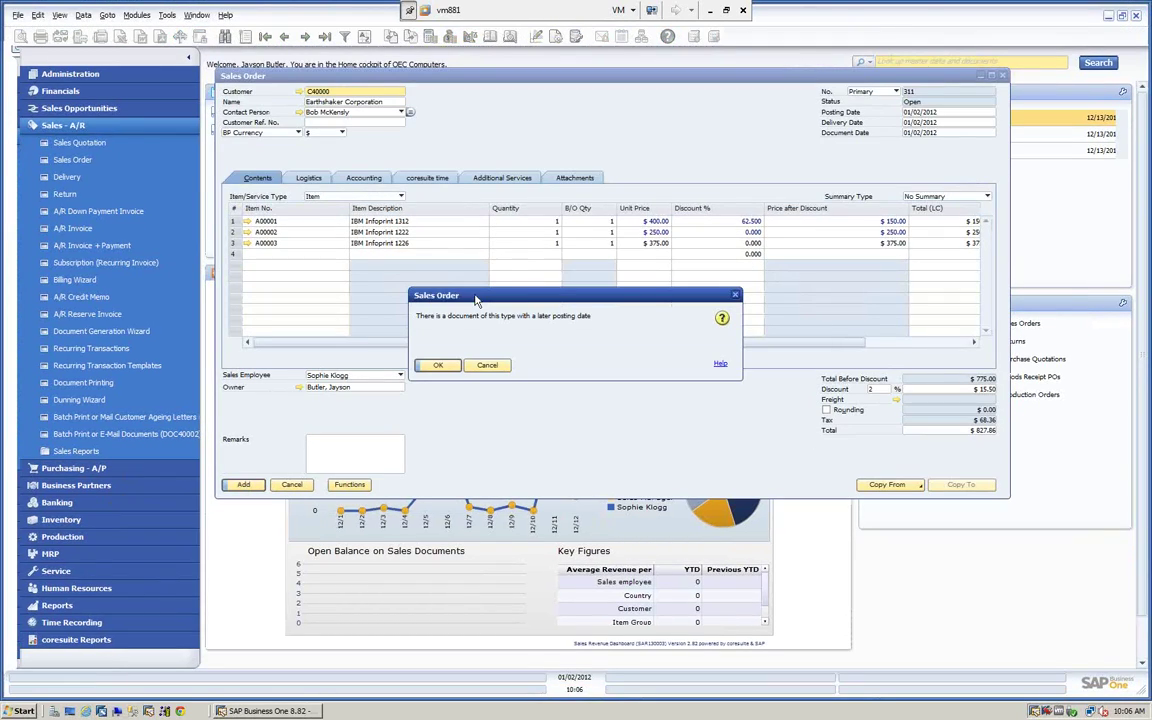
click(438, 365)
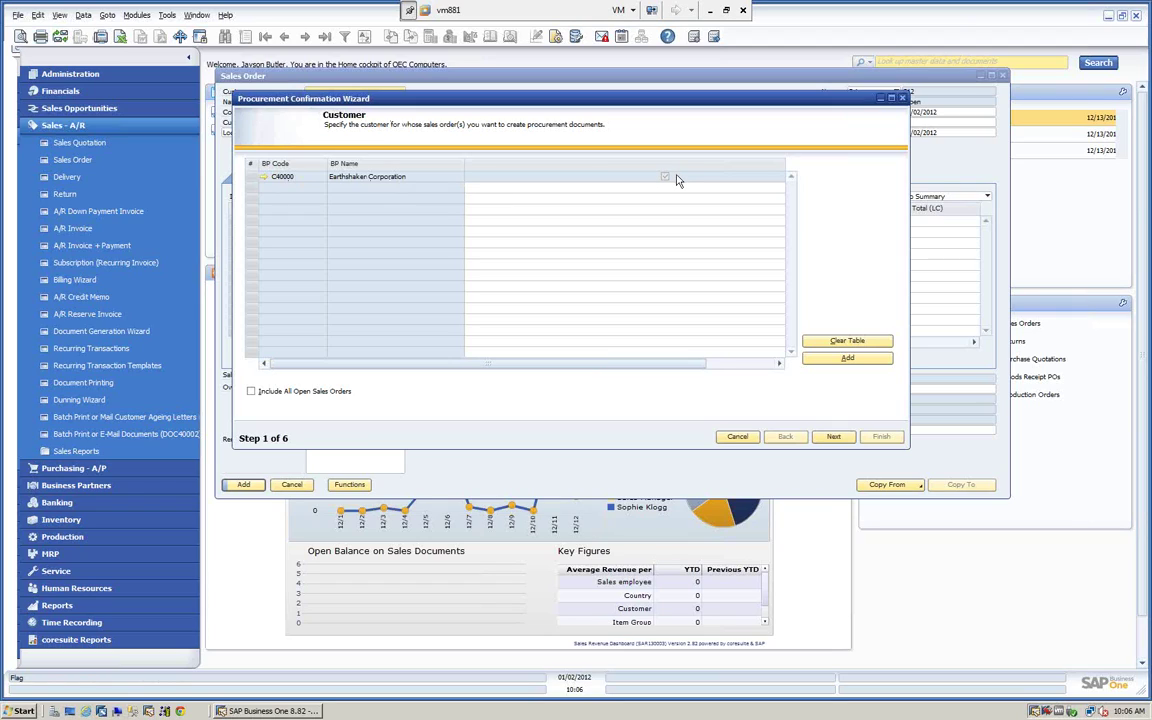
Step: Proceed through the procurement confirmation for Earthshaker Corporation to the line items of the sales order dated 01/02/2012
drag(478, 107, 571, 224)
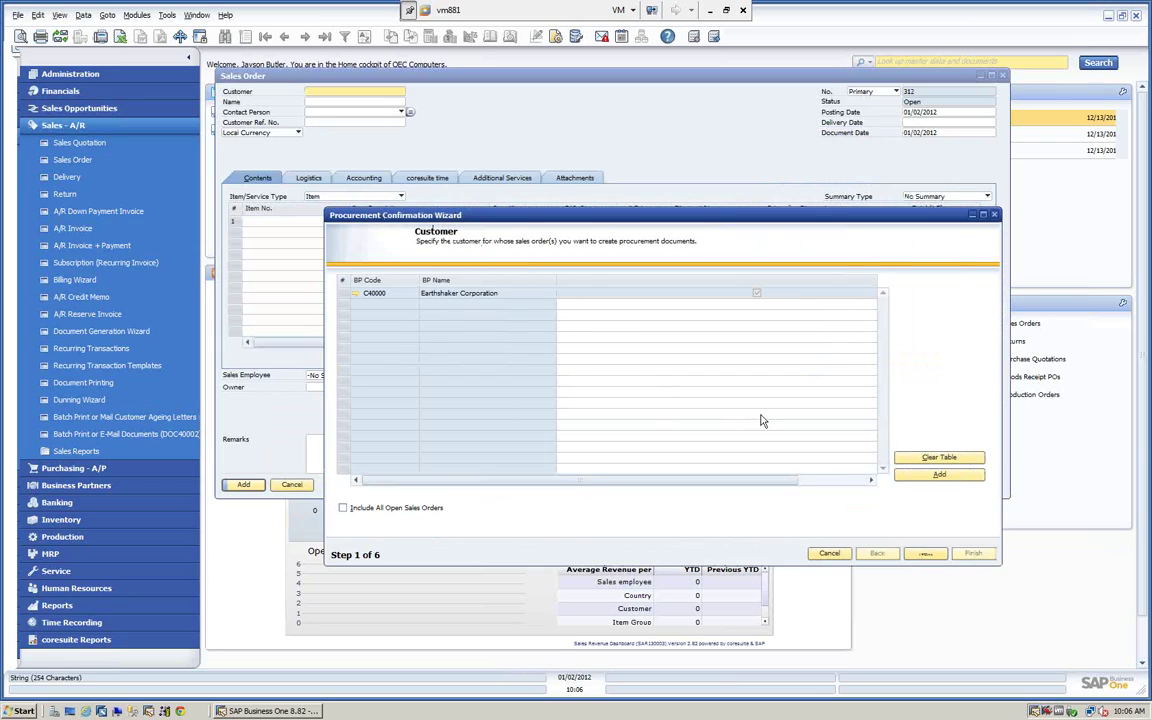
click(925, 554)
drag(590, 221, 539, 169)
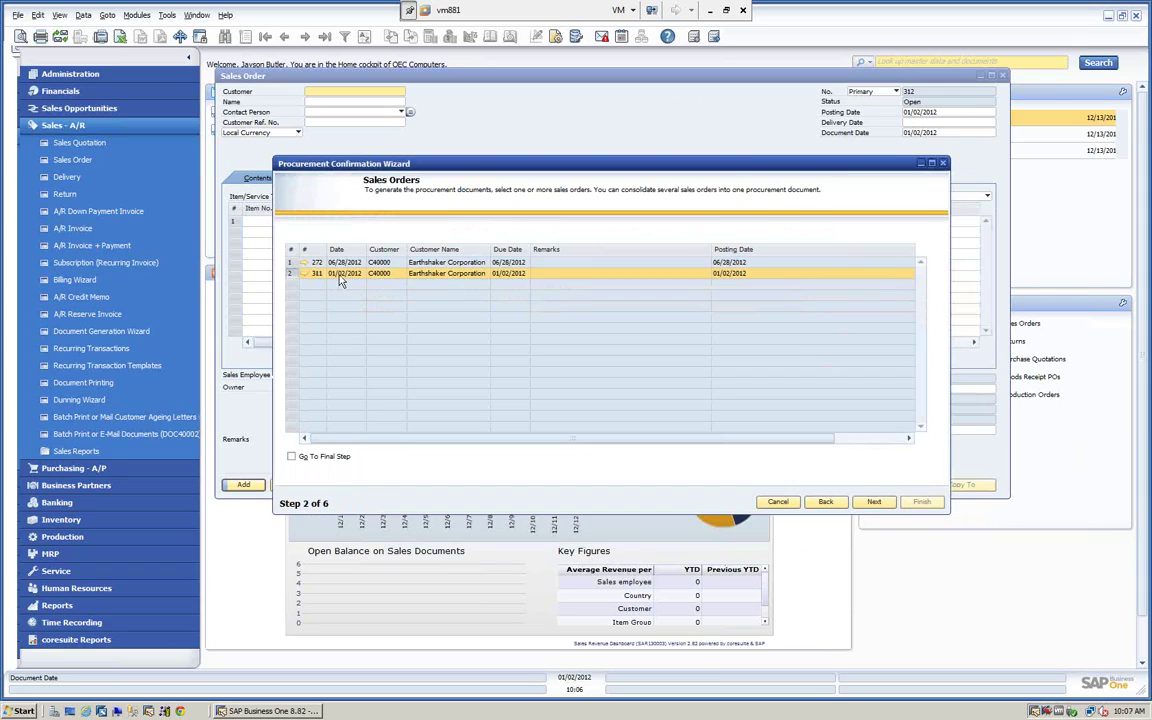
click(873, 503)
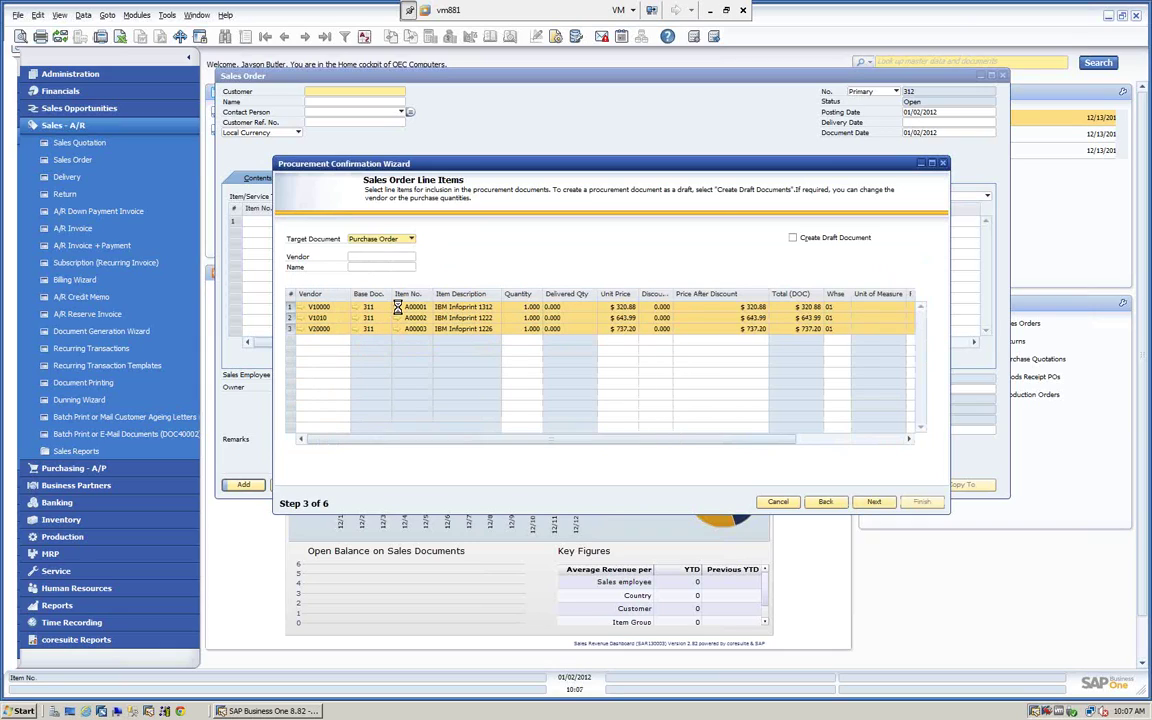
Step: Check the preferred vendors of line items A00001 and A00002 in their item master purchasing data
click(397, 309)
click(305, 194)
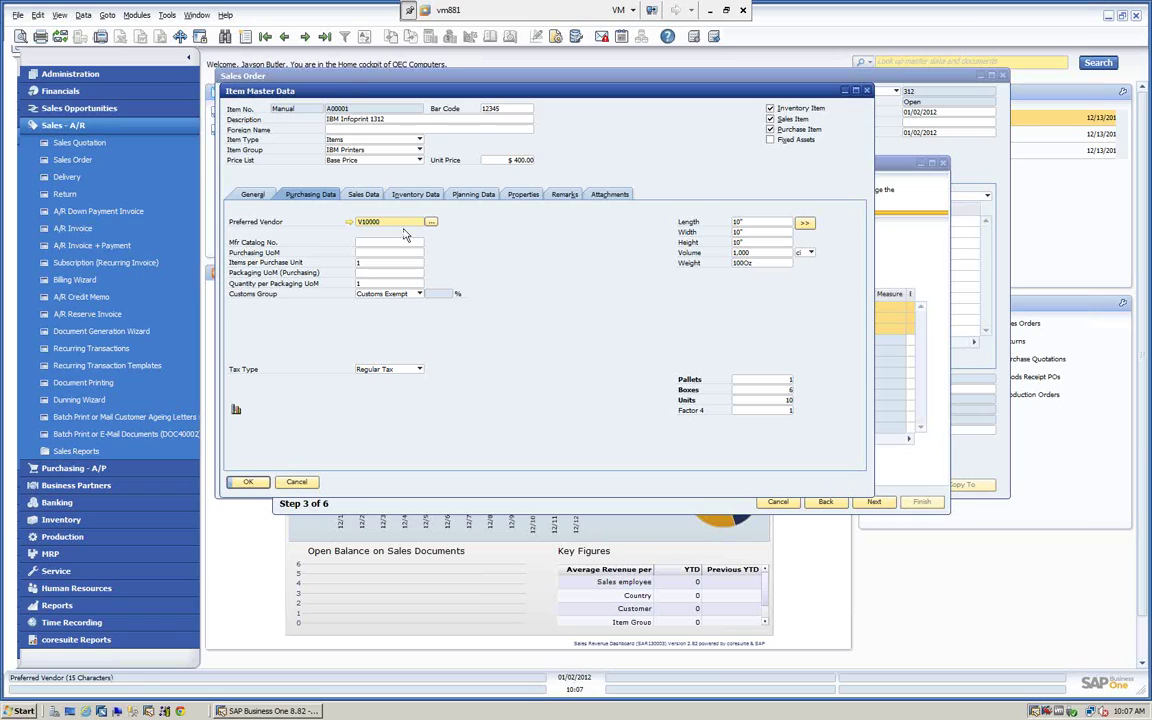
click(296, 482)
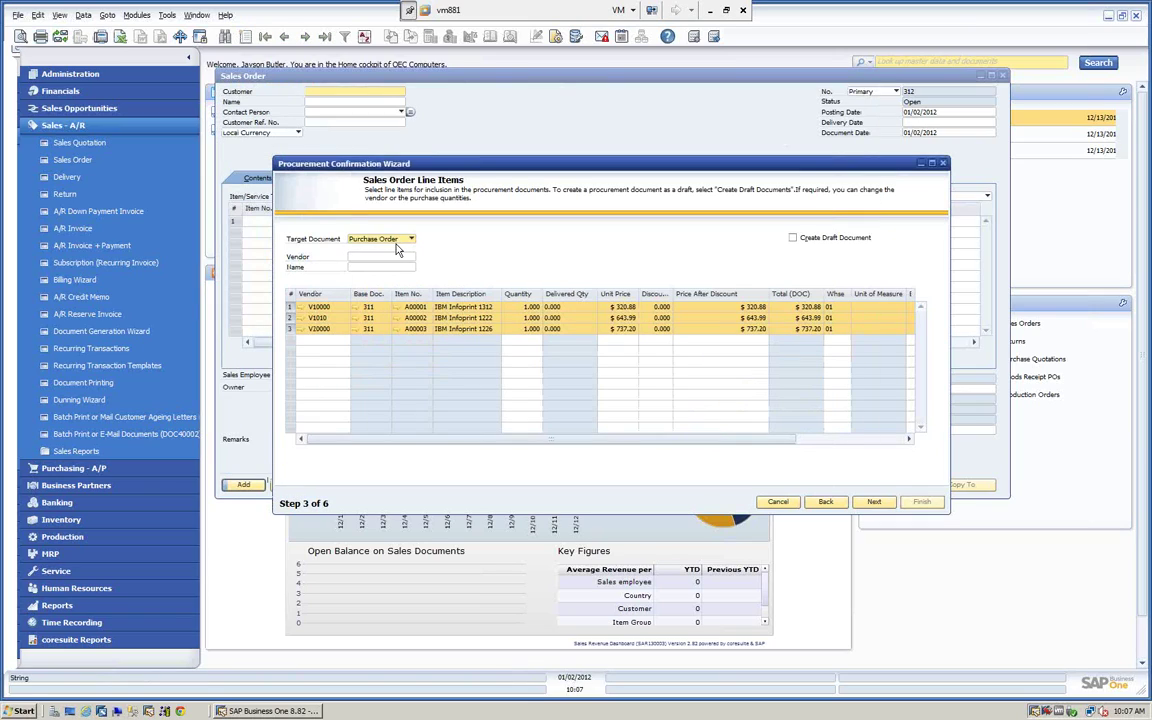
click(398, 319)
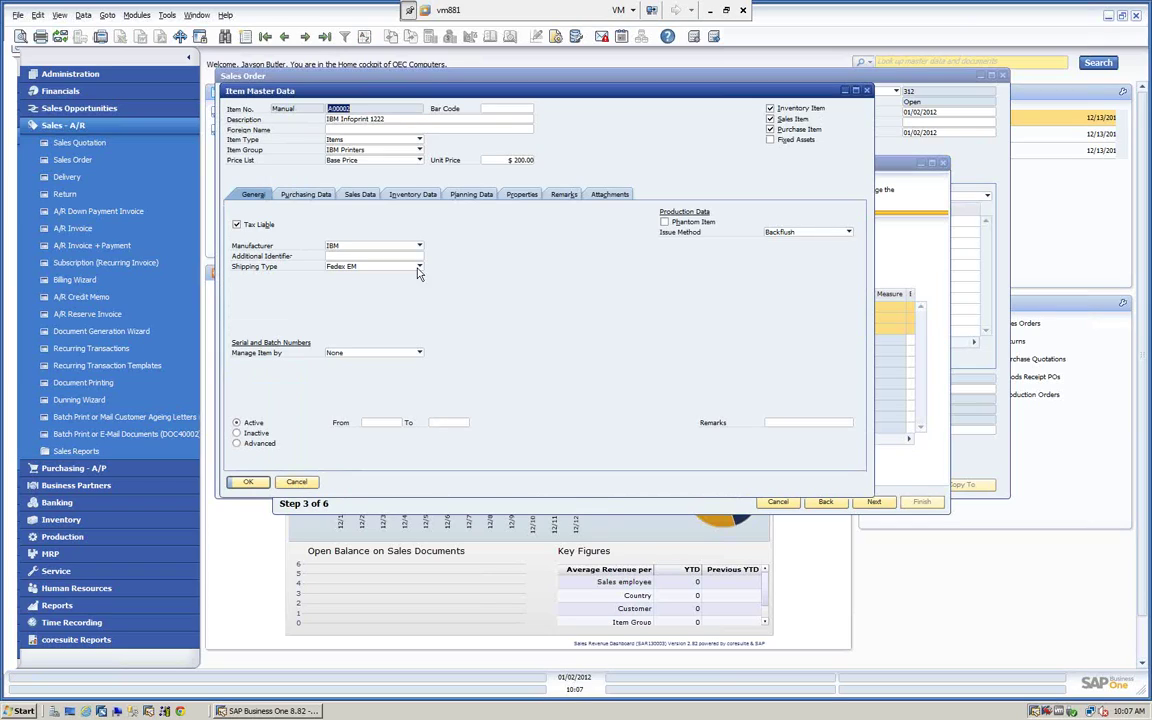
click(316, 196)
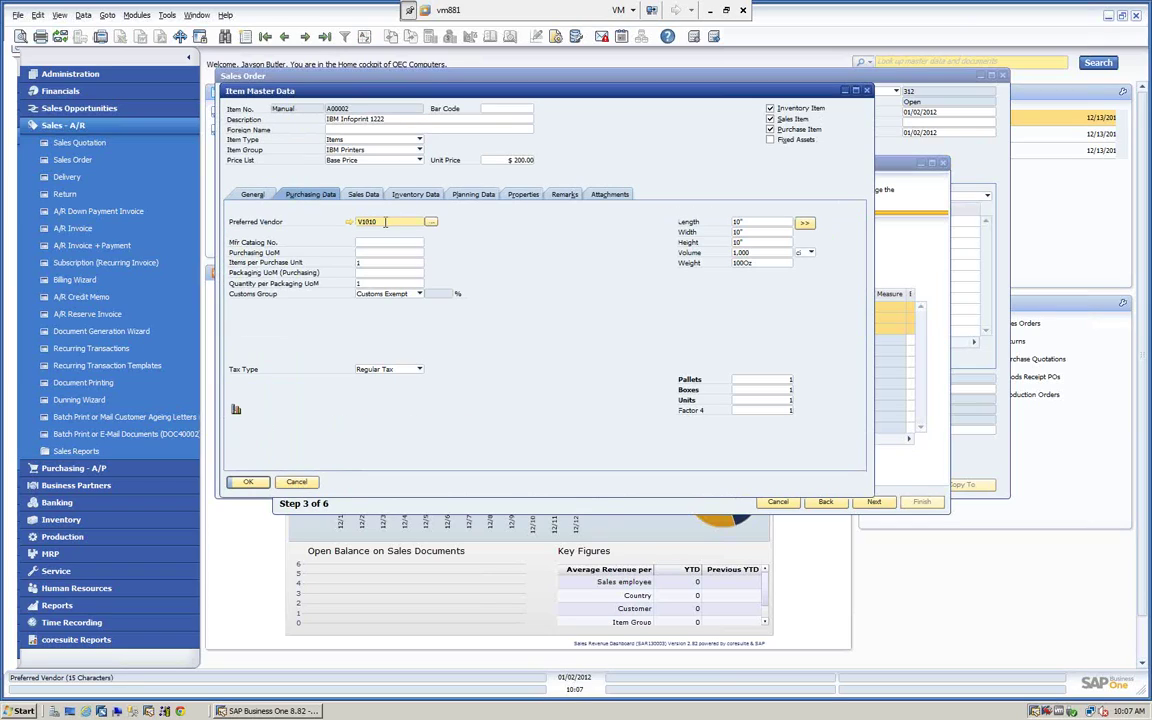
click(250, 483)
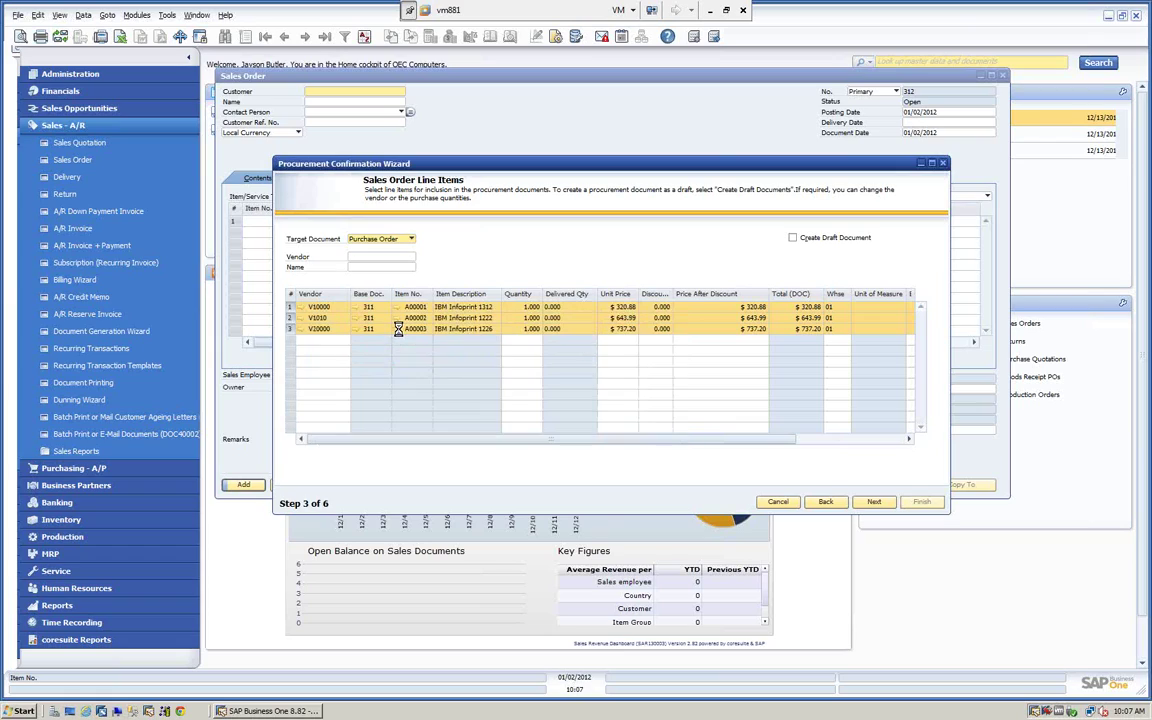
Step: Check the preferred vendor of line item A00003 in its item master purchasing data
click(398, 331)
click(319, 196)
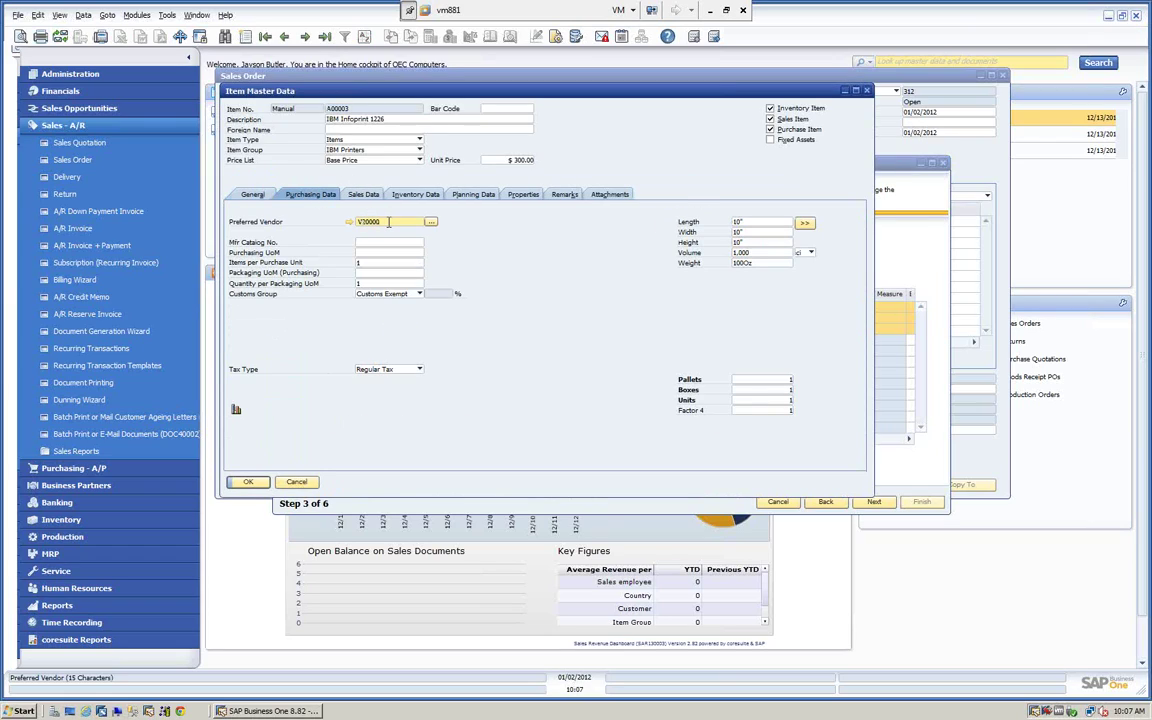
click(248, 482)
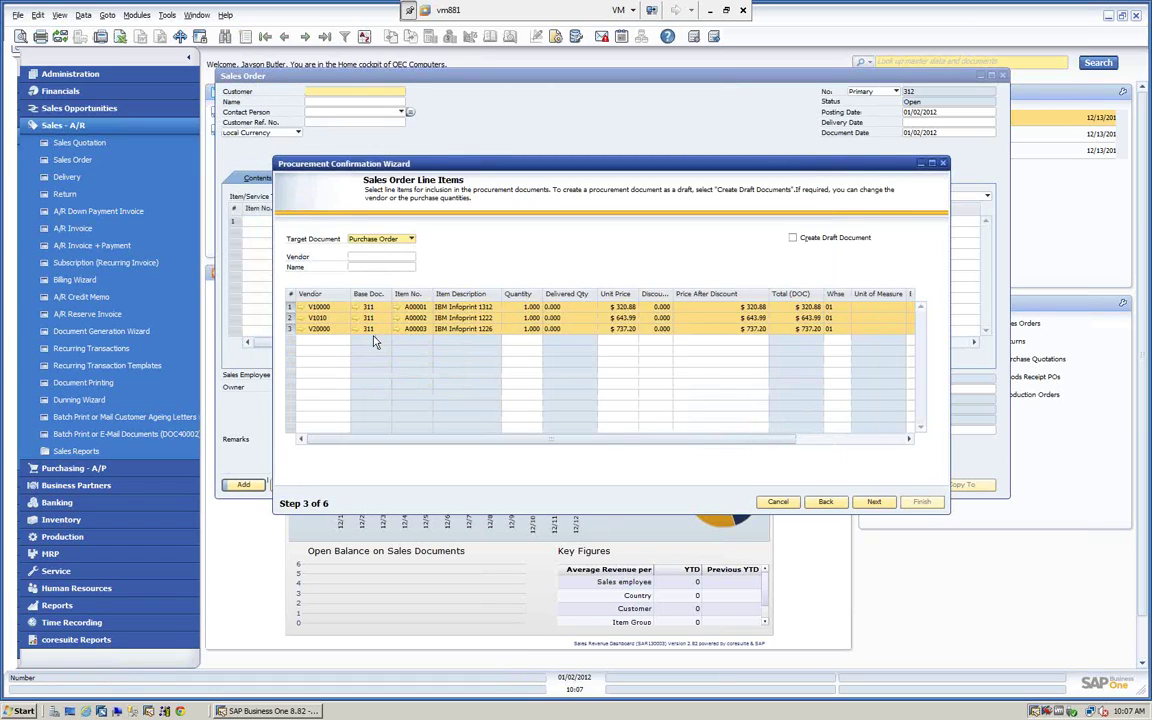
Step: Set the wizard's target document to Purchase Quotation and check item A00001's list of preferred vendors in its purchasing data
click(411, 240)
click(393, 260)
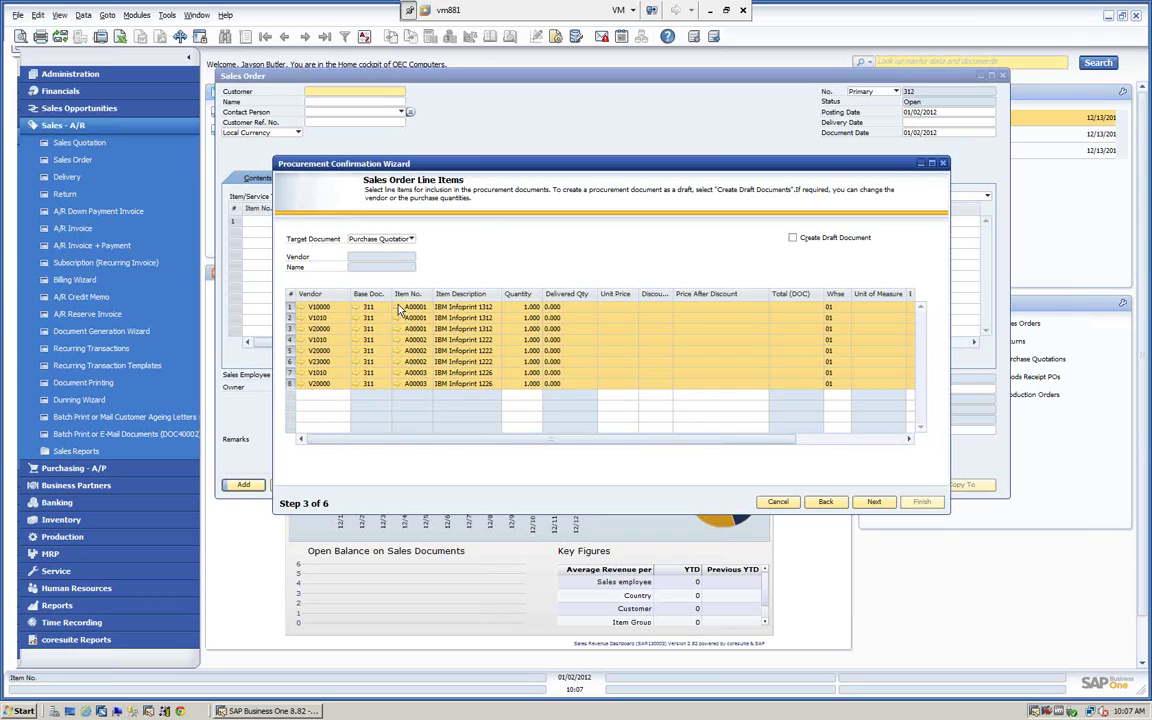
click(398, 308)
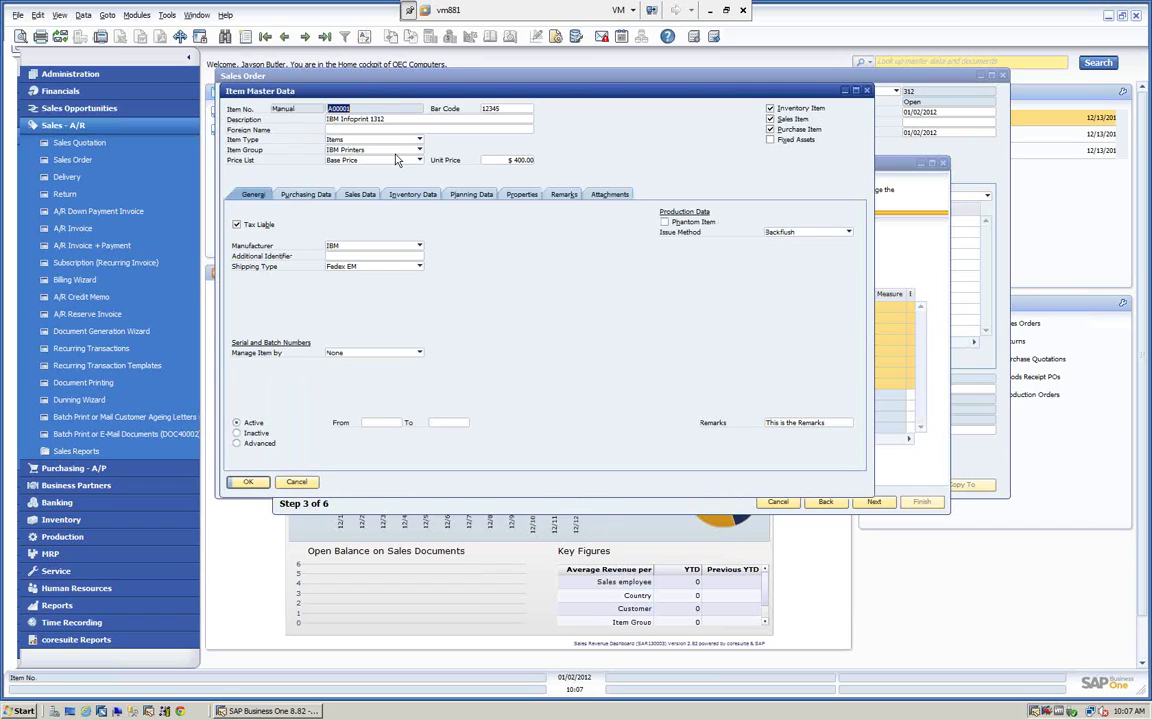
drag(381, 99, 679, 126)
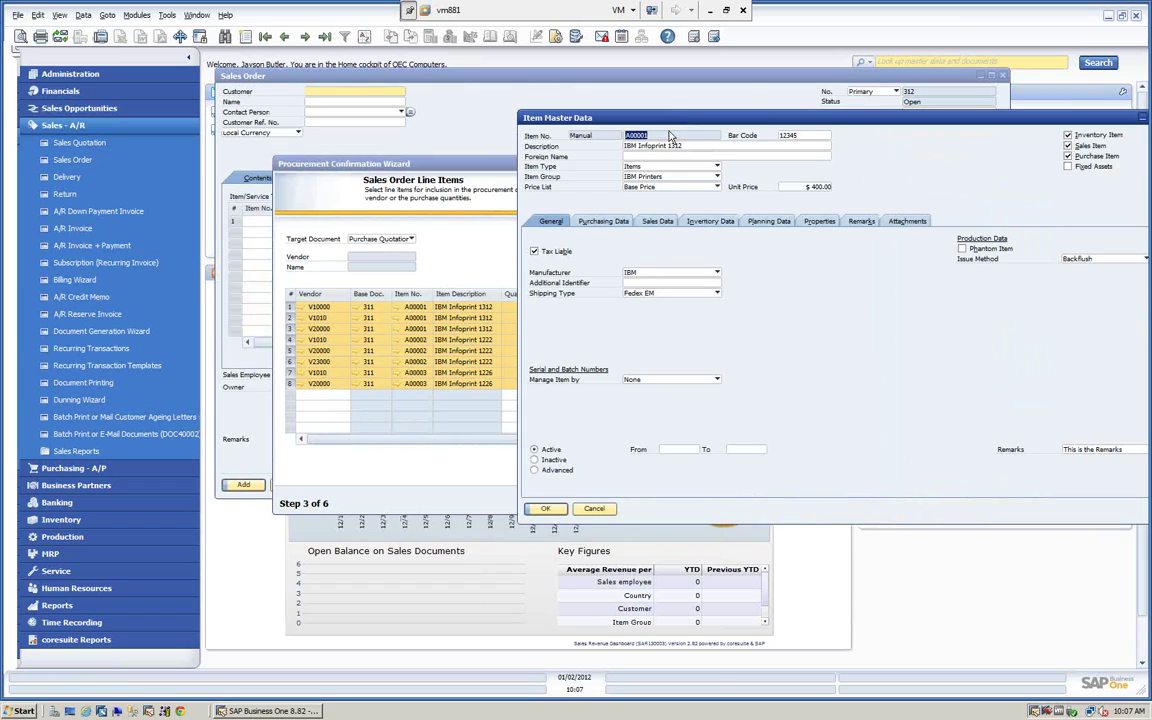
click(603, 222)
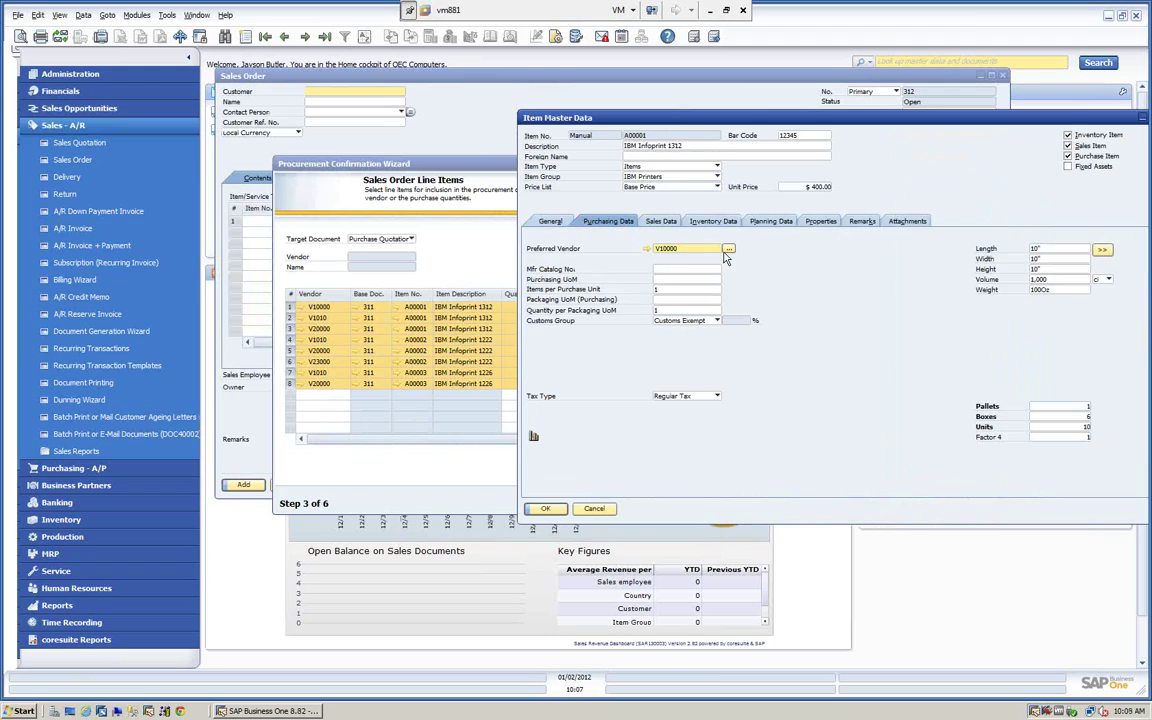
click(729, 250)
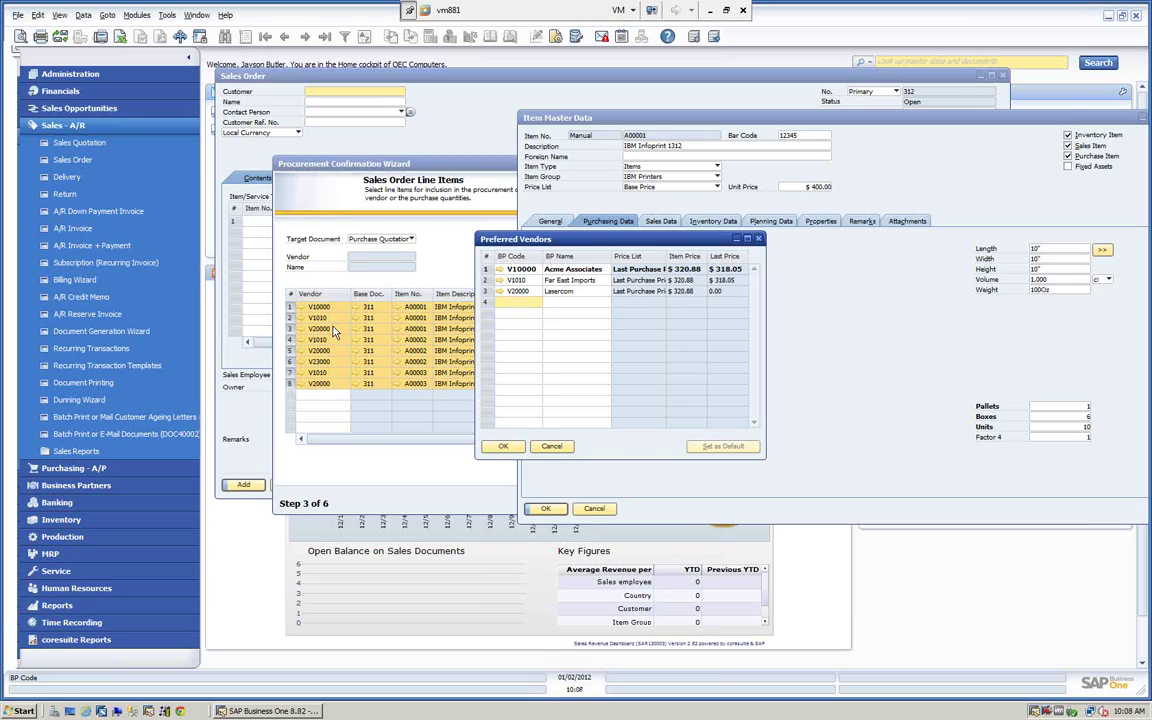
click(503, 446)
click(595, 509)
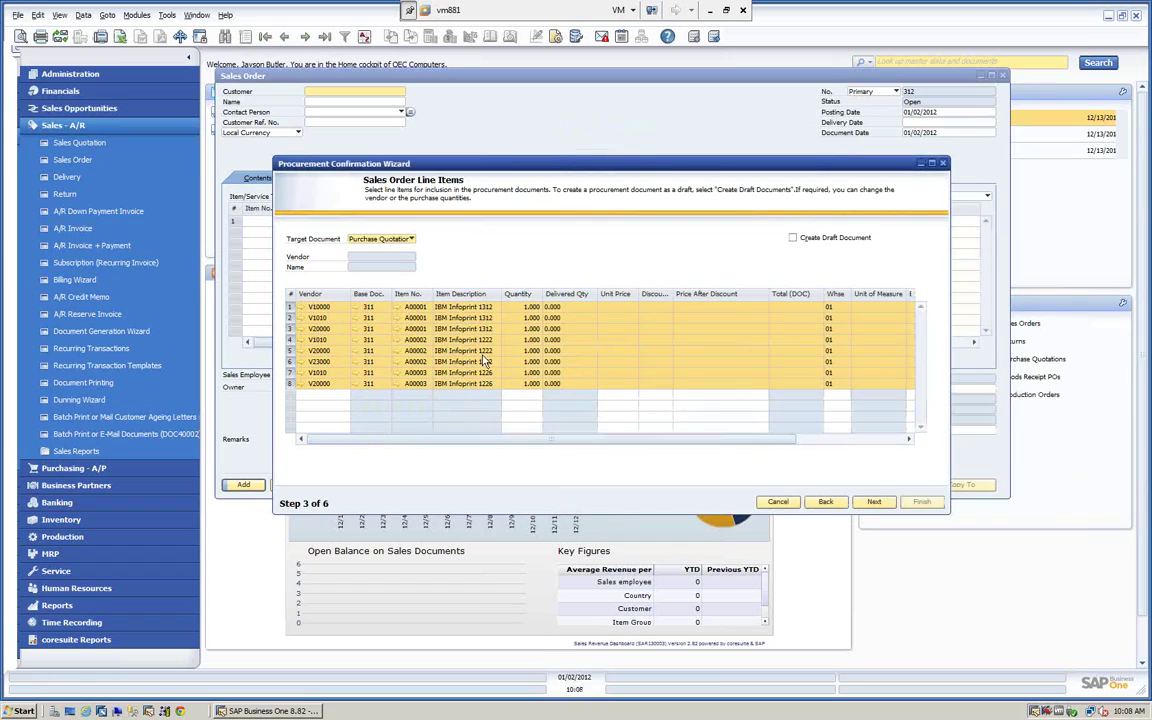
Step: Check the list of preferred vendors for item A00002 in its item master purchasing data
click(399, 349)
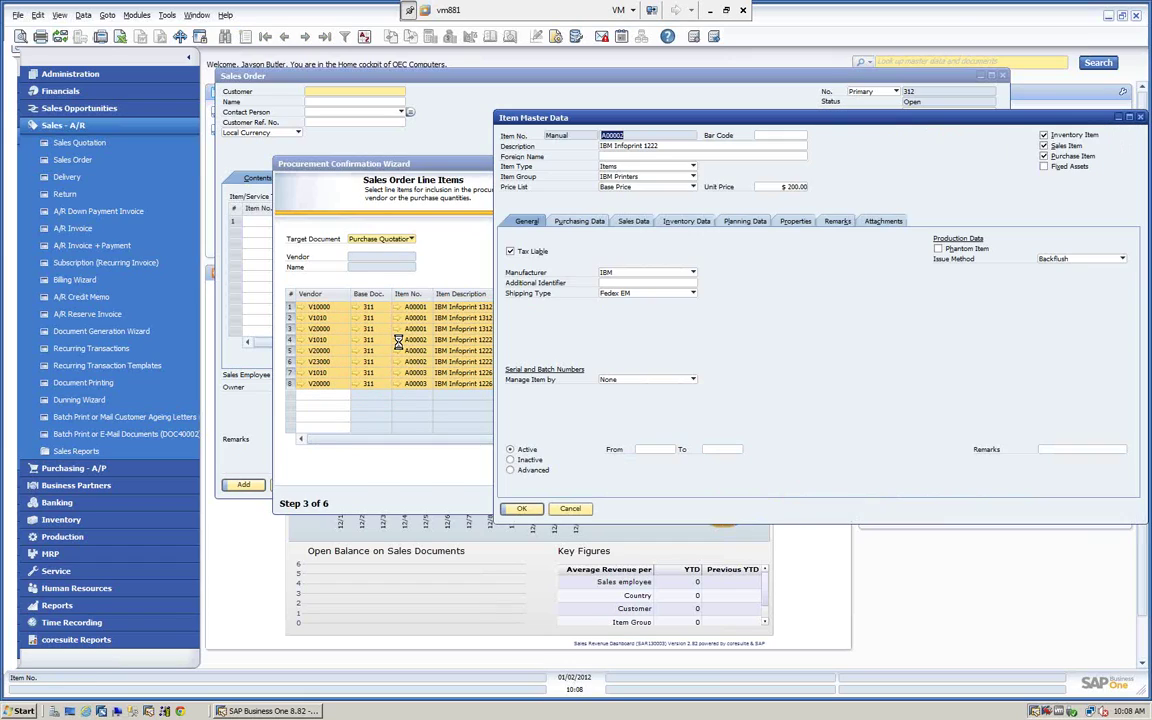
click(578, 222)
click(705, 249)
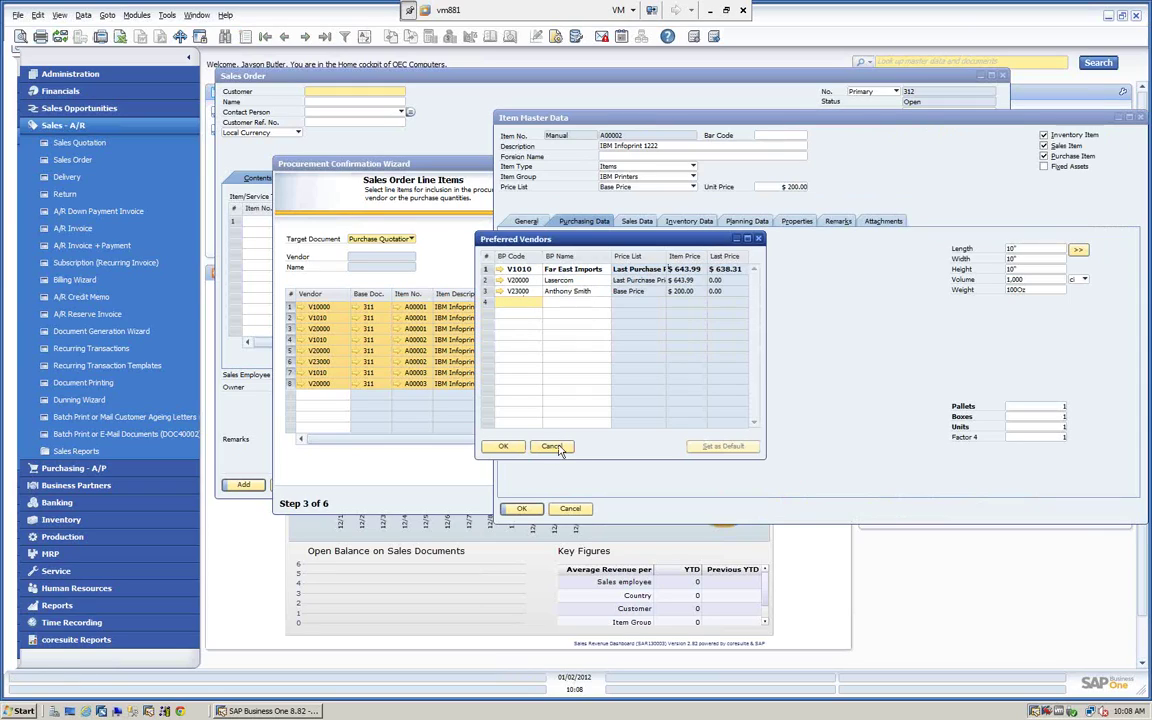
click(503, 446)
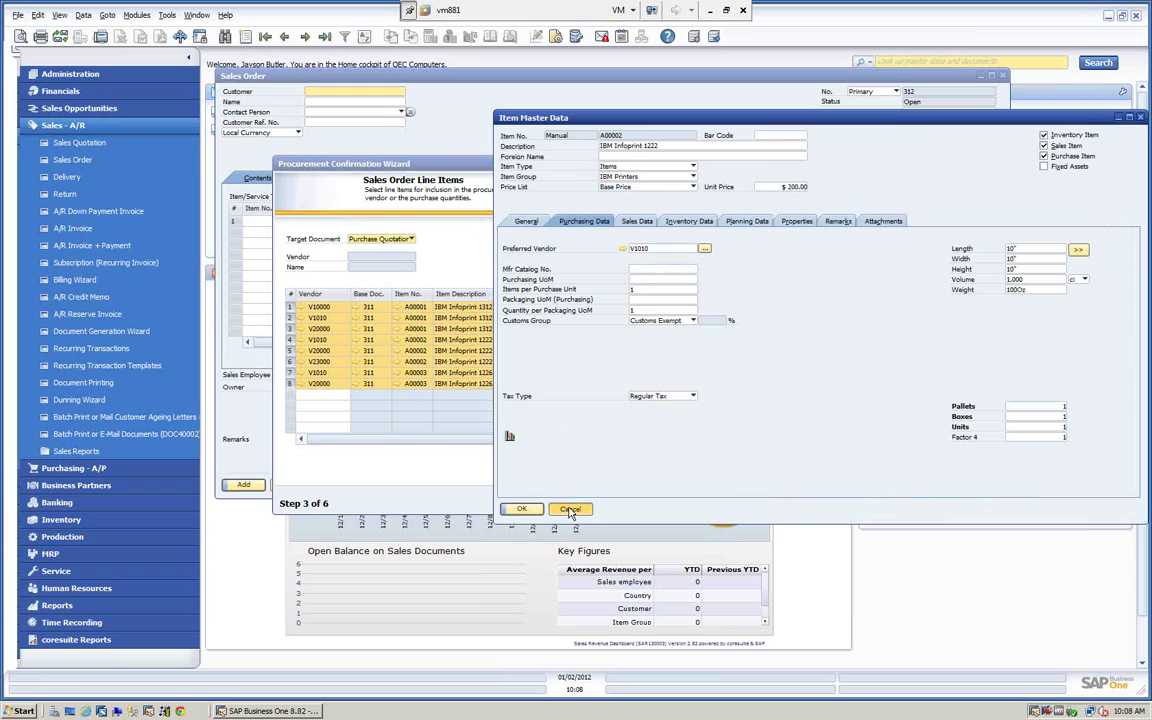
click(570, 510)
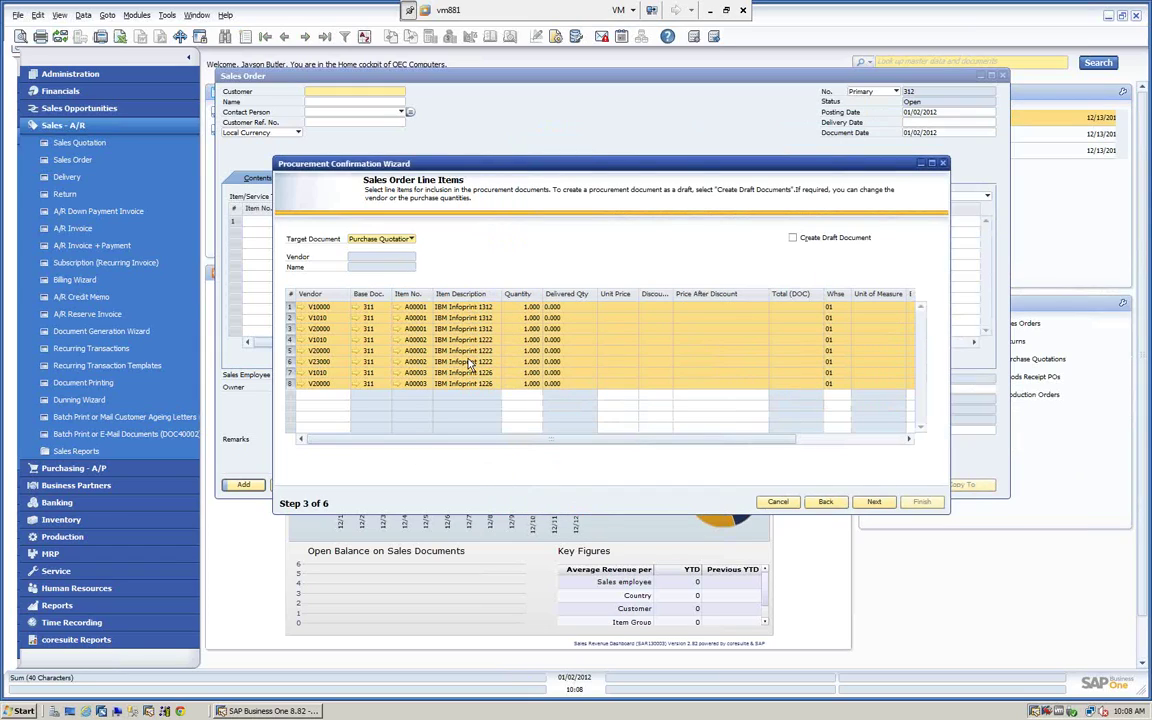
Step: Generate the purchase quotations for all listed vendors with the default consolidation options, and close the wizard after its summary report
click(411, 240)
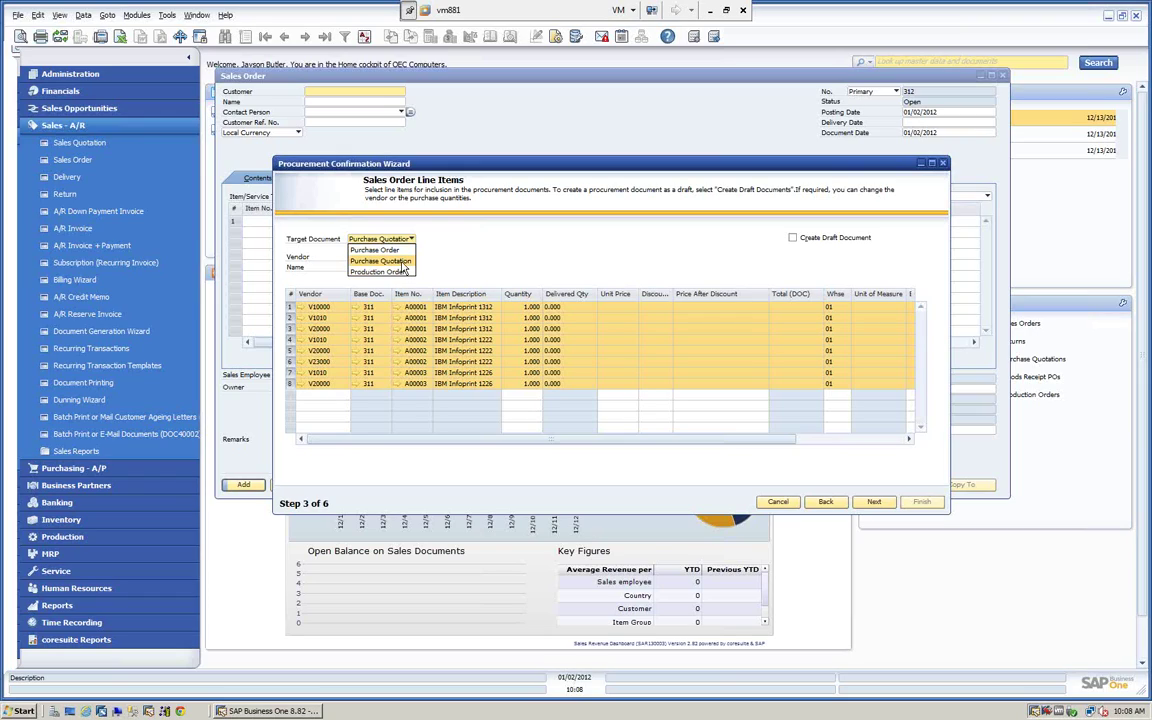
click(401, 262)
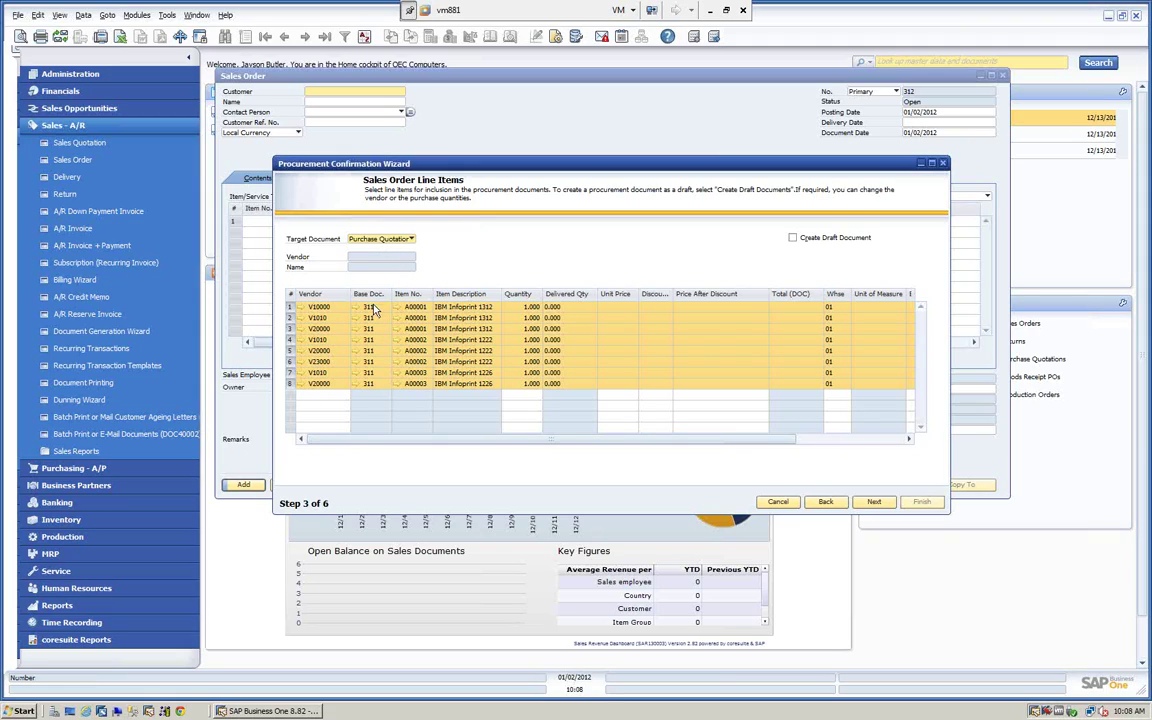
click(876, 505)
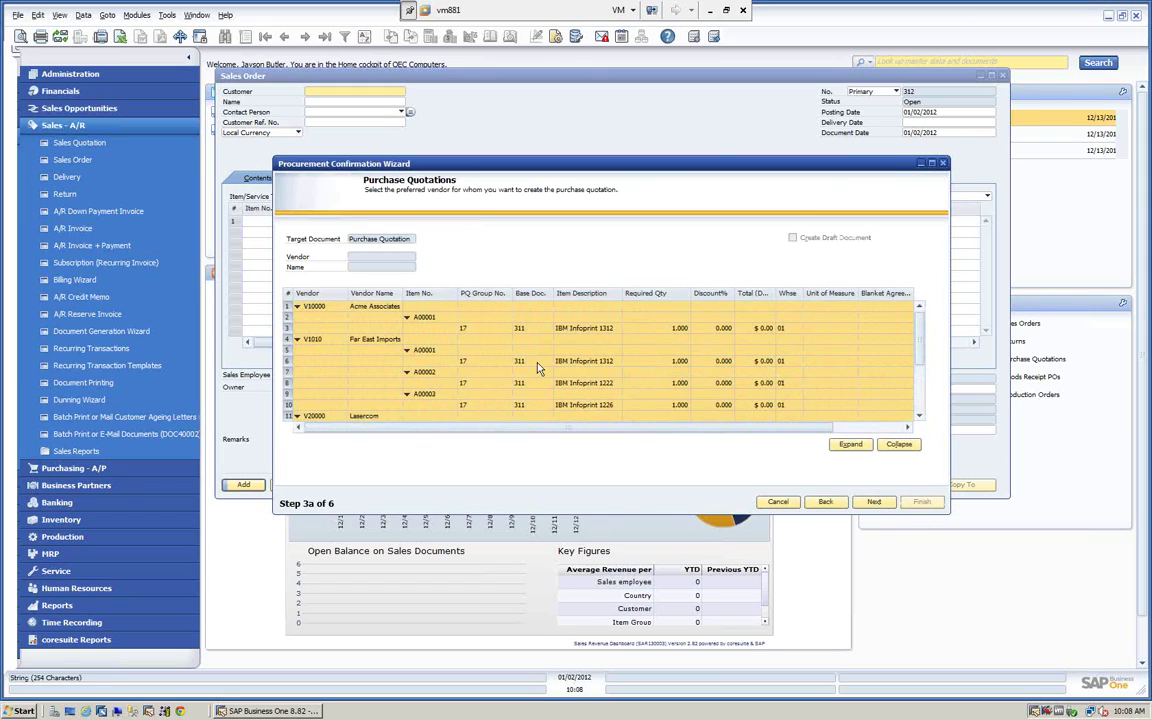
click(878, 502)
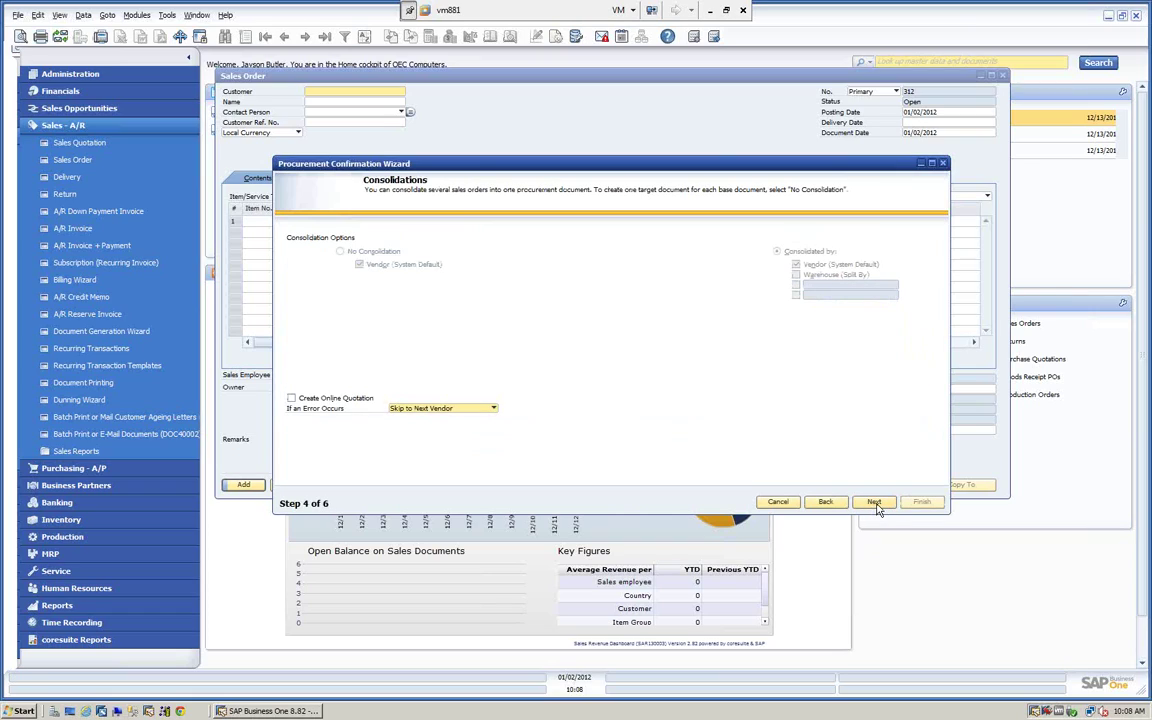
click(876, 503)
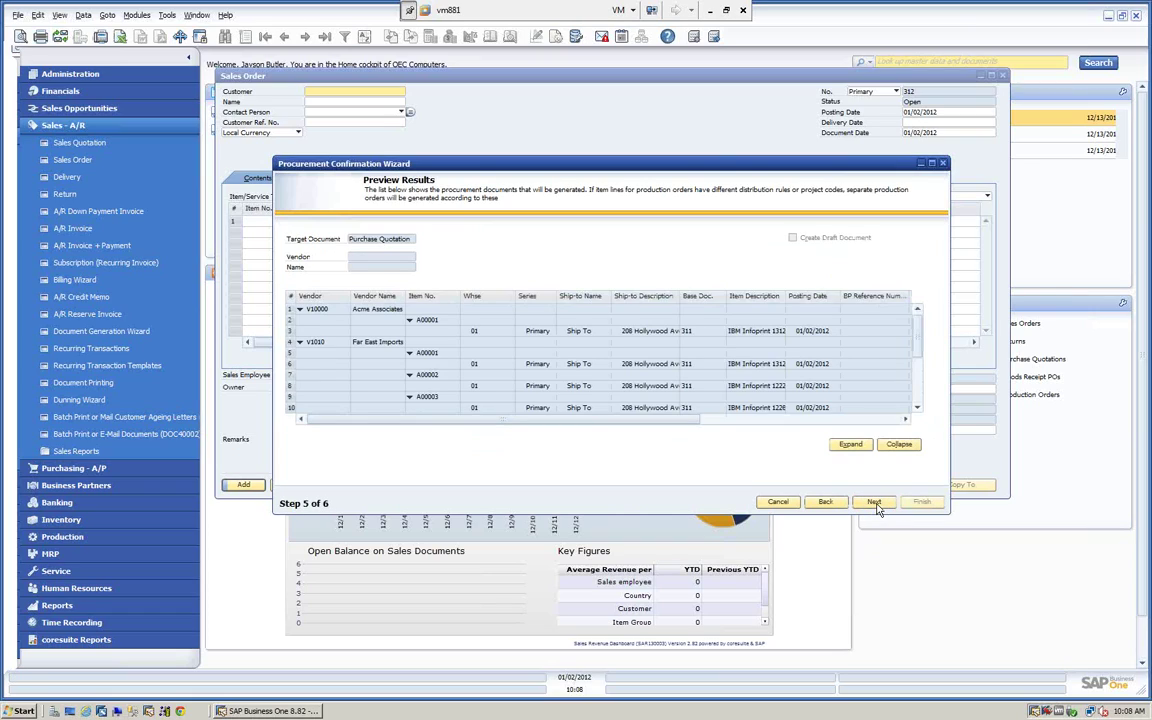
click(876, 503)
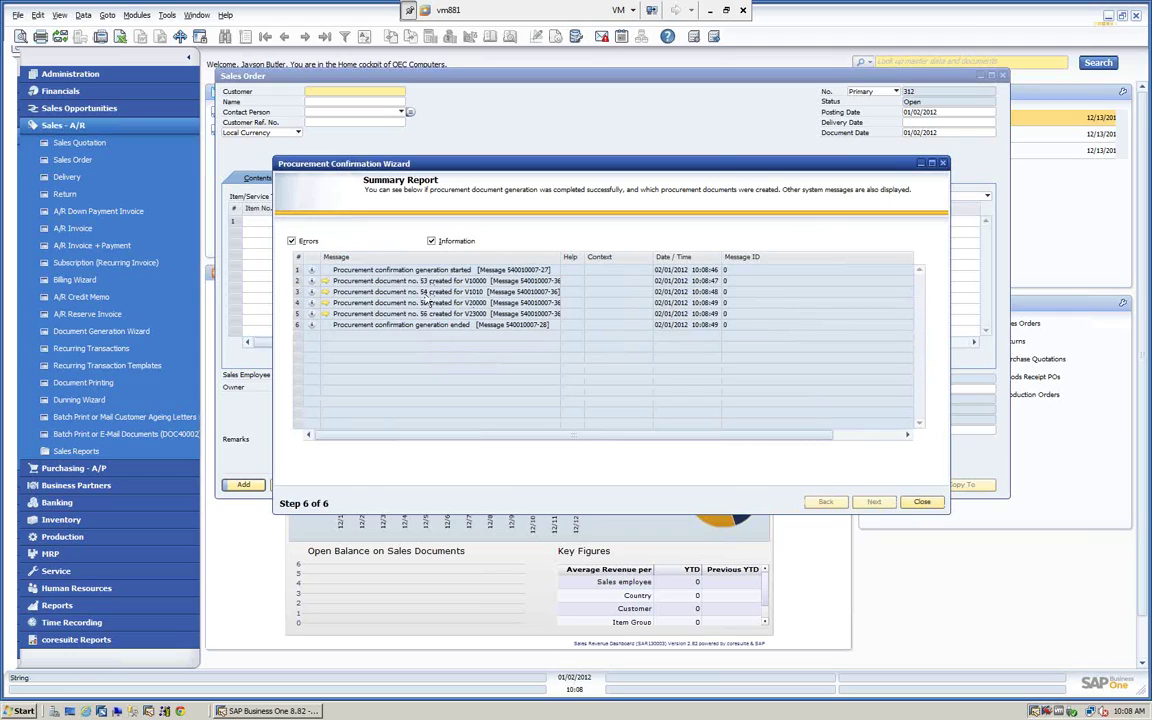
click(921, 501)
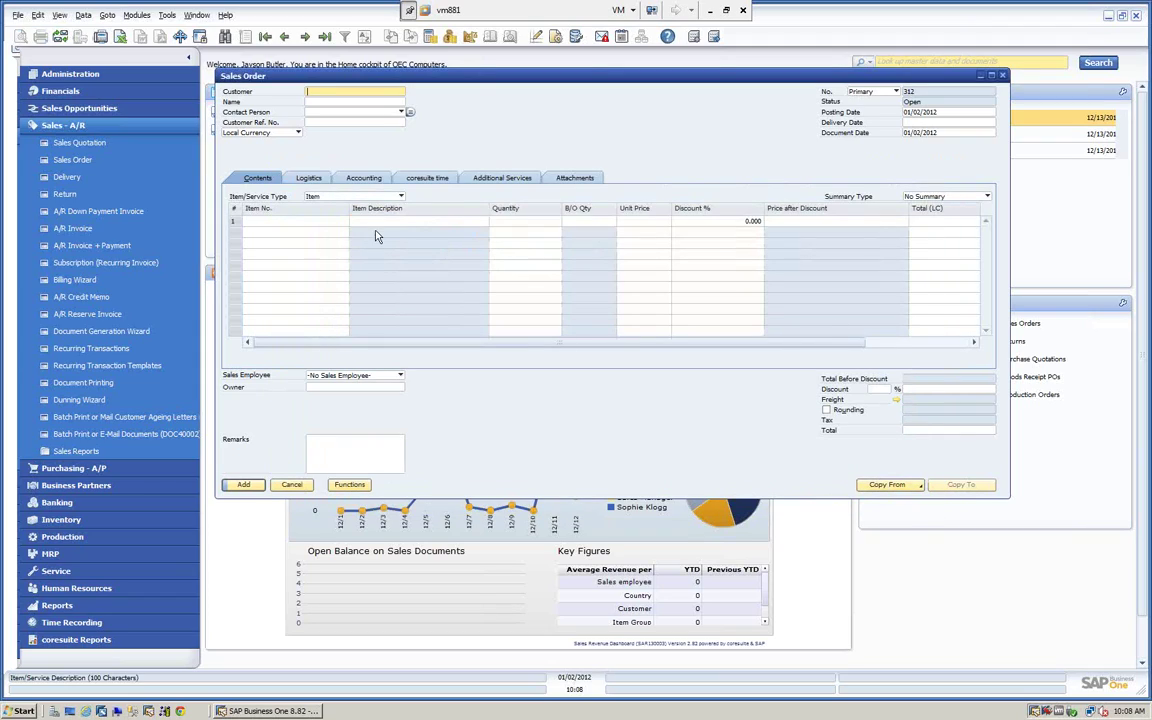
Step: Examine the relationship map of the most recent sales order, for Earthshaker Corporation, and close the order
click(325, 40)
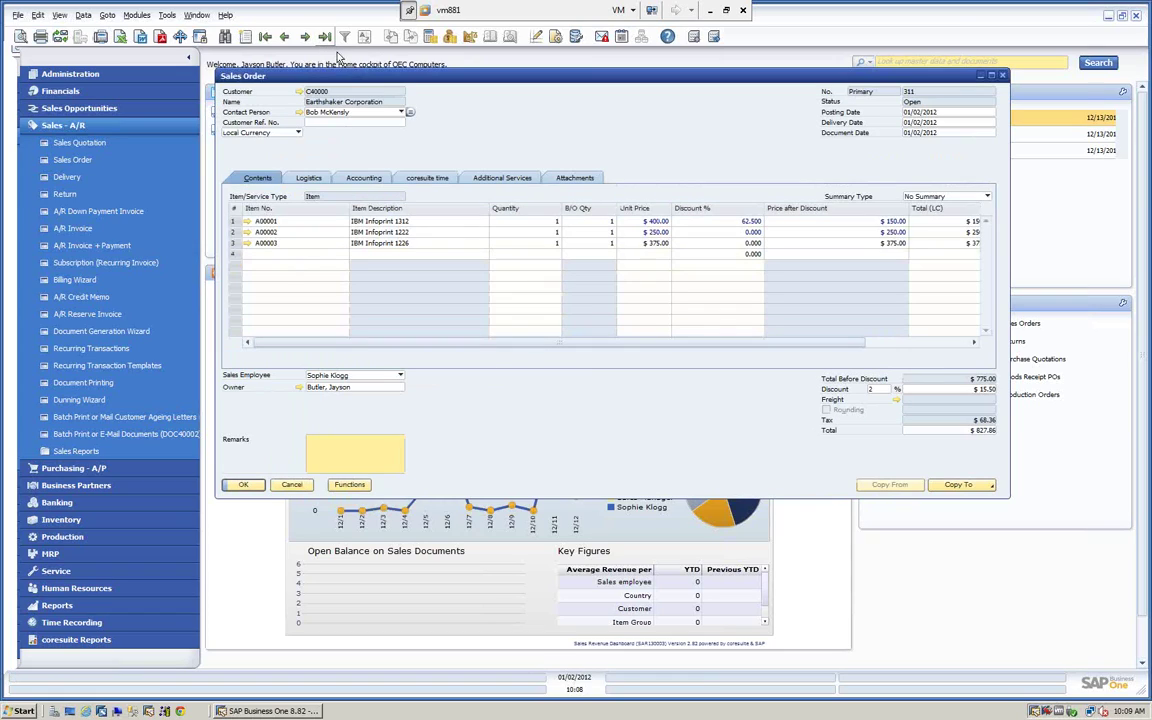
right_click(513, 121)
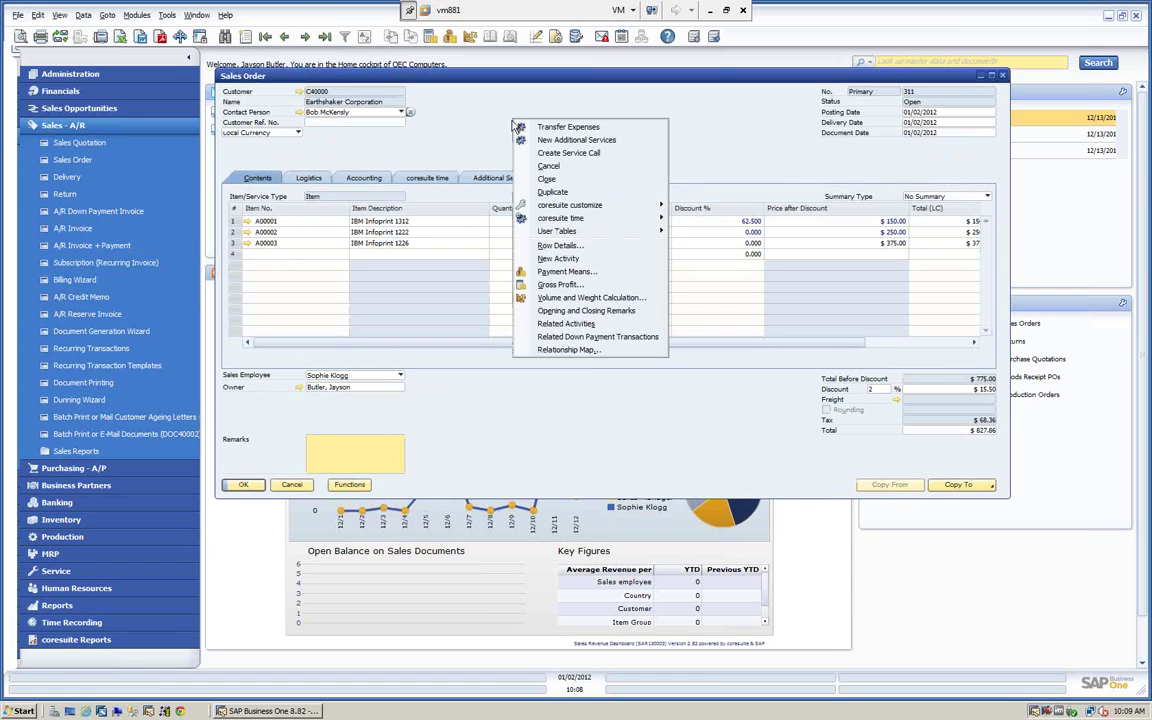
click(565, 349)
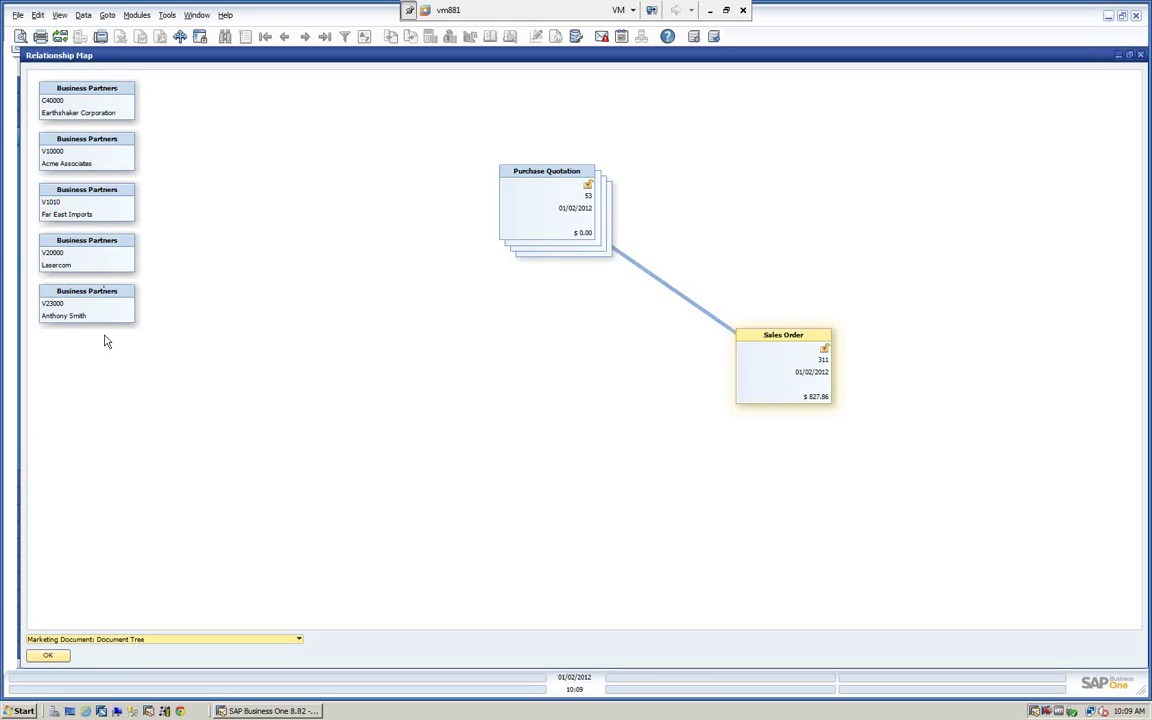
click(1142, 56)
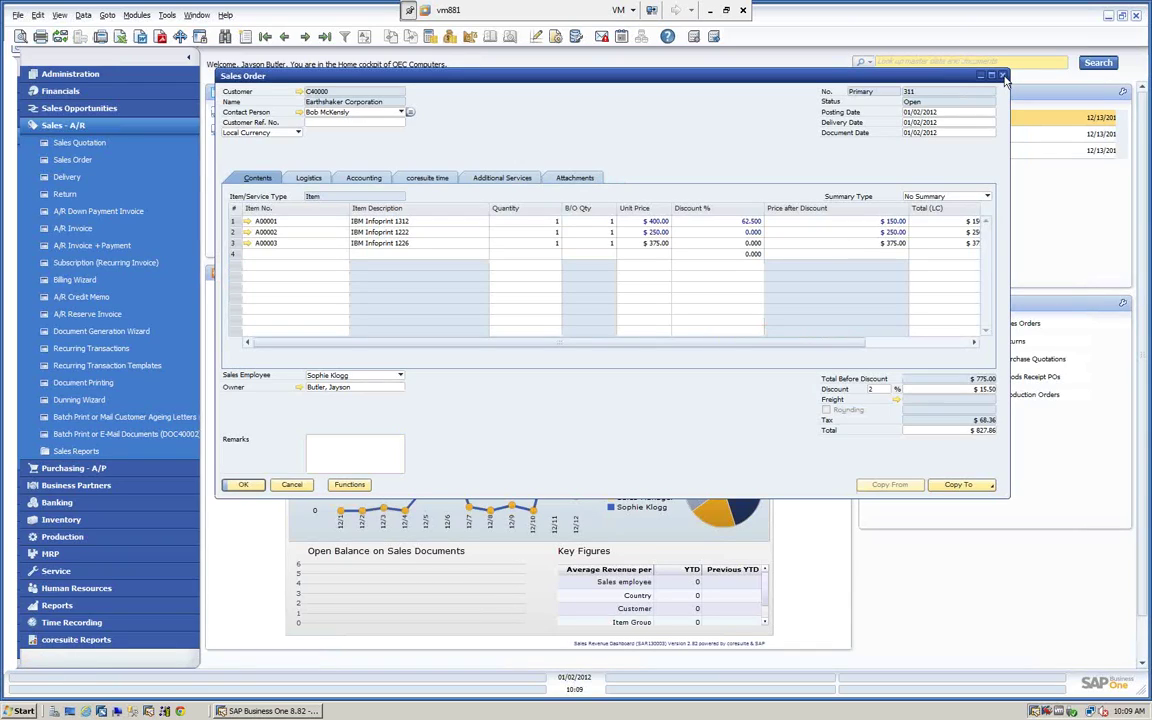
click(1003, 76)
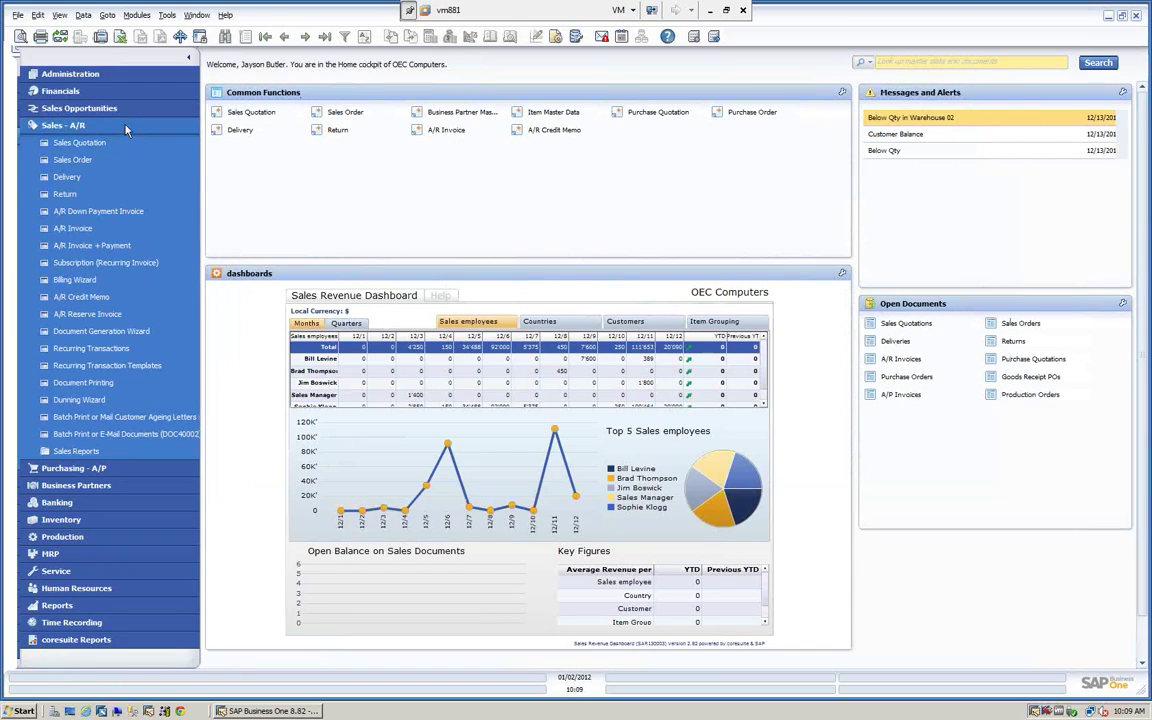
Step: Open the most recent purchase quotation in the purchasing module
click(125, 131)
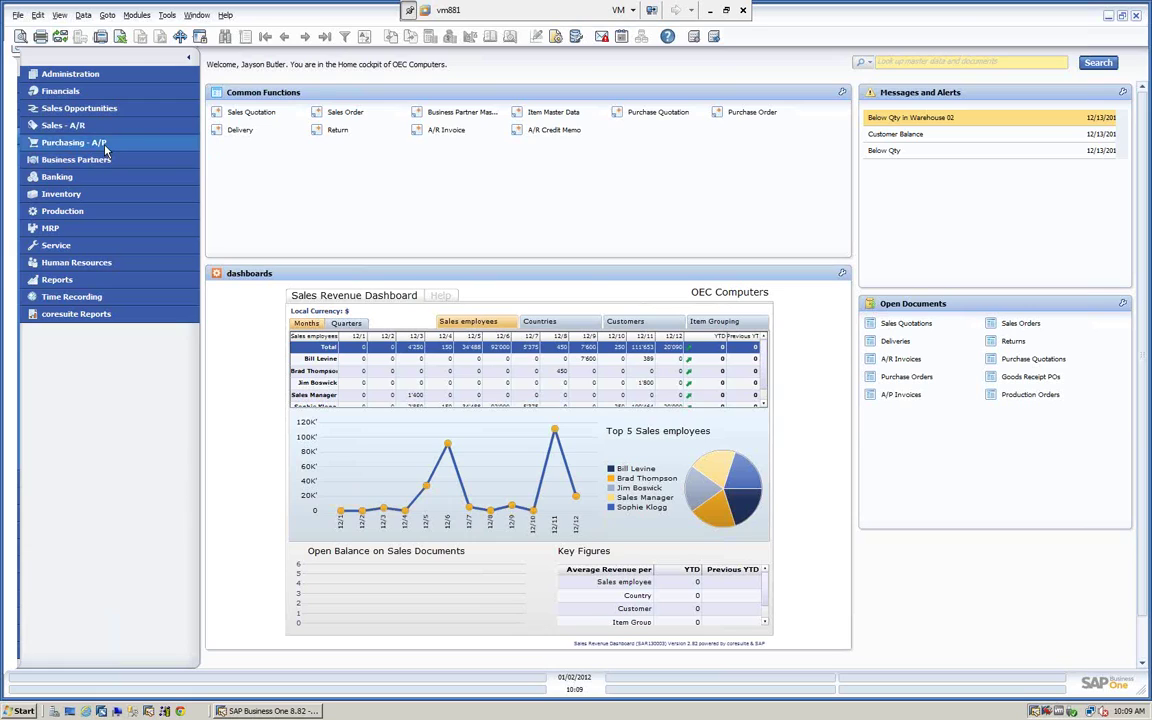
click(105, 145)
click(96, 161)
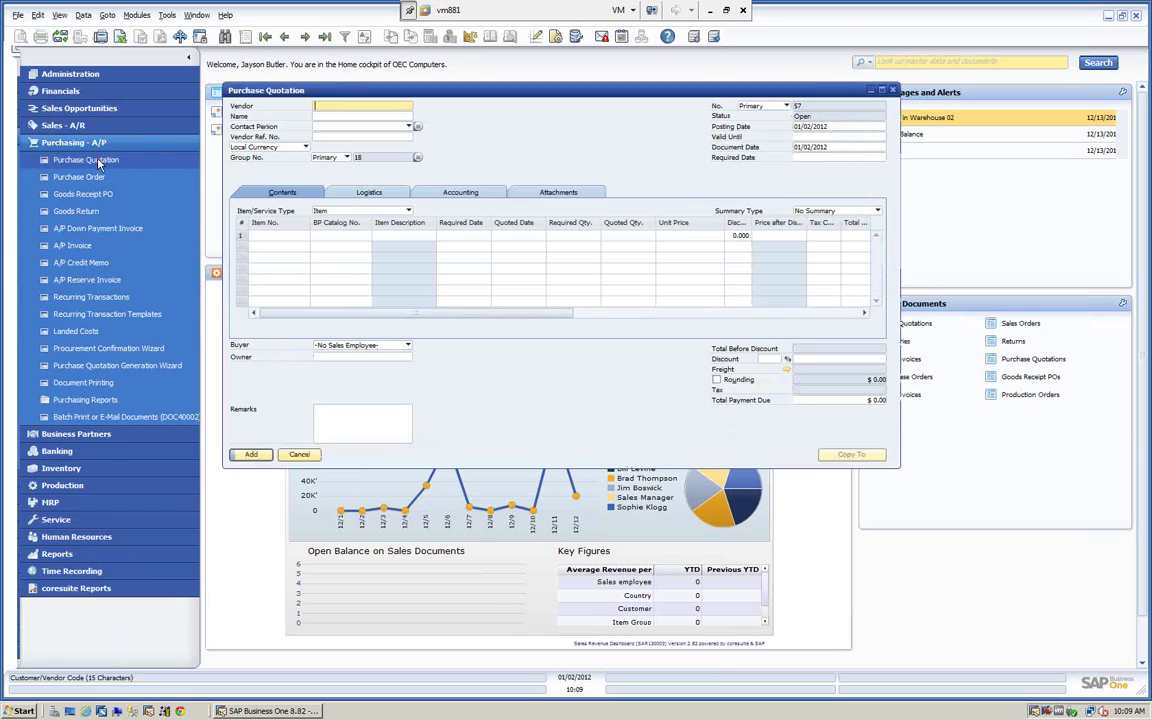
click(325, 37)
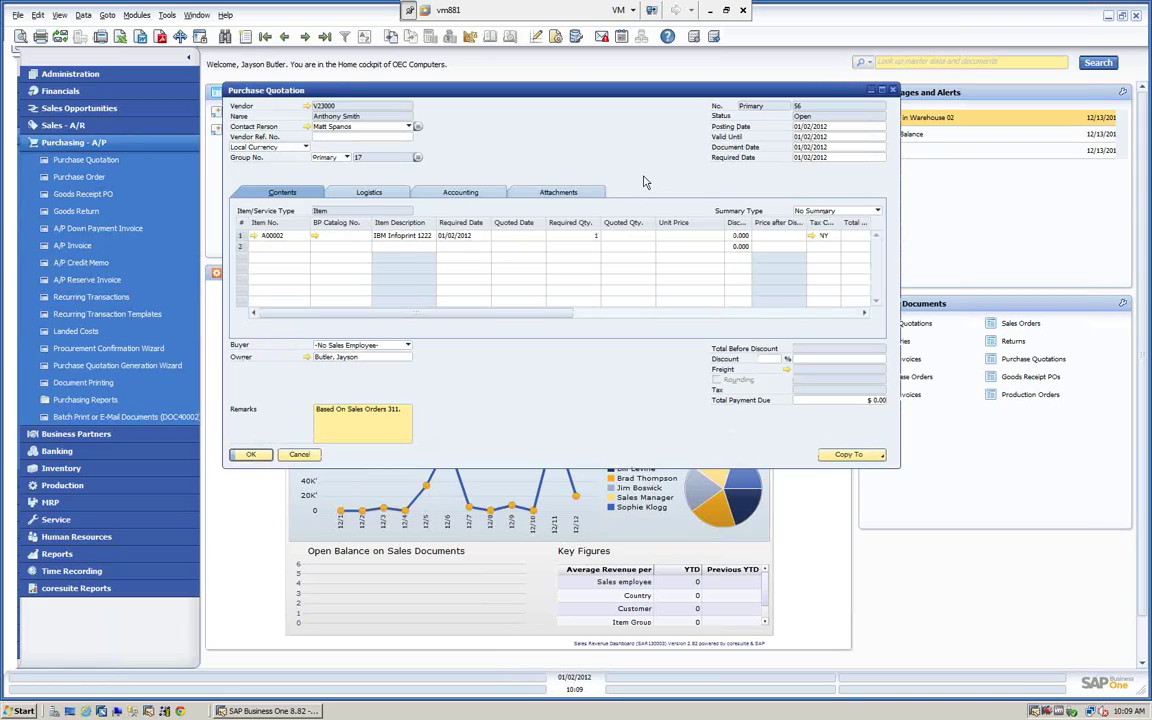
Step: Review the list of purchase quotations by group number, widening it to show the full remarks and valid-until dates
click(418, 158)
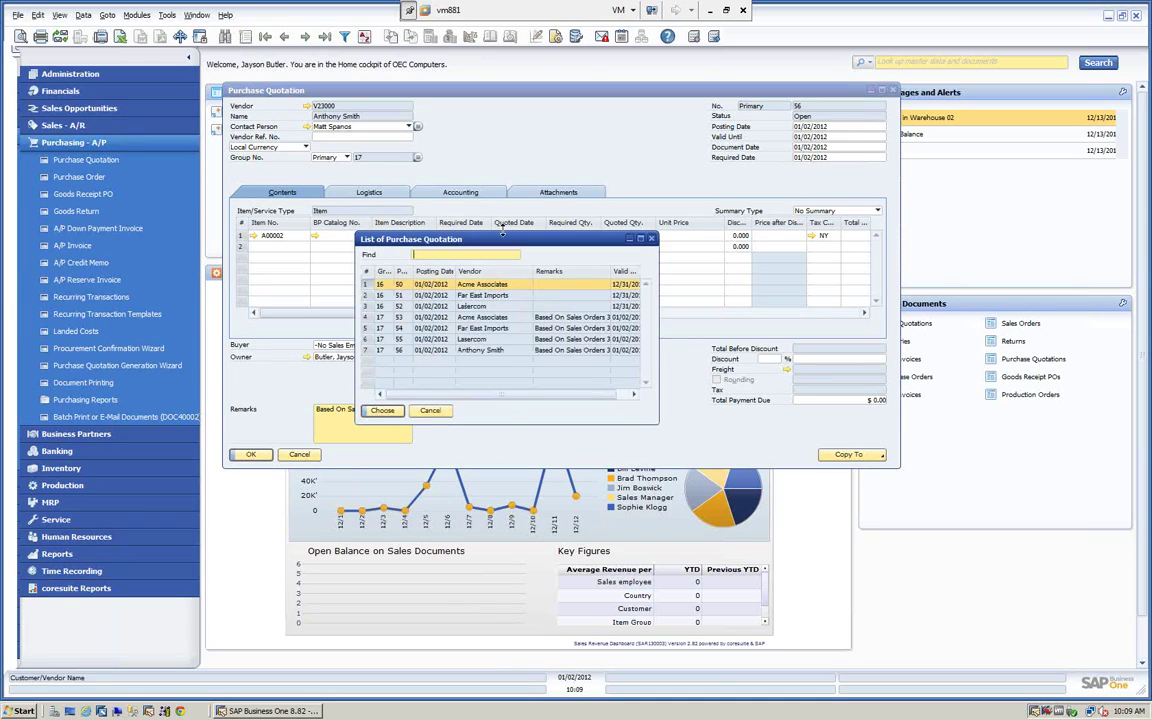
drag(503, 238, 730, 137)
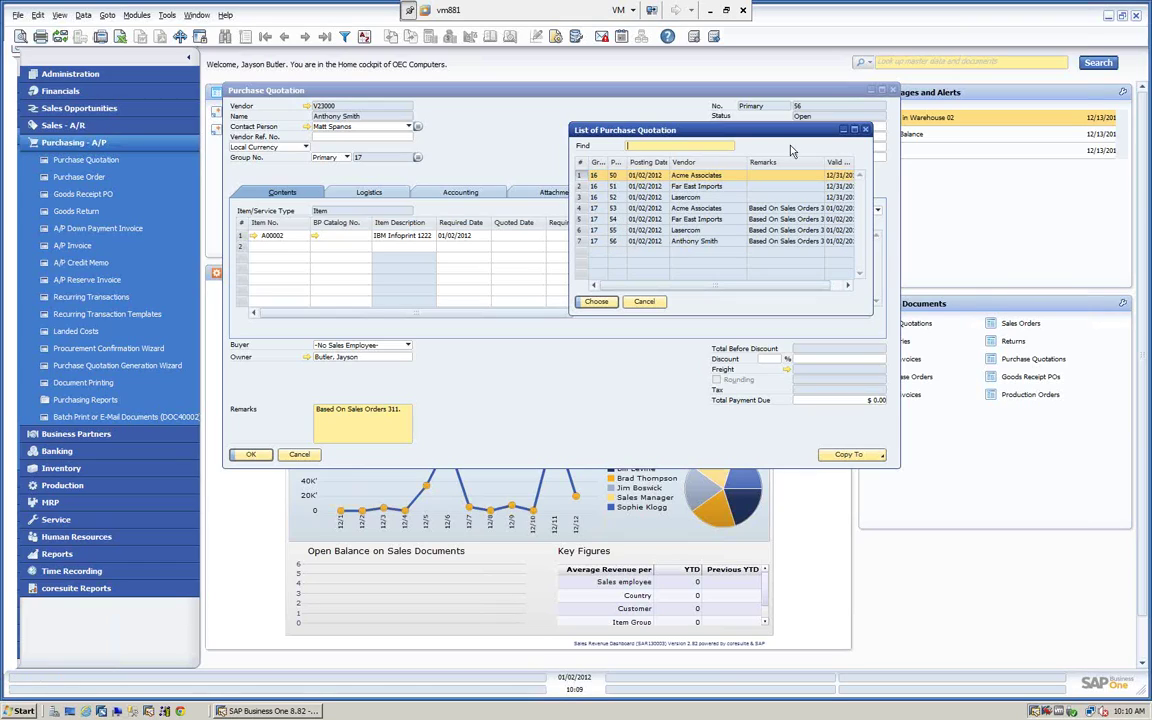
drag(773, 142, 625, 169)
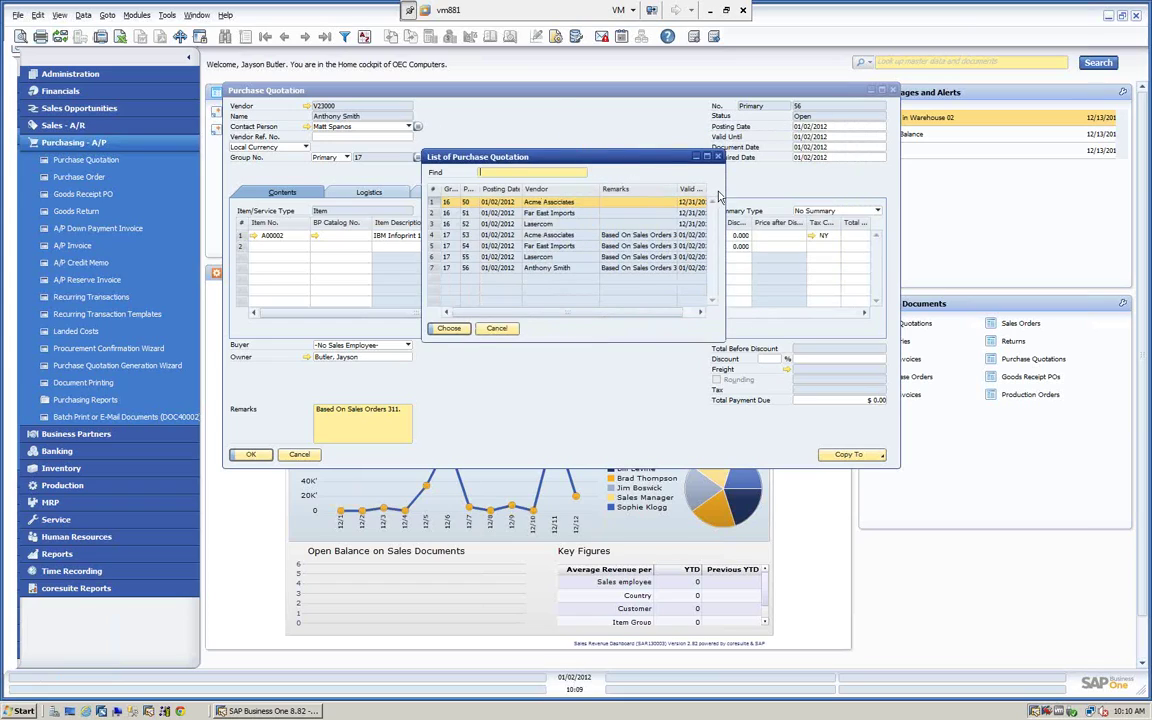
drag(724, 189, 997, 192)
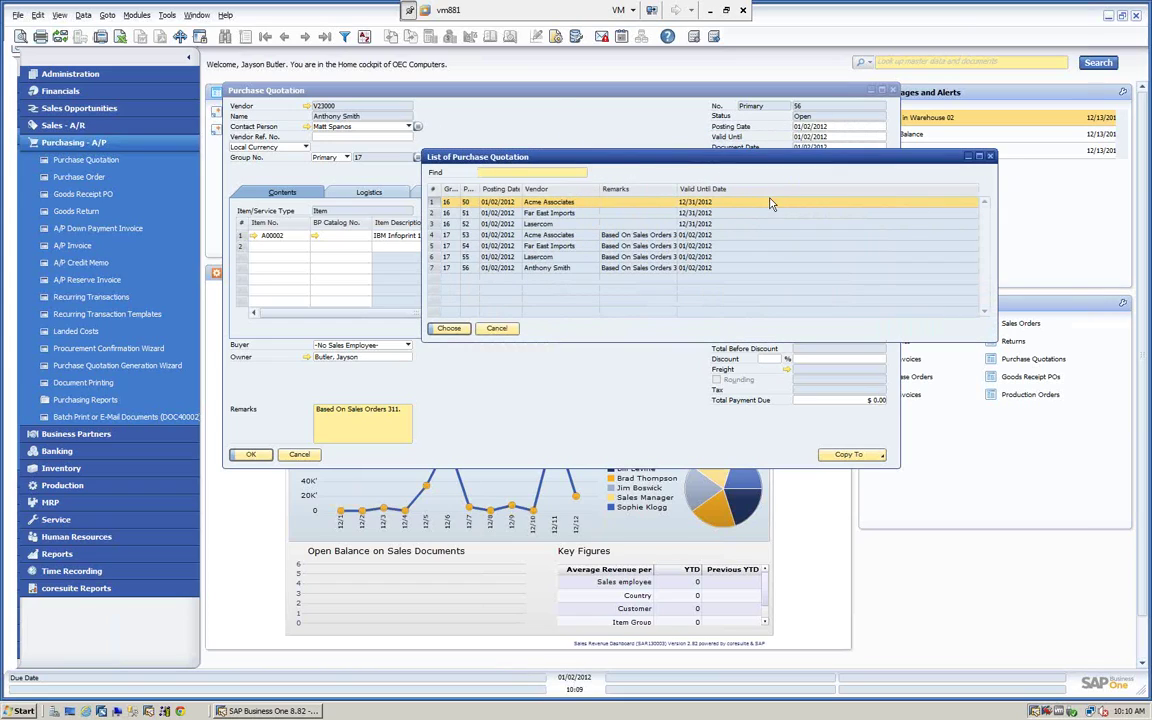
drag(803, 193, 827, 195)
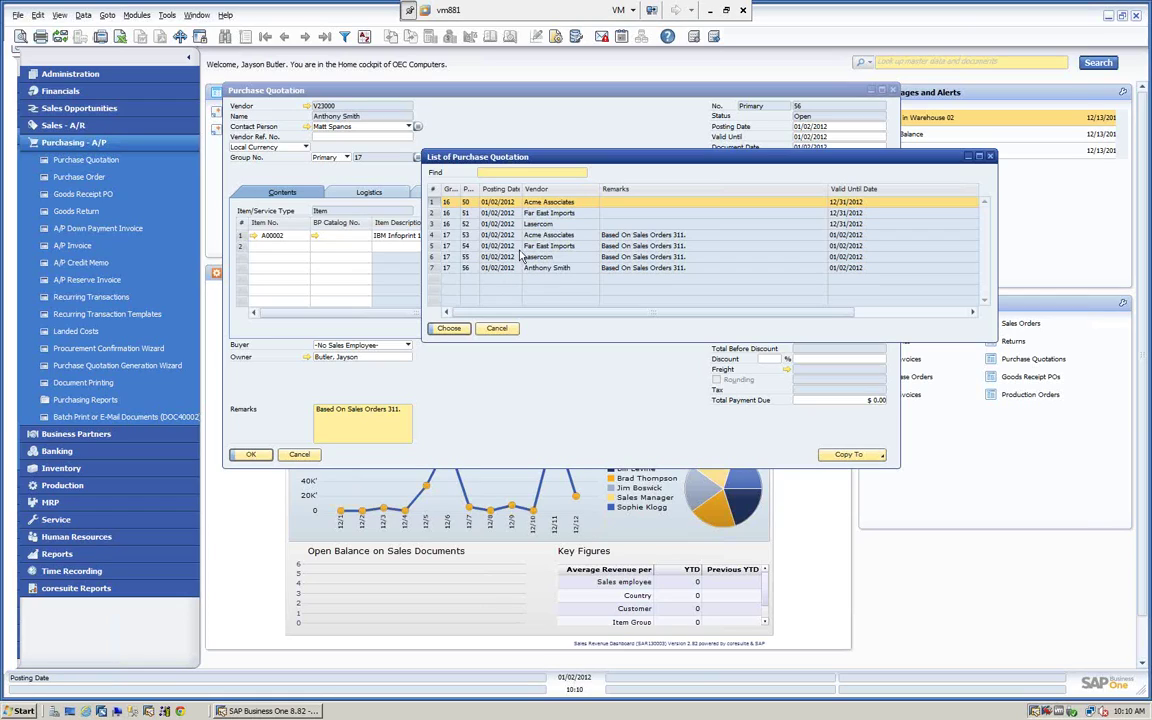
click(497, 329)
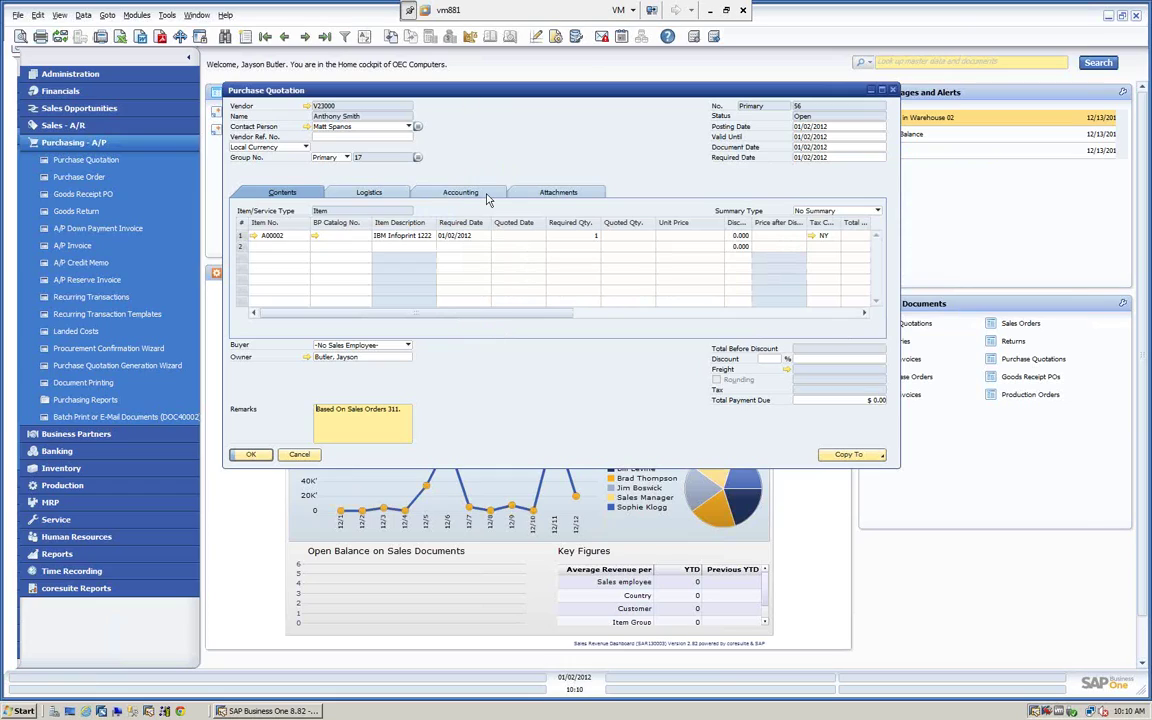
Step: Set the unit price of item A00002 to $10.00 and update the quotation, accepting the sales order link and the zero document total
click(518, 235)
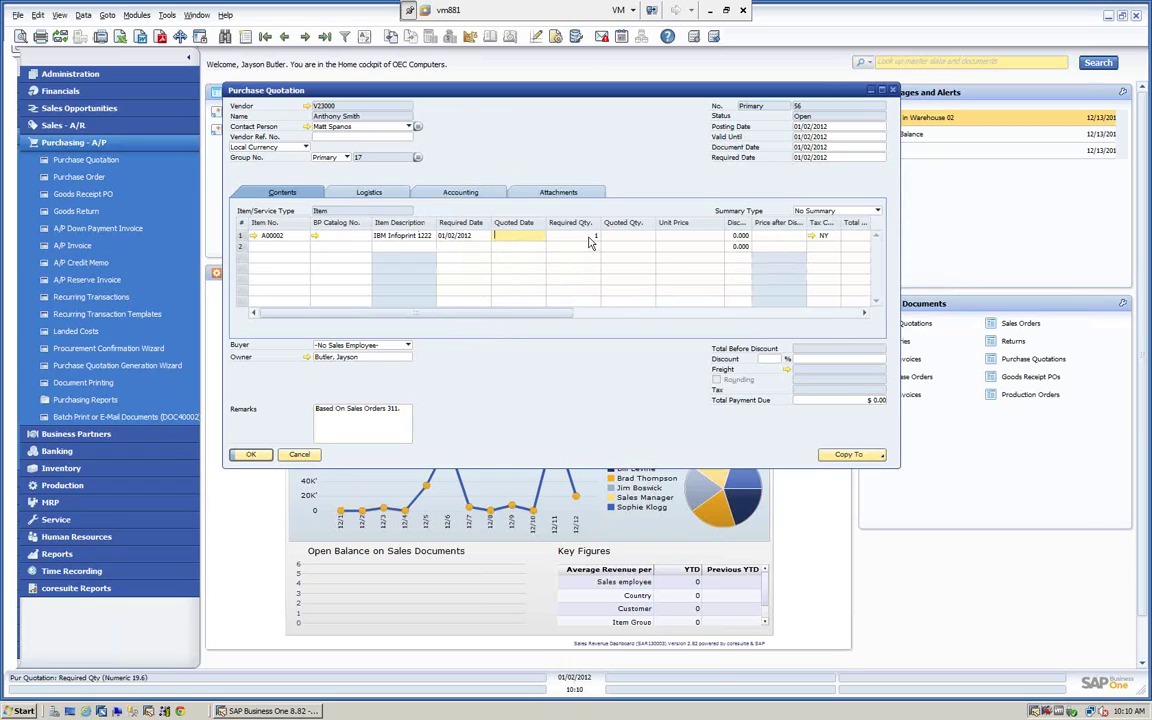
click(684, 237)
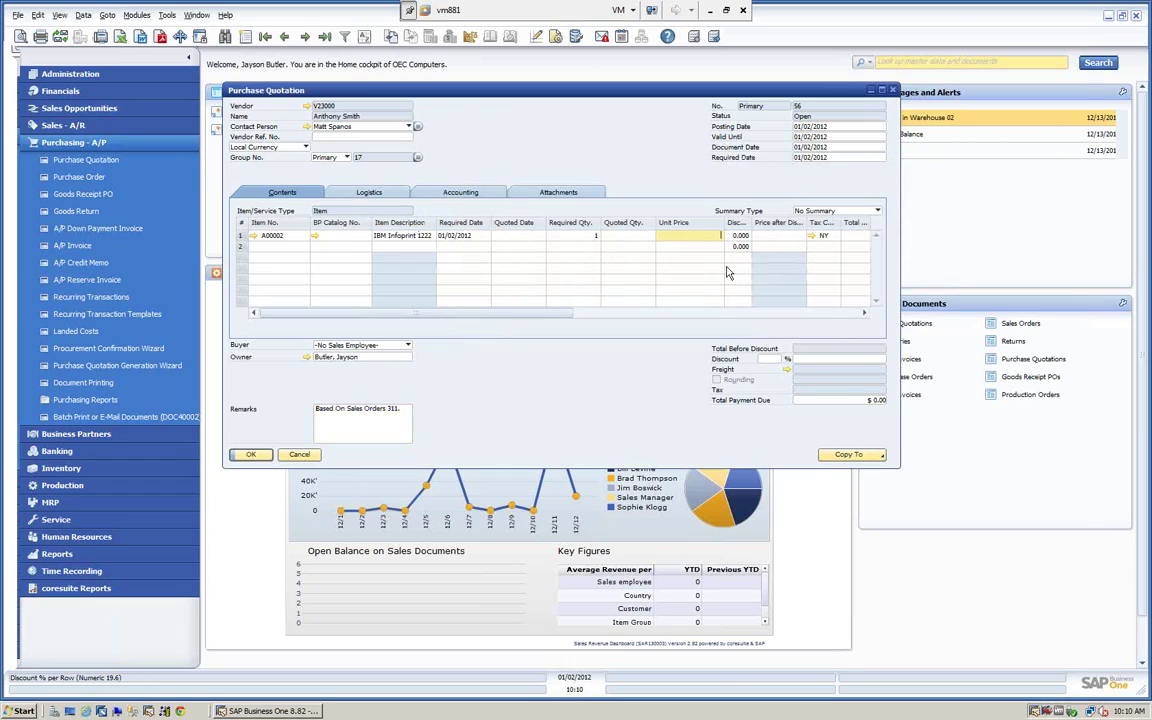
text(10)
key(Tab)
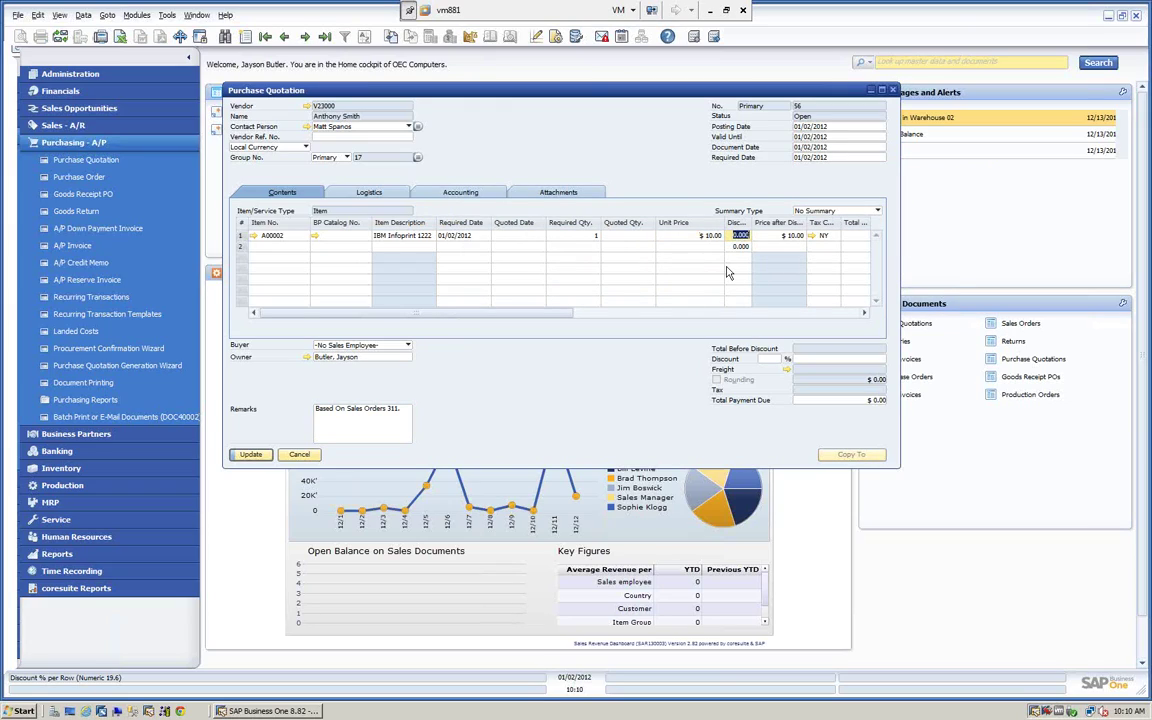
click(250, 455)
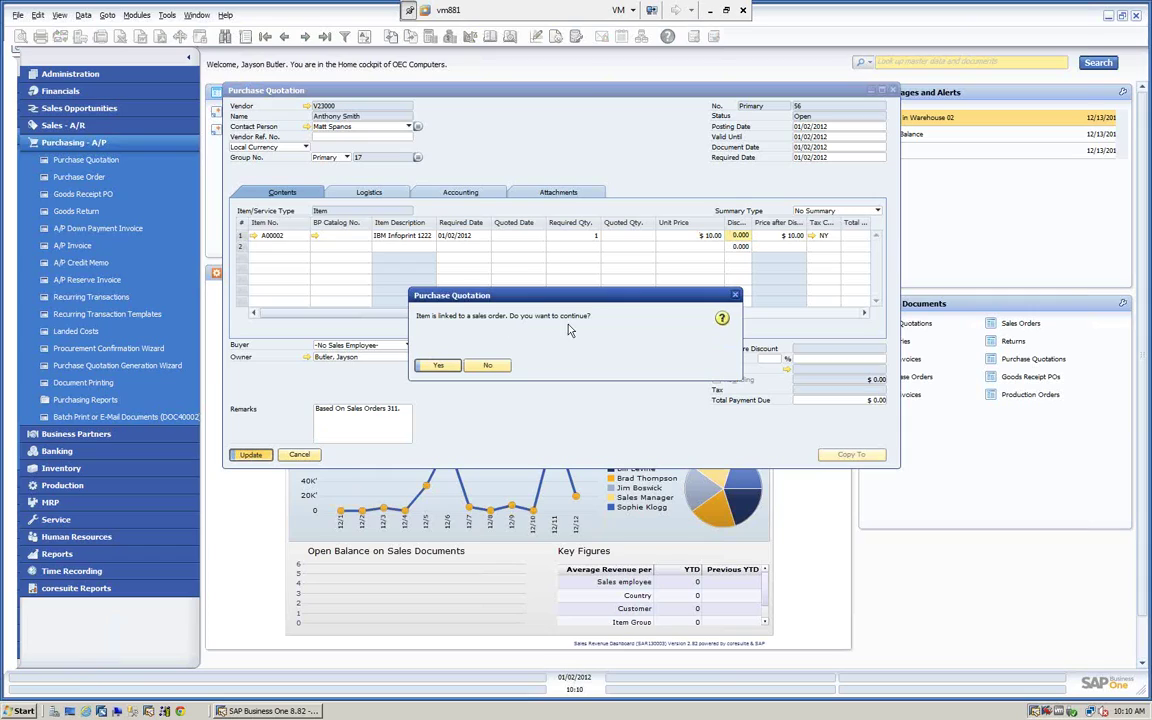
click(438, 366)
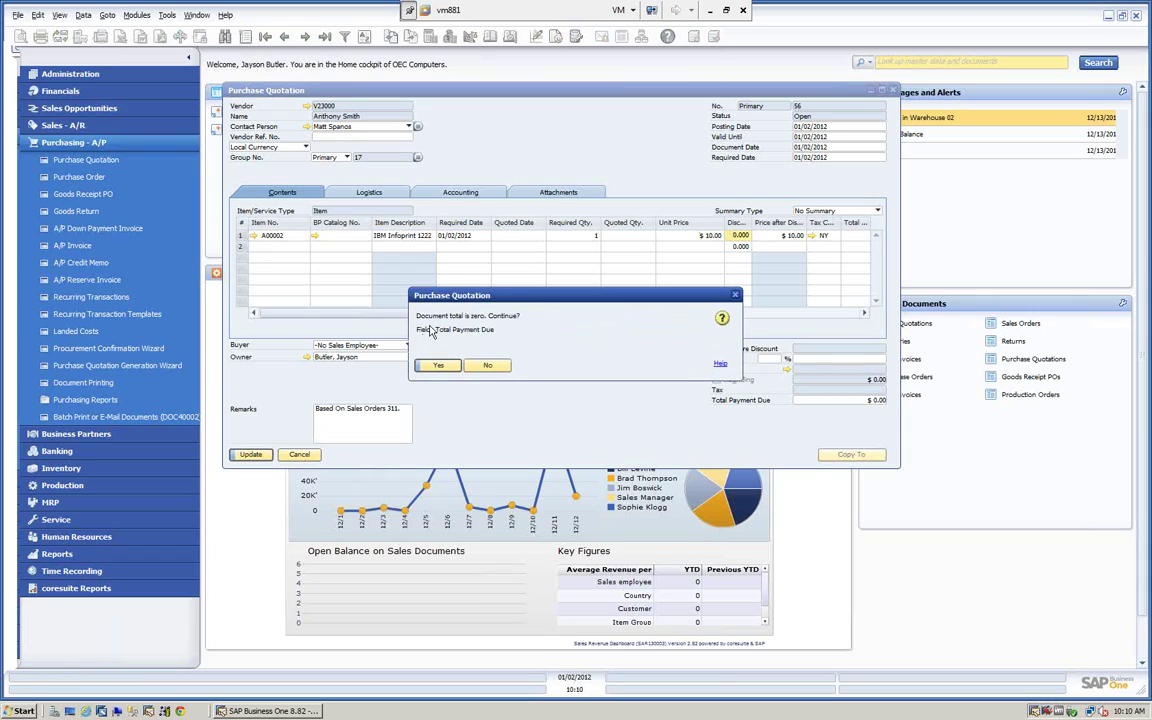
click(438, 366)
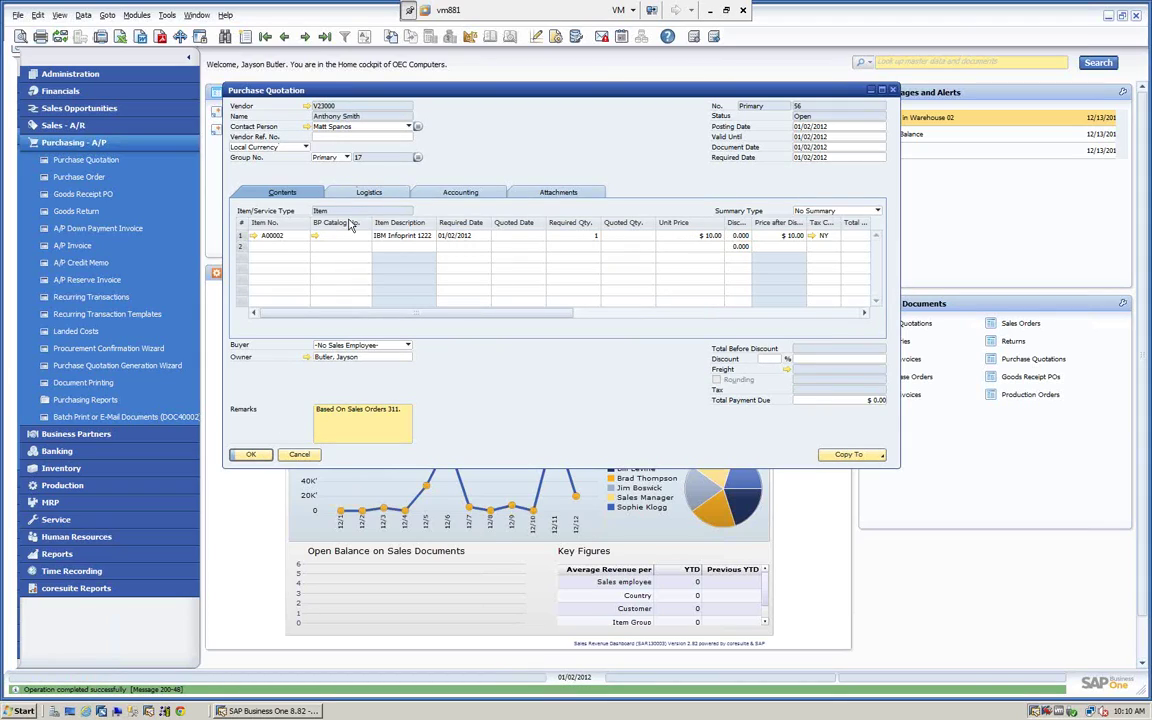
Step: Copy the purchase quotation to a purchase order, choosing to close the other quotations with the same group number
click(850, 455)
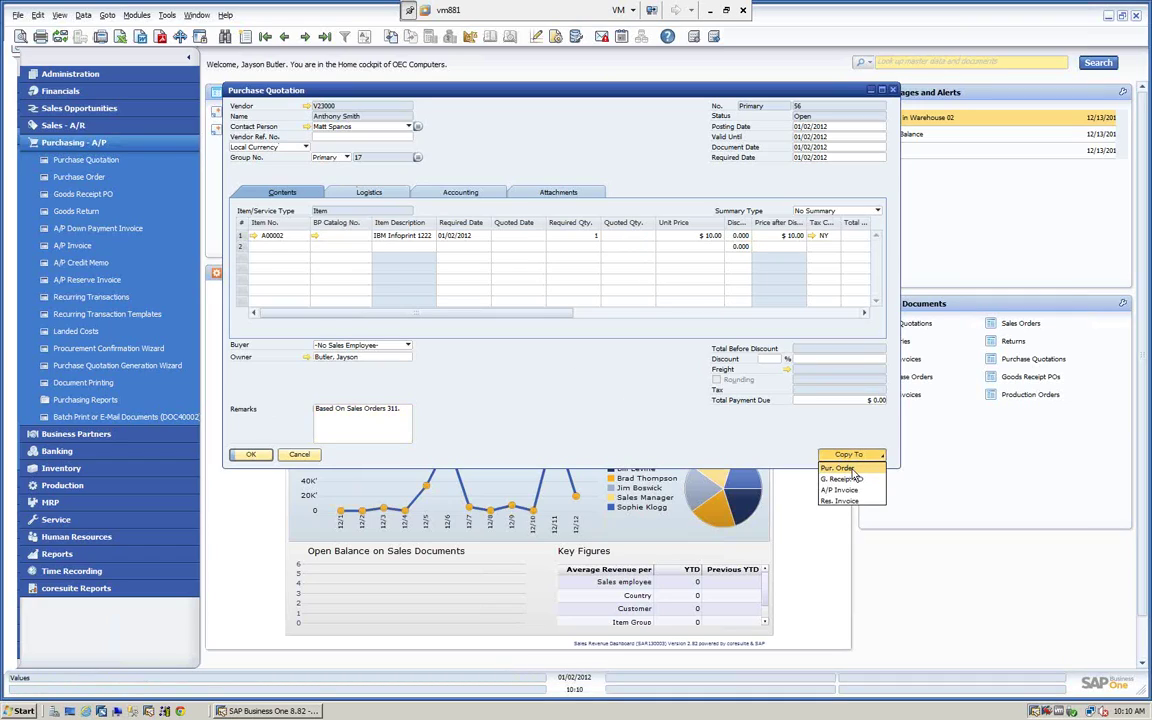
click(852, 470)
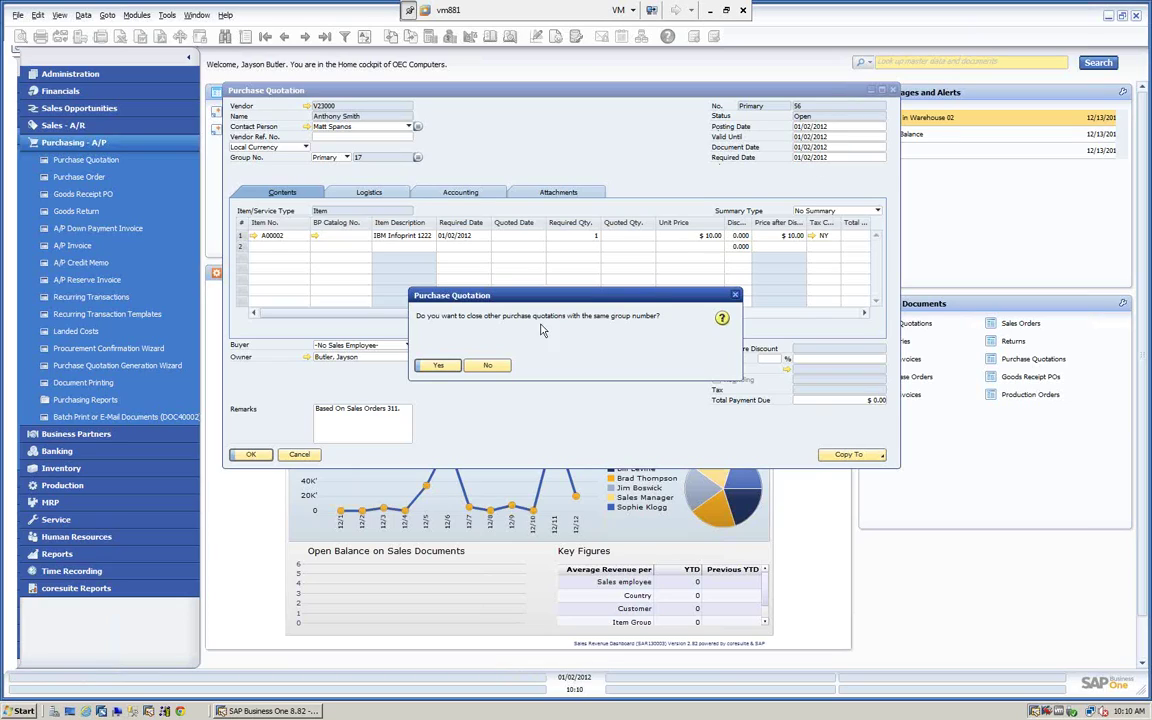
click(438, 366)
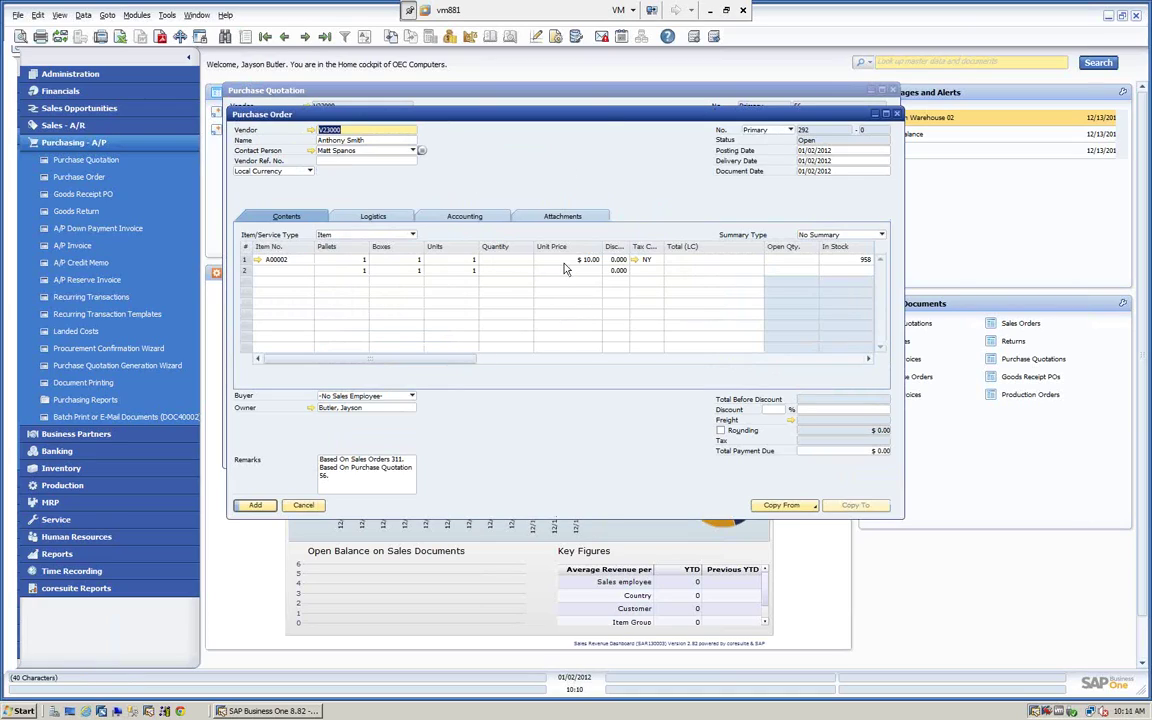
Step: Set the quantity of item A00002 to 1, add the purchase order, and close the order and quotation windows
click(515, 259)
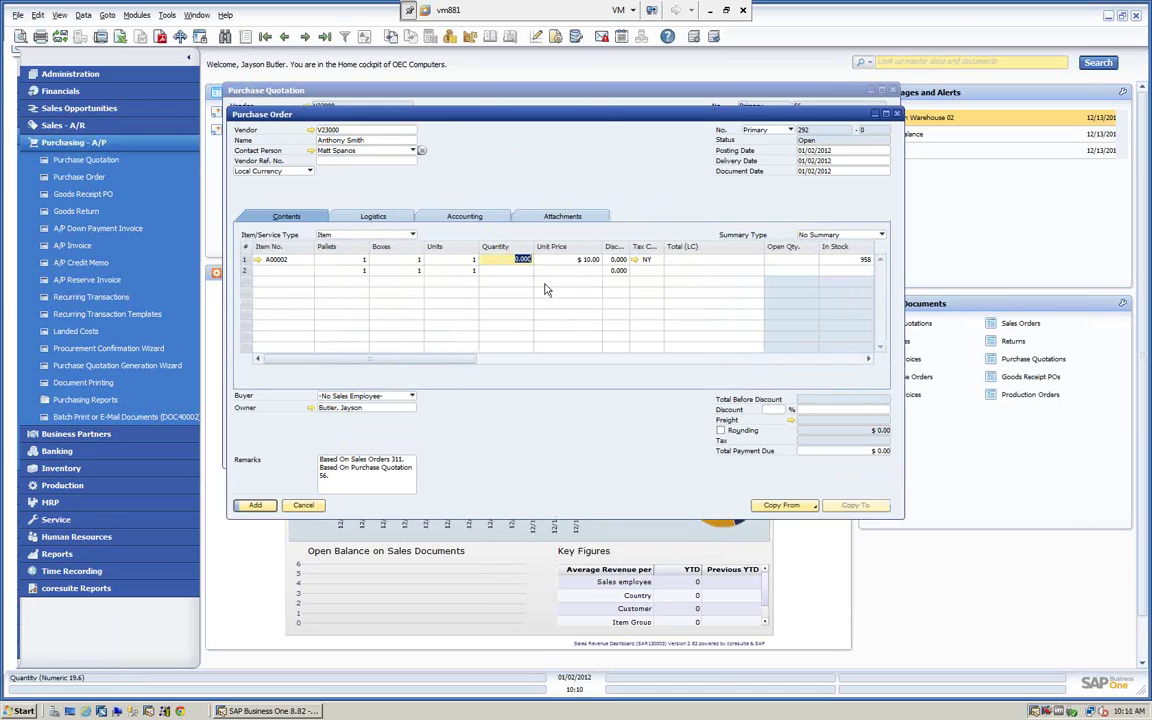
text(1)
key(Tab)
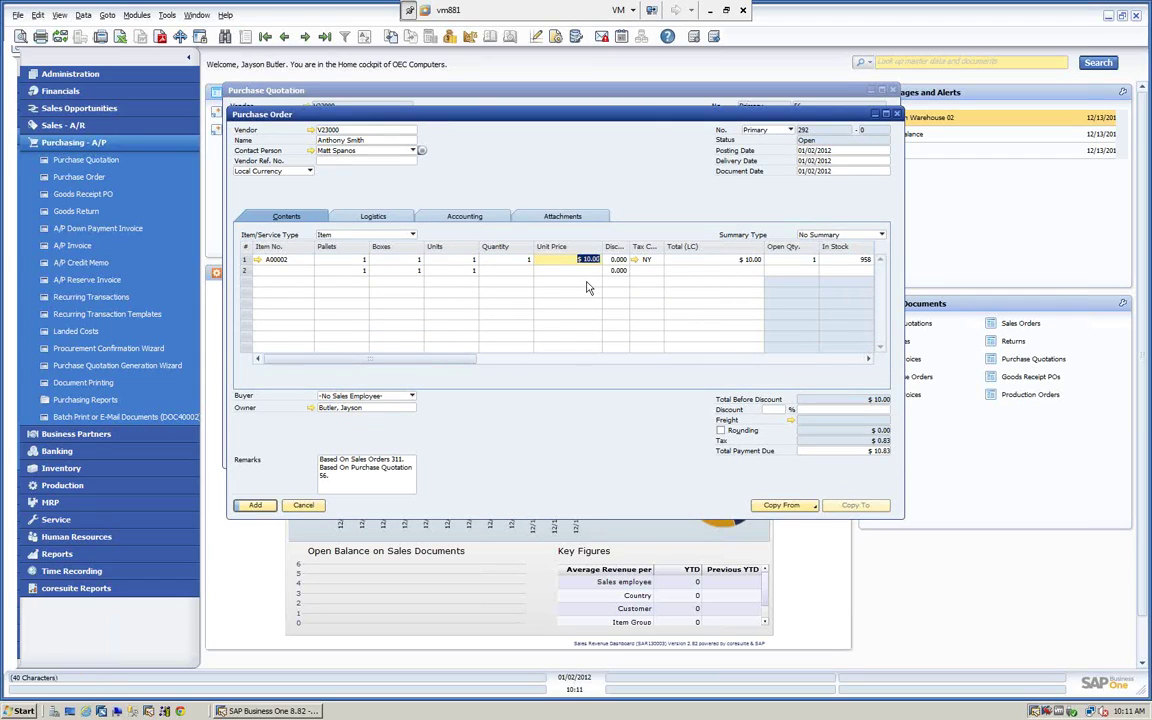
click(256, 505)
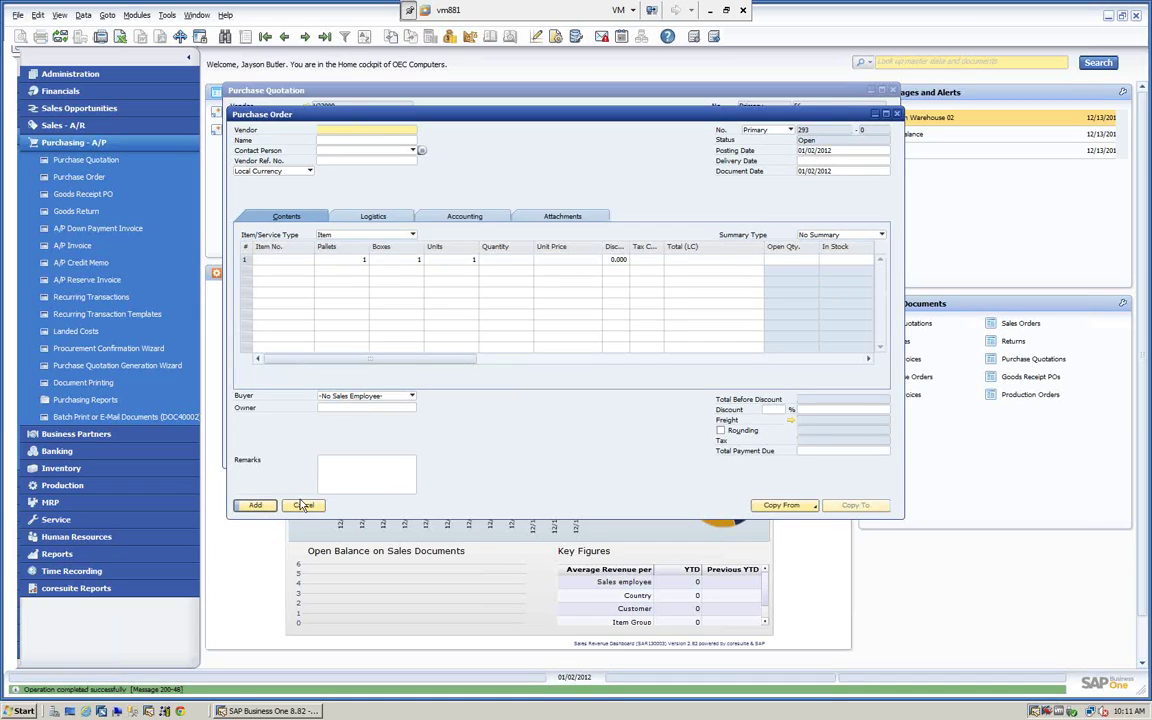
click(303, 505)
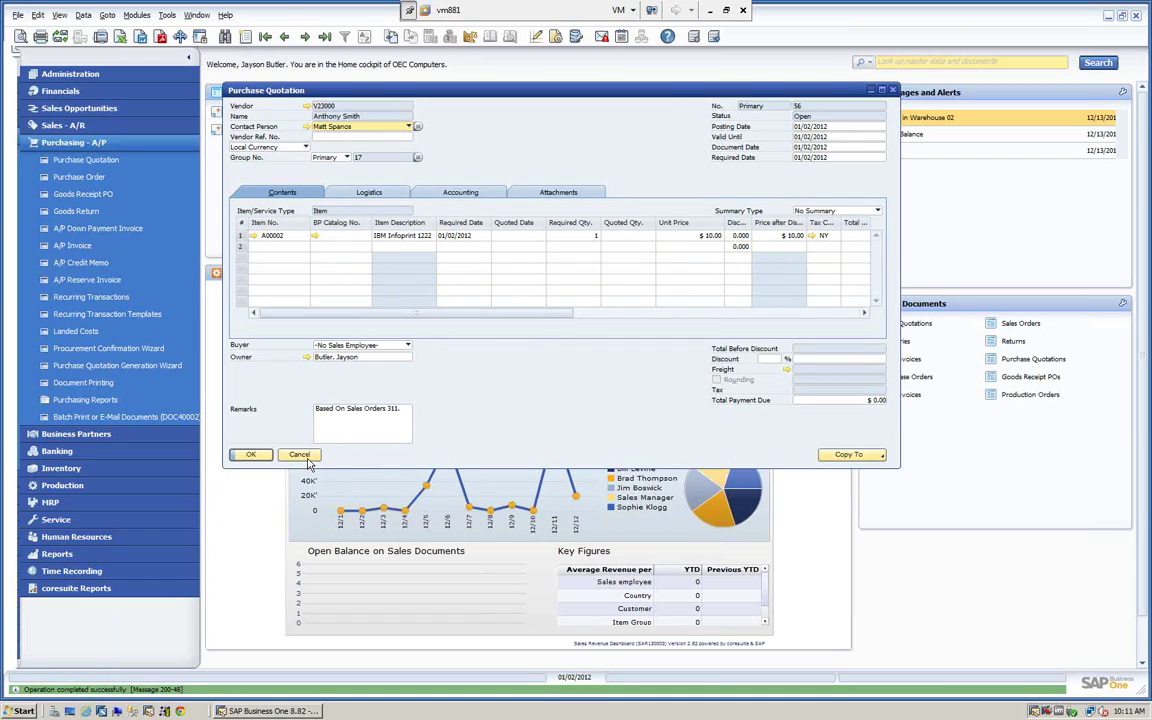
click(300, 451)
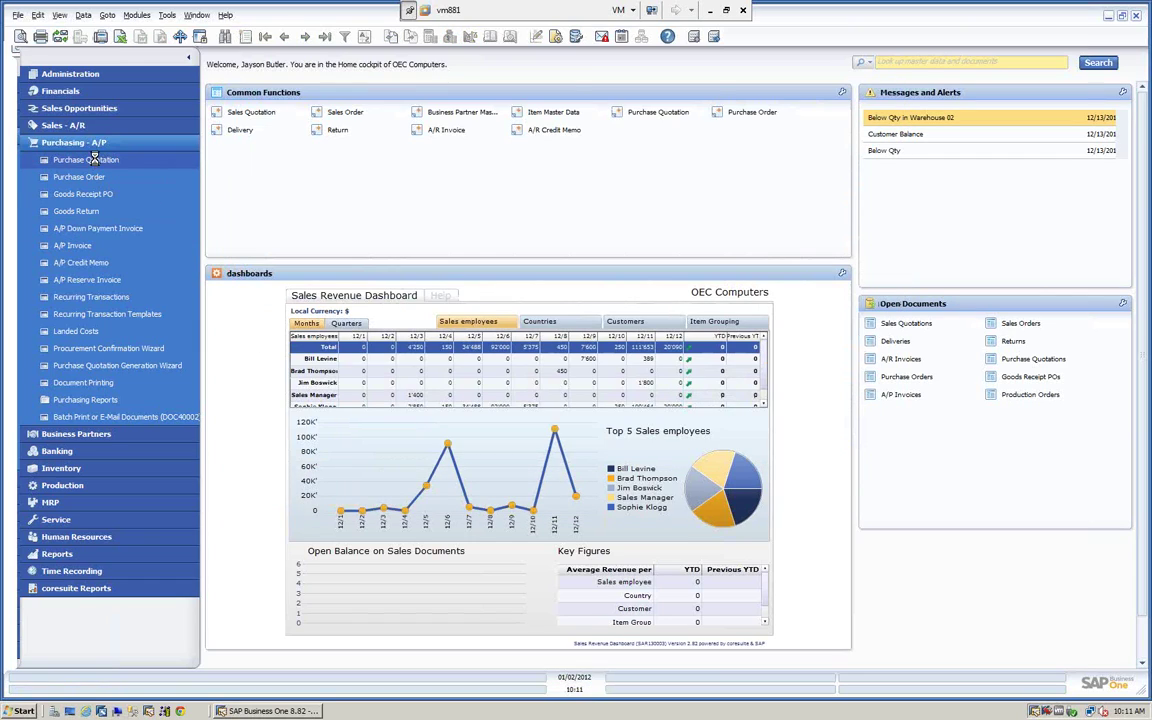
Step: Reopen the most recent purchase quotation, examine its relationship map, and close the map
click(94, 159)
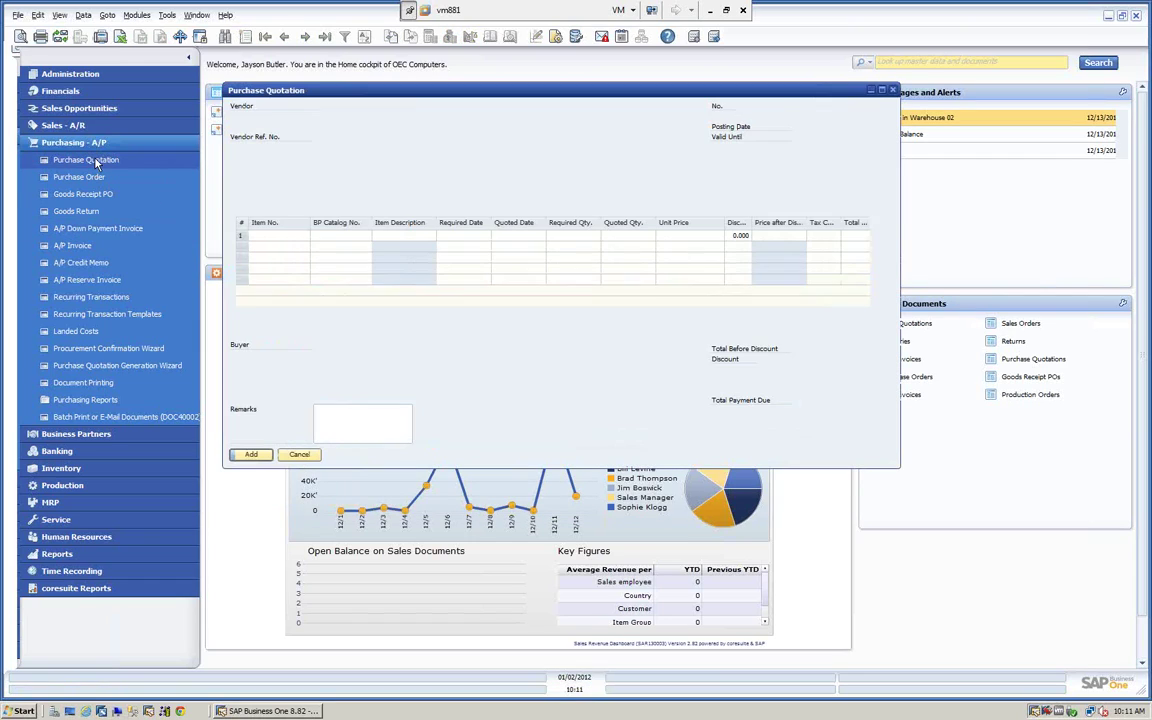
click(325, 37)
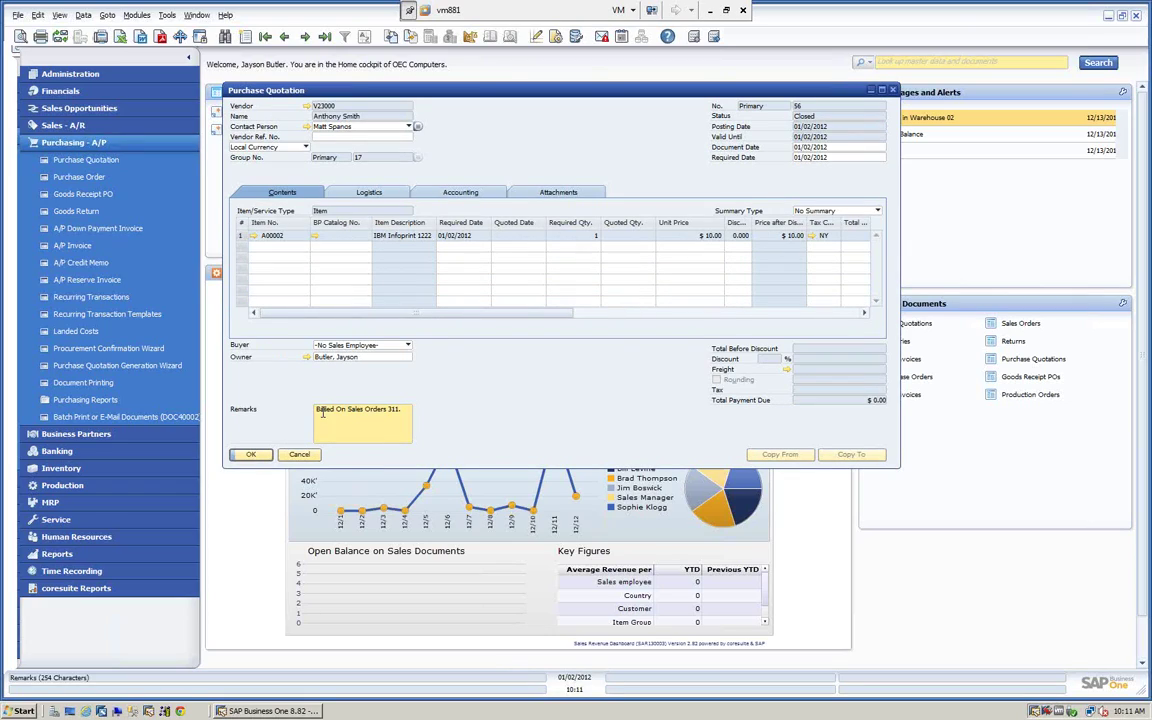
right_click(548, 118)
click(586, 258)
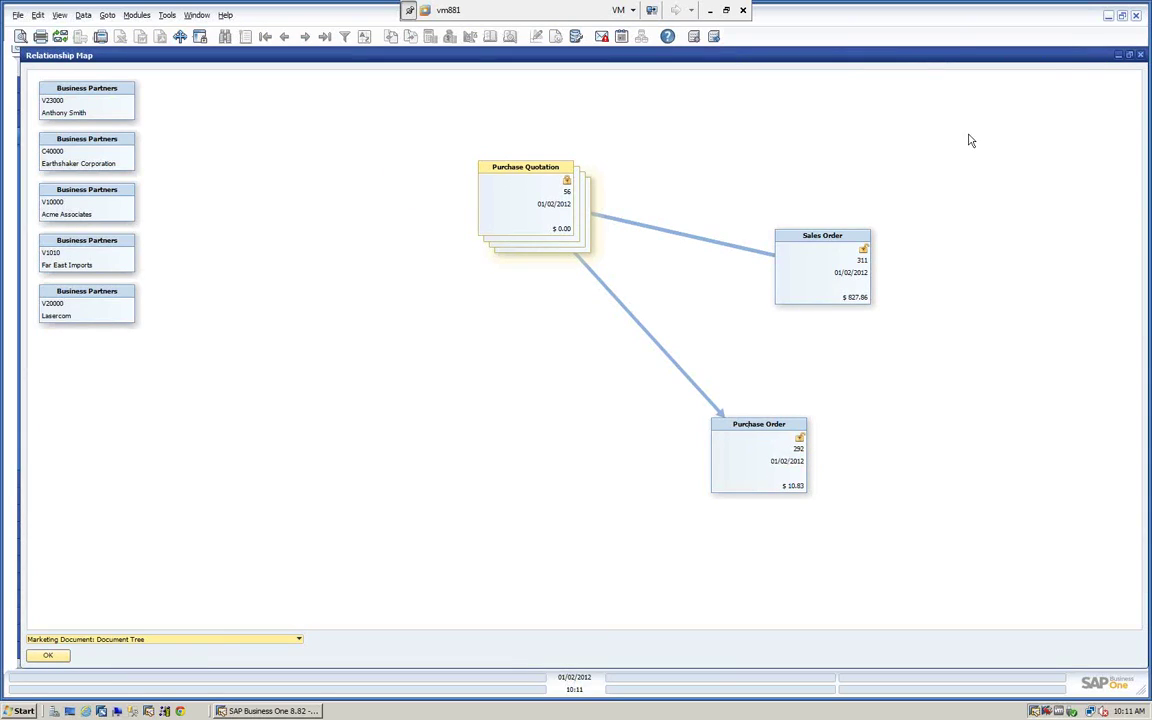
click(1140, 55)
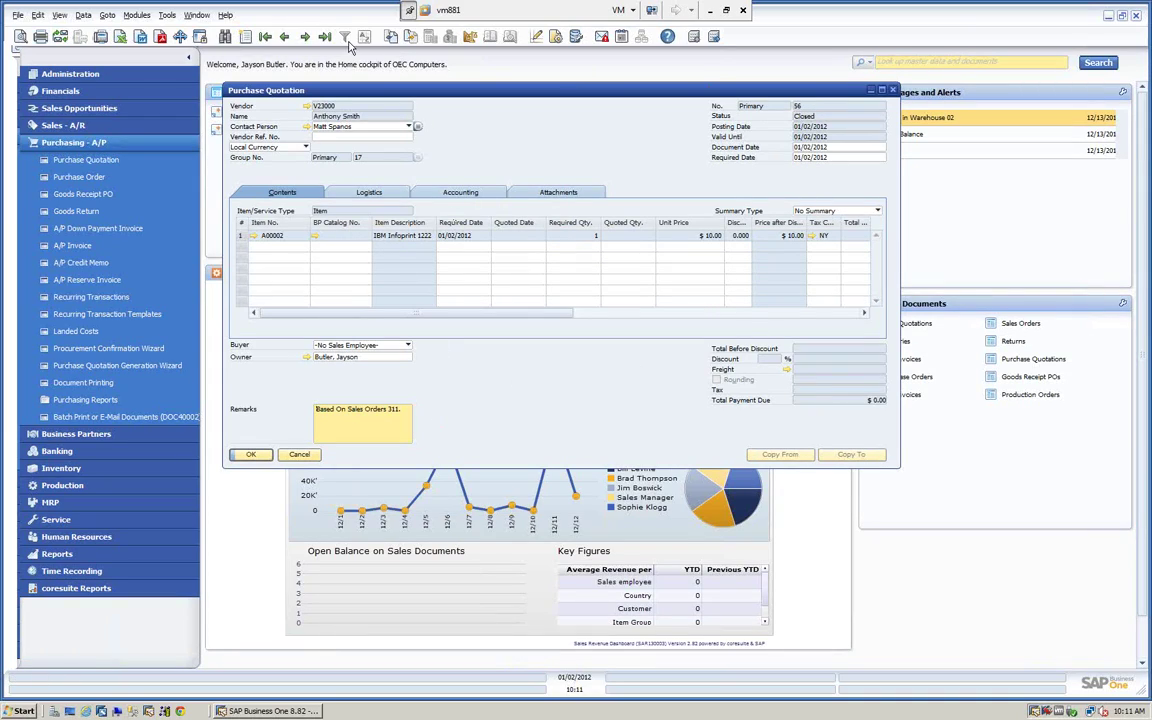
Step: Check the status of the three preceding purchase quotations in the same group, and close the quotation window
click(284, 36)
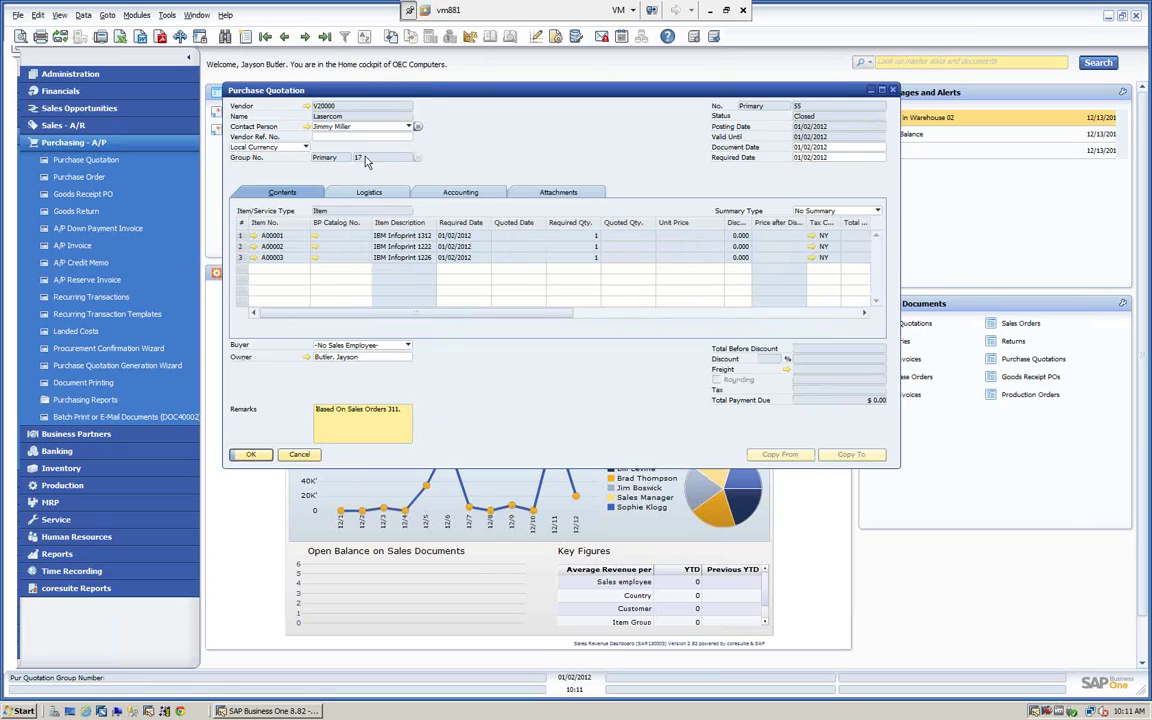
click(285, 37)
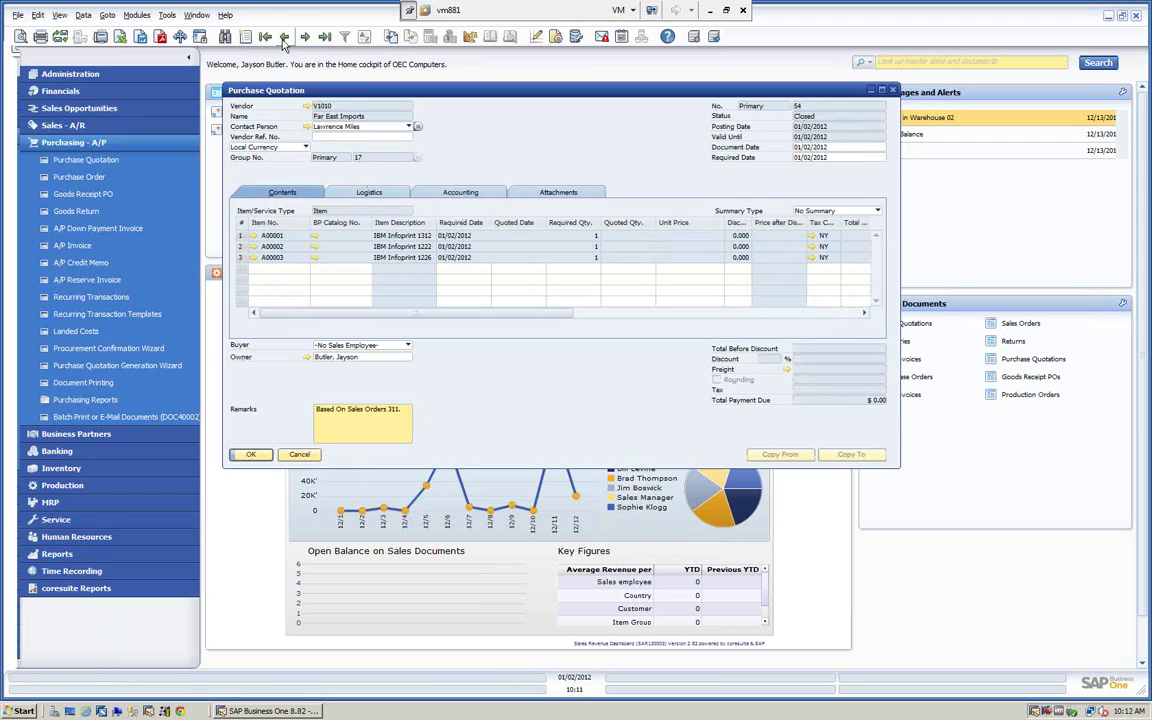
key(ctrl+Page_Up)
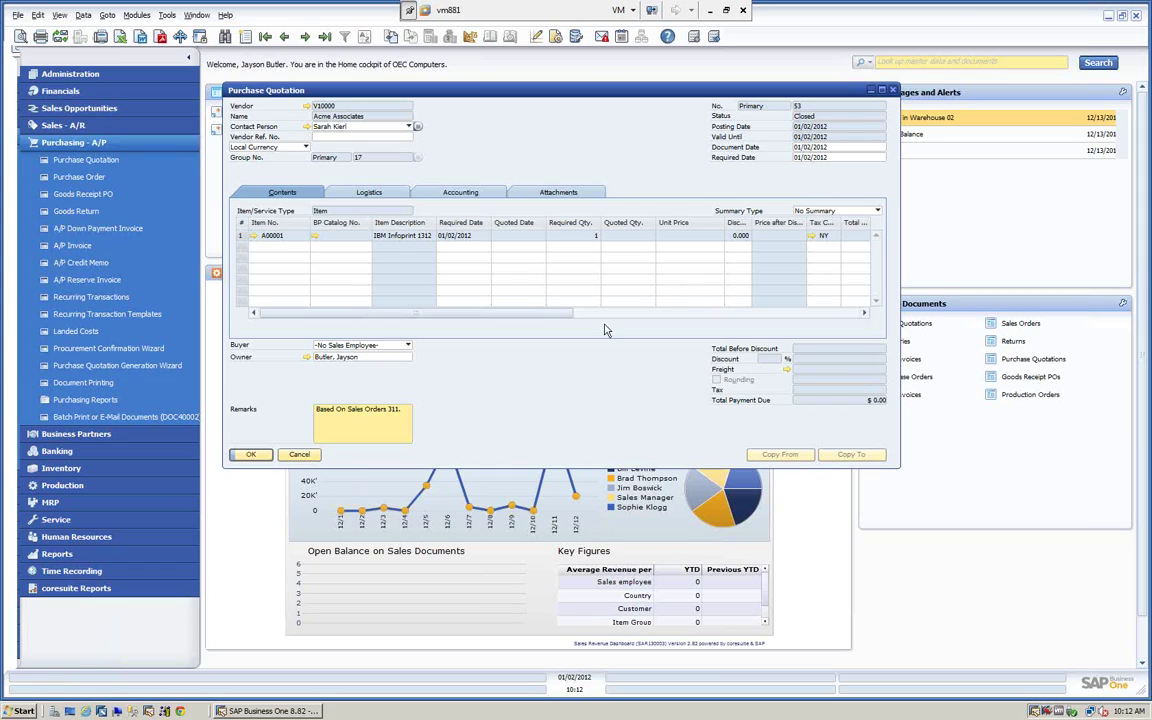
click(299, 456)
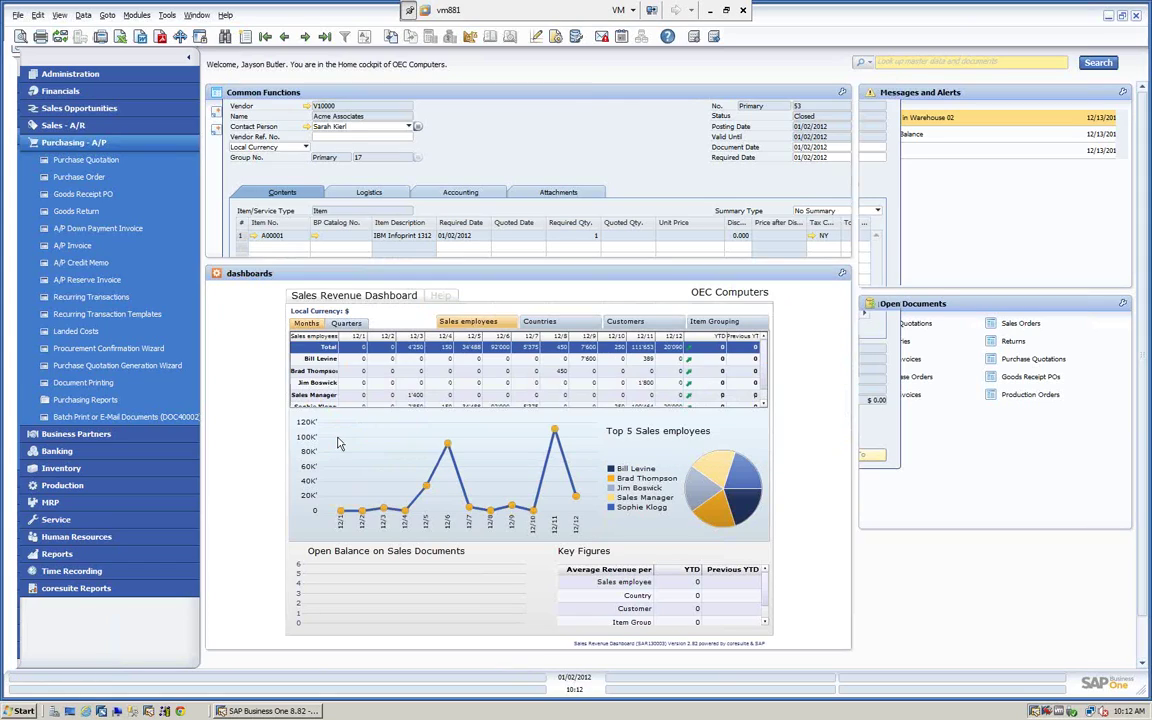
Step: Open the most recent purchase order, view the purchase quotation it is based on, and close that quotation
click(97, 178)
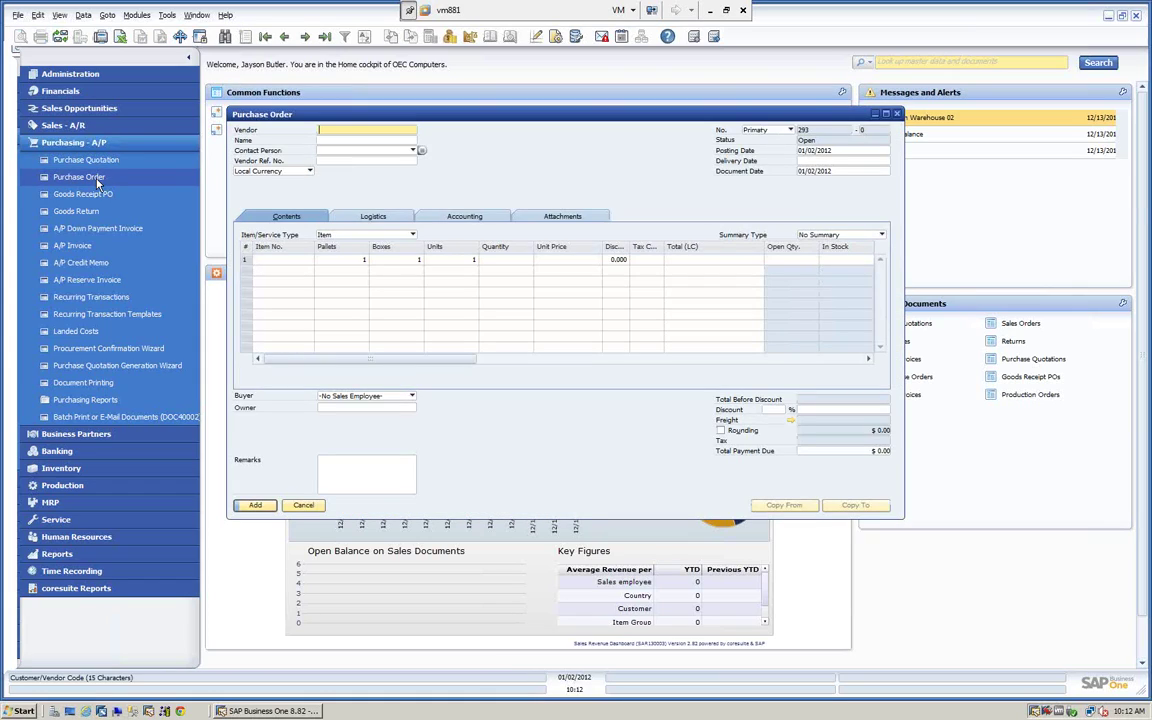
click(324, 39)
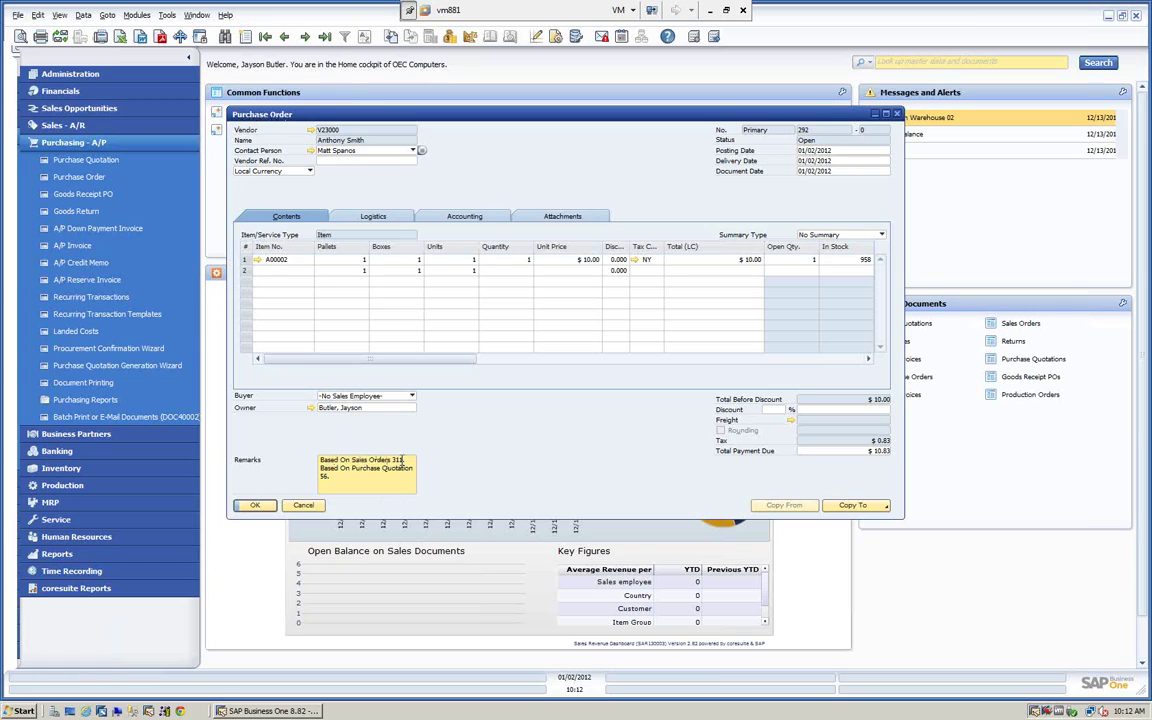
click(395, 38)
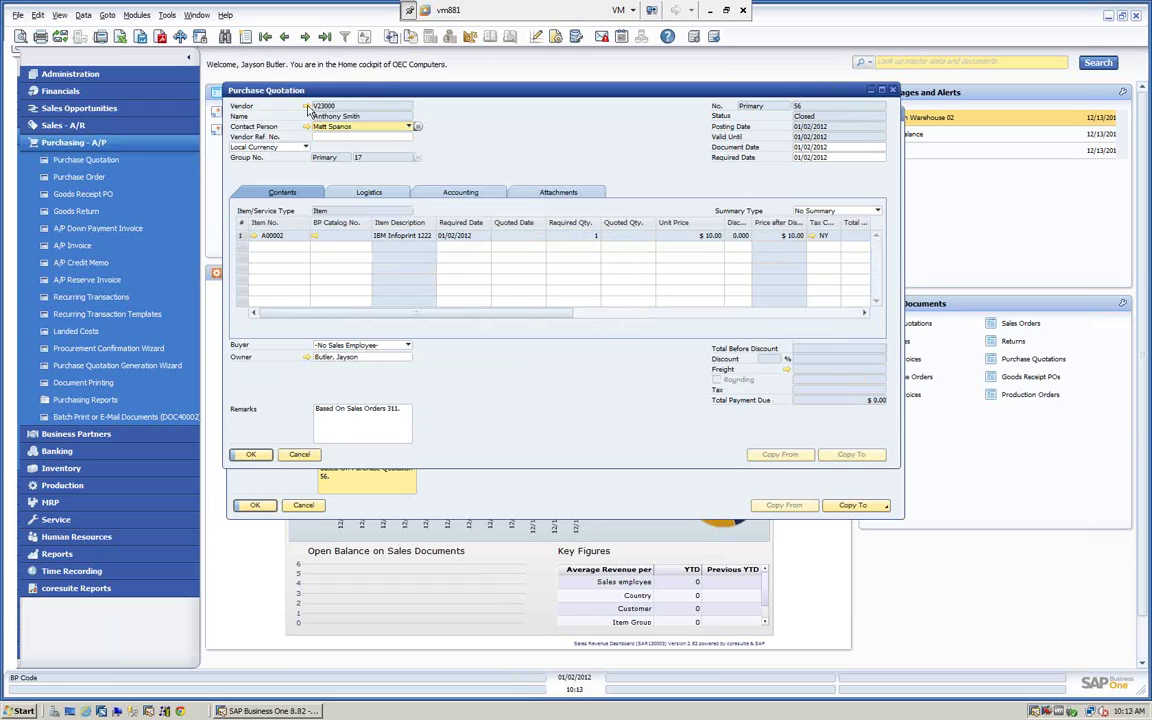
click(299, 454)
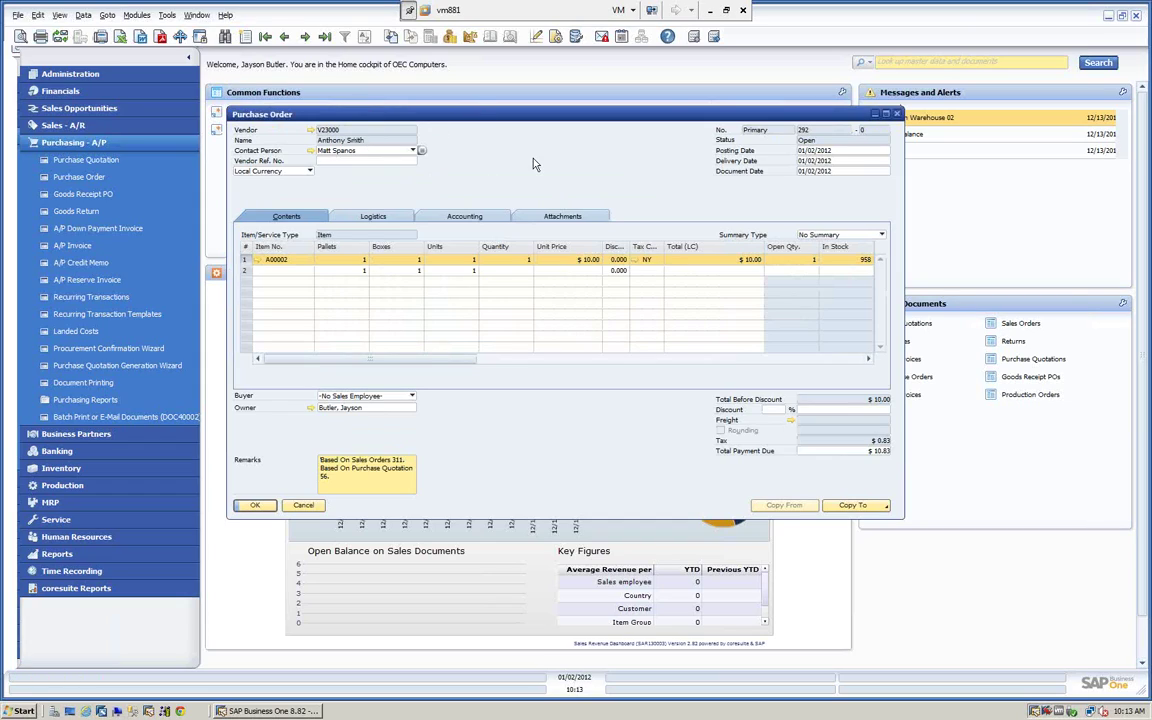
Step: Examine the relationship map of the purchase order and close the map
right_click(472, 130)
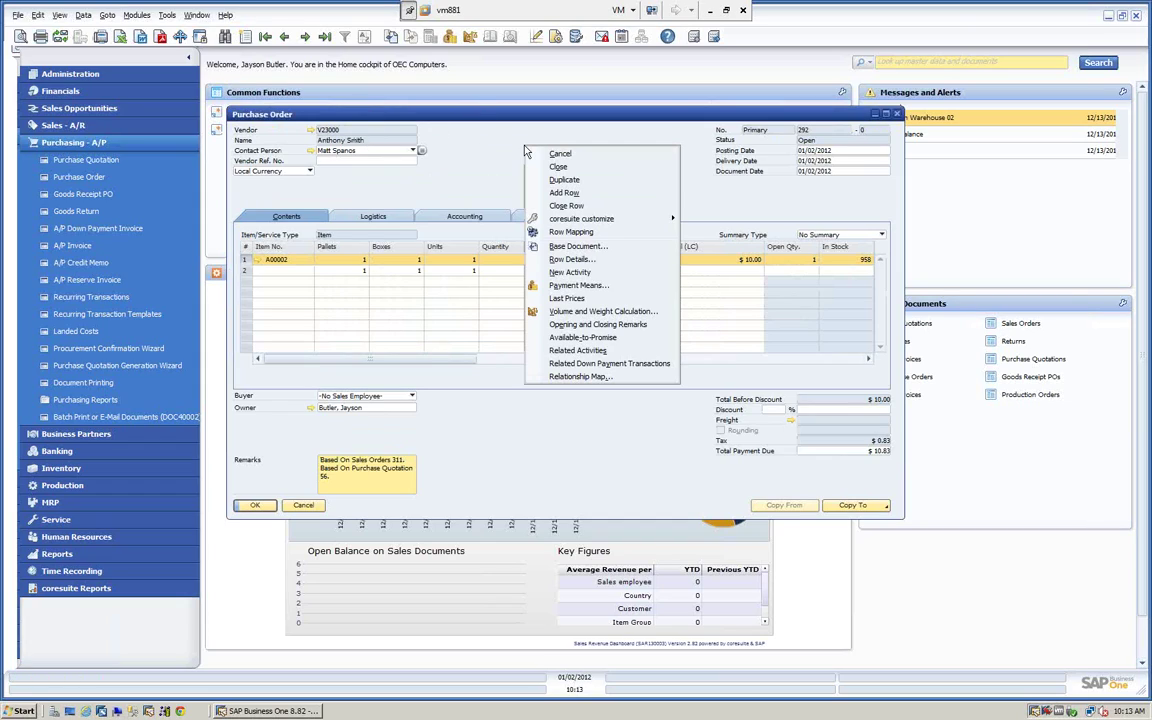
click(575, 385)
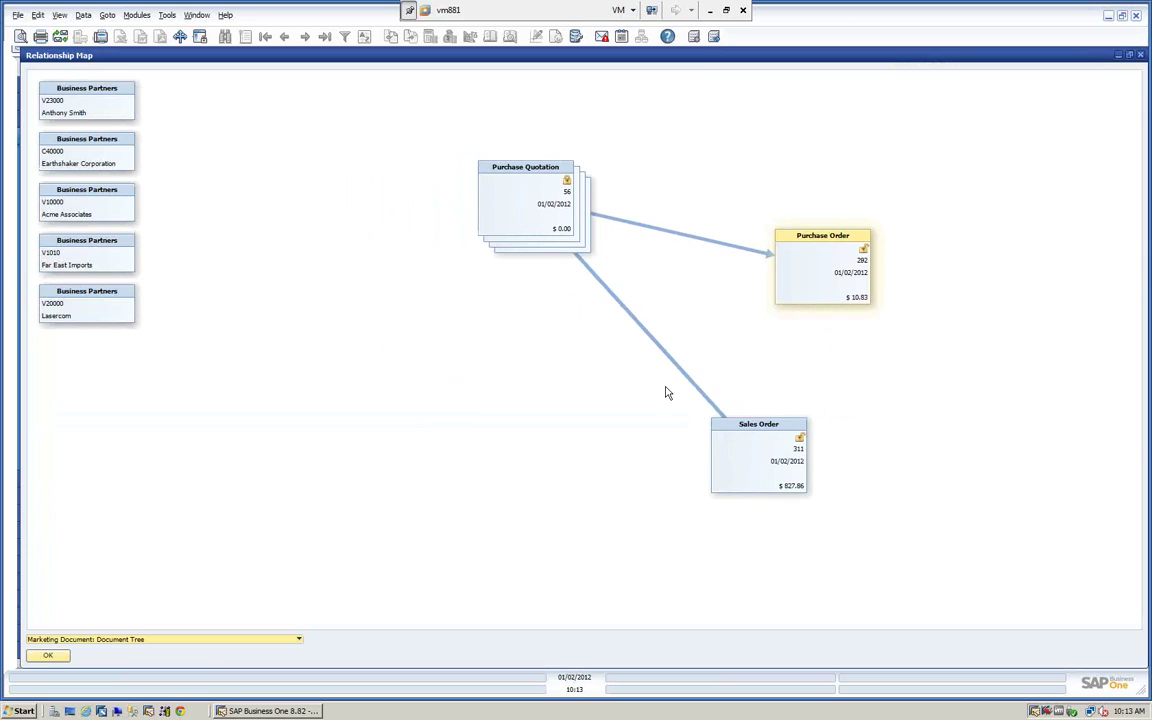
click(1143, 57)
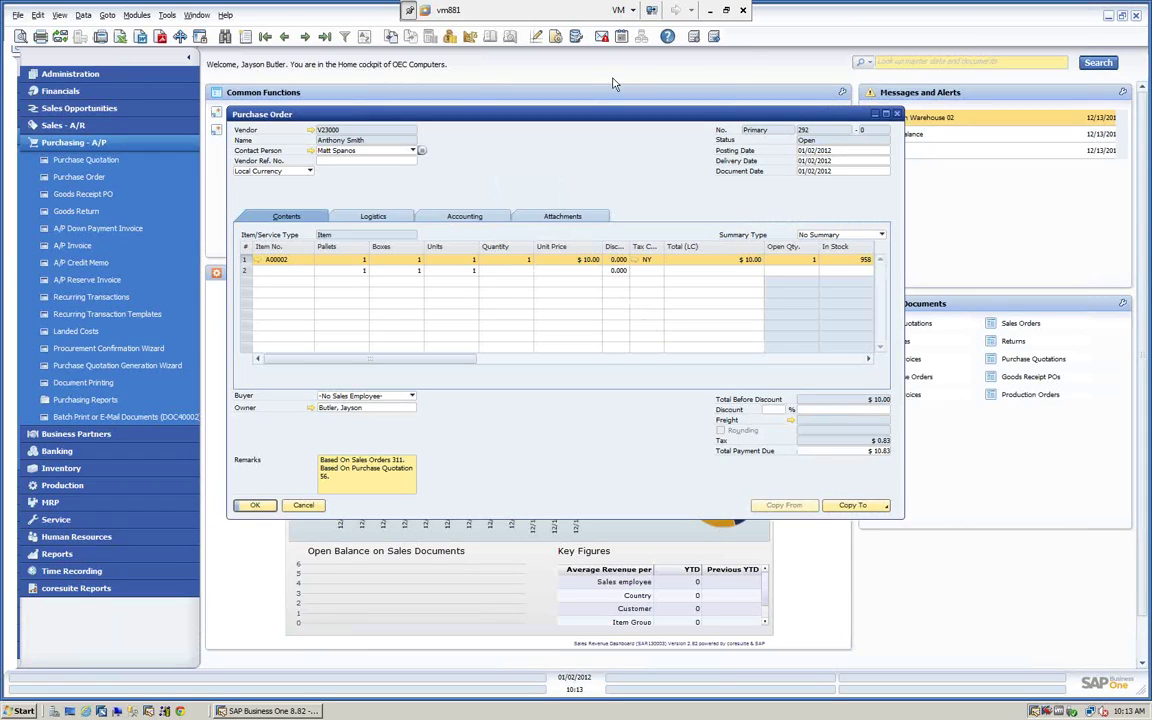
Step: Trace the purchase order back through its base quotation to the original sales order, rearrange both windows to compare them, and close them
click(391, 37)
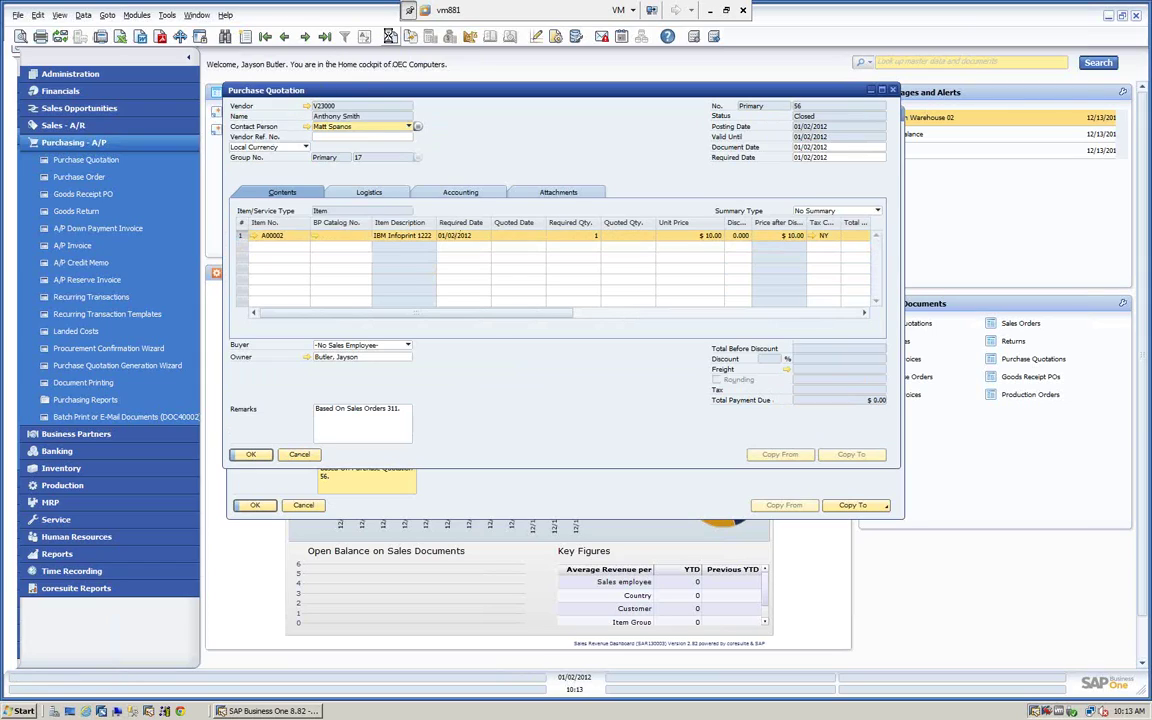
click(391, 37)
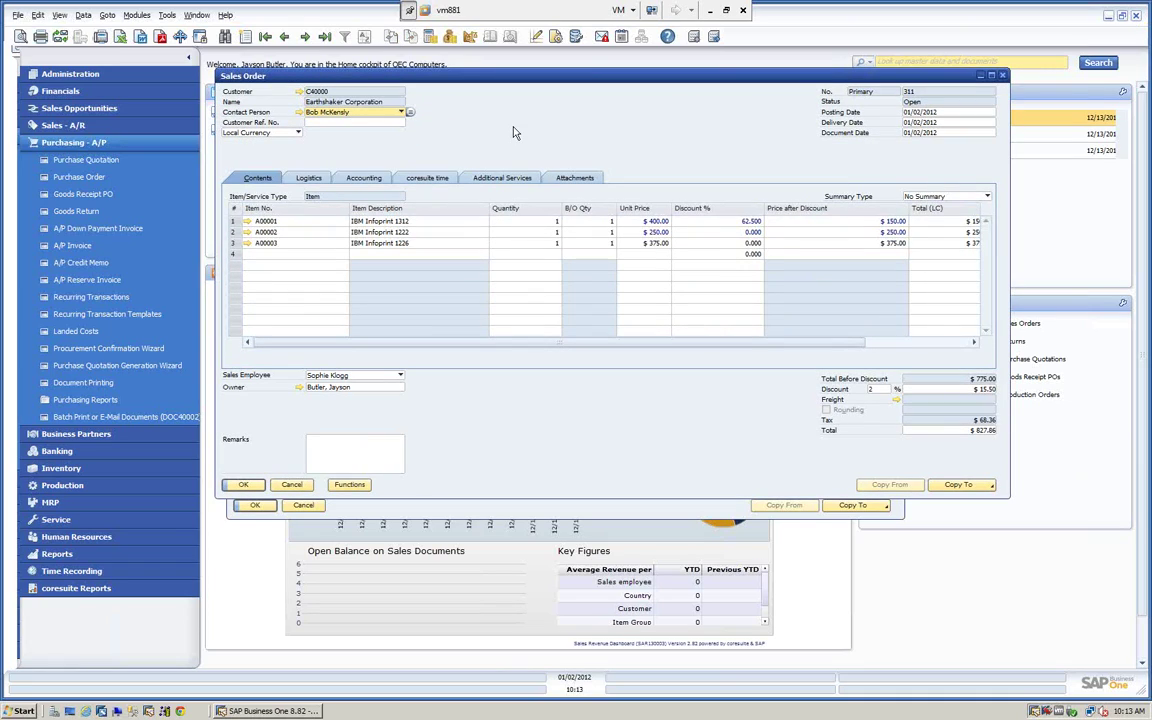
drag(446, 78, 357, 202)
click(407, 87)
drag(407, 87, 399, 120)
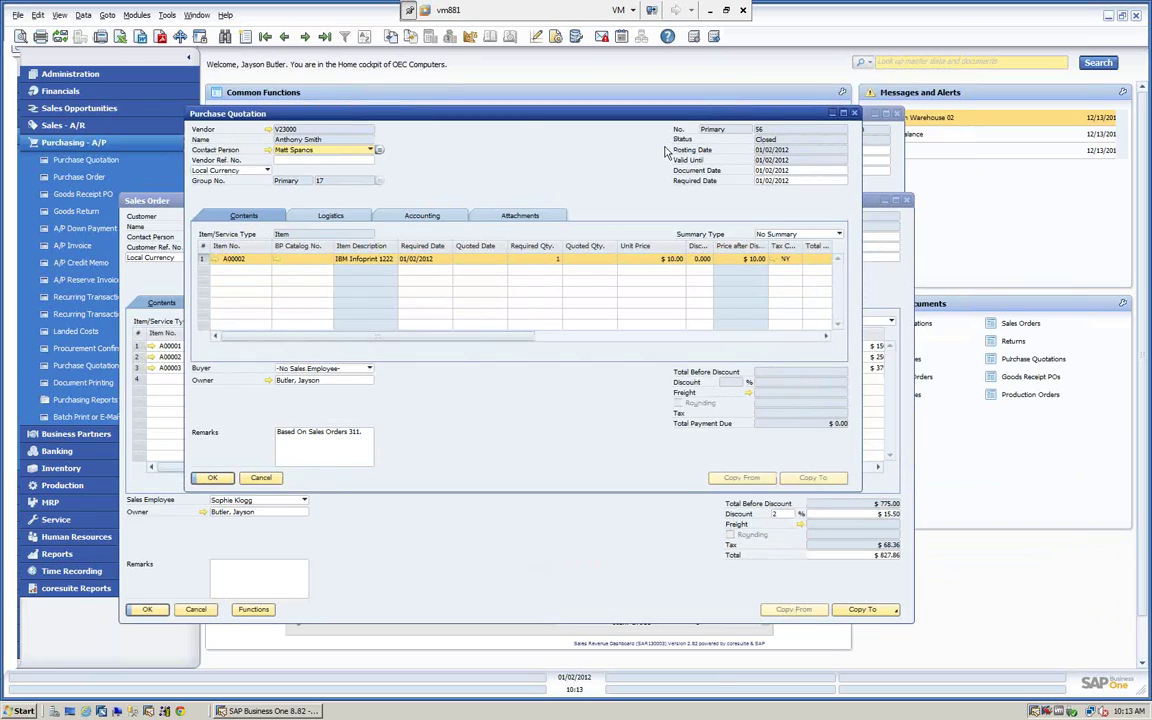
click(855, 114)
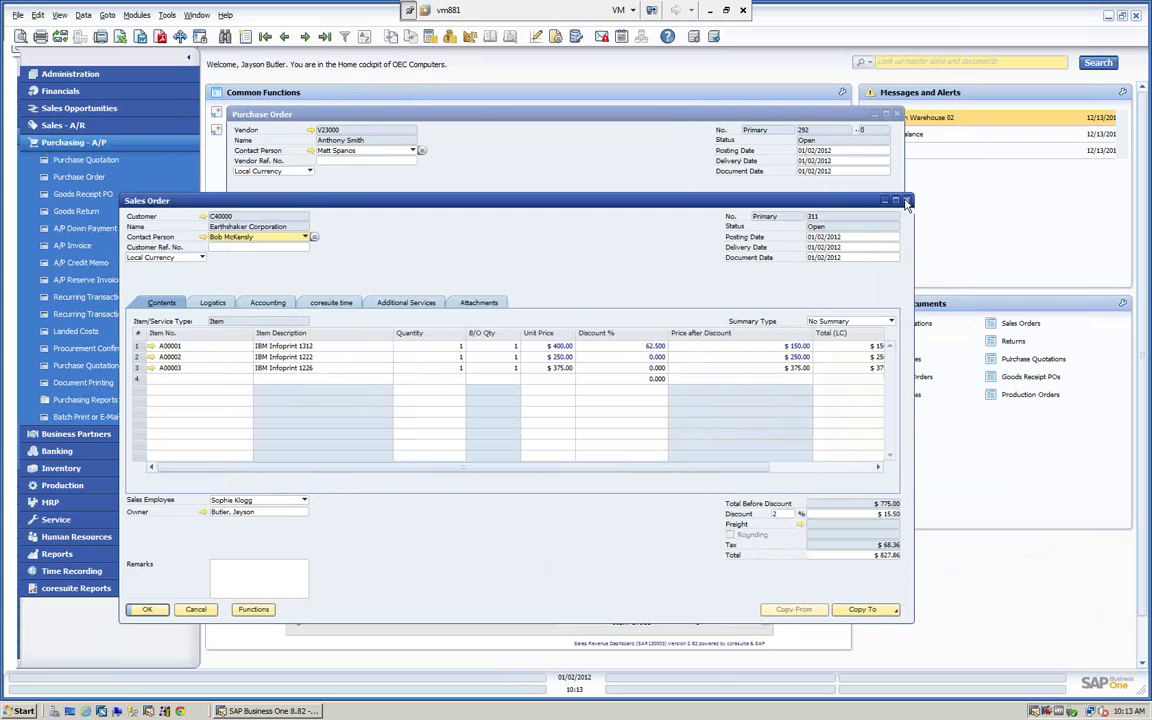
click(816, 180)
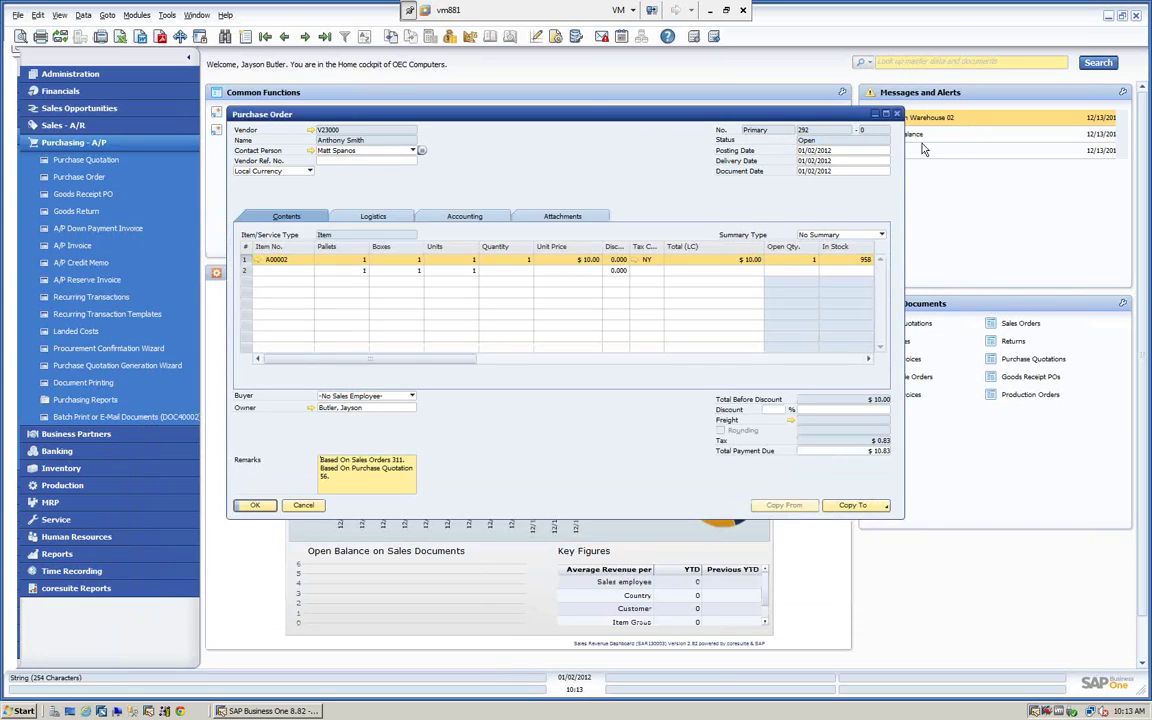
Step: Examine the purchase order's relationship map, close it, and review the order's accounting details before returning to its contents
right_click(546, 146)
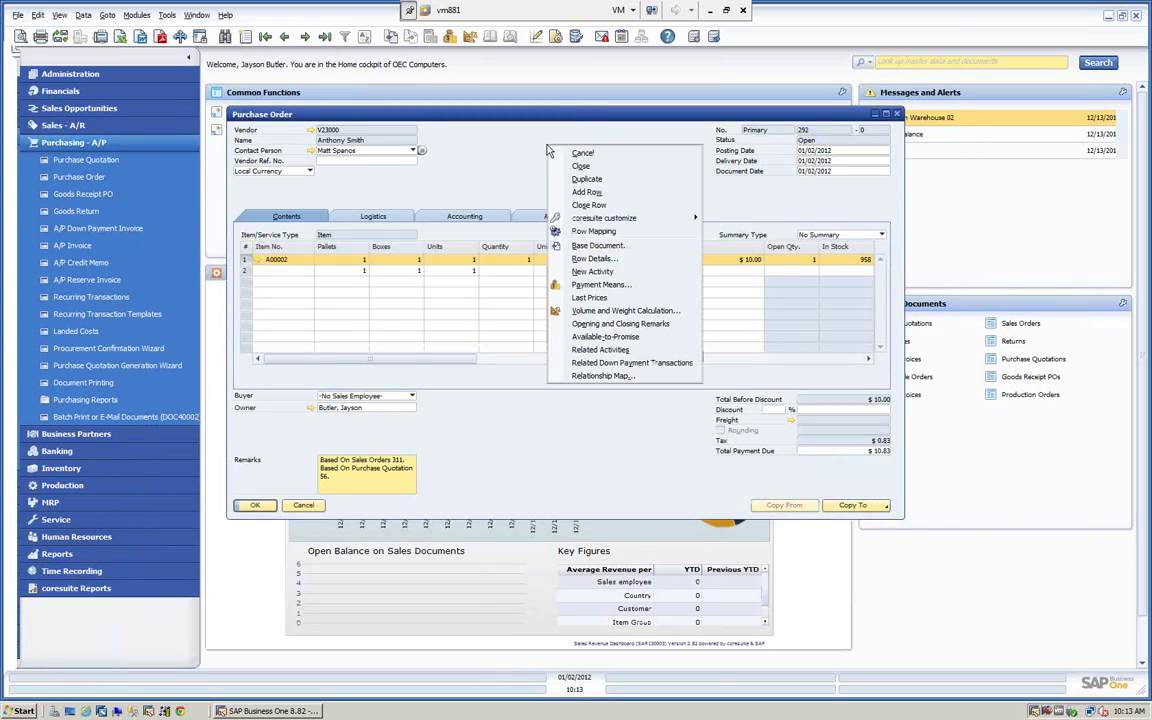
click(592, 377)
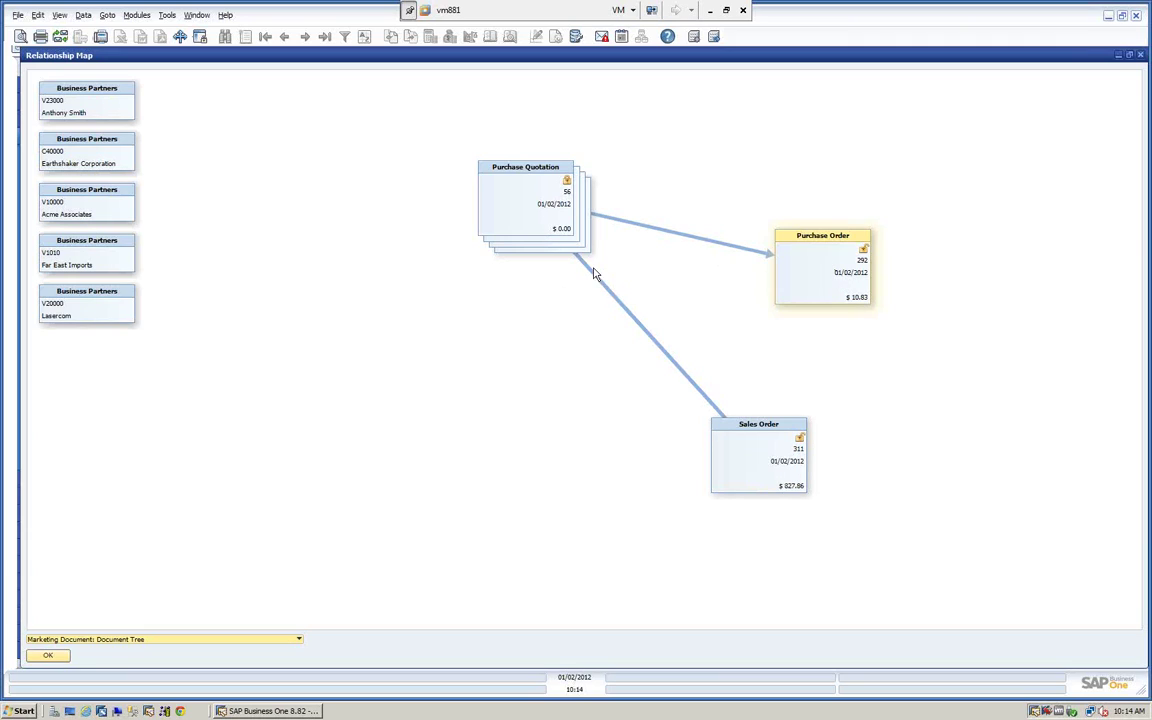
click(1140, 56)
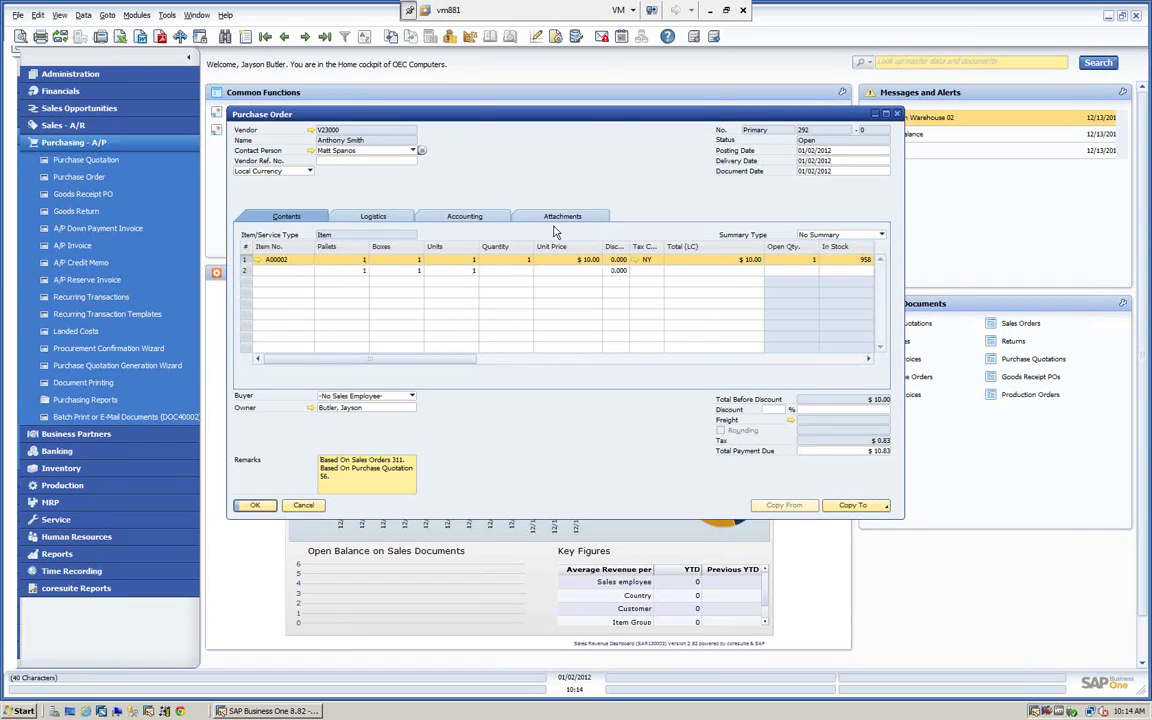
click(477, 220)
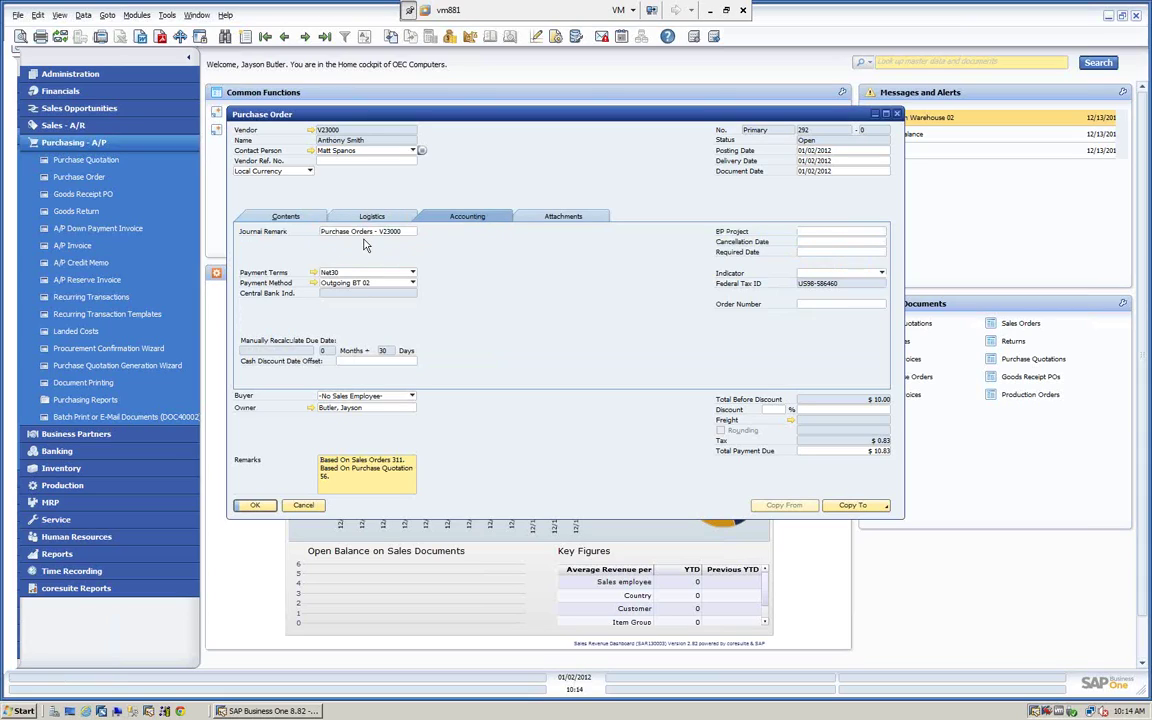
click(288, 218)
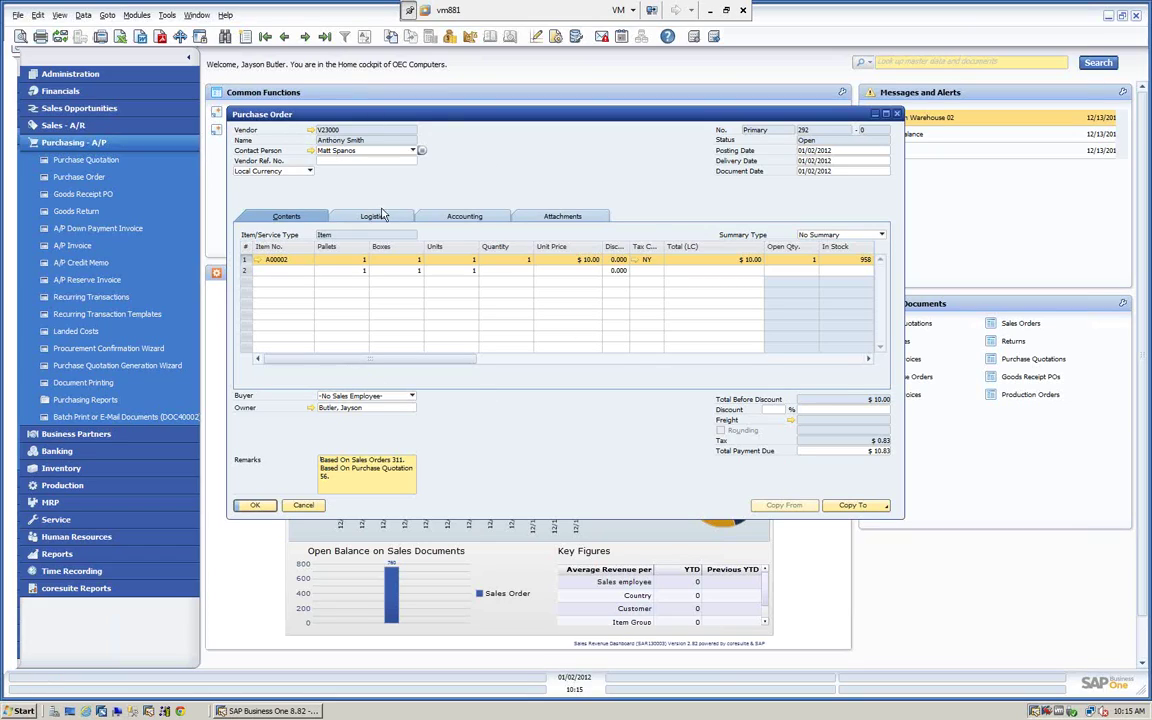
Step: Try copying the purchase order to a goods receipt PO, and cancel both documents without adding the receipt
click(879, 506)
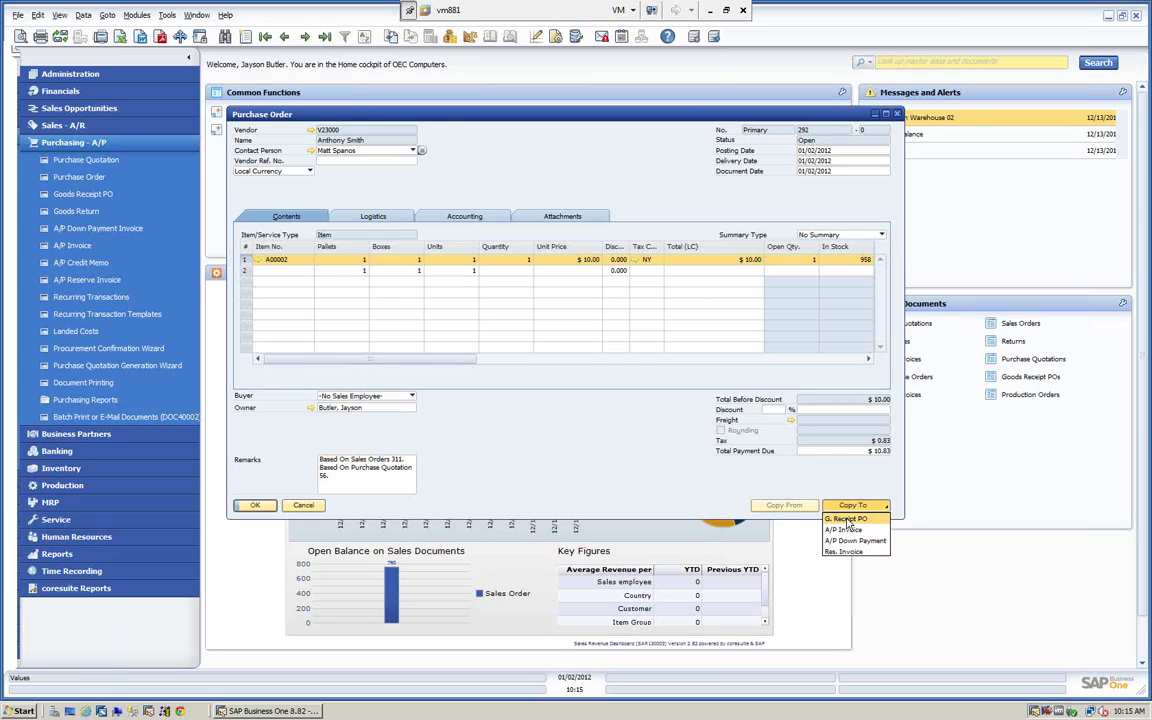
click(847, 520)
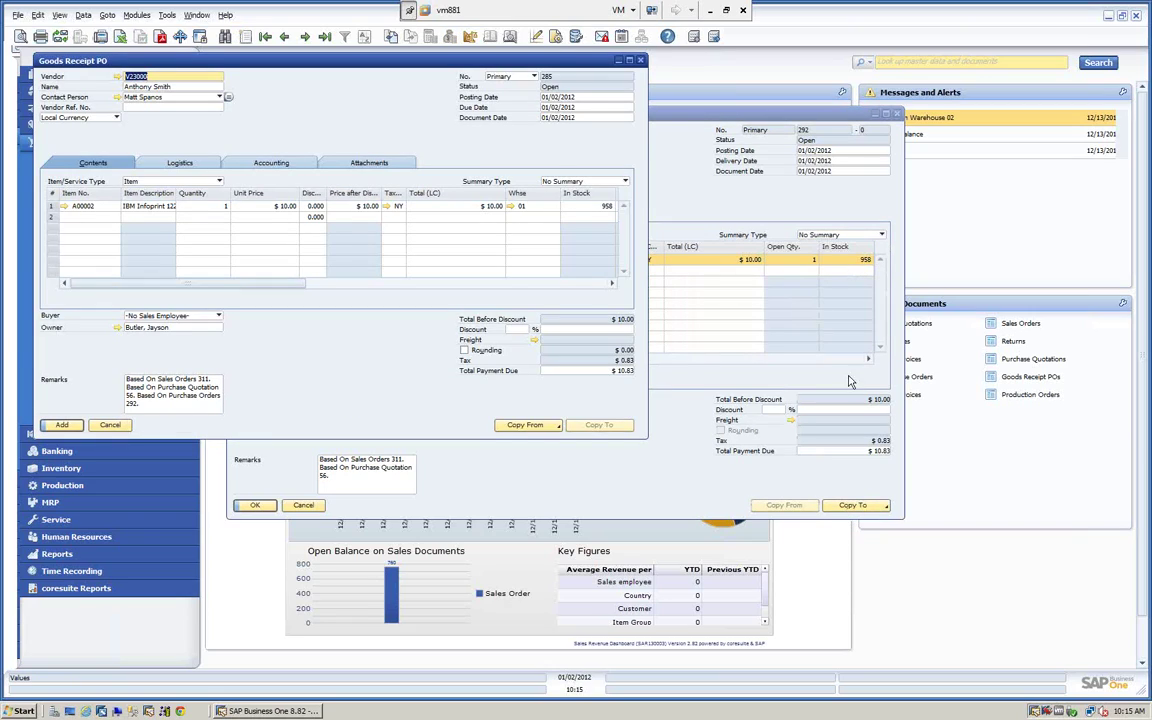
drag(450, 62, 818, 220)
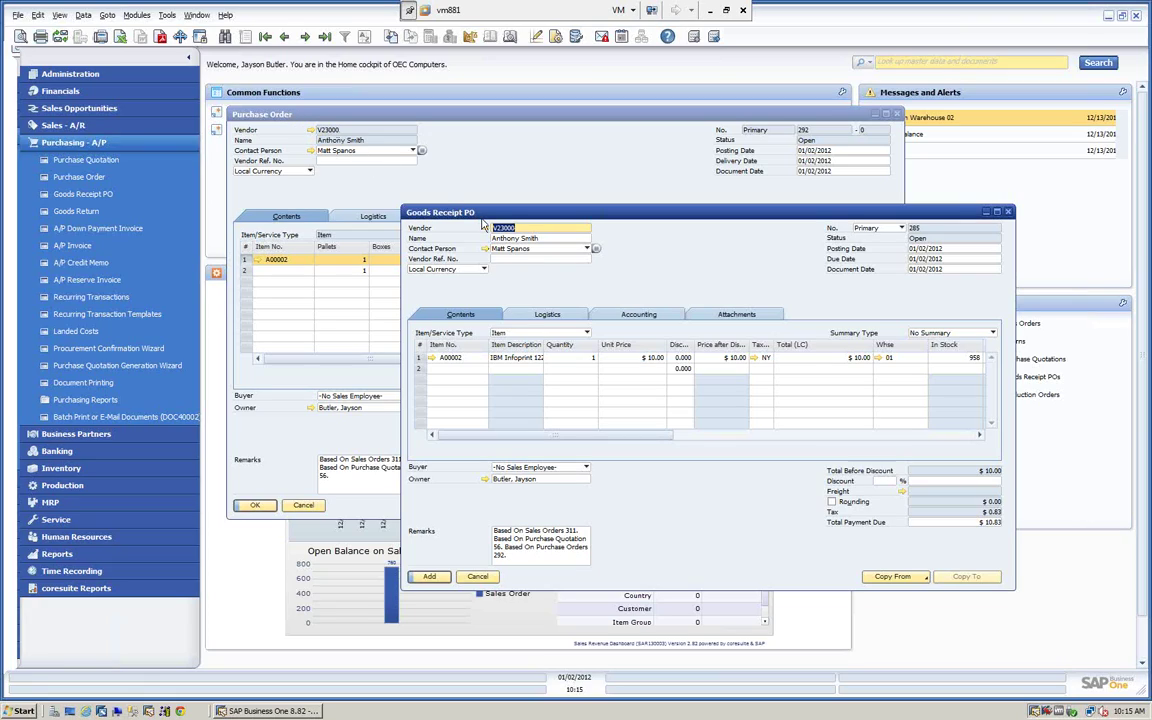
click(483, 577)
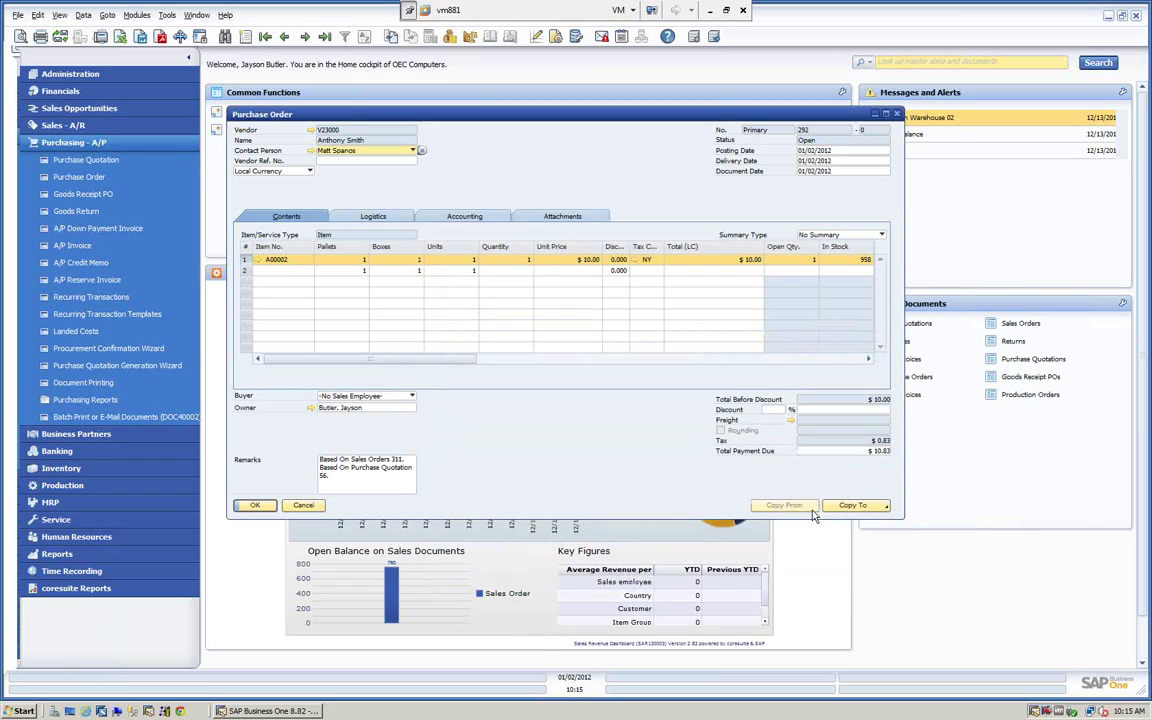
click(303, 506)
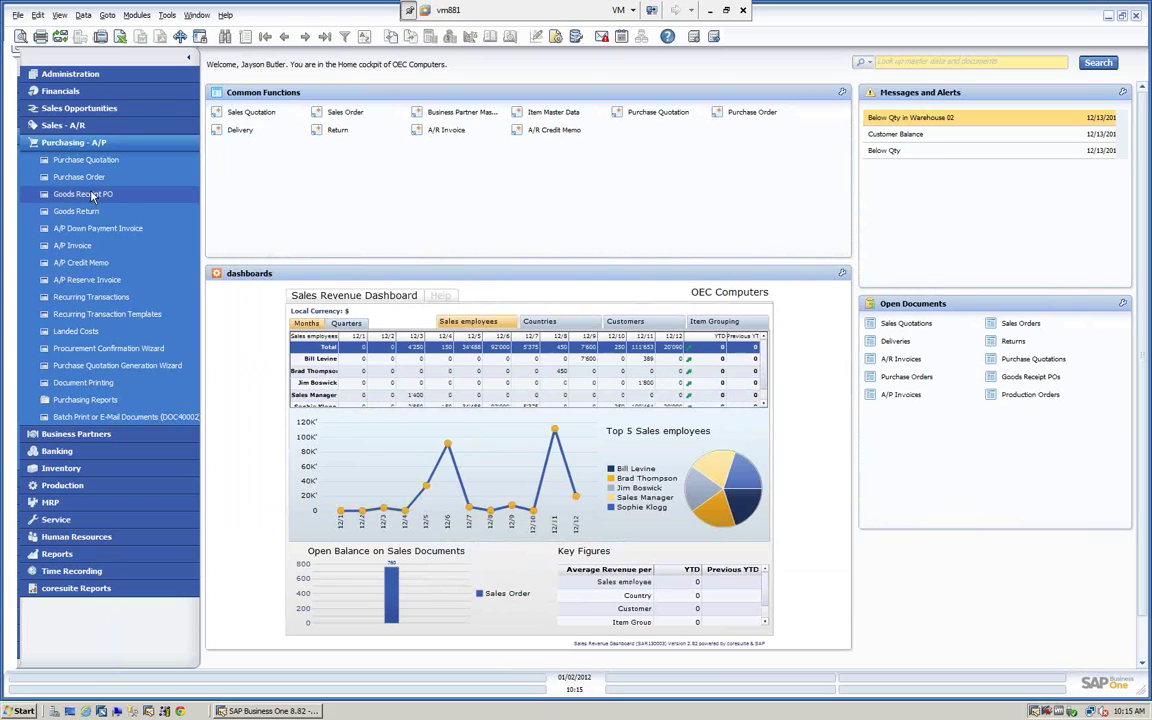
Step: Open the most recent purchase order, copy its vendor code, and close the order
click(96, 178)
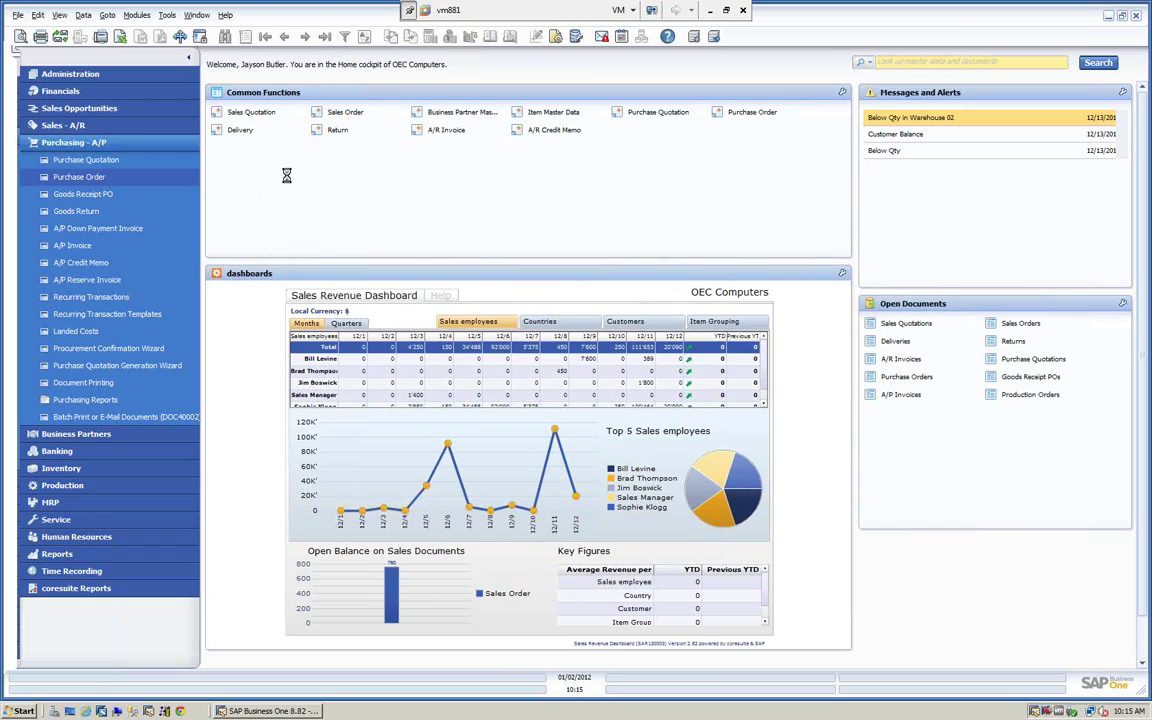
click(326, 37)
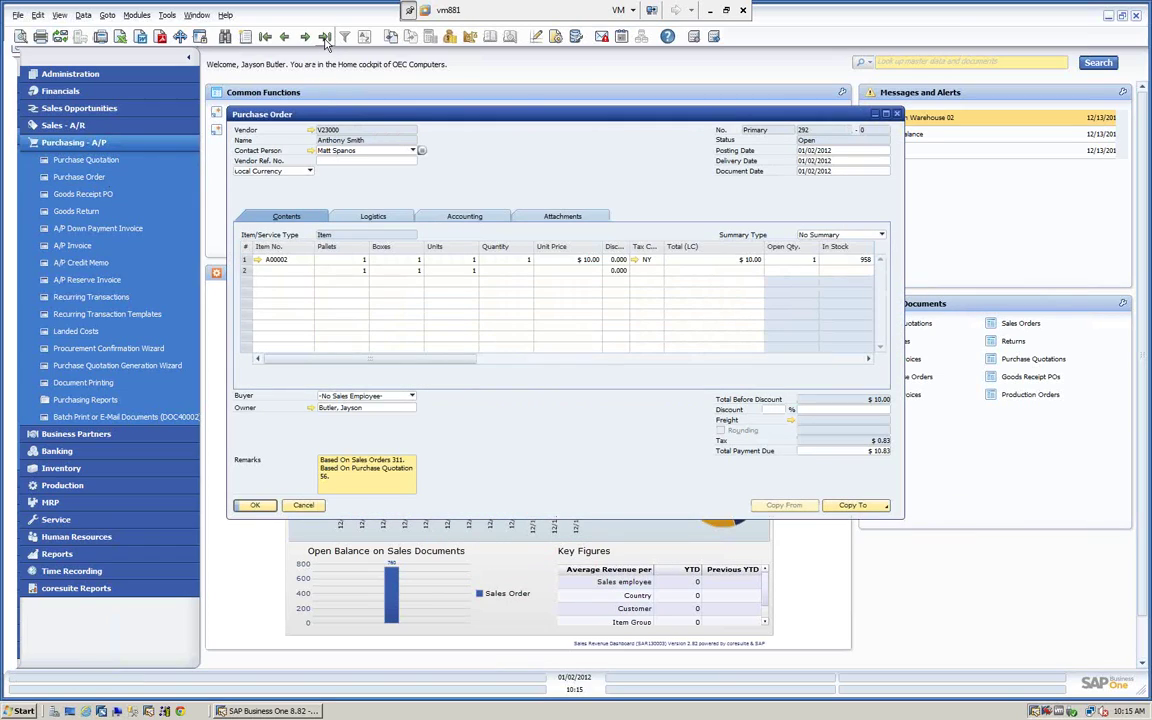
right_click(361, 148)
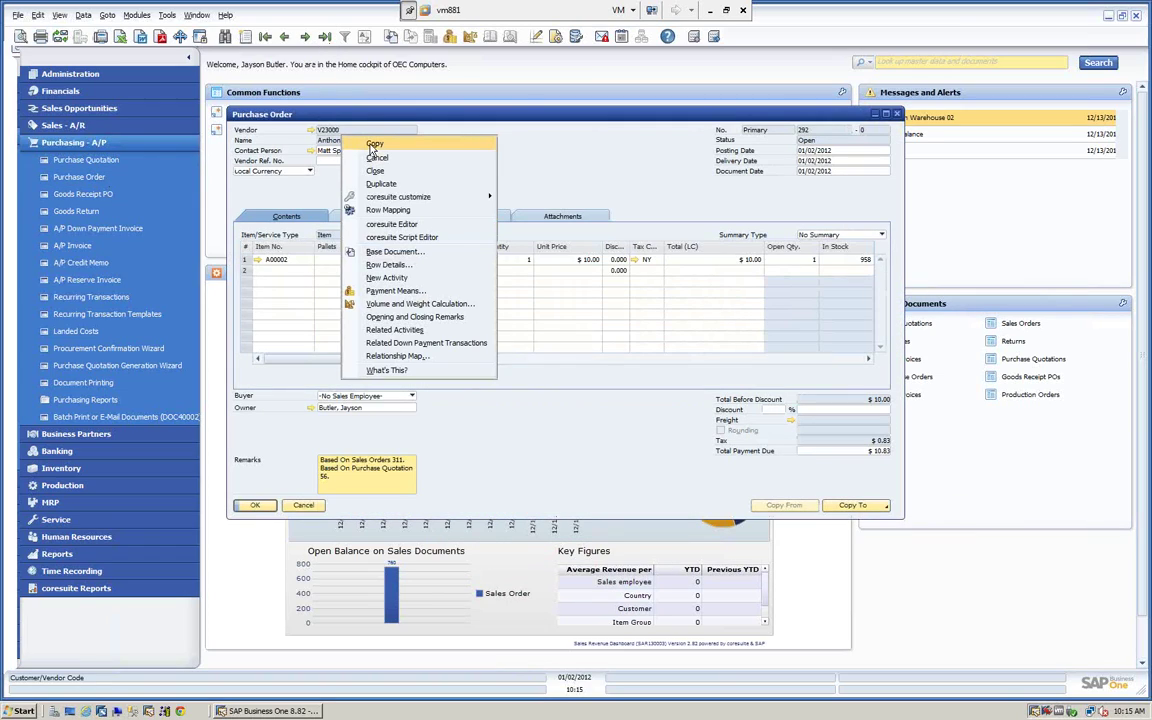
click(335, 136)
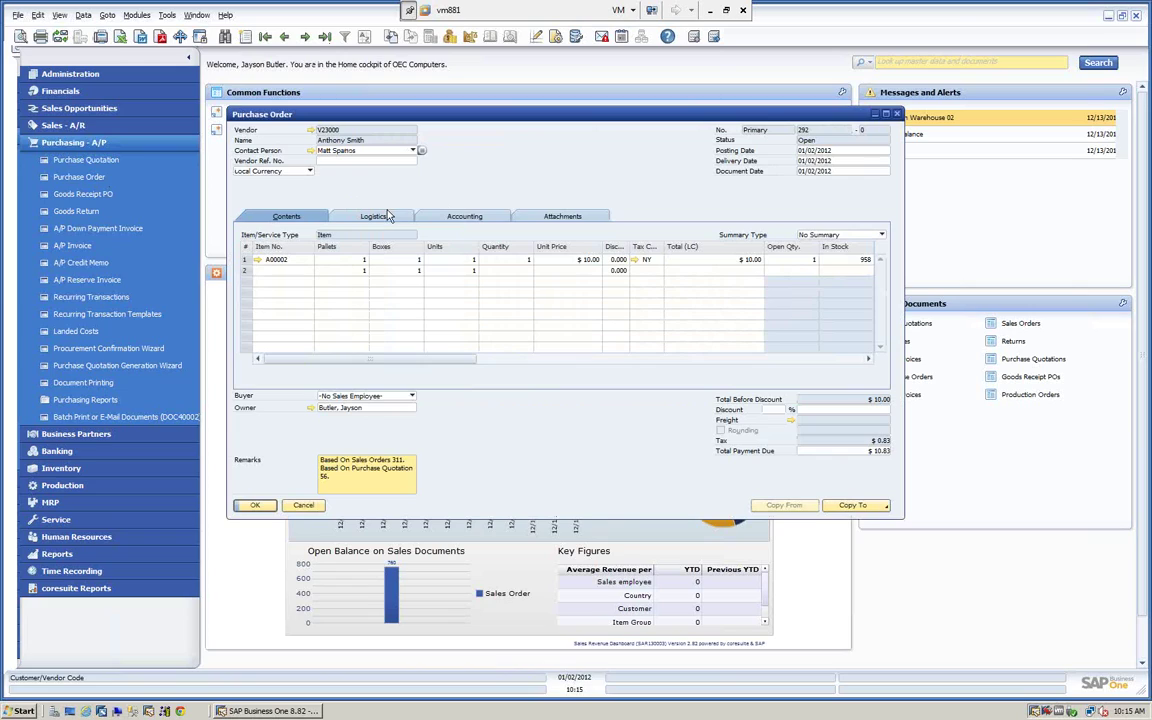
click(303, 505)
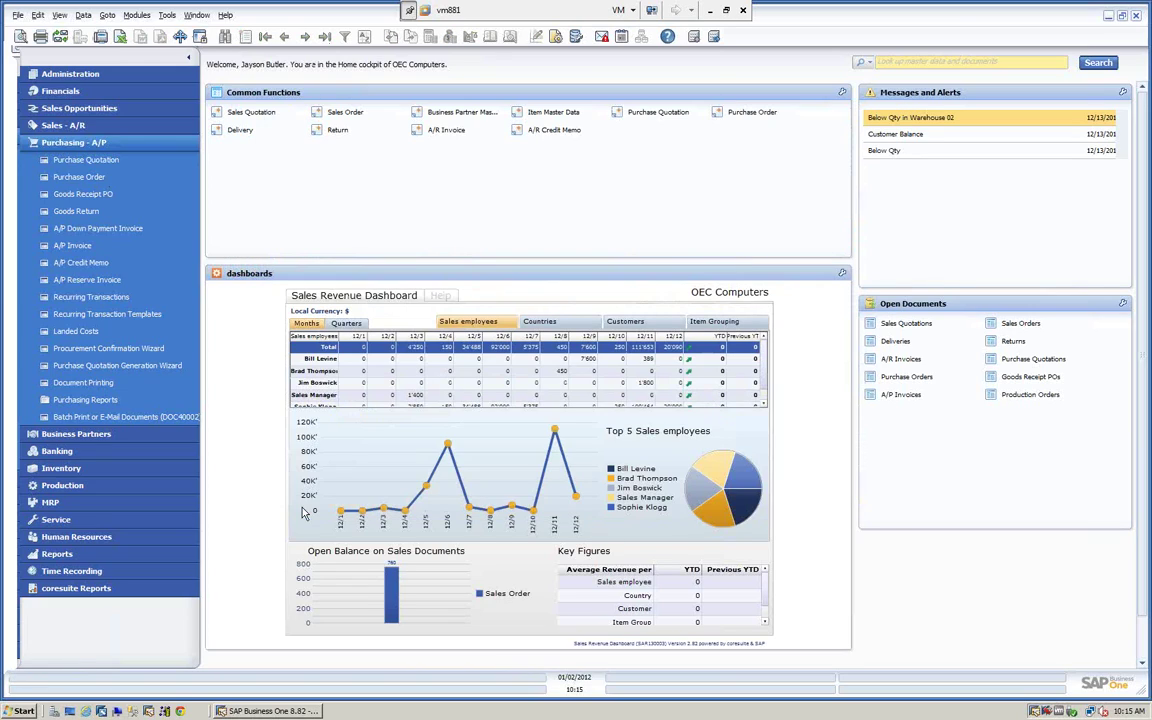
Step: Start a new goods receipt PO and paste the copied vendor code to fill in the vendor details
click(84, 194)
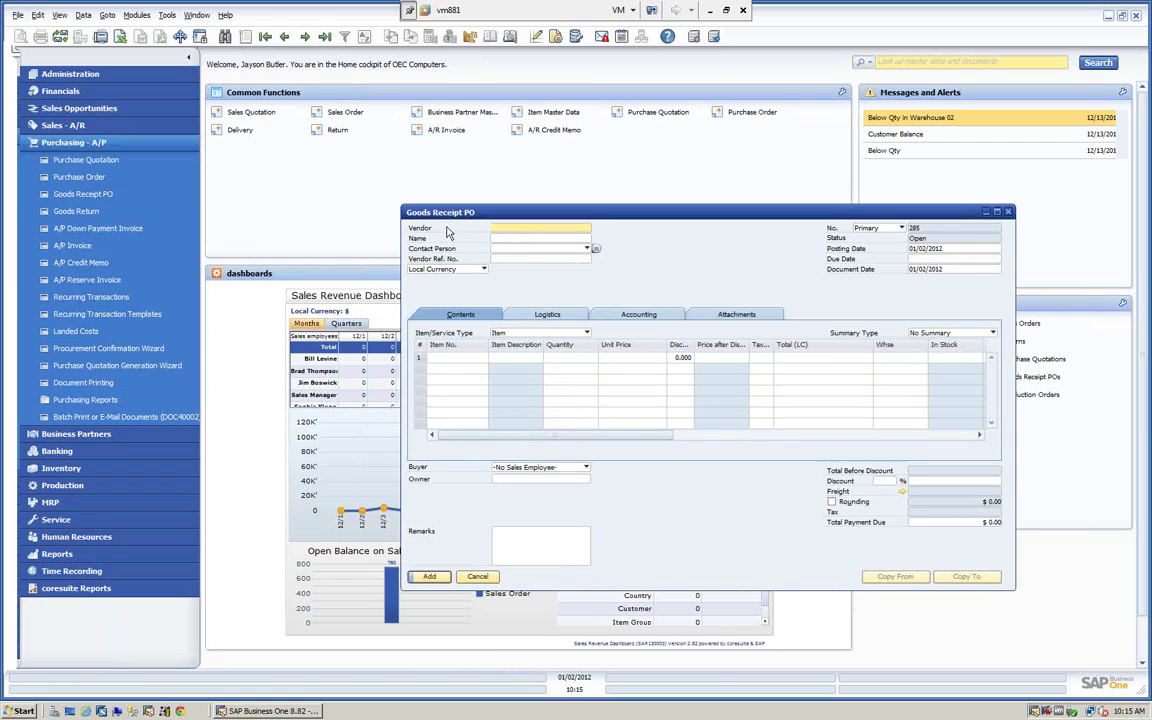
drag(491, 218, 408, 170)
right_click(432, 182)
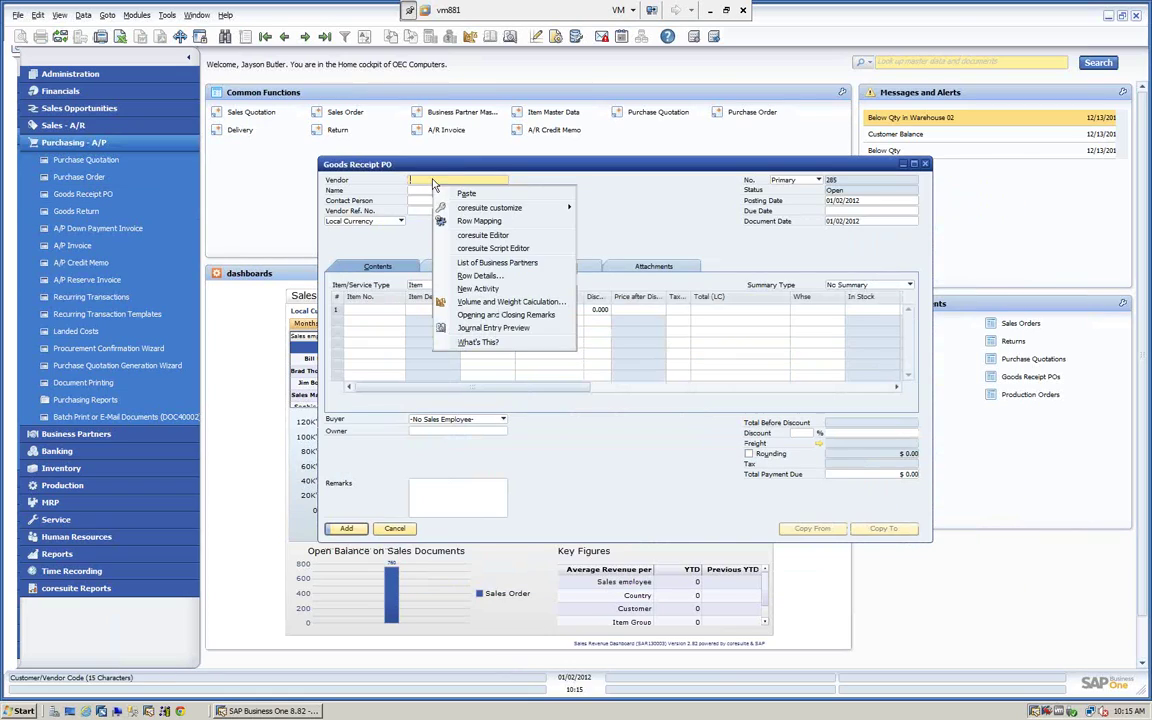
click(465, 194)
key(Tab)
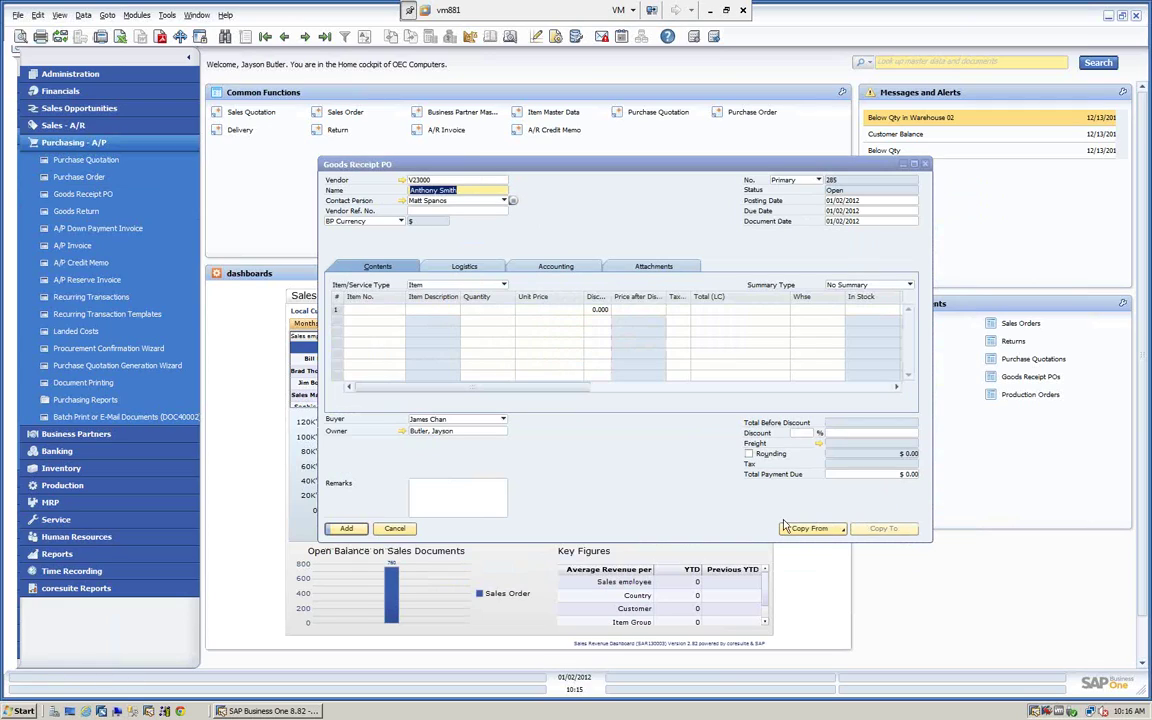
Step: Choose the last two purchase orders in the vendor's list as the base documents for the goods receipt PO
click(812, 529)
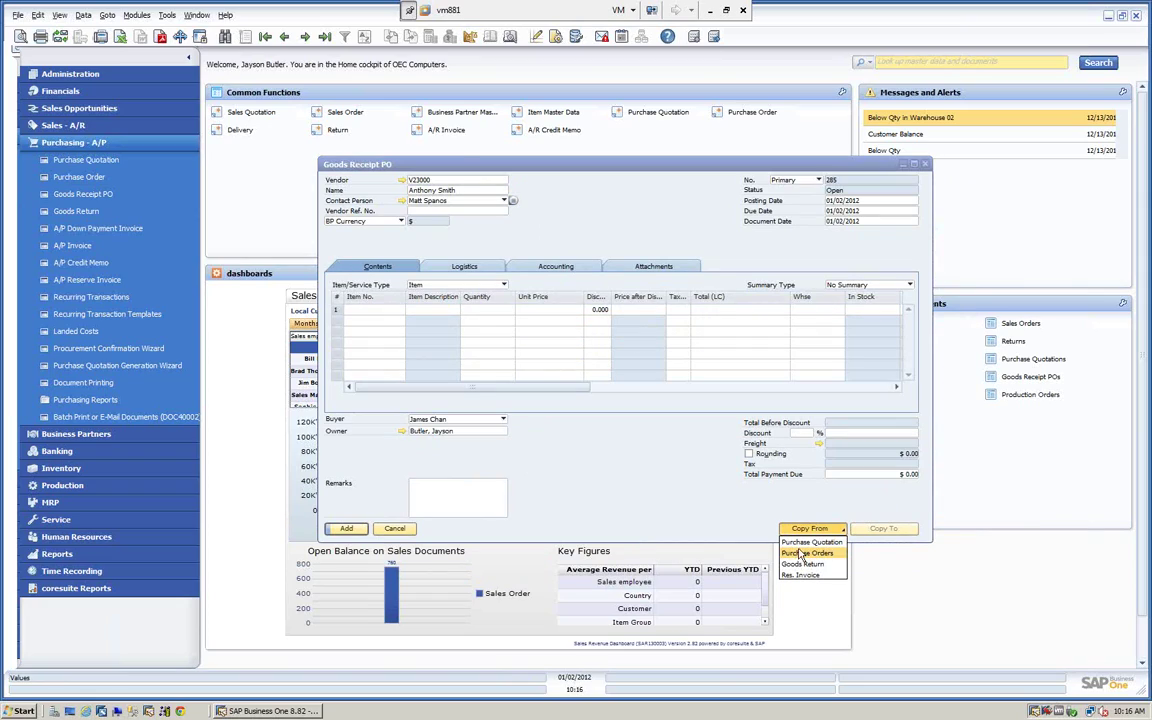
click(801, 555)
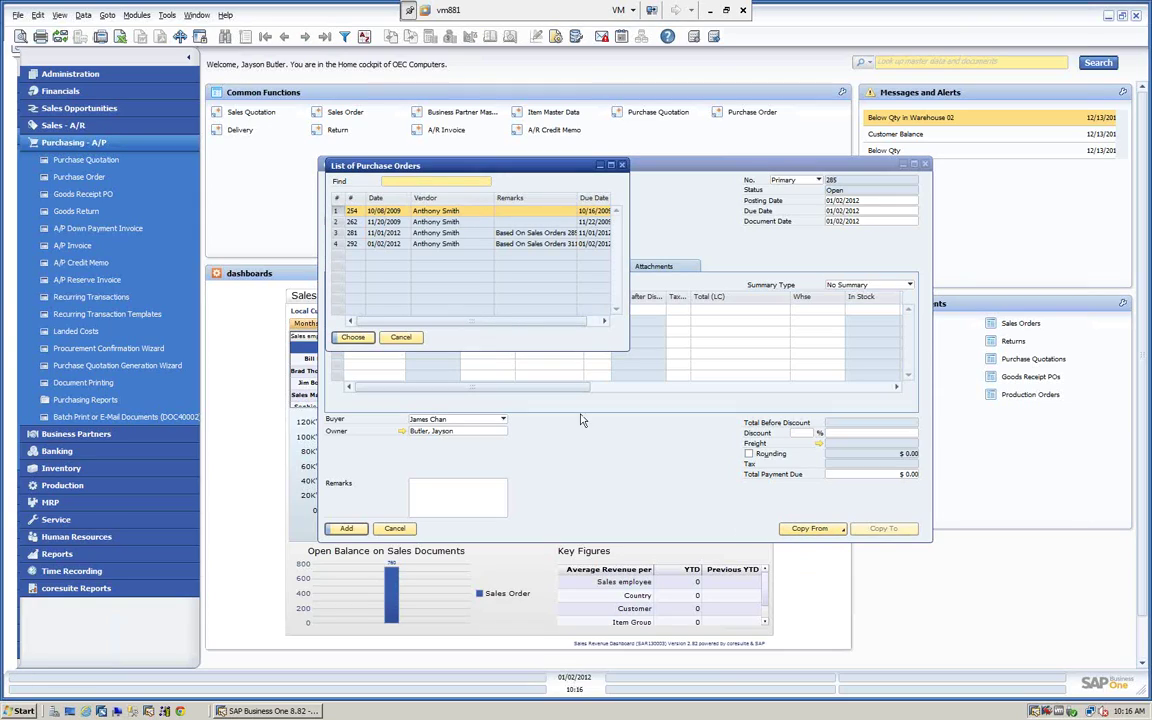
click(353, 234)
ctrl+click(358, 245)
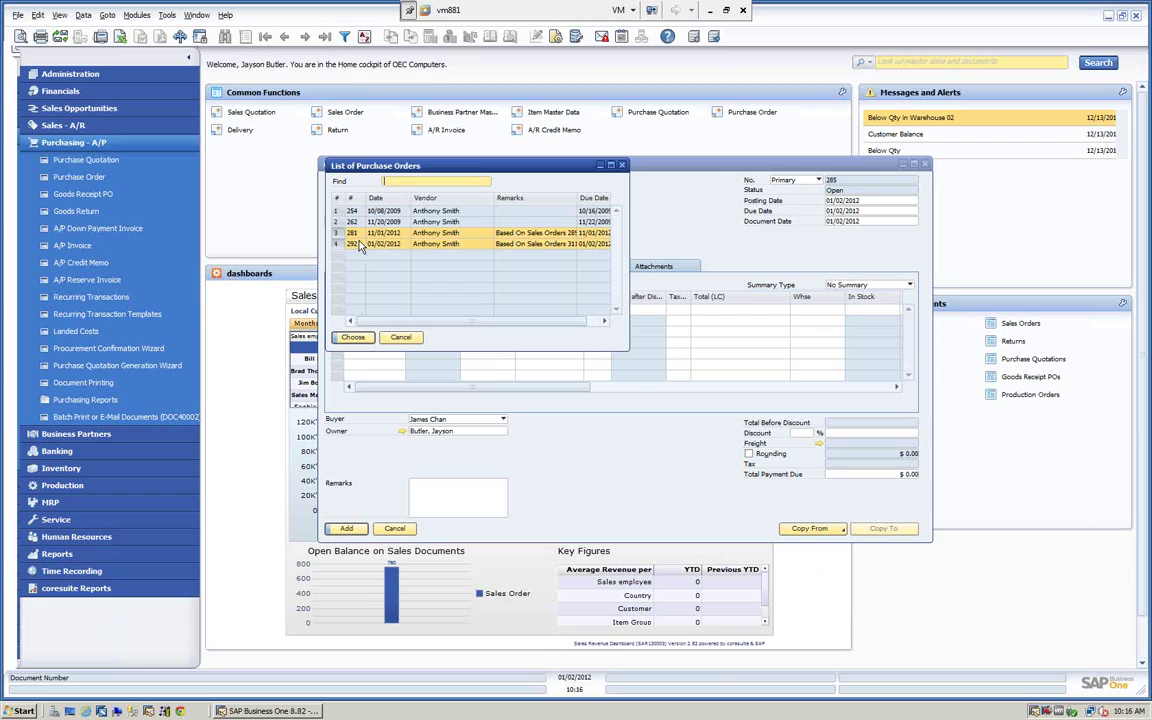
click(353, 337)
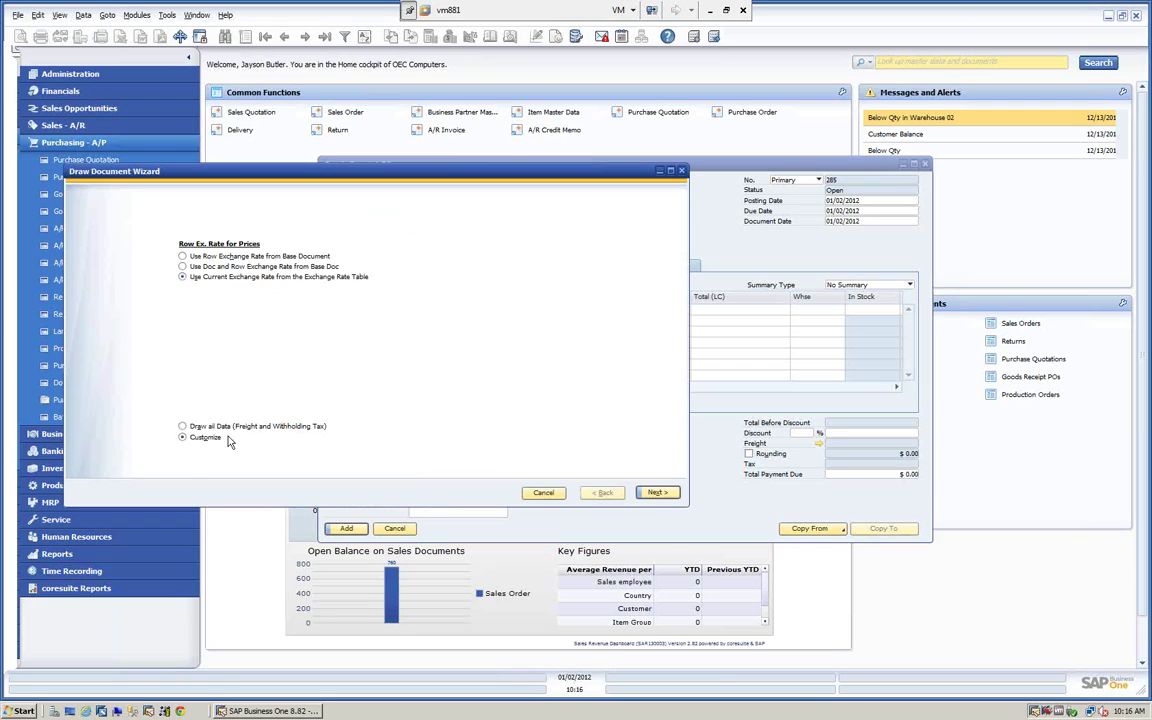
Step: Draw both A00002 rows into the goods receipt using the current exchange rate and the Customize option, accepting the document owner difference
click(657, 492)
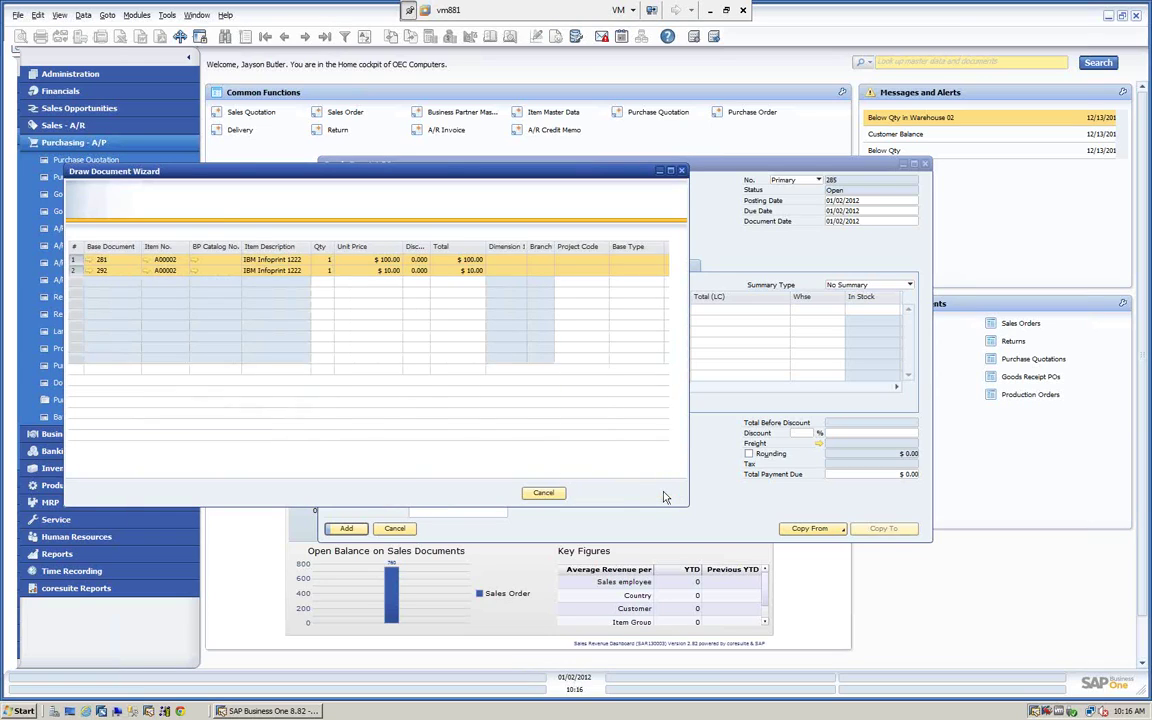
drag(419, 177, 612, 201)
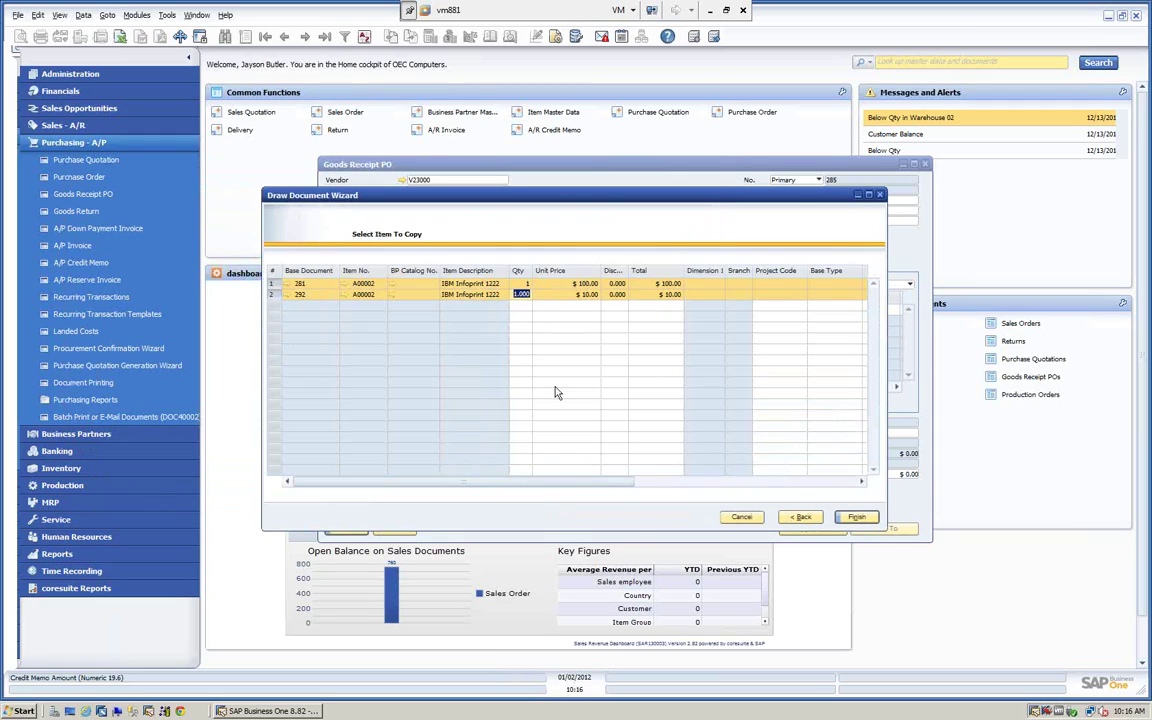
click(858, 517)
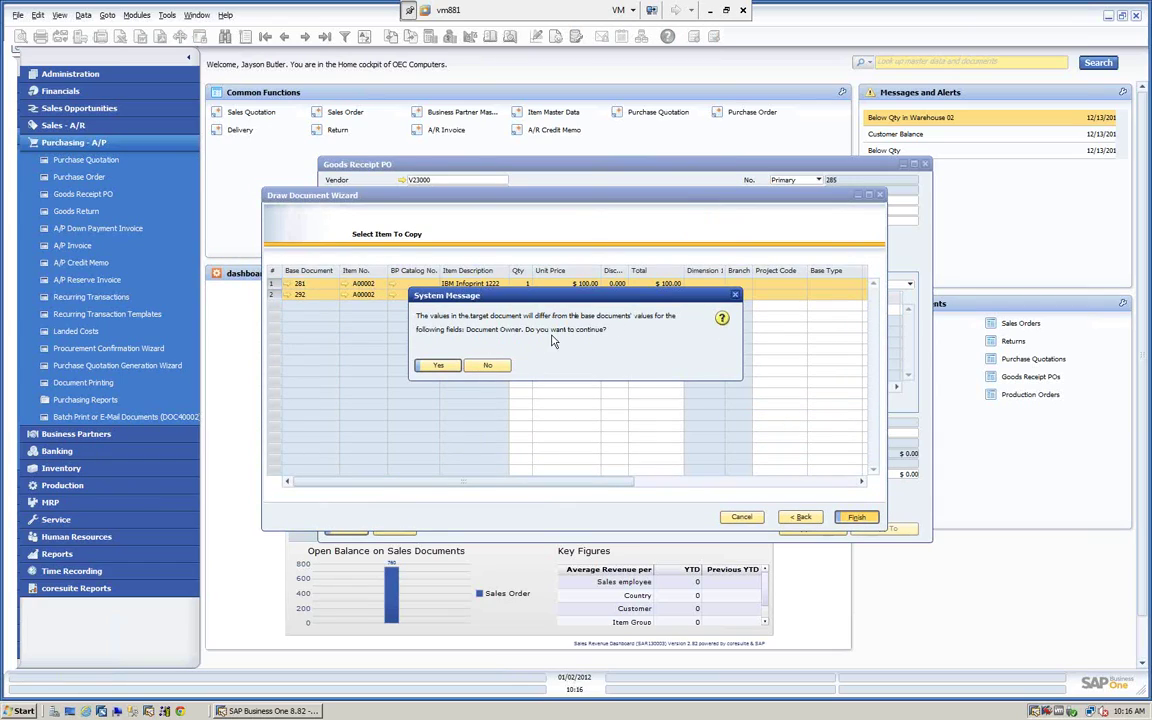
click(440, 366)
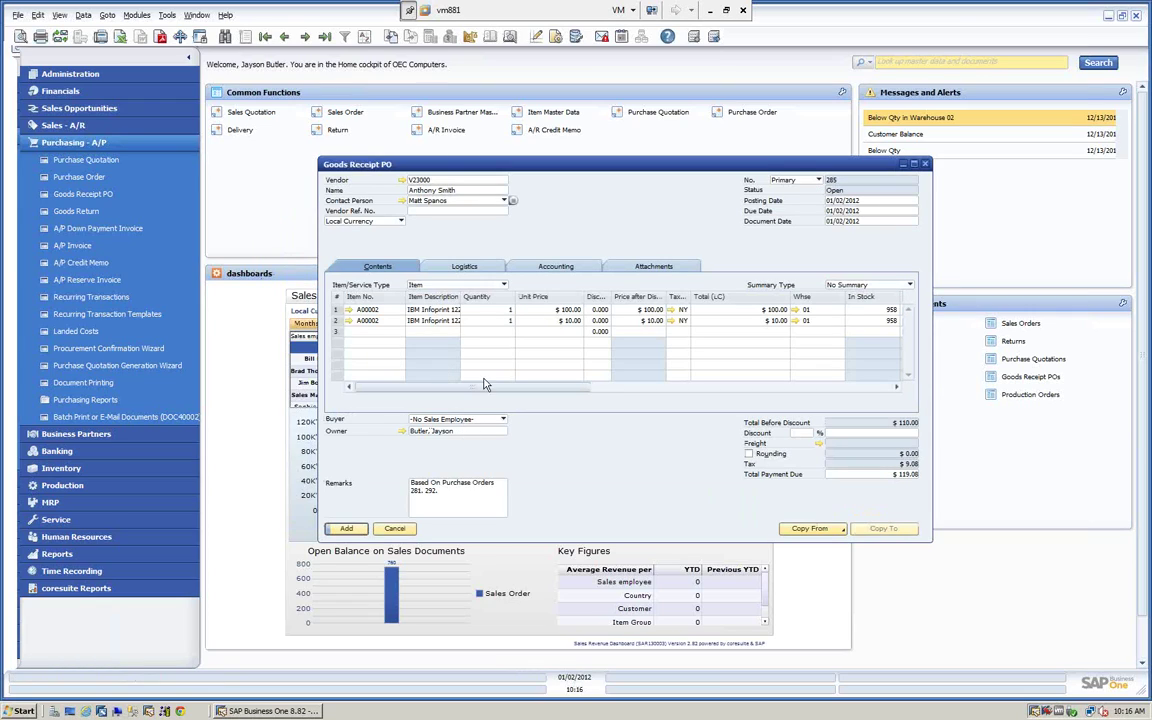
drag(492, 165, 421, 158)
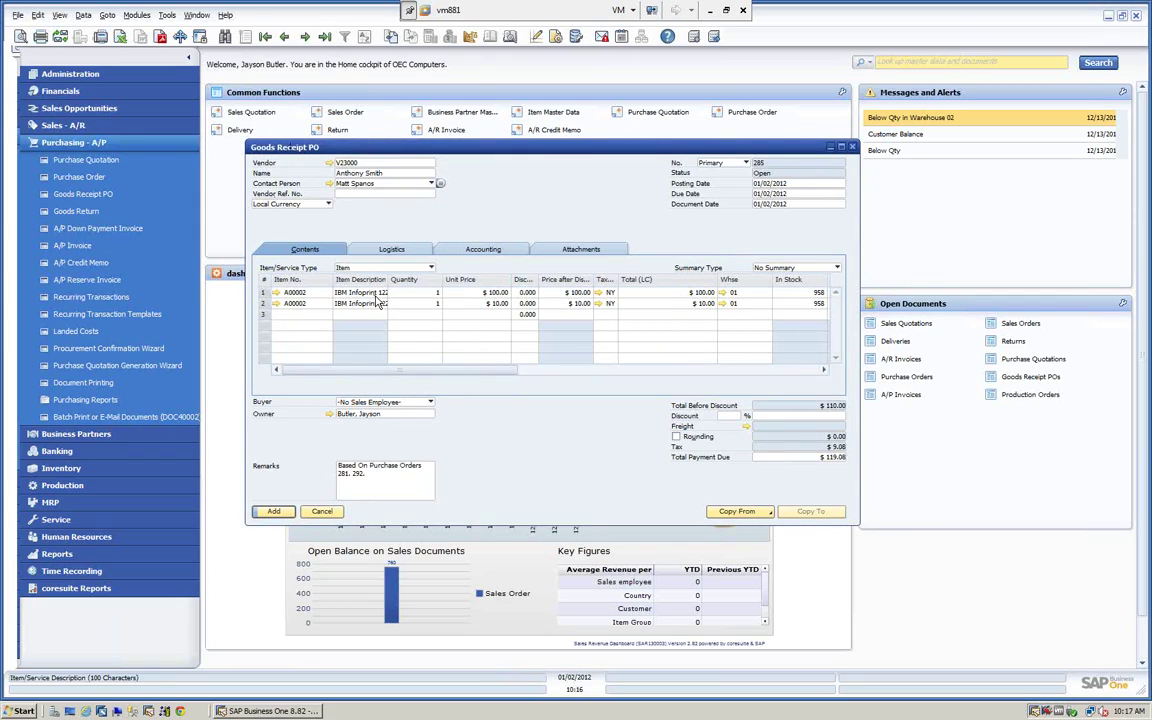
Step: Preview the journal entry that the goods receipt PO would post, and close the preview
click(273, 512)
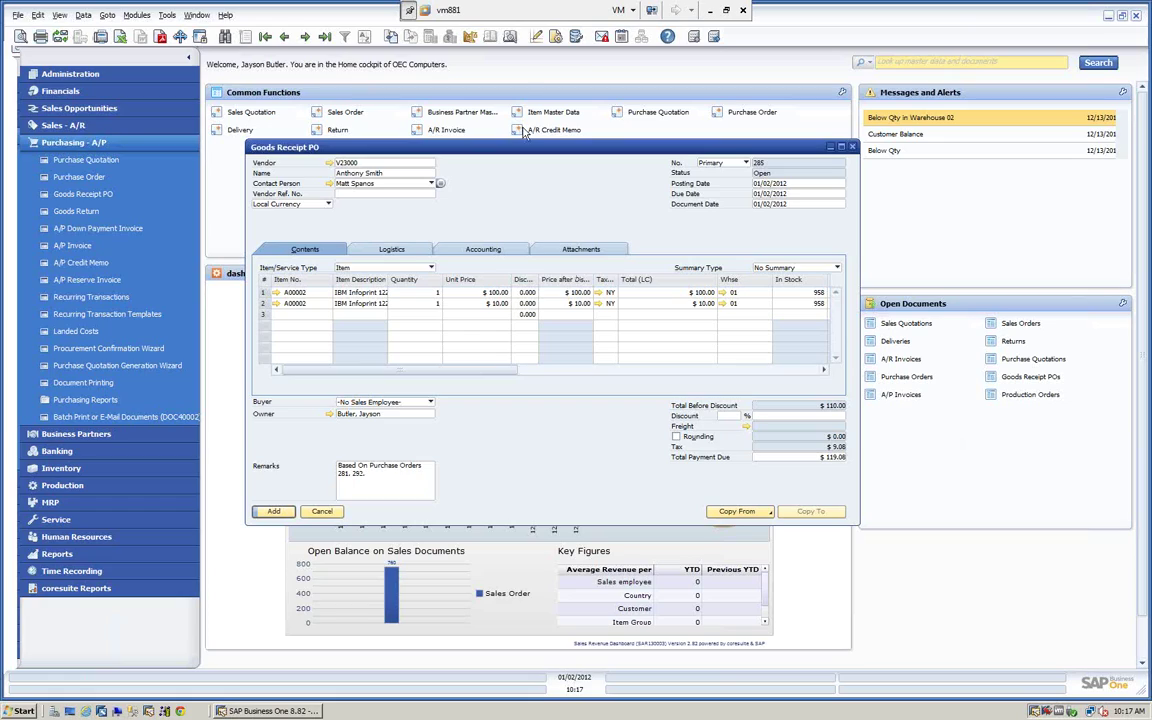
right_click(553, 200)
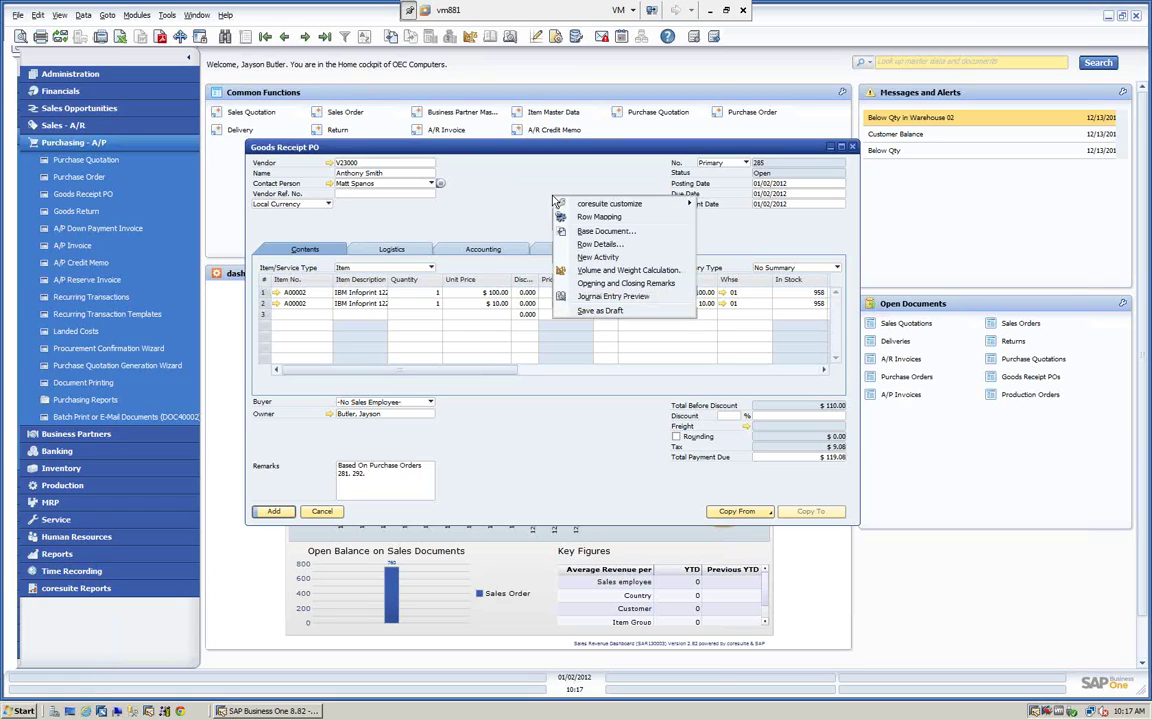
click(612, 297)
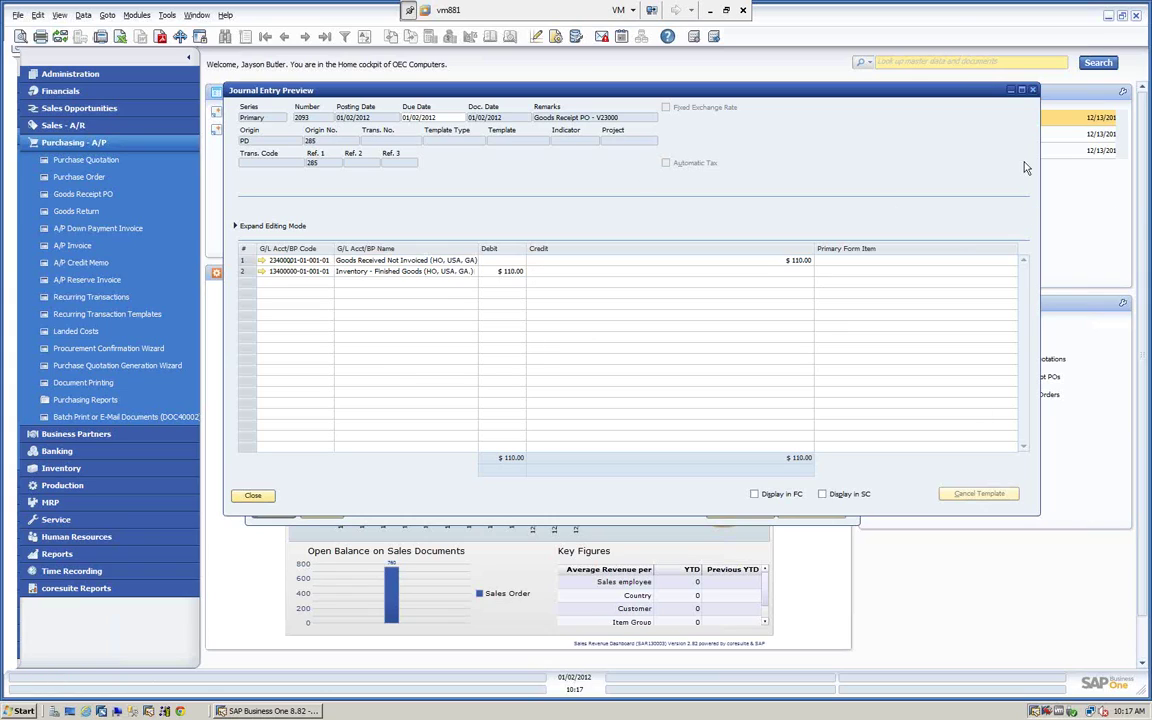
key(Escape)
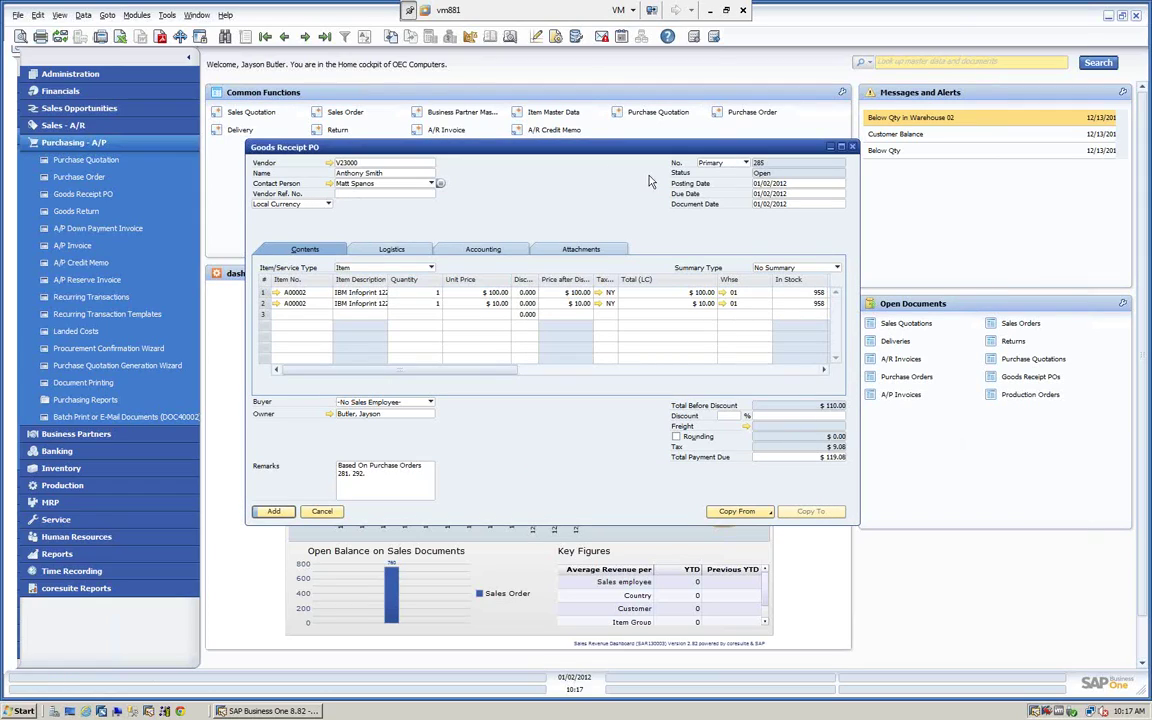
Step: Add the goods receipt PO permanently, and reopen the latest saved receipt to show its accounting details
click(275, 511)
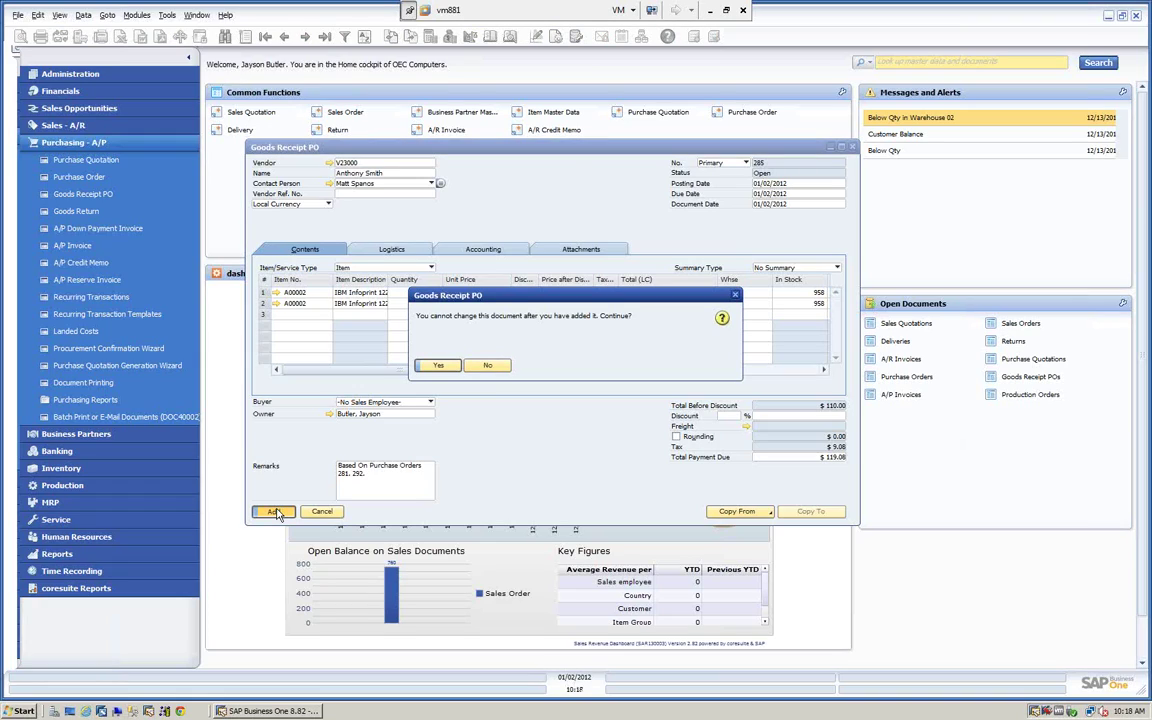
click(437, 365)
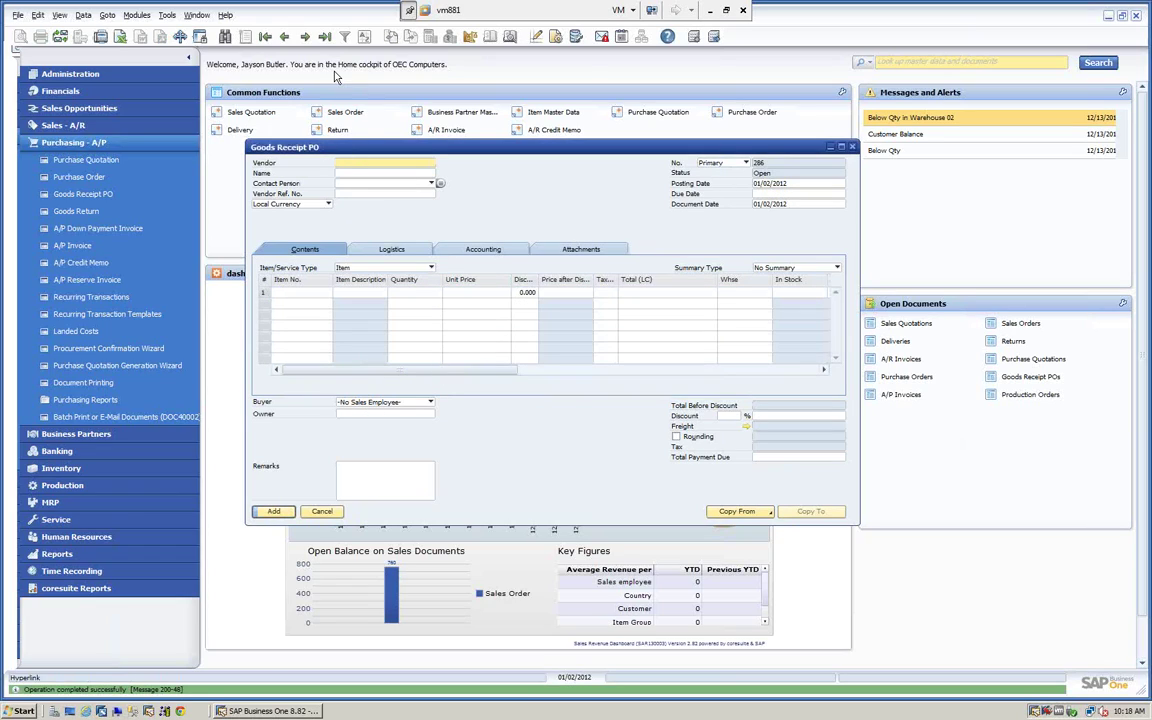
click(325, 37)
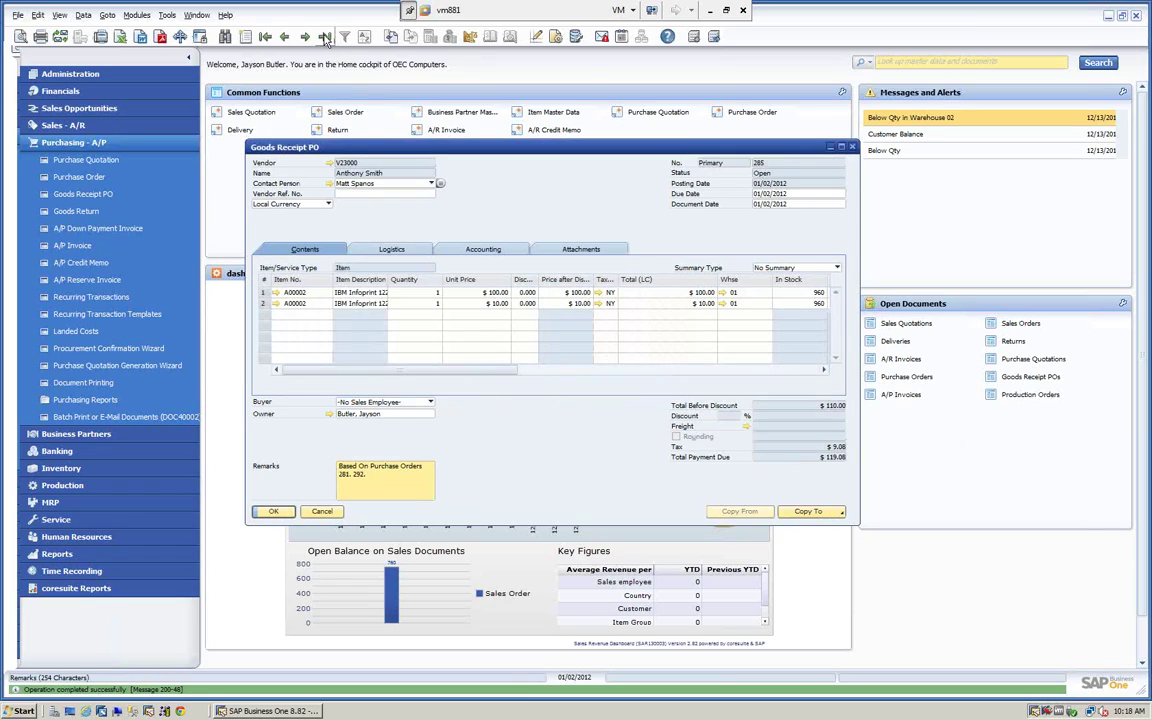
click(485, 251)
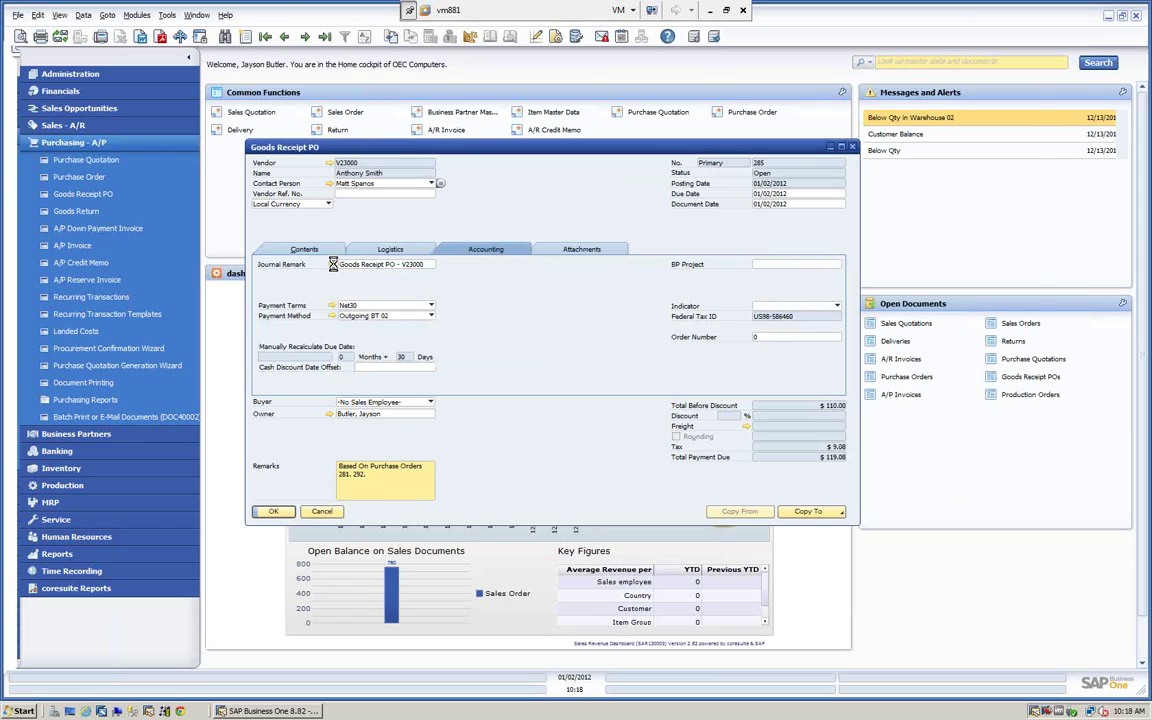
Step: Inspect the journal entry posted by the goods receipt PO, close it, and return to the receipt's contents
click(334, 265)
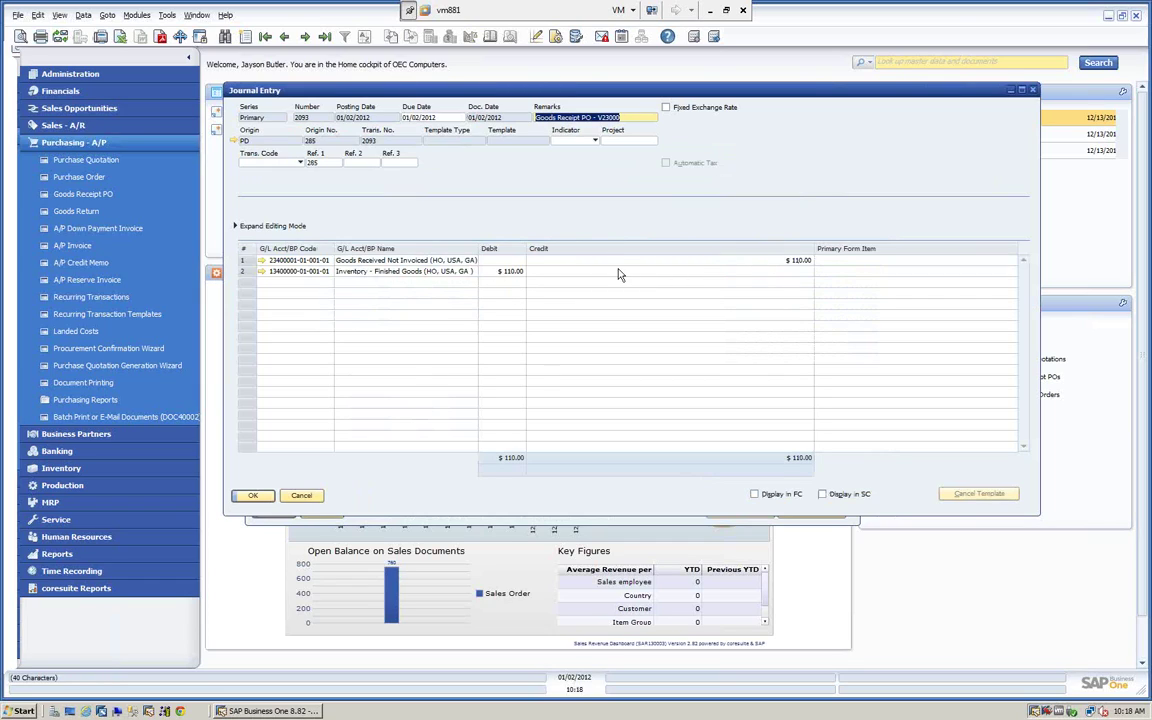
click(301, 495)
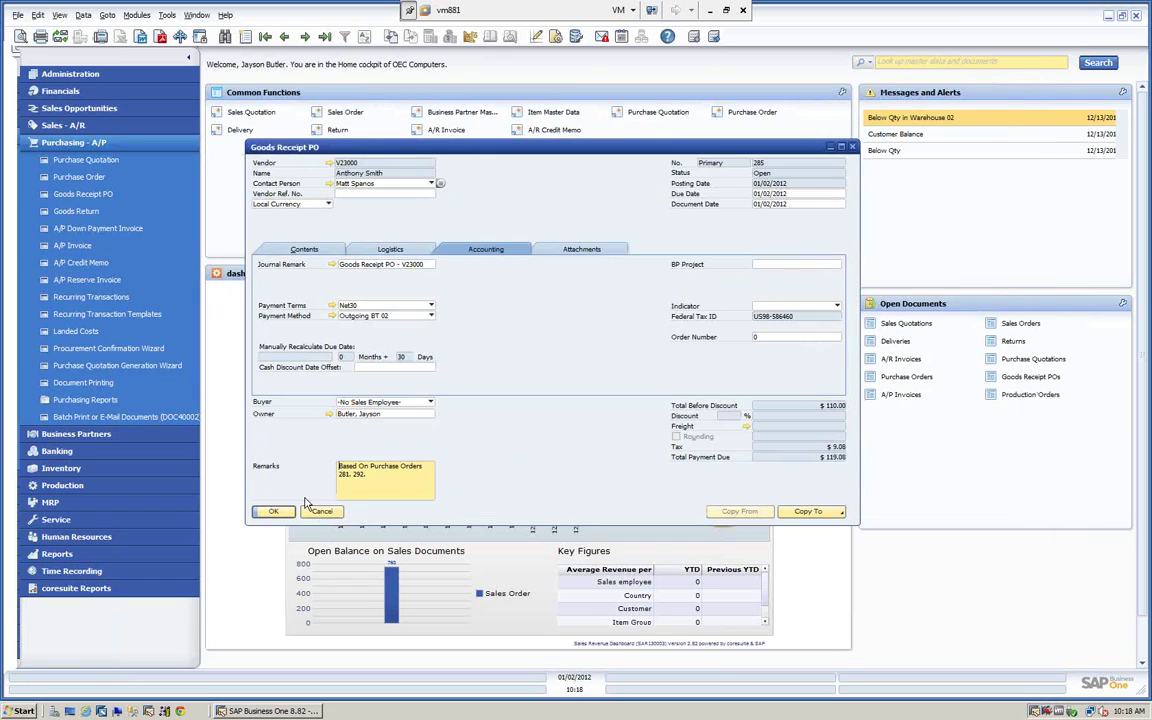
click(304, 249)
Step: Examine the goods receipt PO's relationship map as related items, posting details and document tree, and close the map
right_click(540, 201)
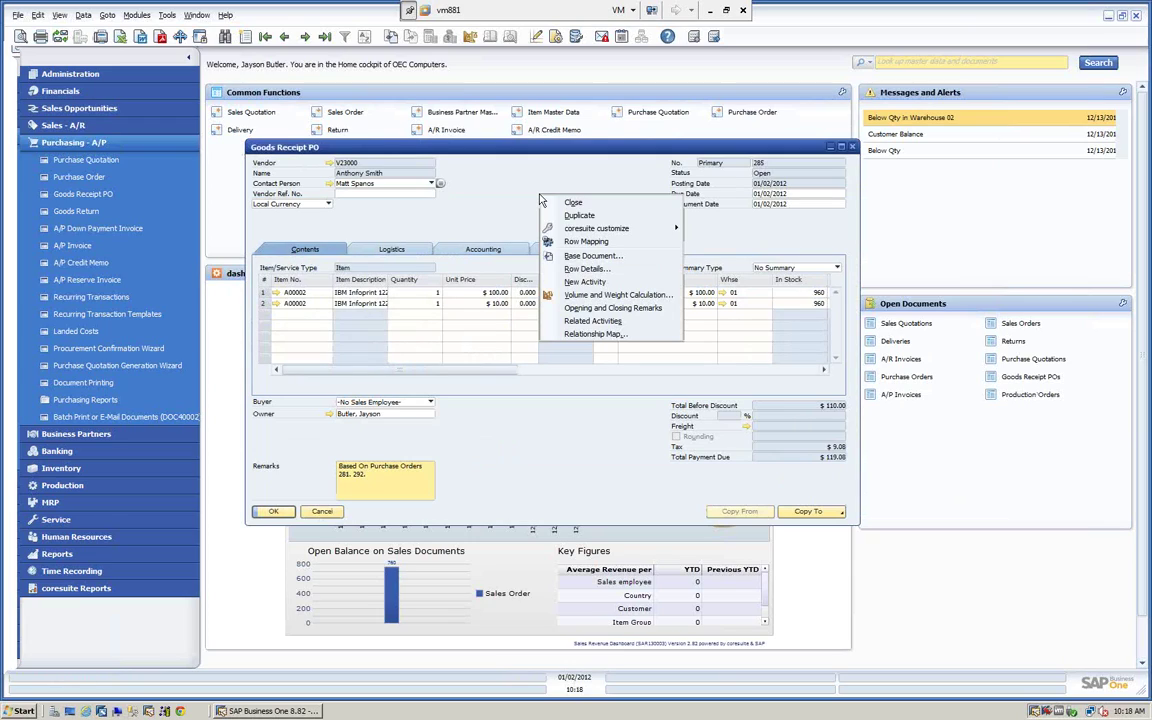
click(580, 334)
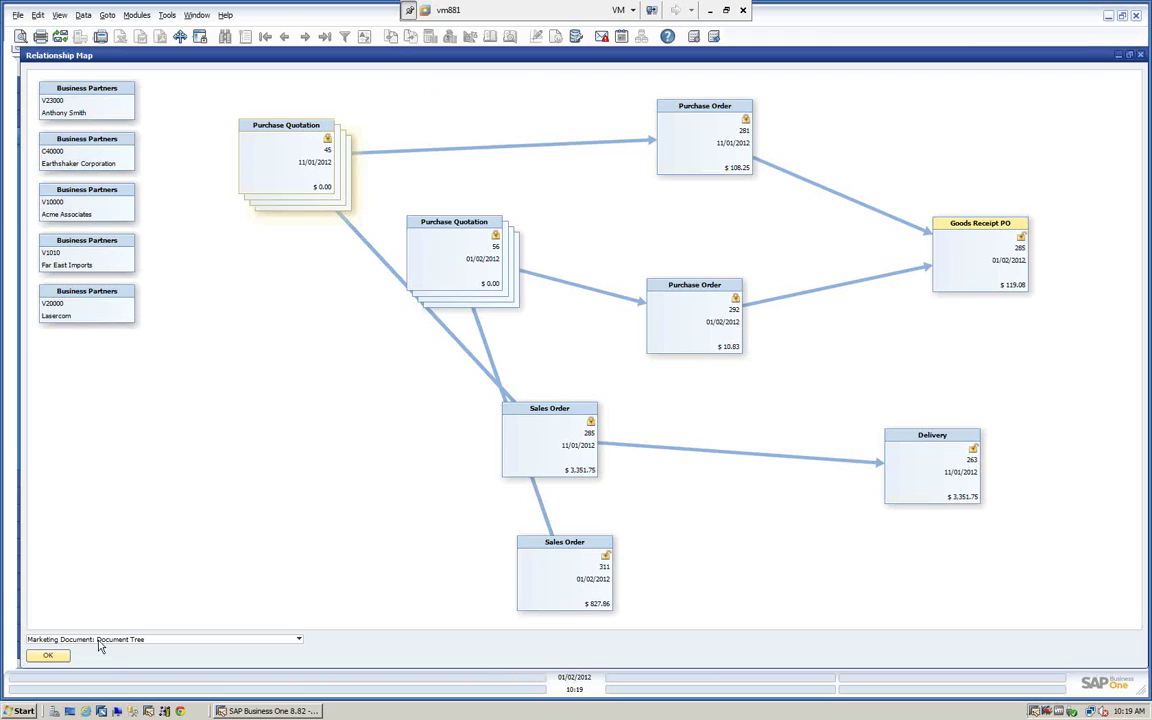
click(299, 641)
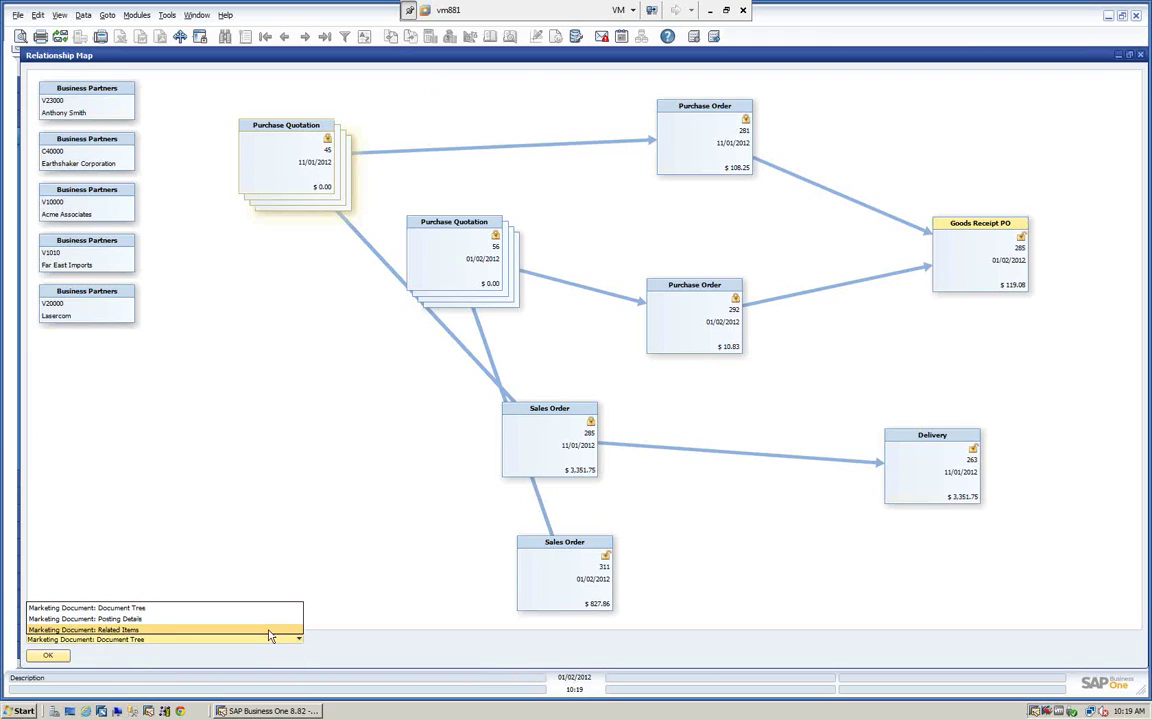
click(128, 630)
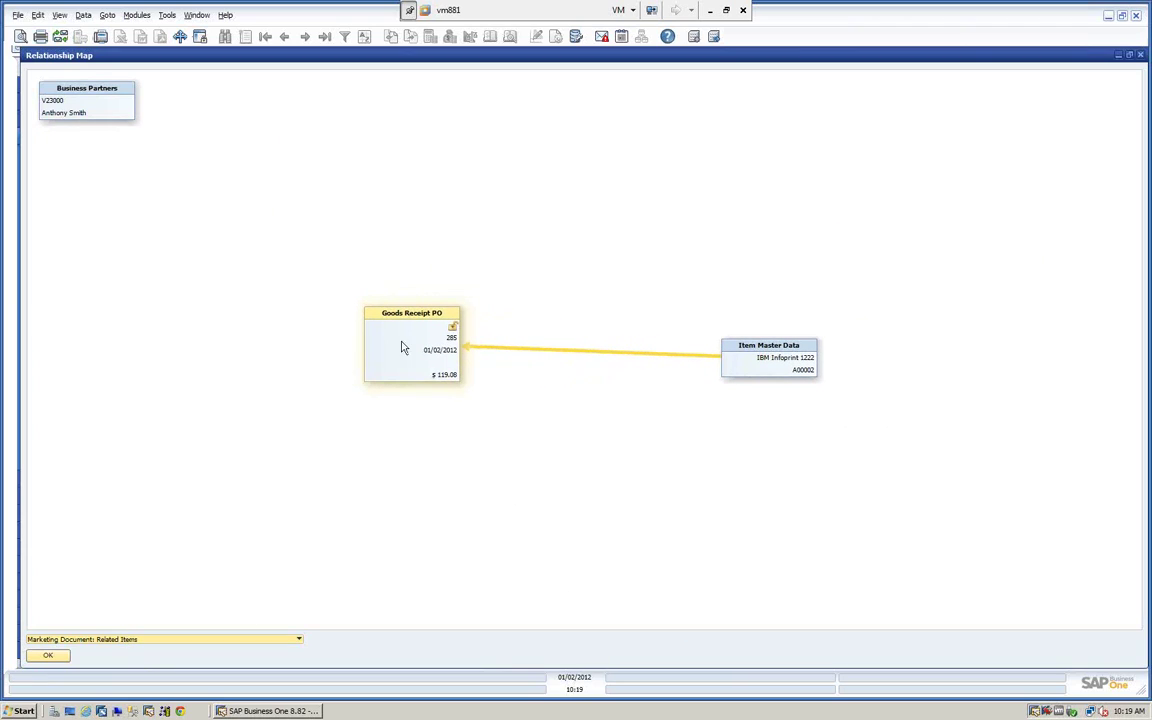
click(299, 640)
click(130, 620)
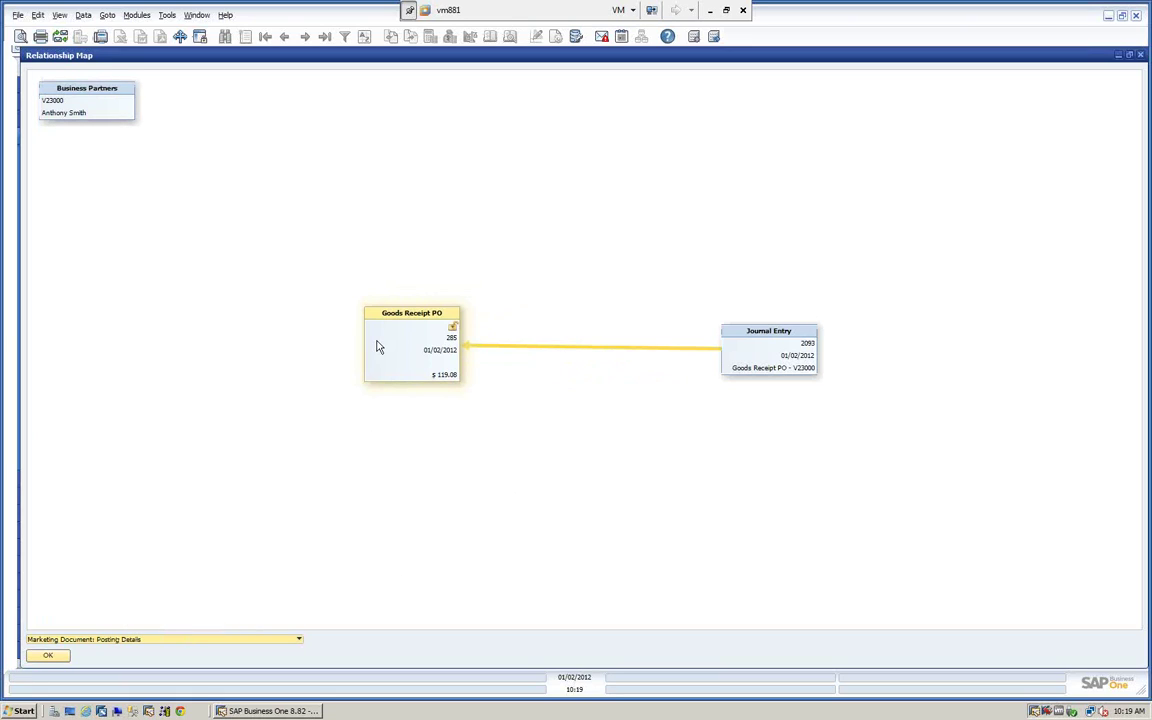
click(298, 639)
click(150, 608)
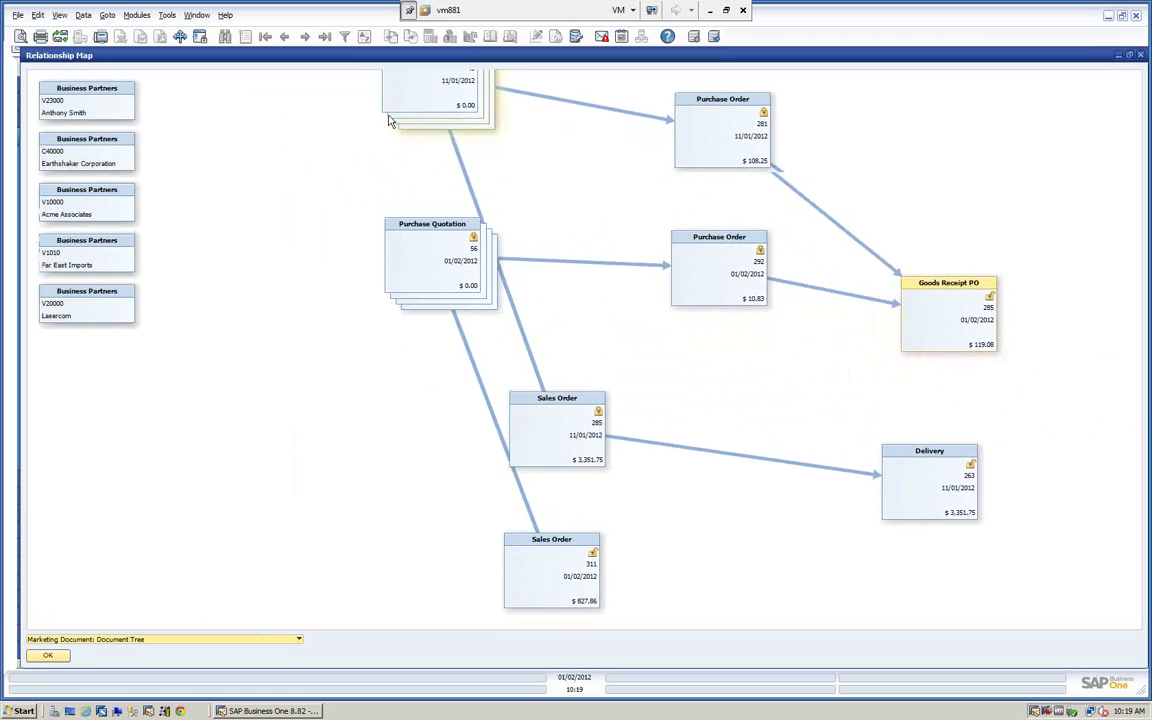
click(1141, 56)
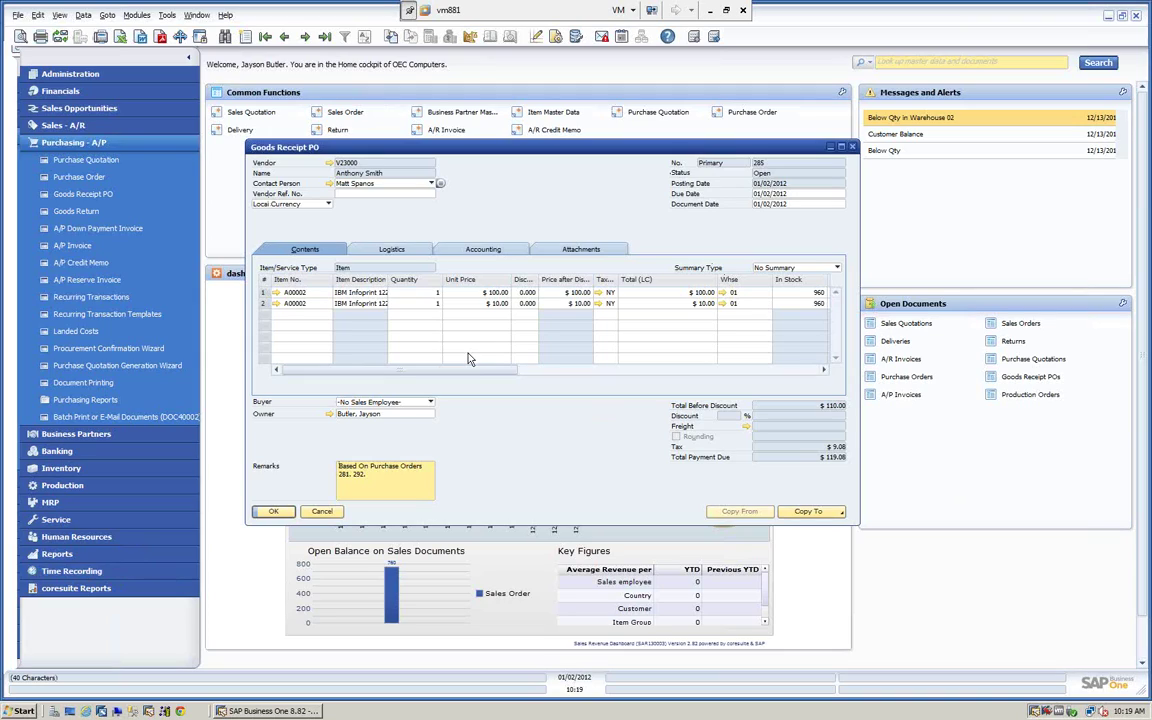
Step: Recheck the debit and credit accounts in the receipt's linked journal entry, and go back to the item rows
click(479, 255)
click(446, 308)
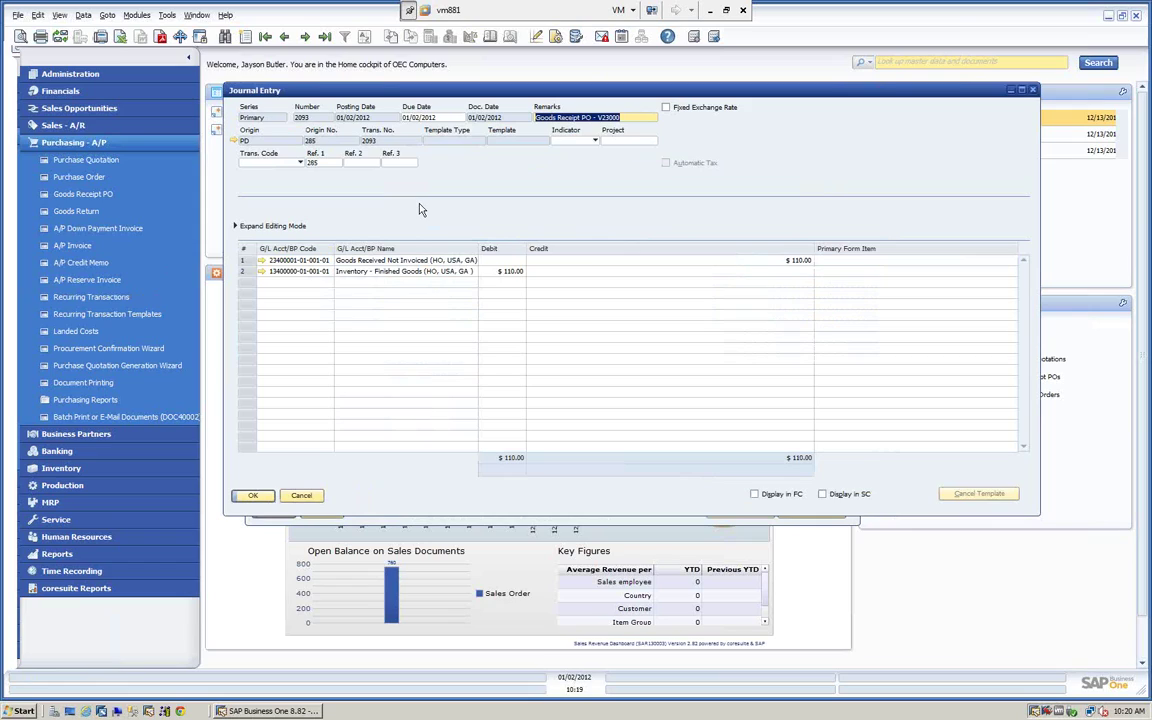
click(303, 498)
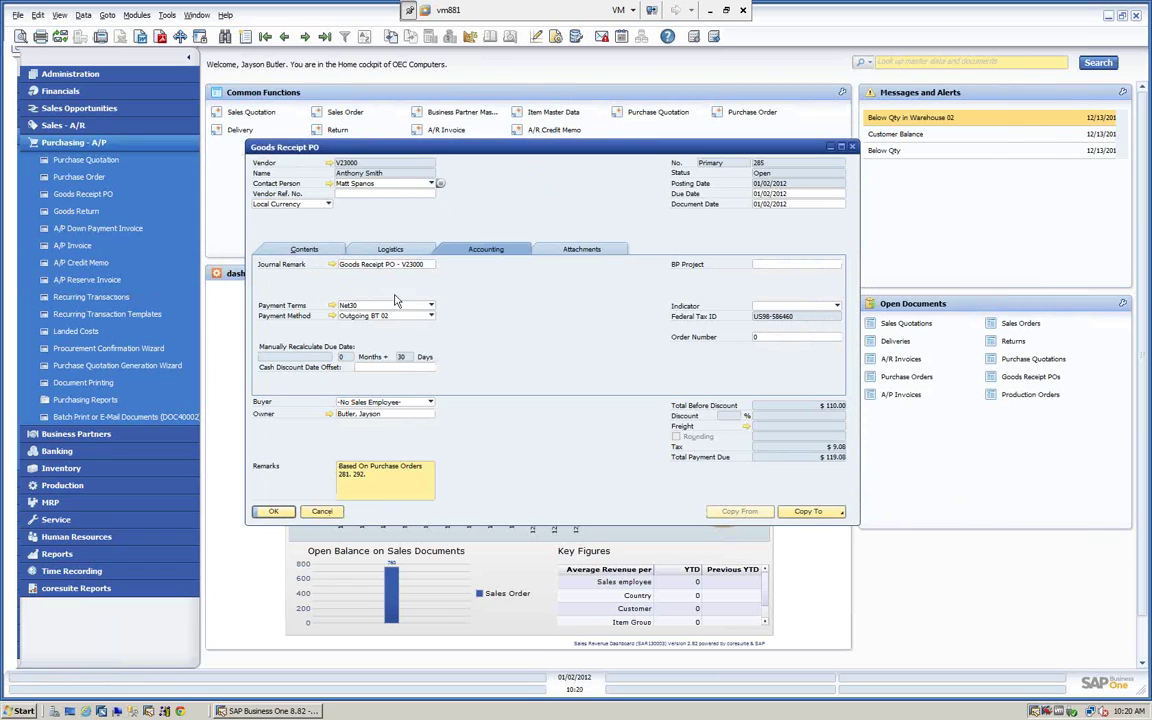
click(316, 251)
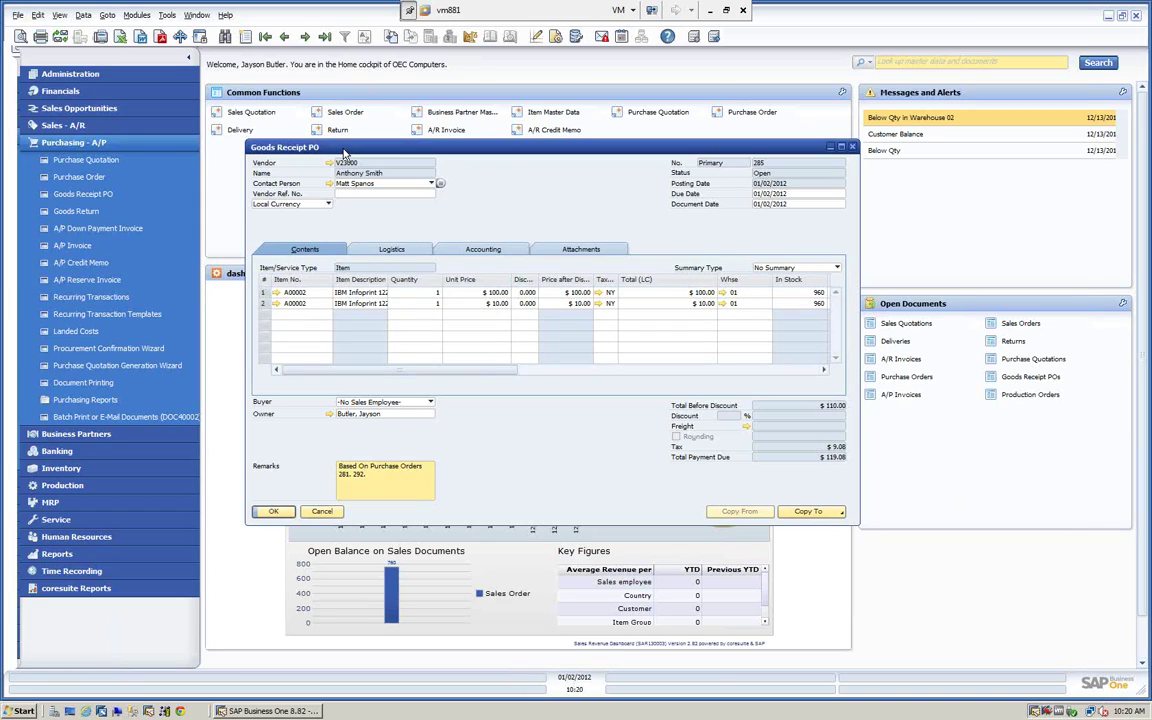
Step: Try to copy the goods receipt PO into a goods return without the $100.00 row, and cancel the return
click(808, 512)
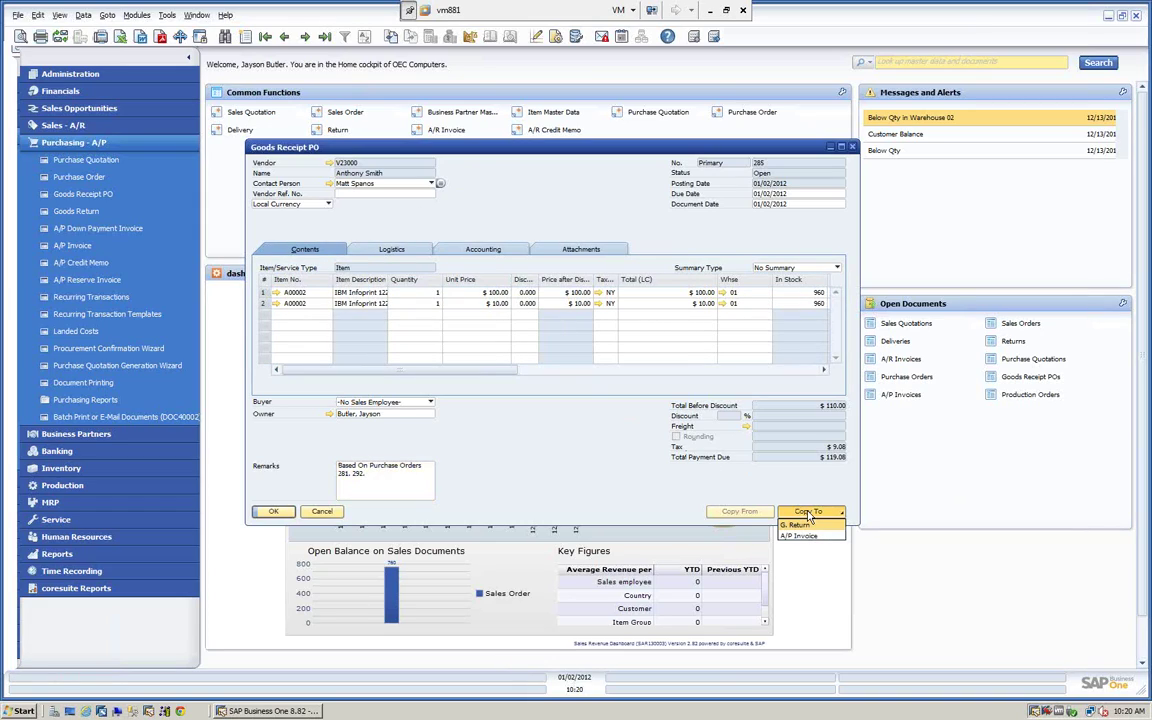
click(803, 526)
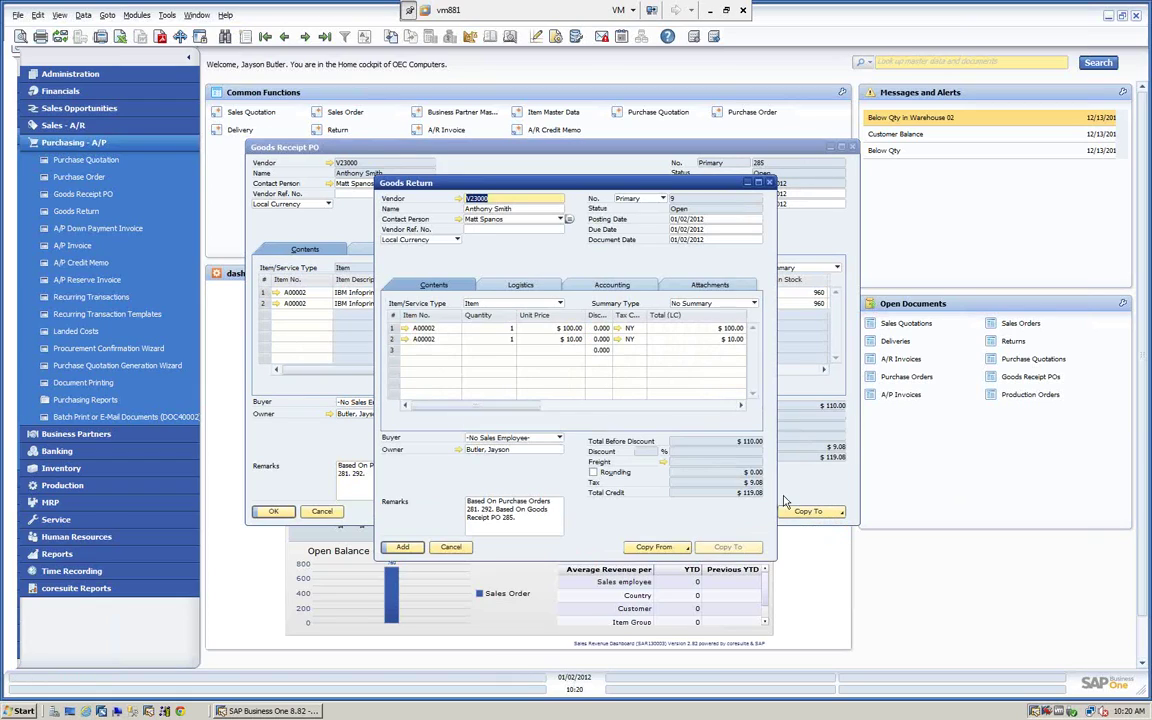
right_click(400, 329)
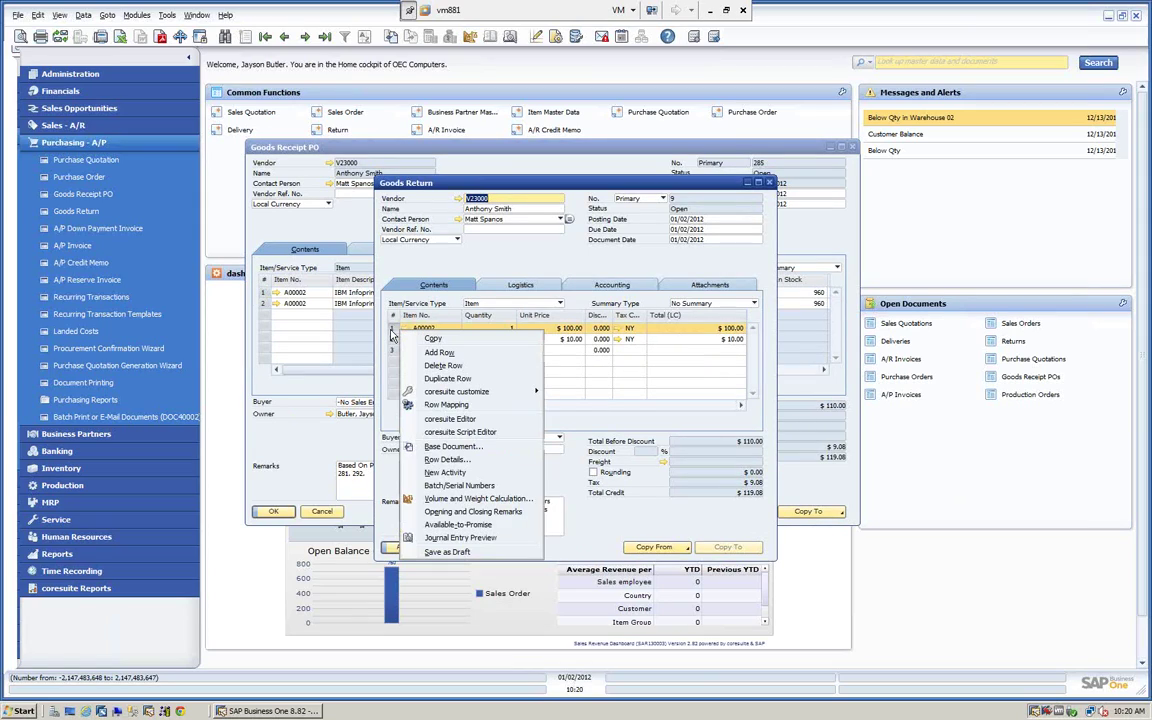
click(436, 366)
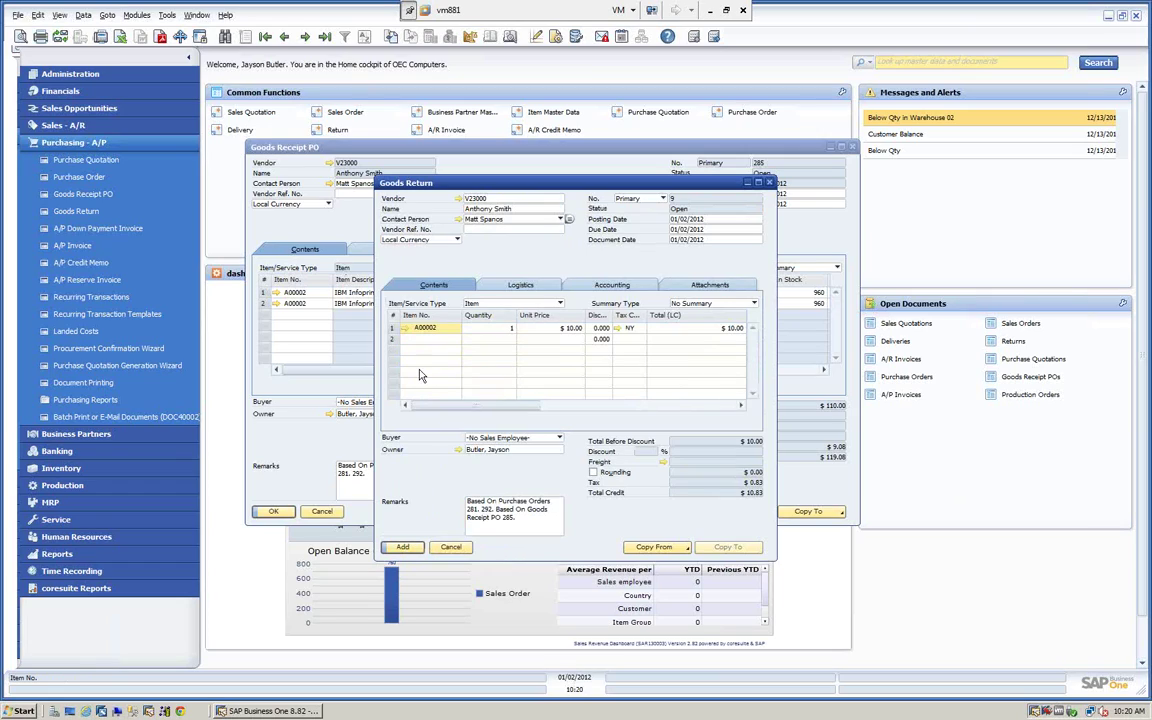
click(451, 547)
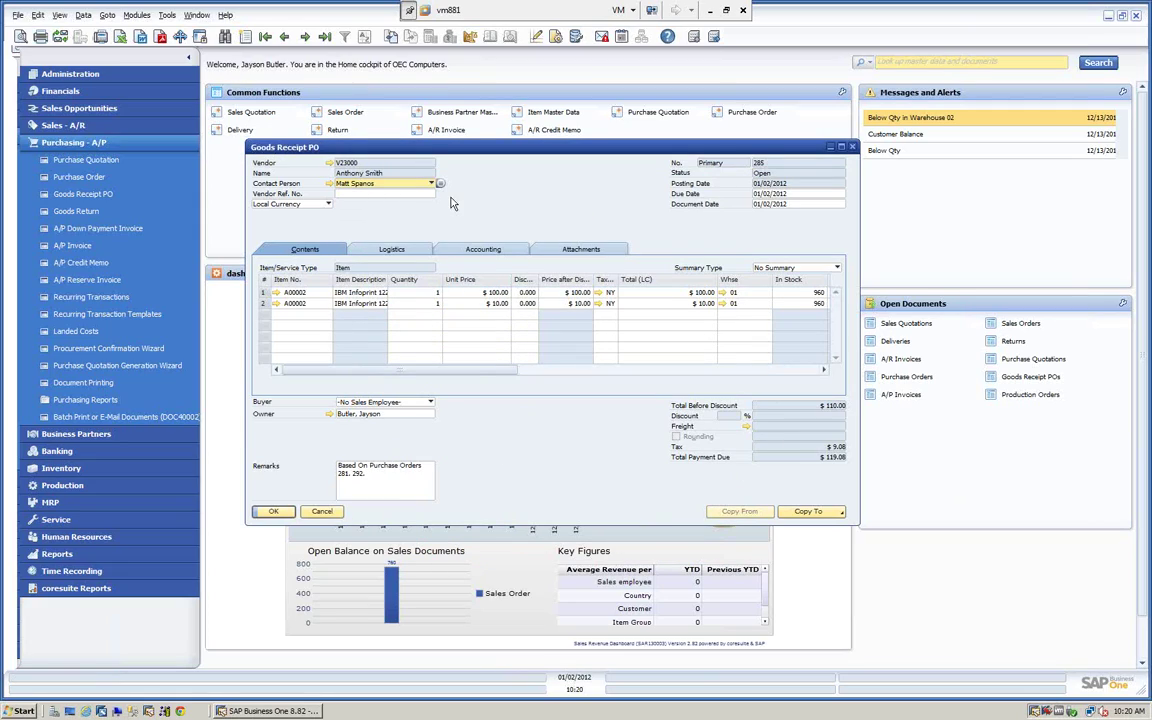
click(815, 513)
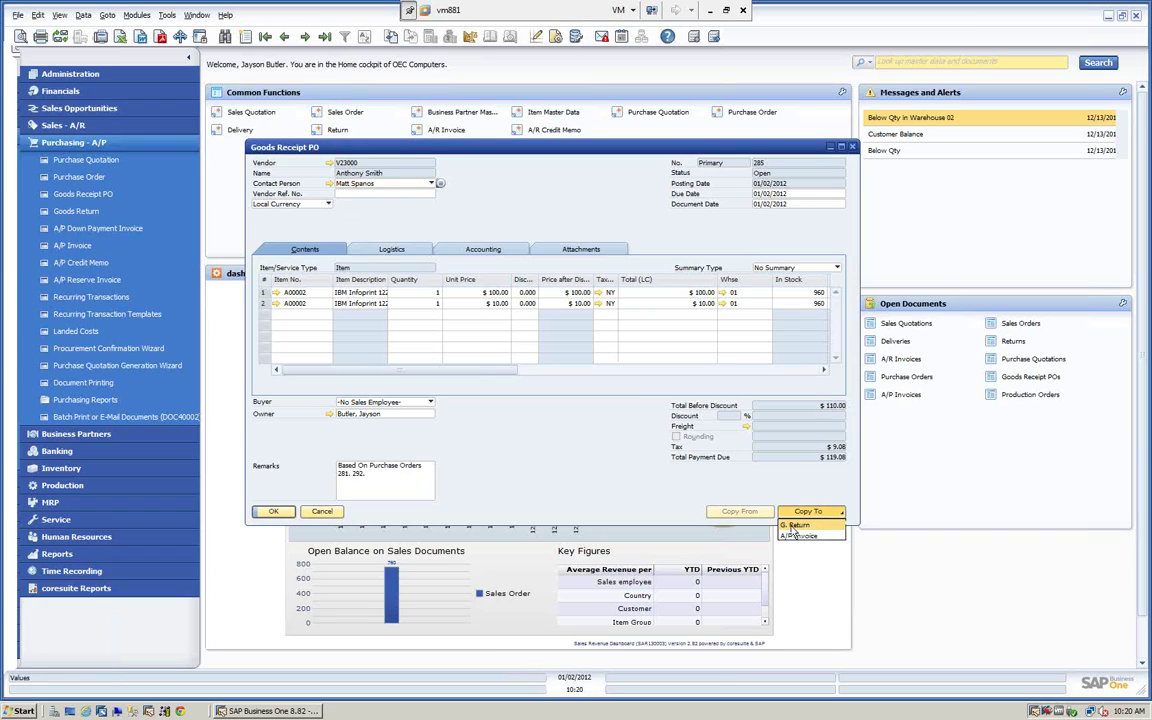
Step: Copy the vendor code from the goods receipt PO and close the receipt
right_click(366, 171)
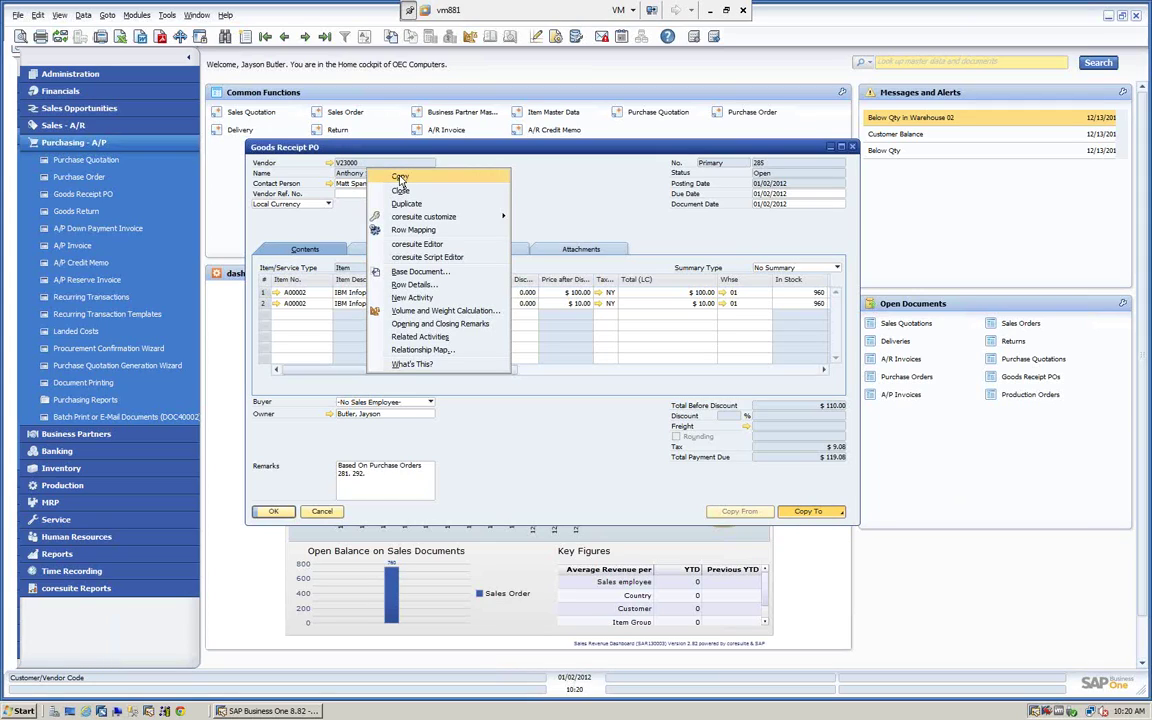
click(400, 178)
click(322, 512)
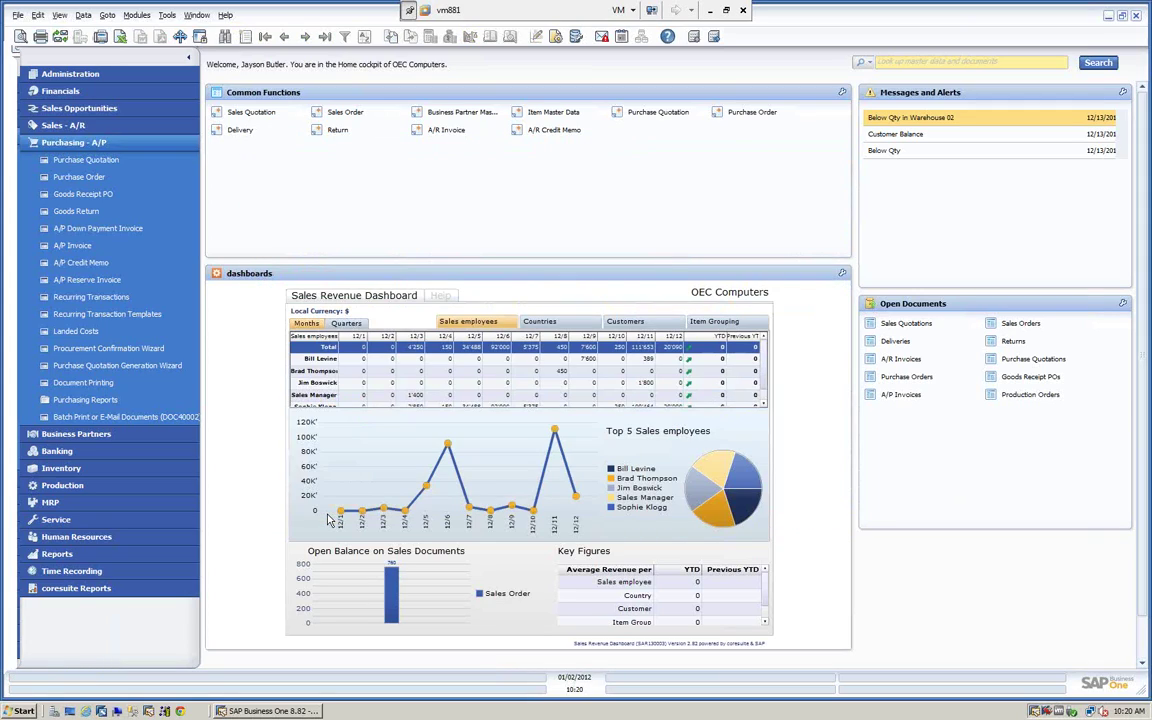
Step: Create a new goods return, widen its window, and enter the copied vendor code as its vendor
click(86, 212)
drag(424, 186, 290, 163)
drag(716, 259, 898, 259)
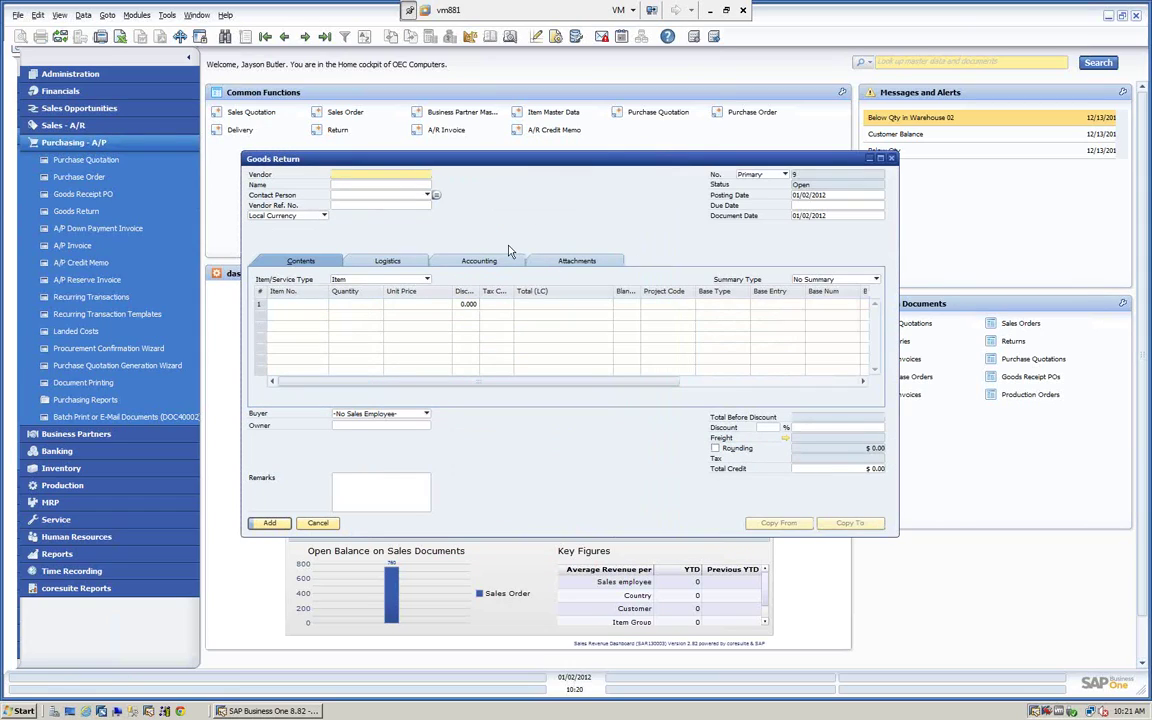
right_click(353, 173)
click(386, 184)
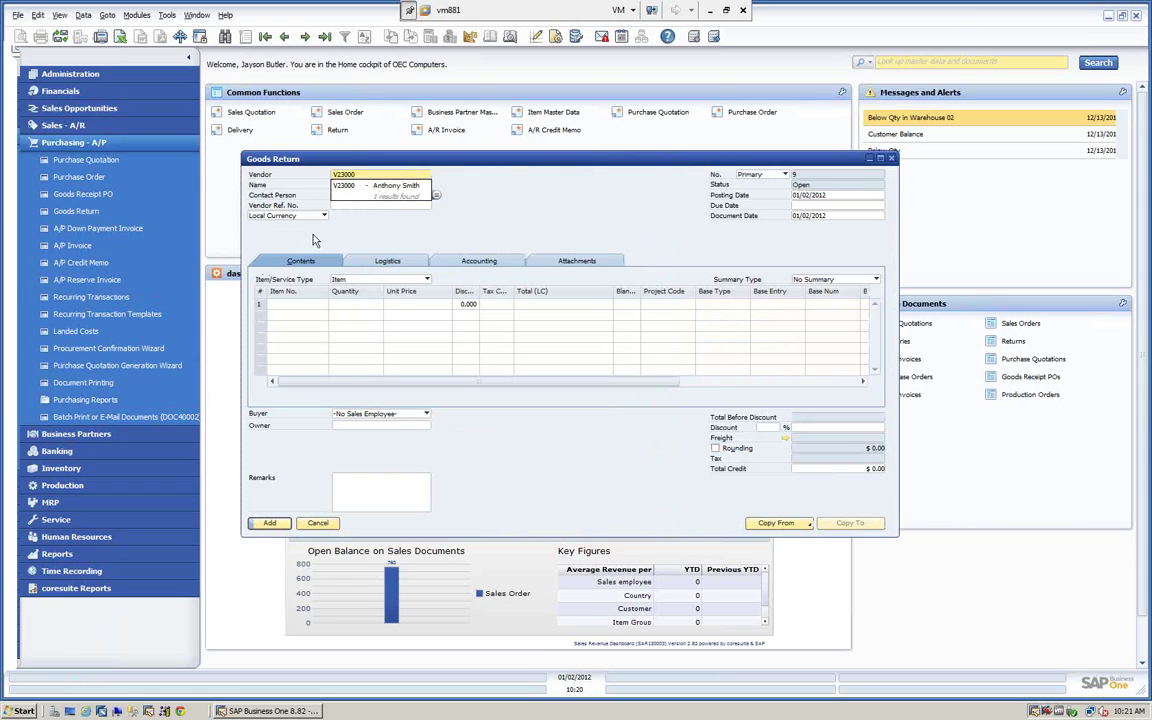
key(Tab)
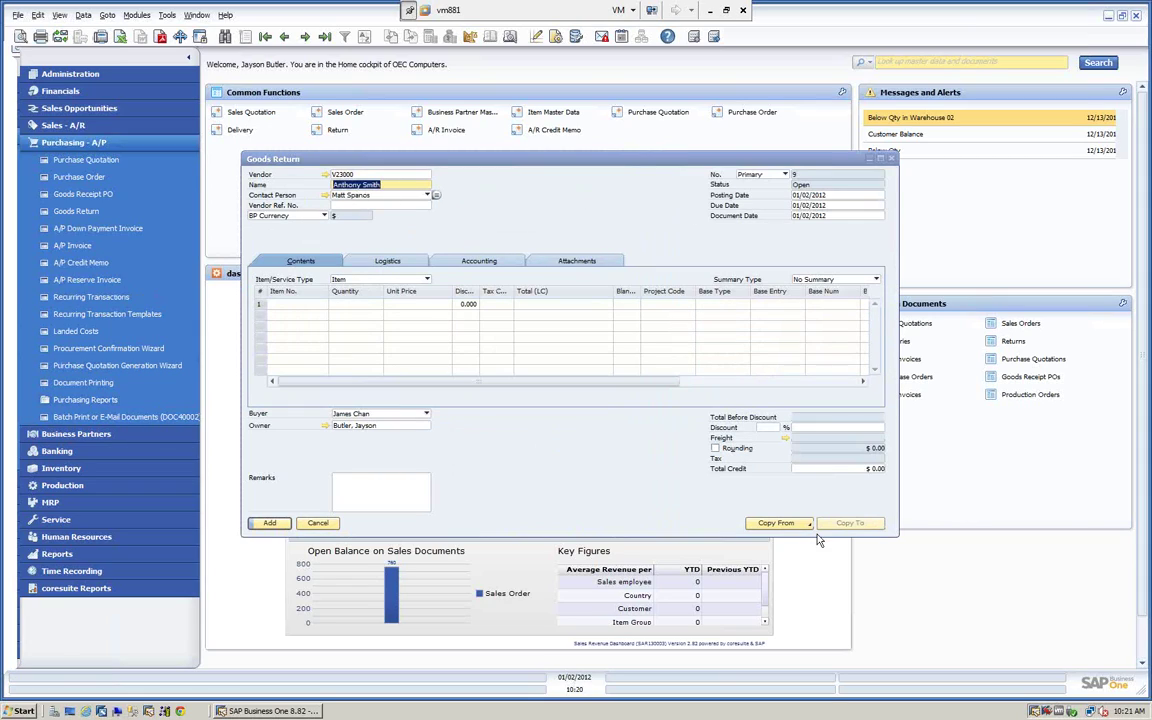
Step: Choose the vendor's goods receipt PO dated 01/02/2012 as the base document for the goods return
click(776, 529)
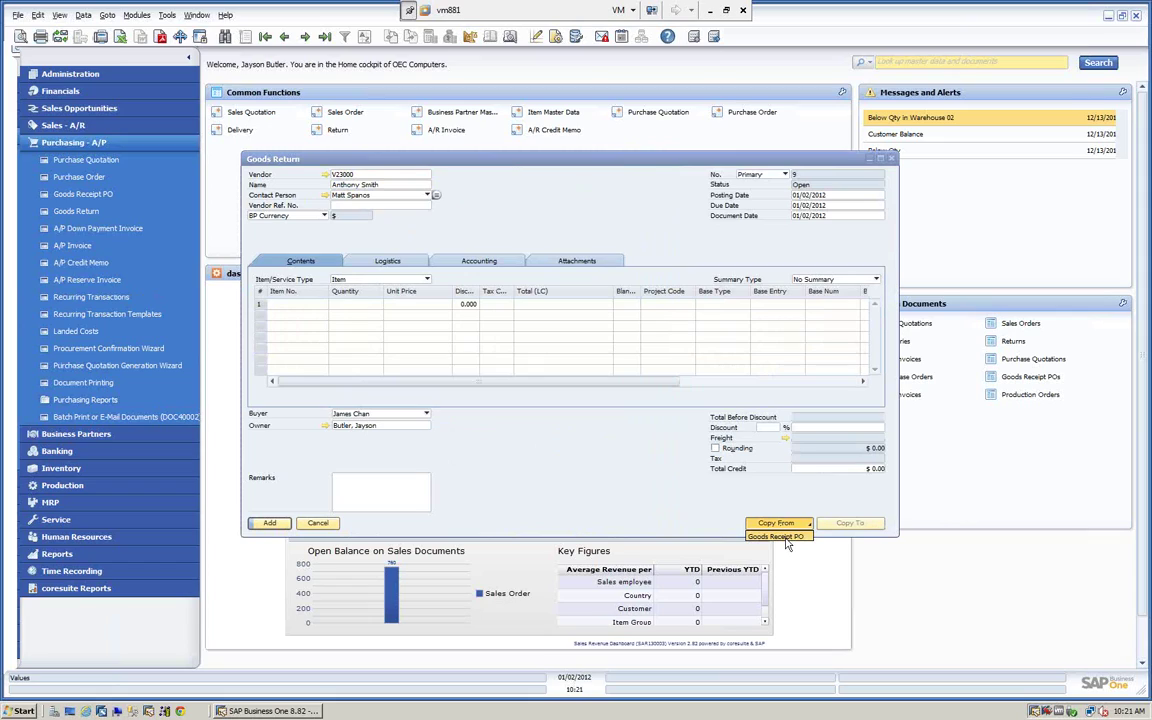
click(786, 538)
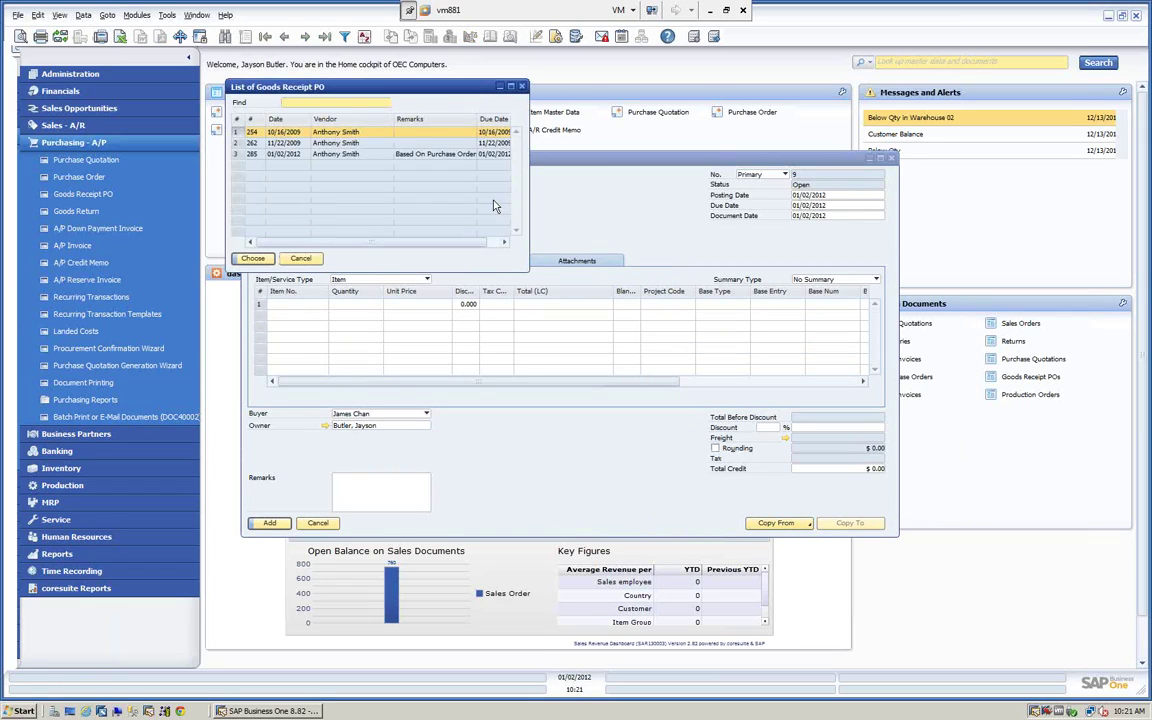
click(327, 153)
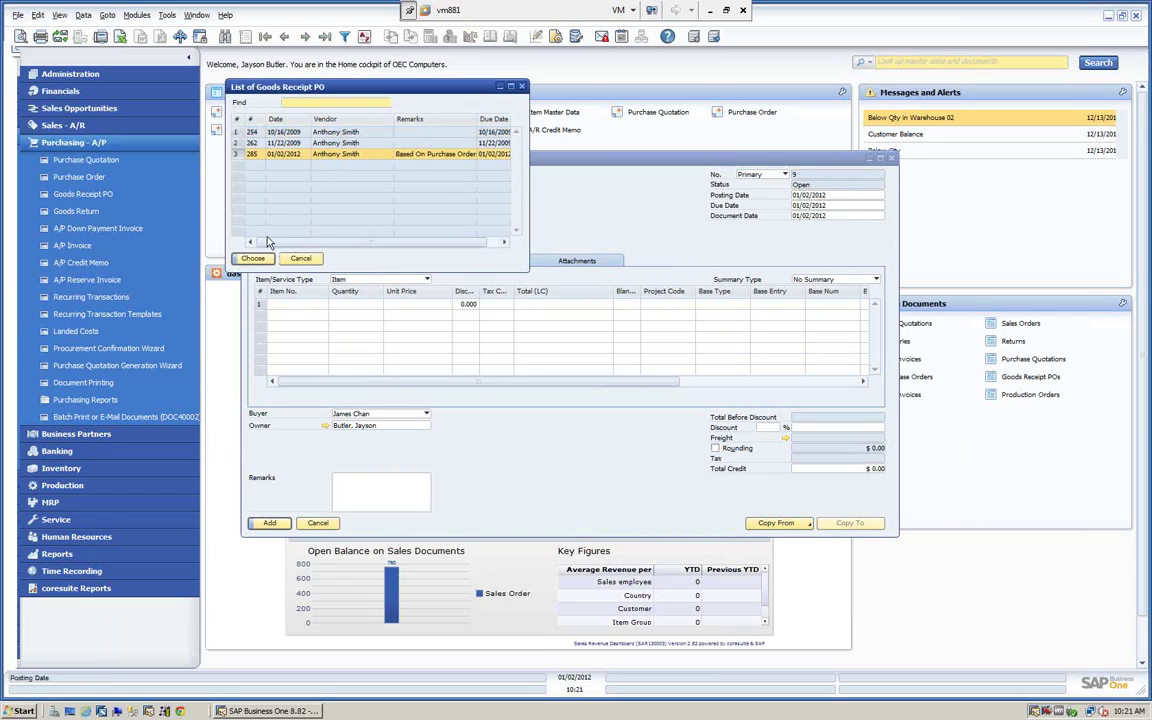
click(270, 261)
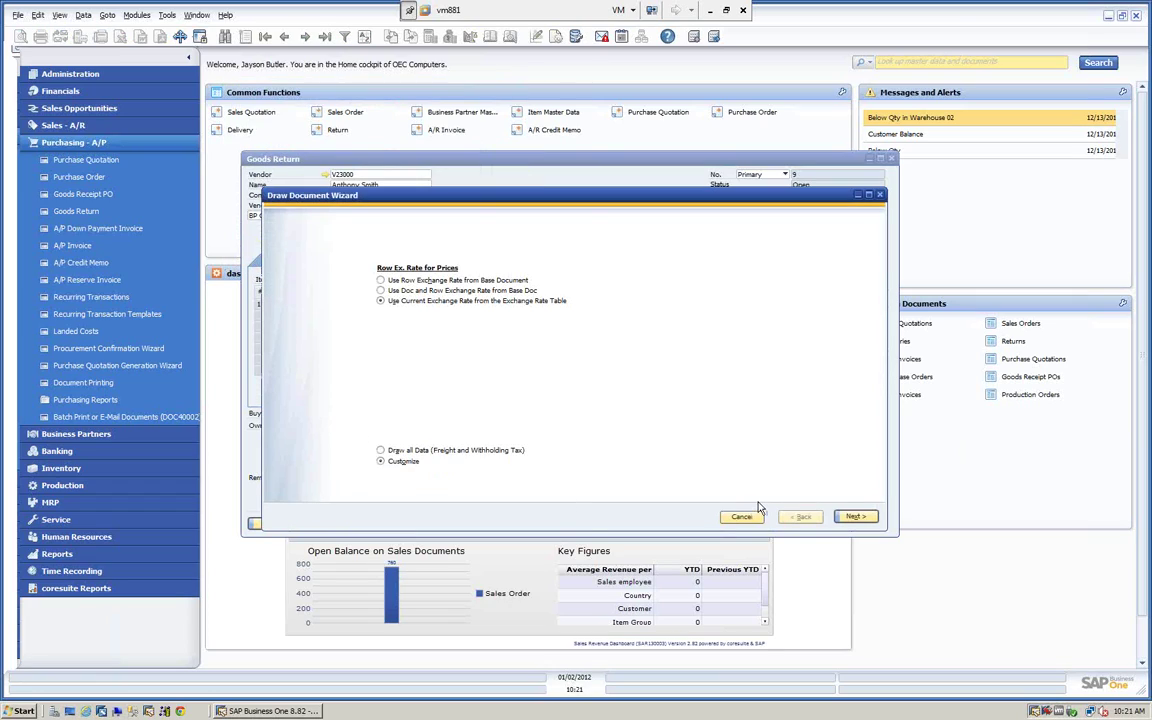
Step: Draw only the $10.00 A00002 row into the goods return, using the current exchange rate and the Customize option
click(854, 516)
click(278, 295)
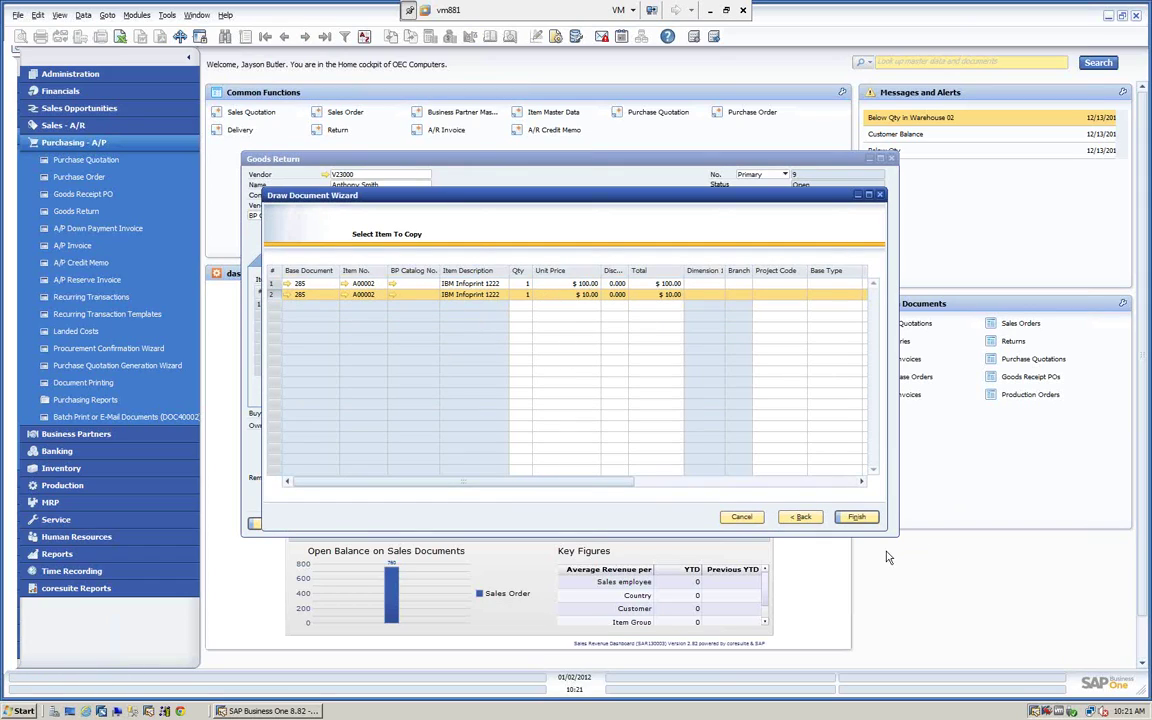
click(857, 517)
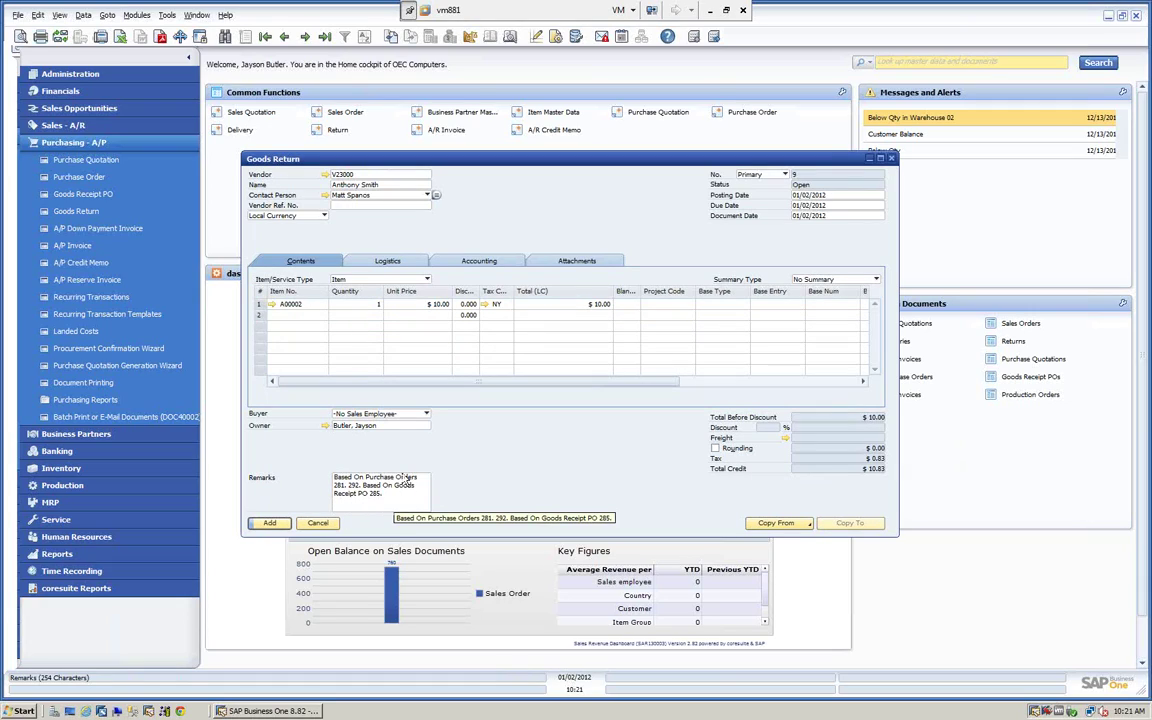
Step: Hold off adding the goods return, preview the journal entry it would post, and close the preview
click(268, 524)
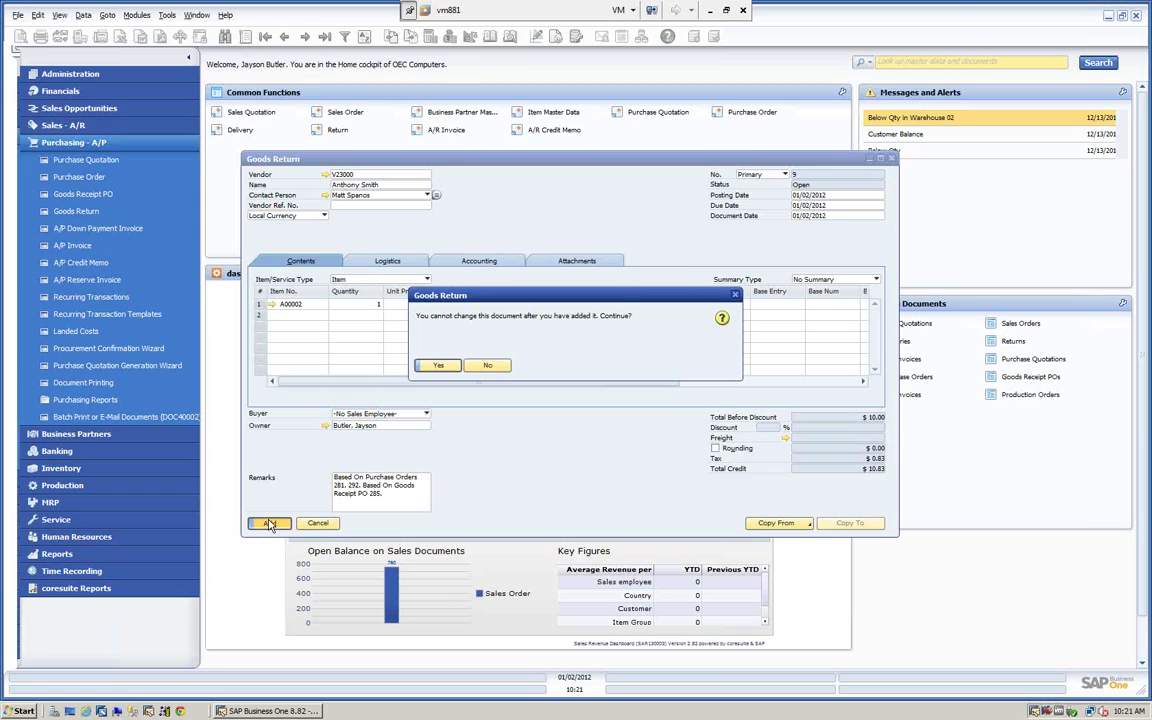
click(488, 365)
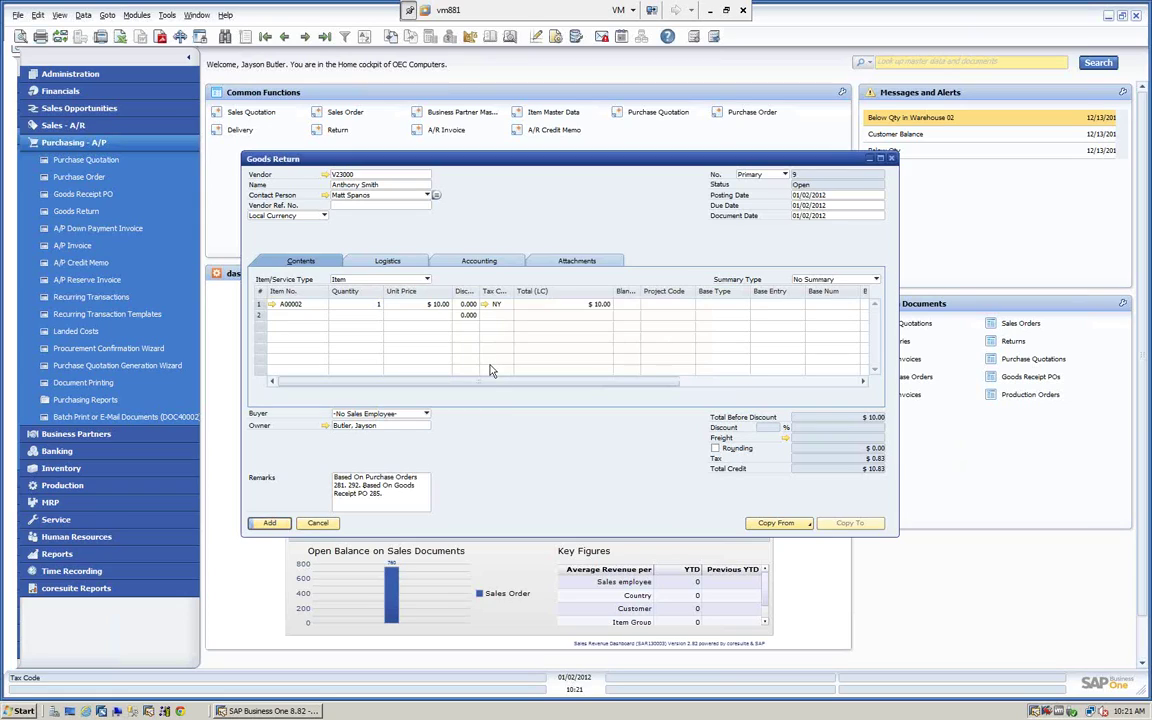
right_click(522, 234)
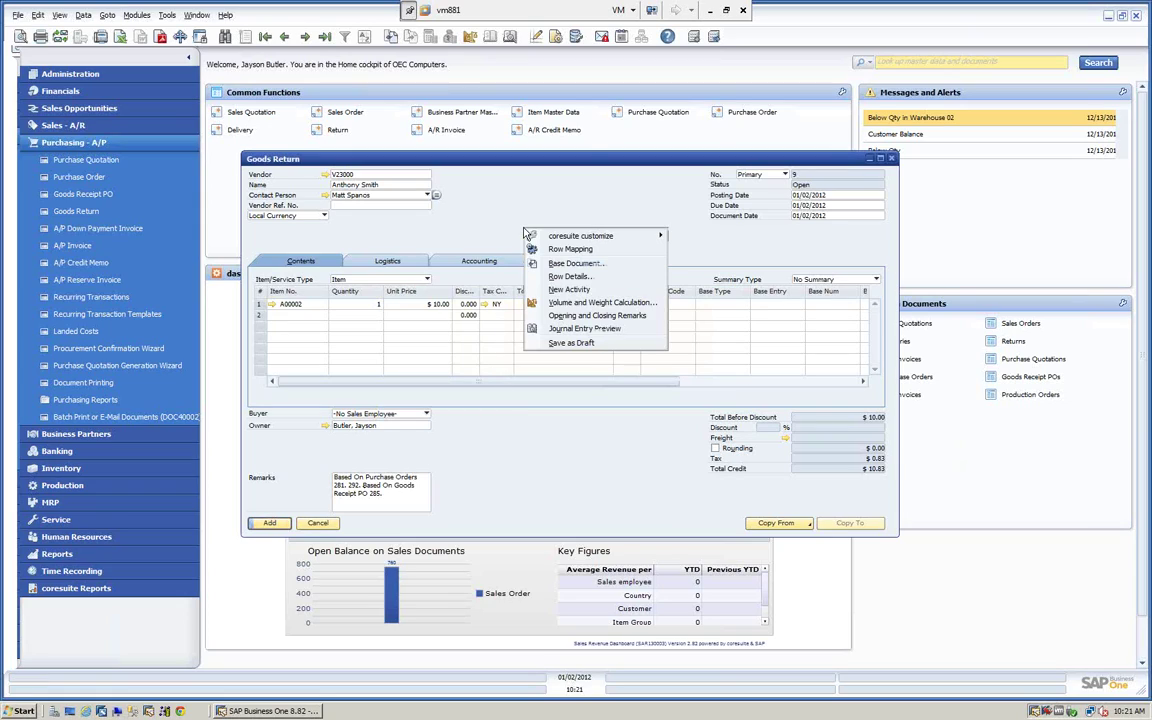
click(571, 329)
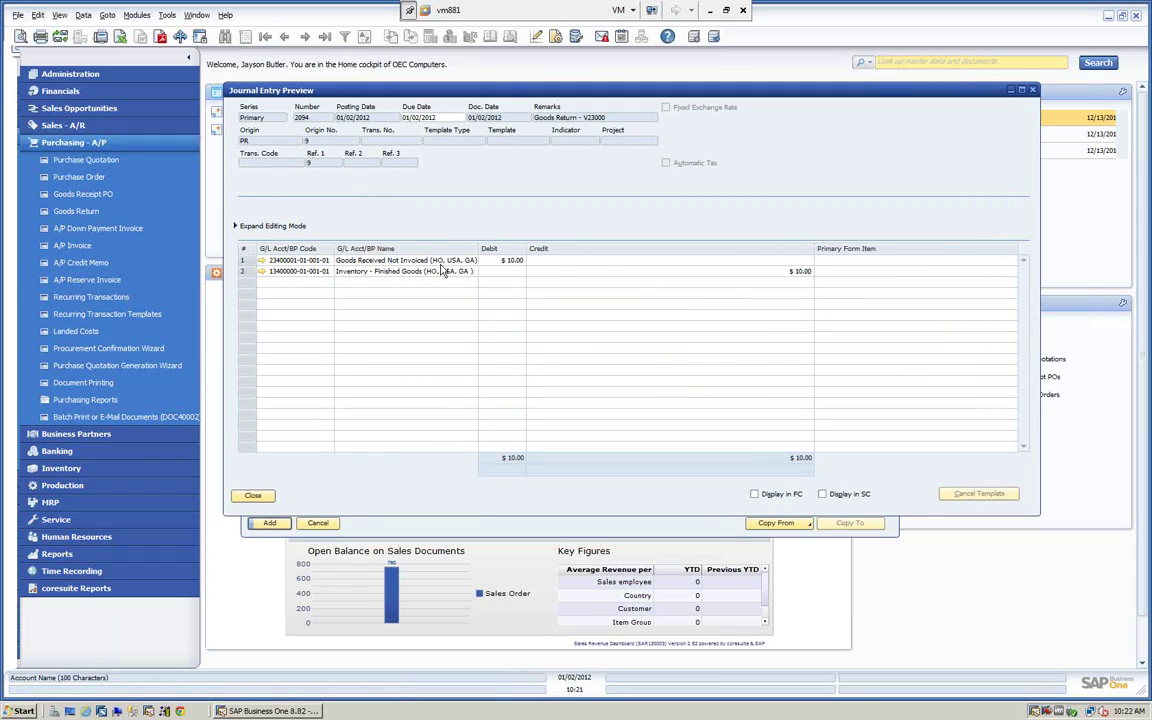
click(250, 496)
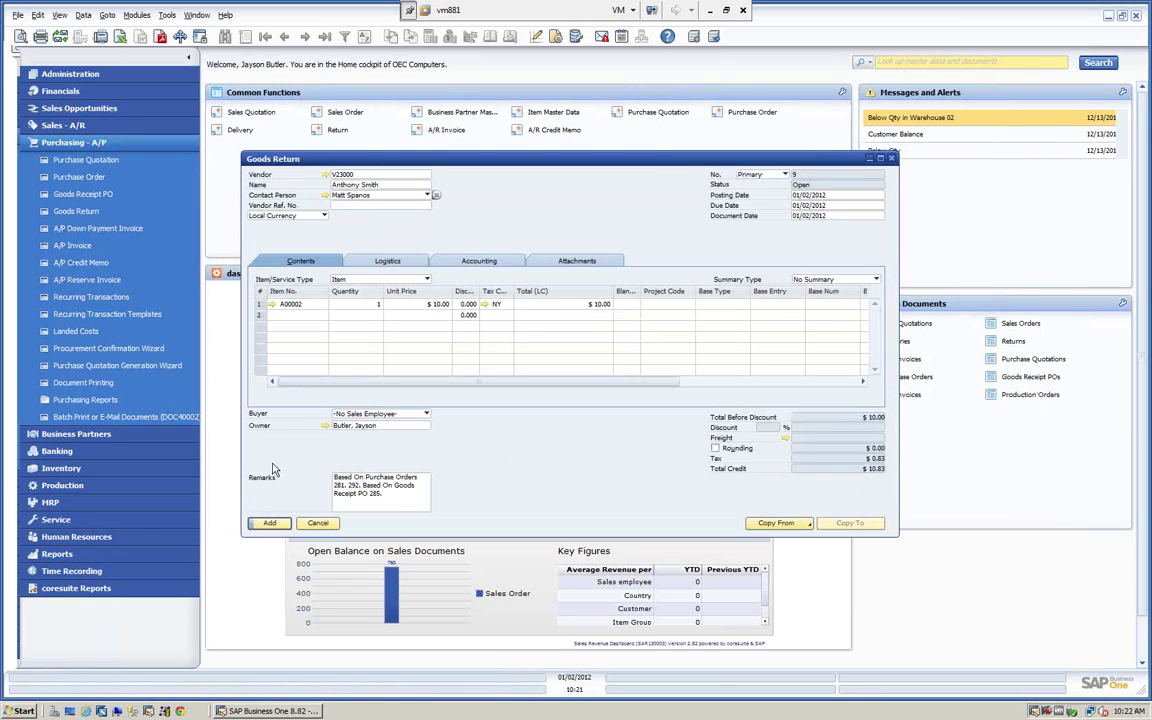
Step: Add the goods return, accept that it cannot be changed, and bring up the last saved goods return record
click(270, 523)
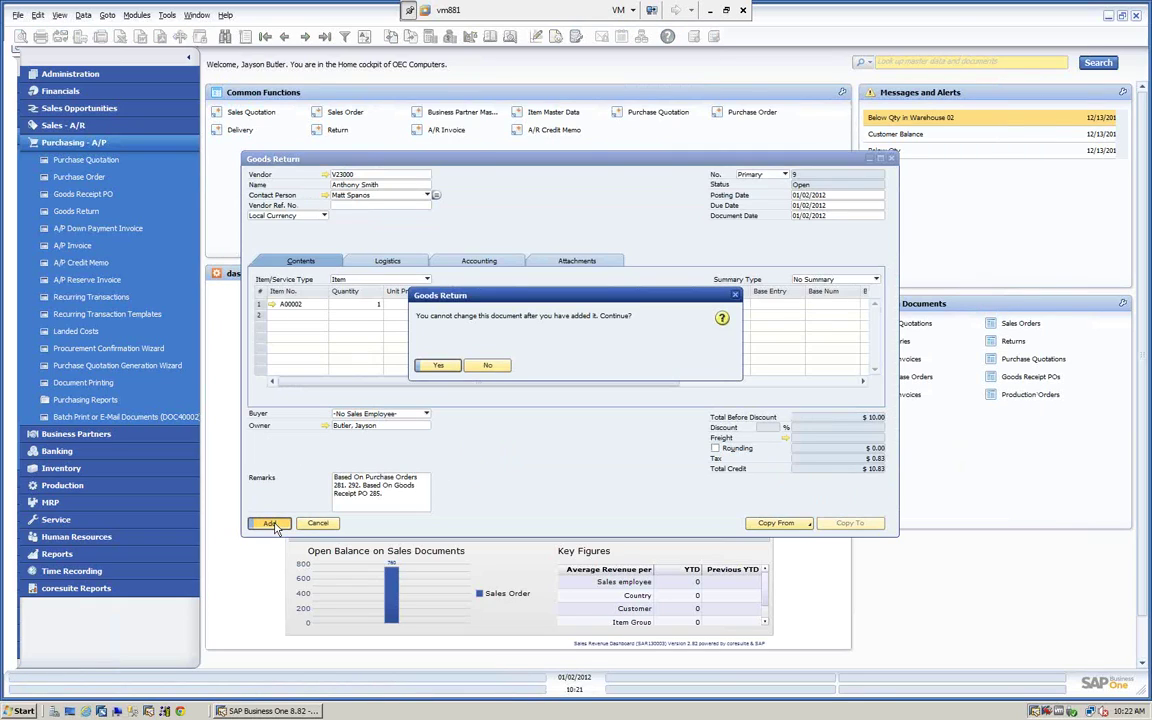
click(437, 365)
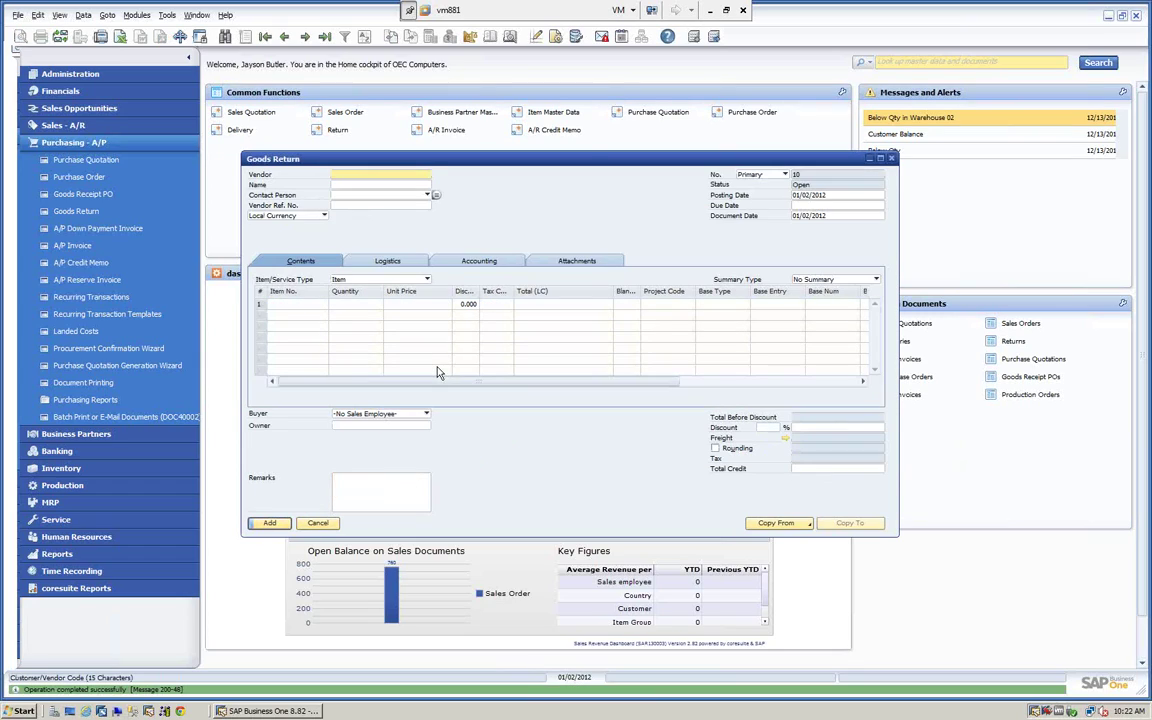
click(325, 38)
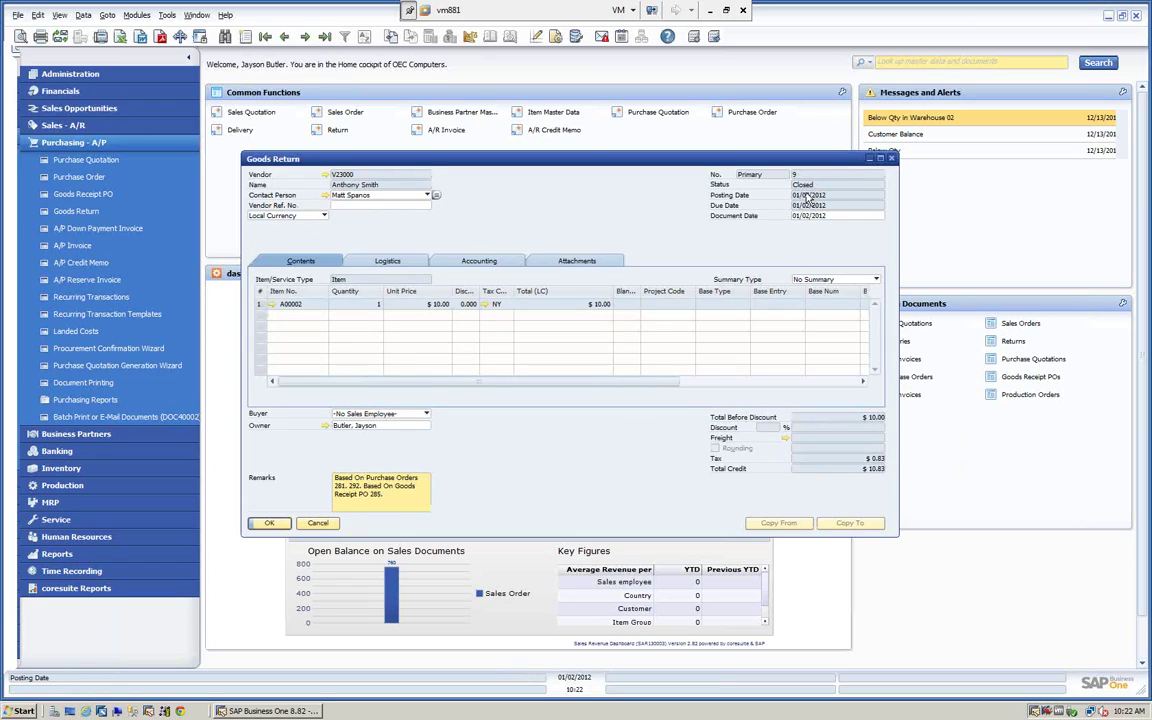
Step: Inspect the journal entry posted by the goods return through its accounting details, and close the entry
right_click(584, 207)
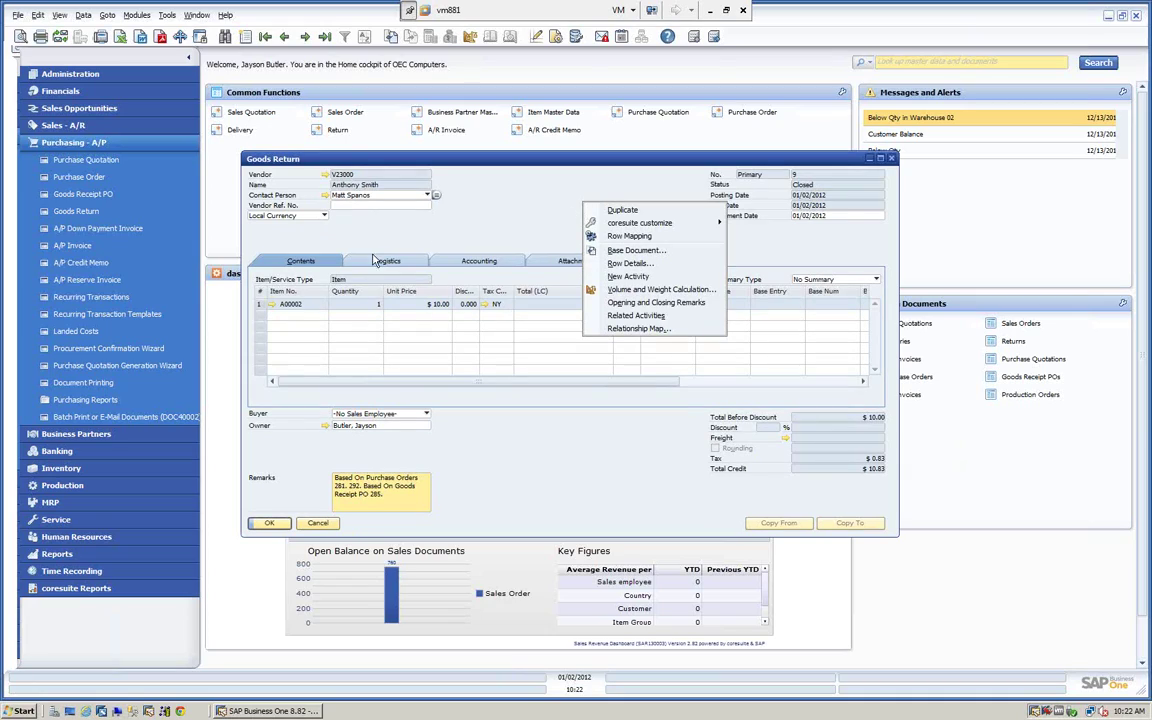
click(480, 260)
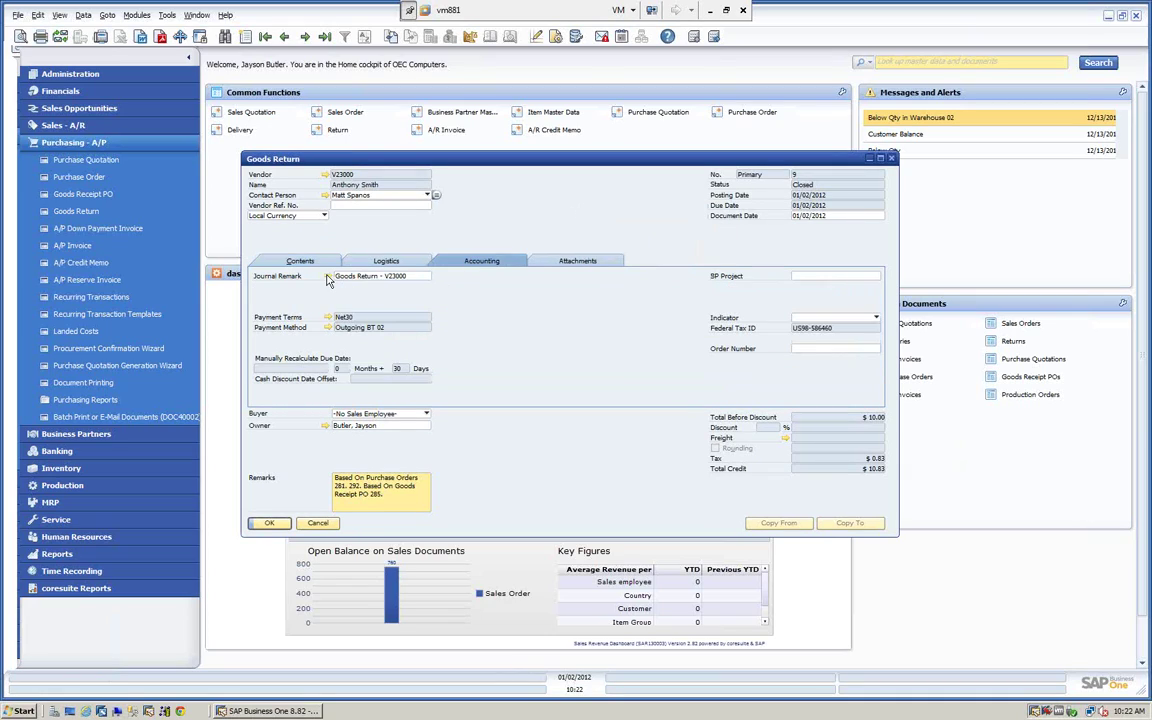
click(327, 277)
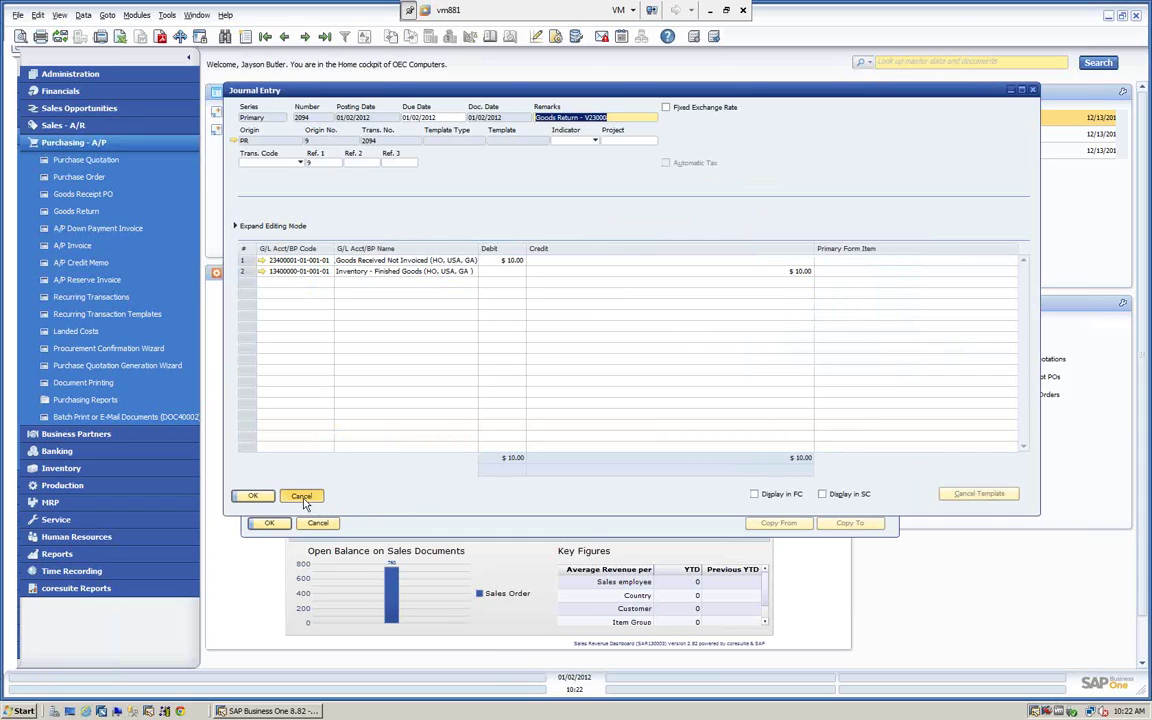
click(256, 495)
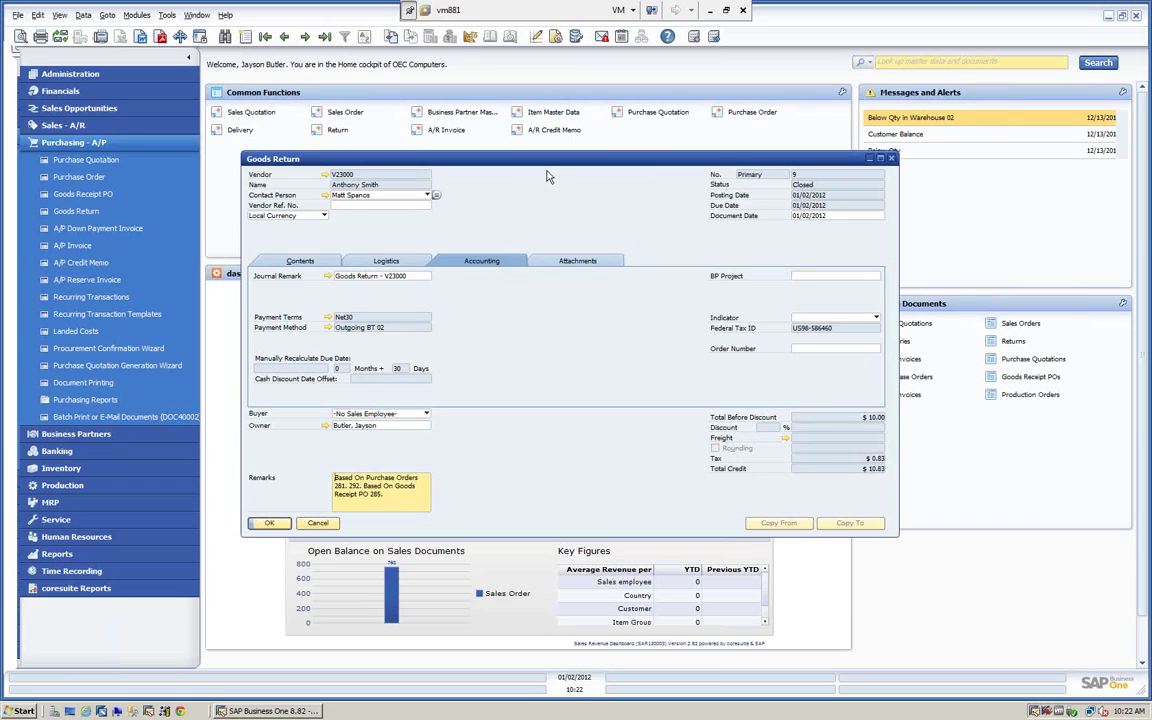
Step: Examine the goods return's relationship map, including the linked goods receipt PO and its rows, and close the map
right_click(565, 209)
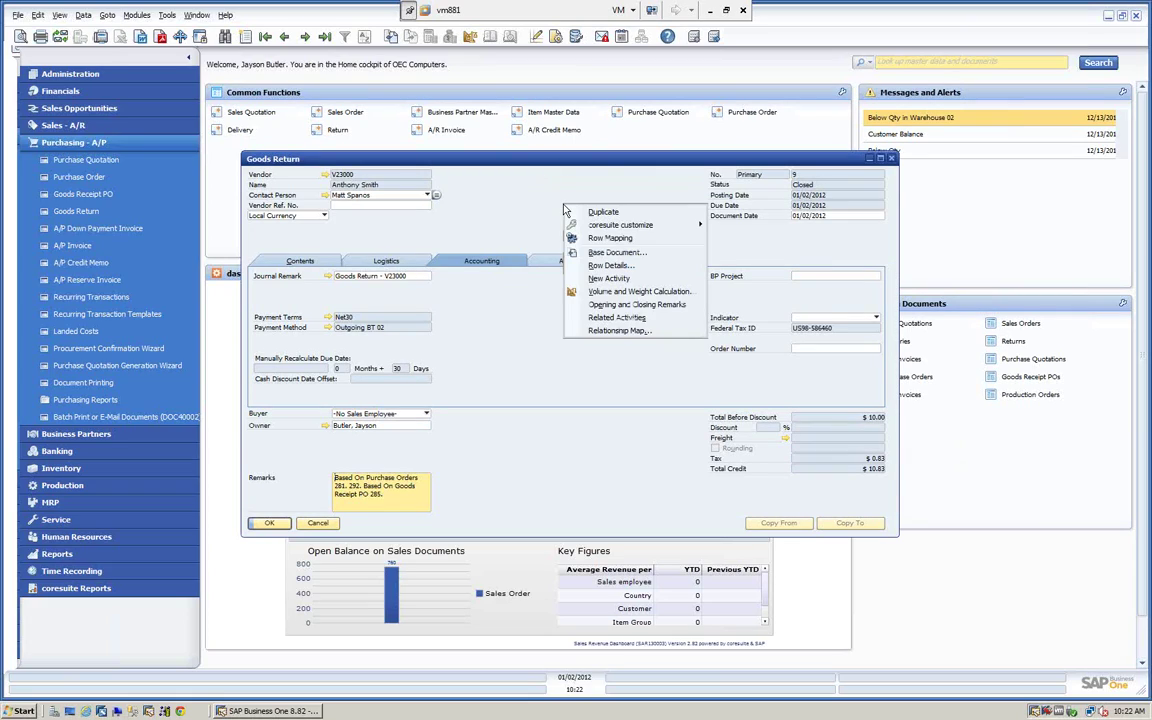
click(614, 332)
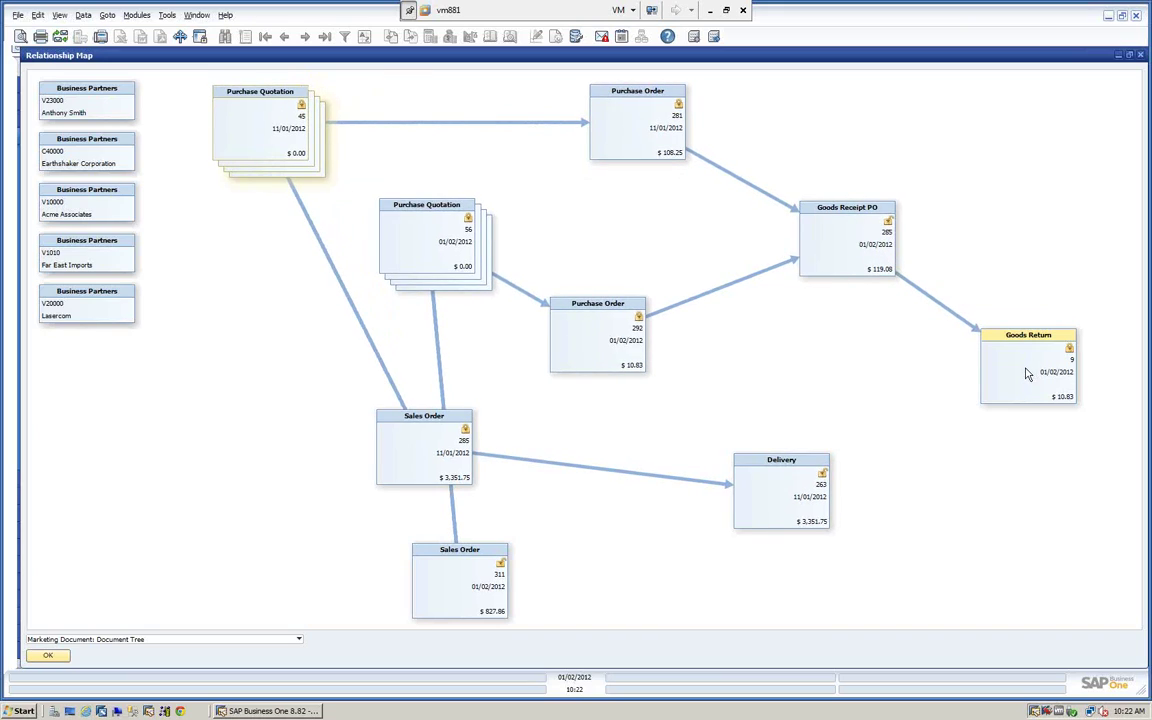
double_click(846, 211)
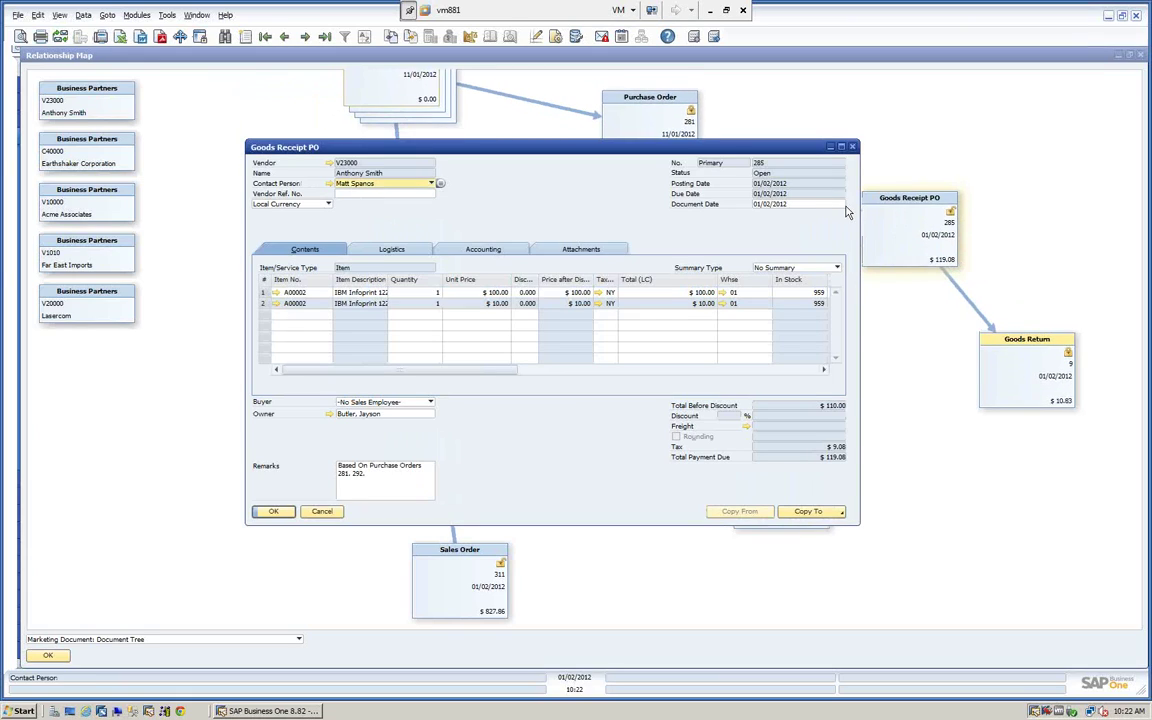
drag(455, 372, 437, 316)
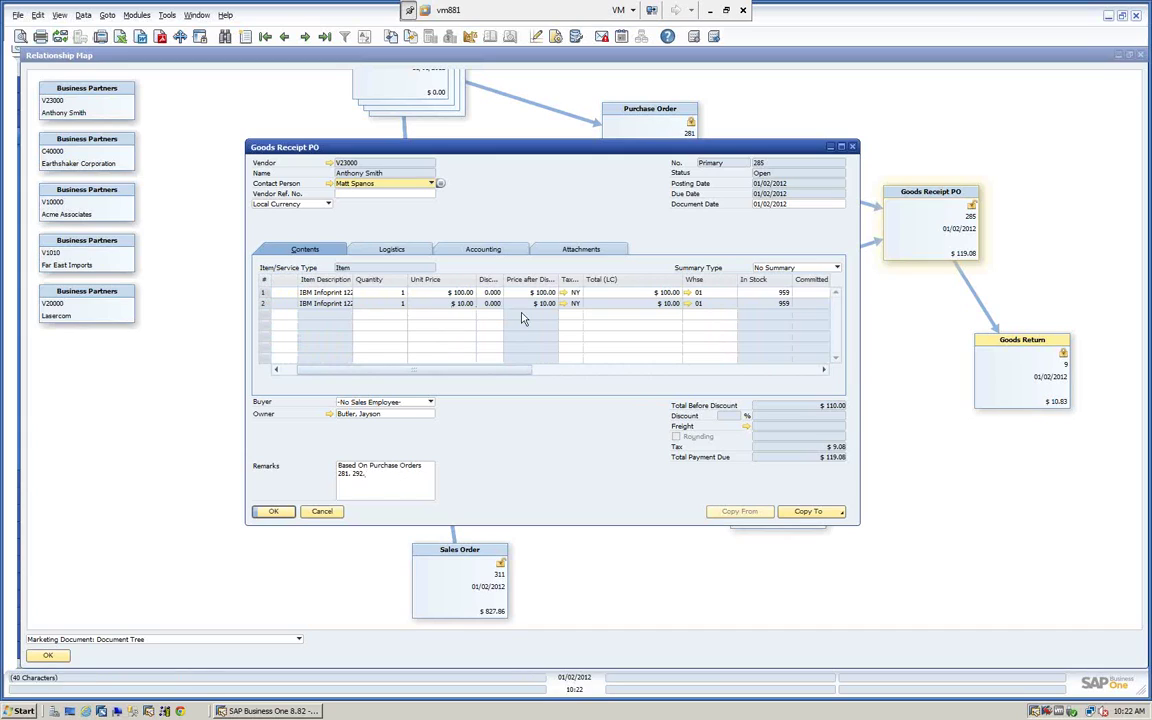
click(321, 511)
drag(360, 86, 272, 167)
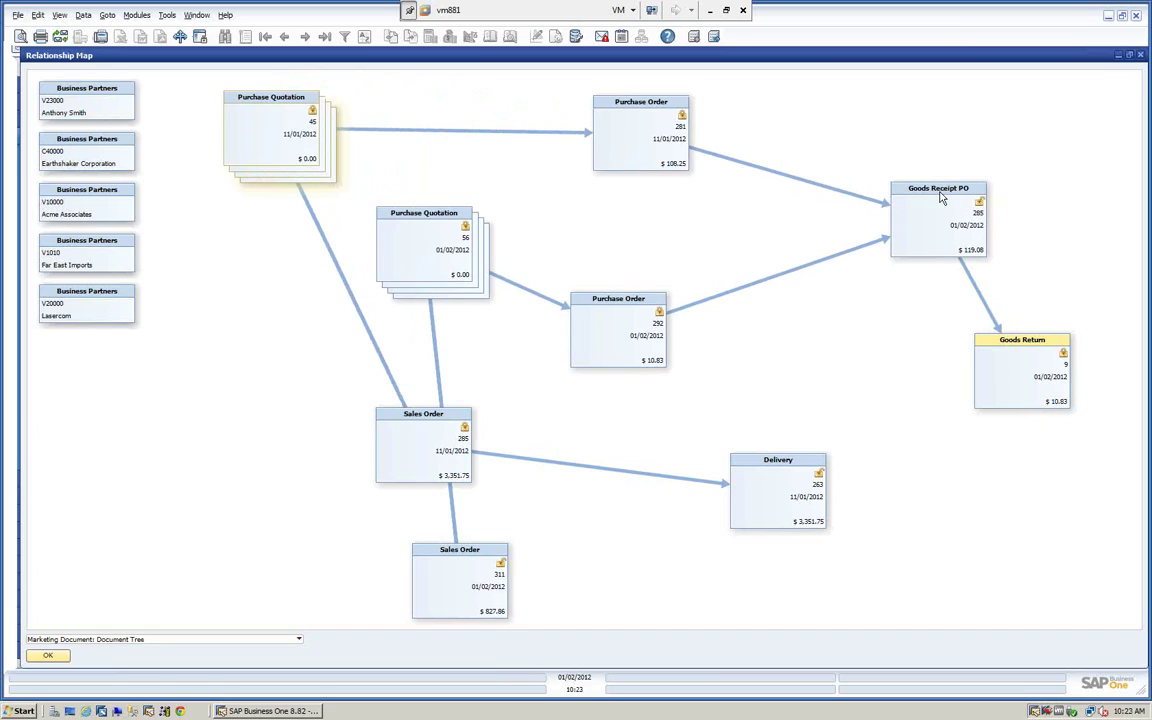
click(1141, 56)
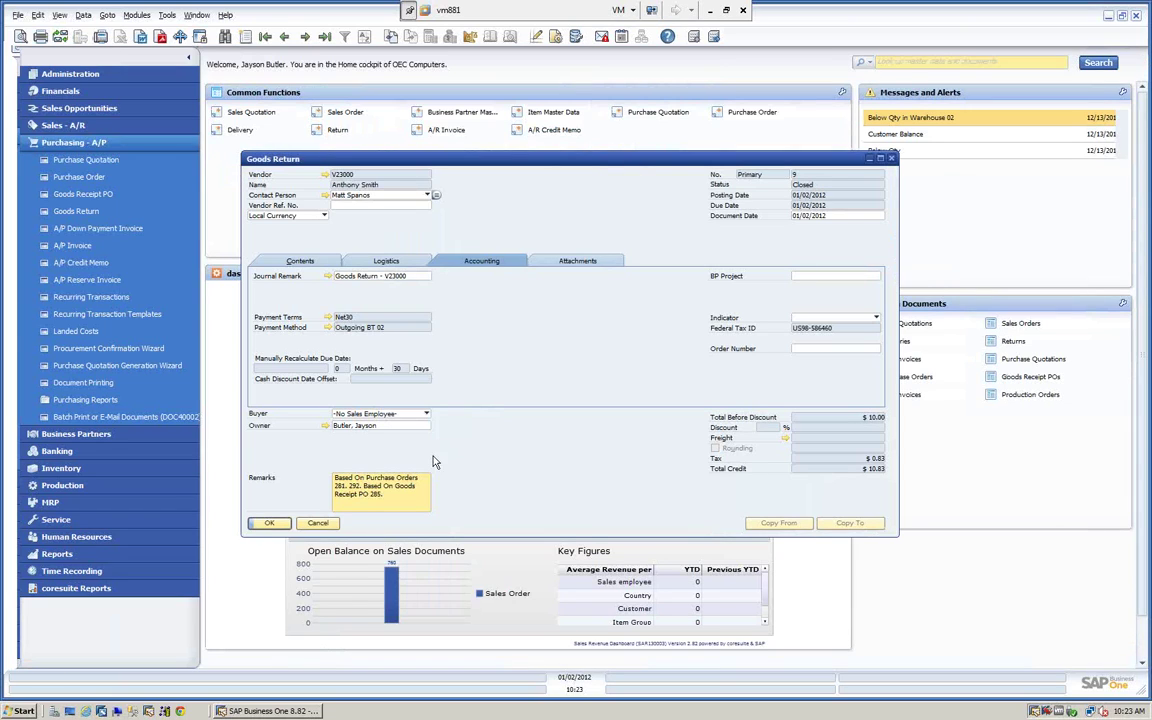
Step: Start a new A/P invoice for the same vendor, using the vendor code copied from the goods return
right_click(356, 178)
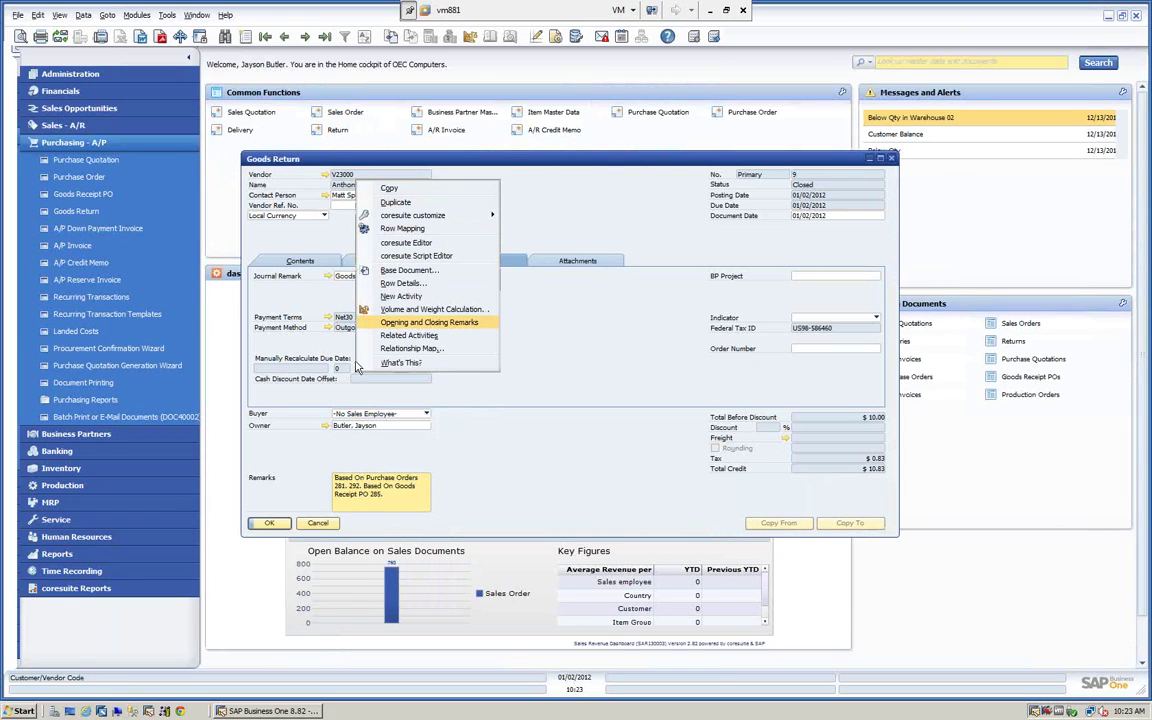
click(389, 189)
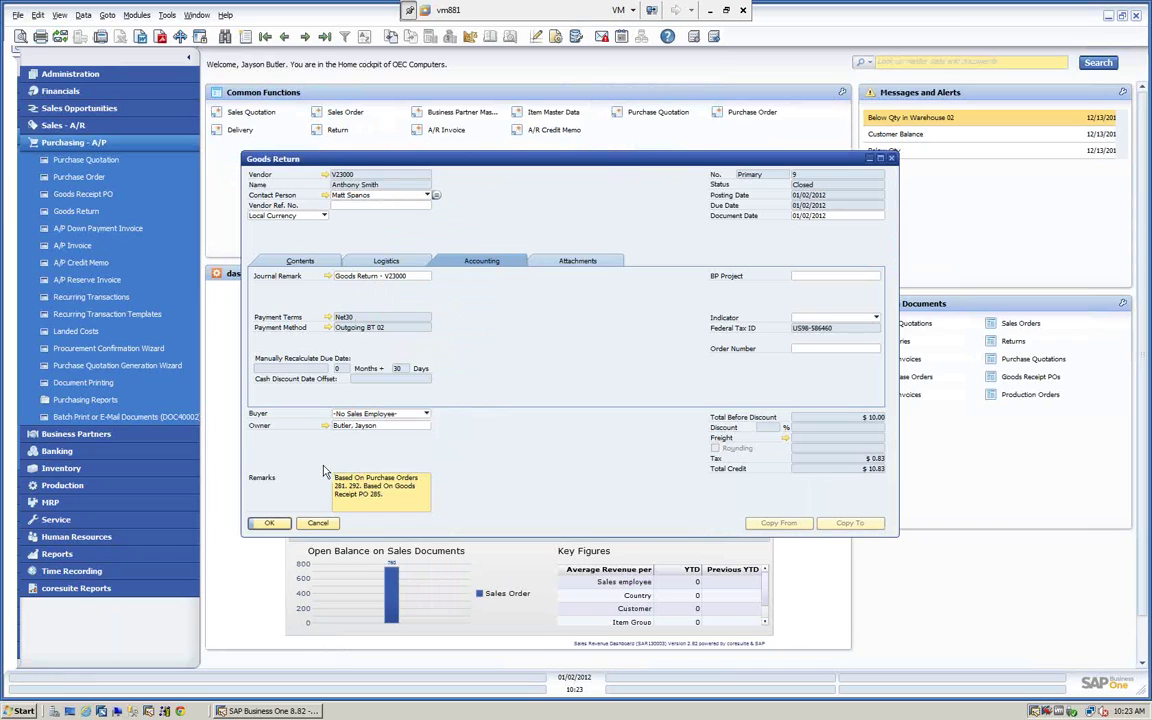
click(317, 524)
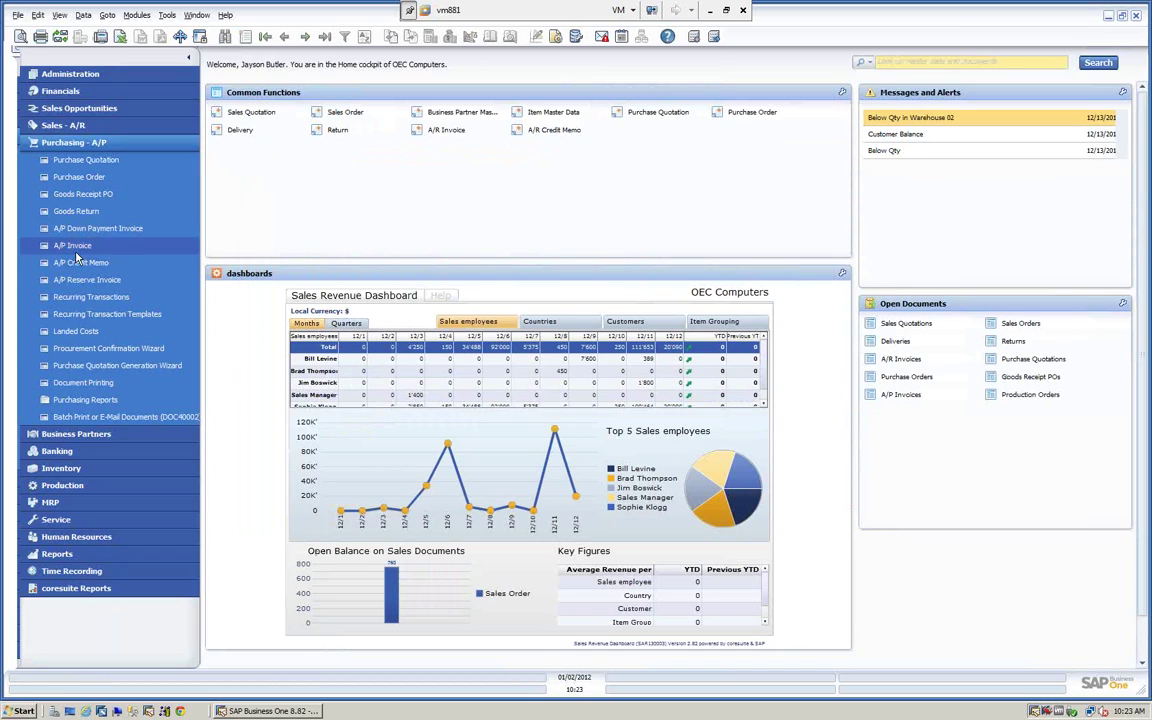
click(72, 245)
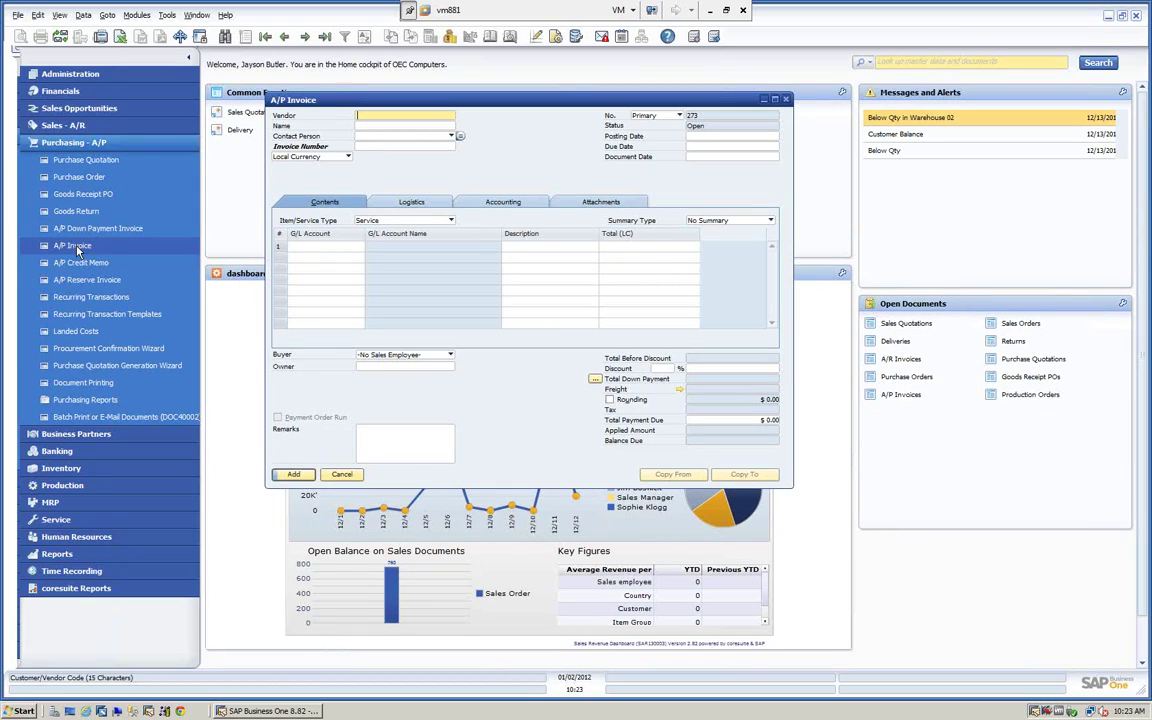
right_click(366, 117)
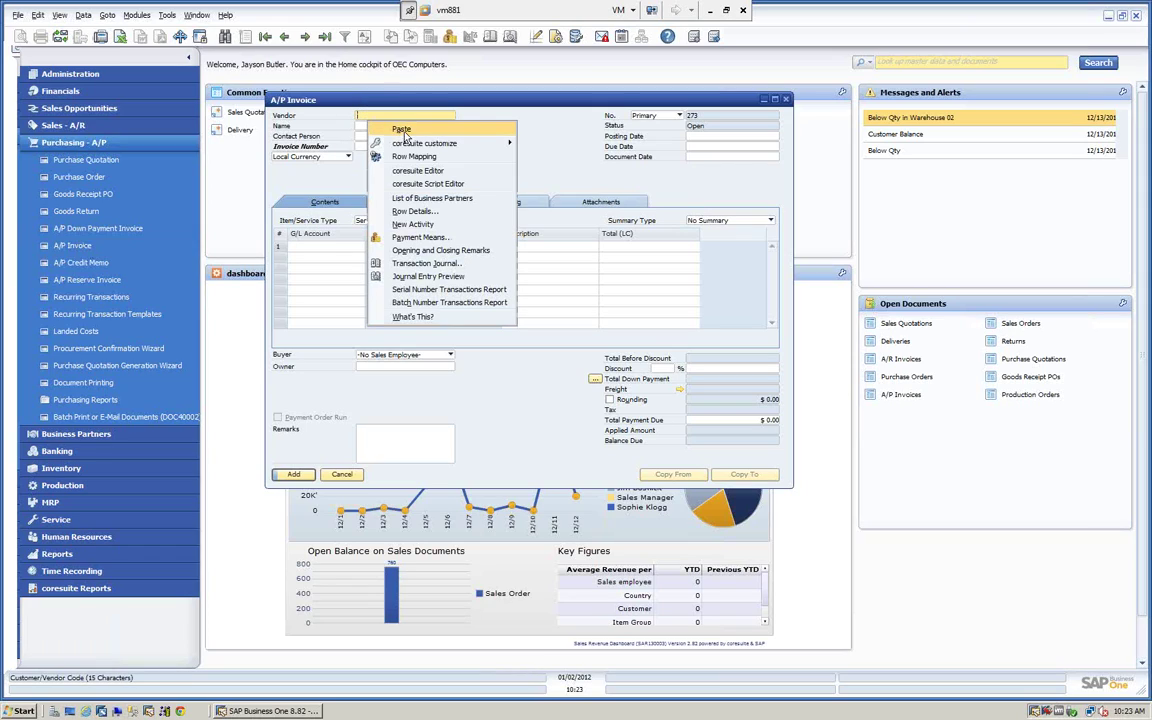
click(401, 129)
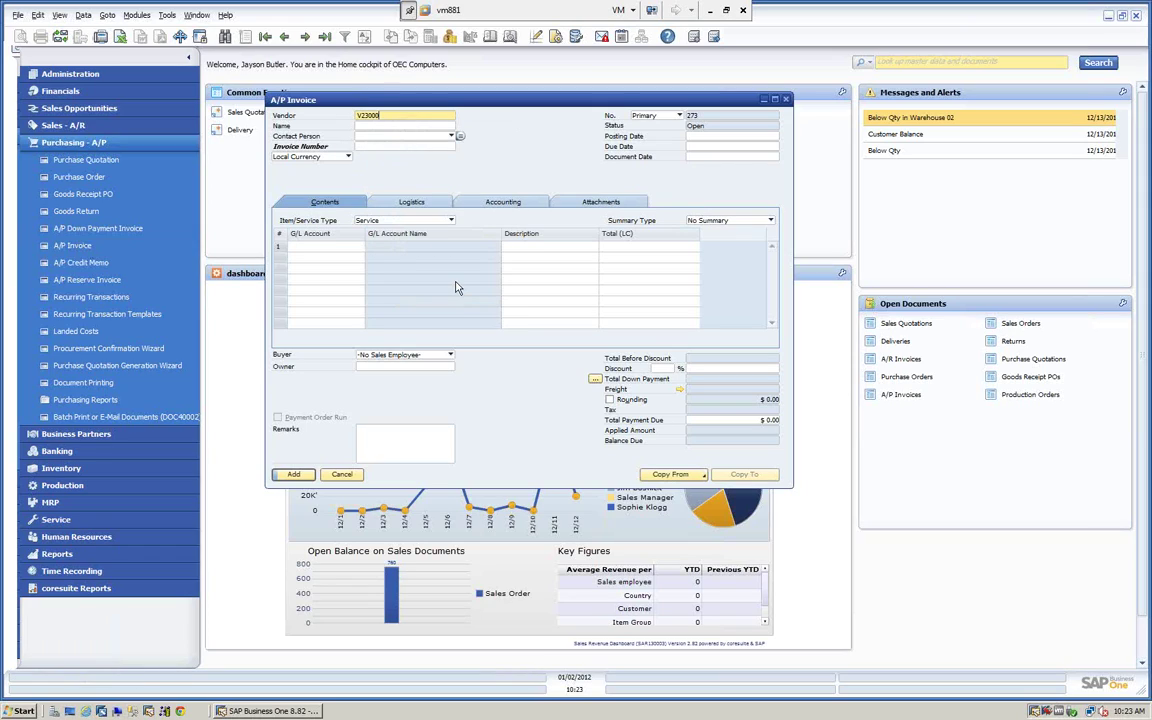
click(676, 478)
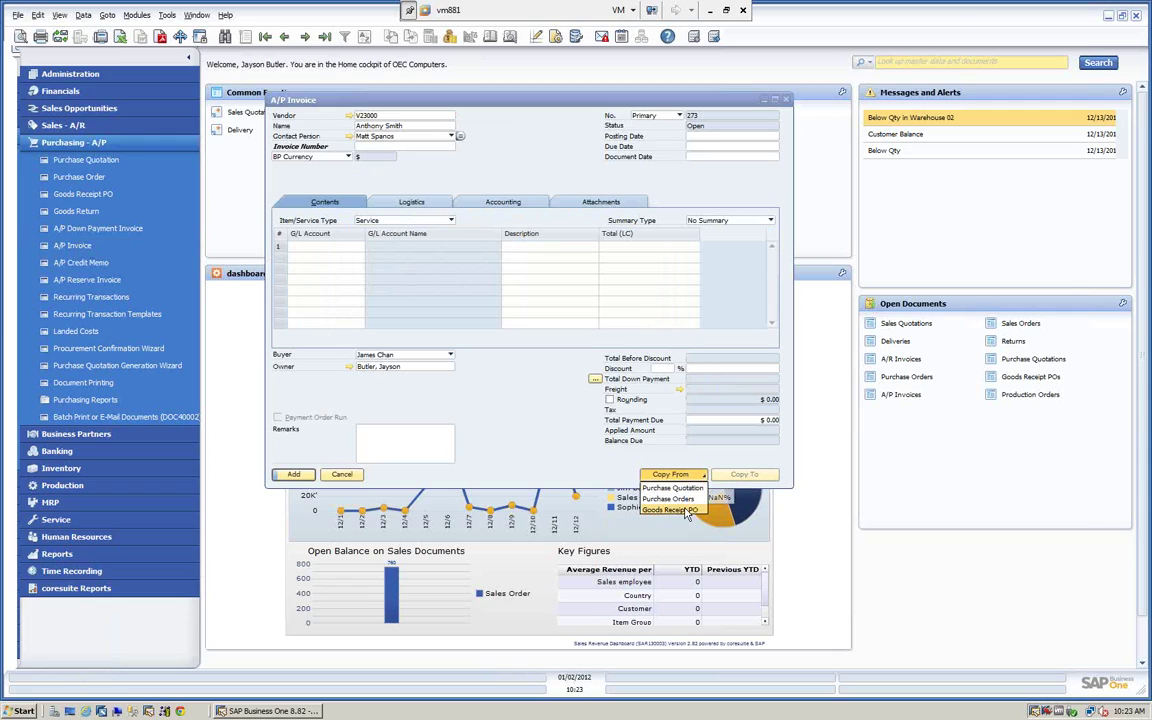
click(675, 512)
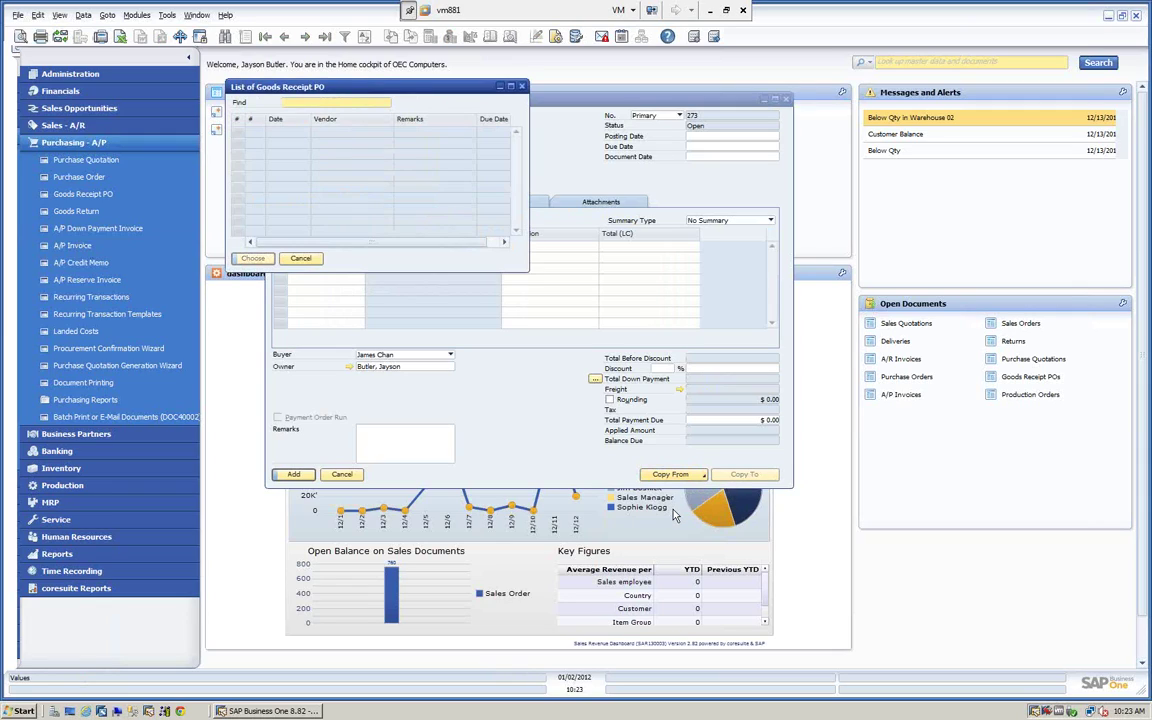
click(301, 260)
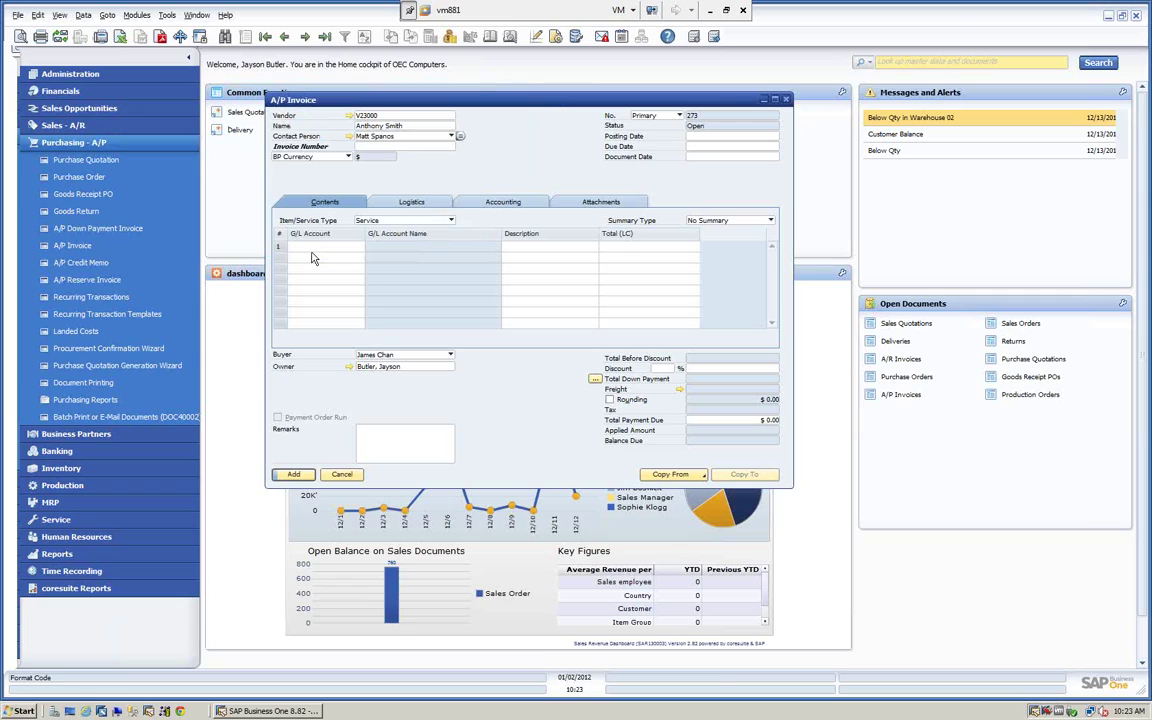
Step: Switch the A/P invoice to the Item type and choose all of the vendor's listed goods receipt POs as base documents
click(448, 222)
click(372, 236)
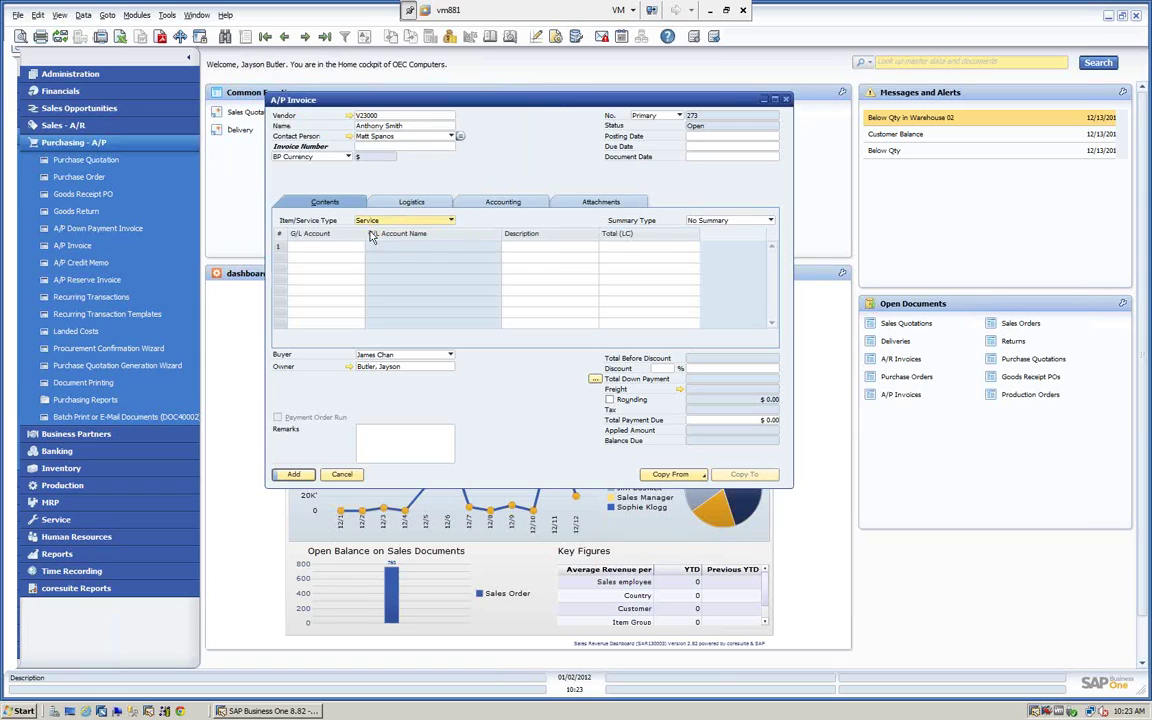
click(672, 474)
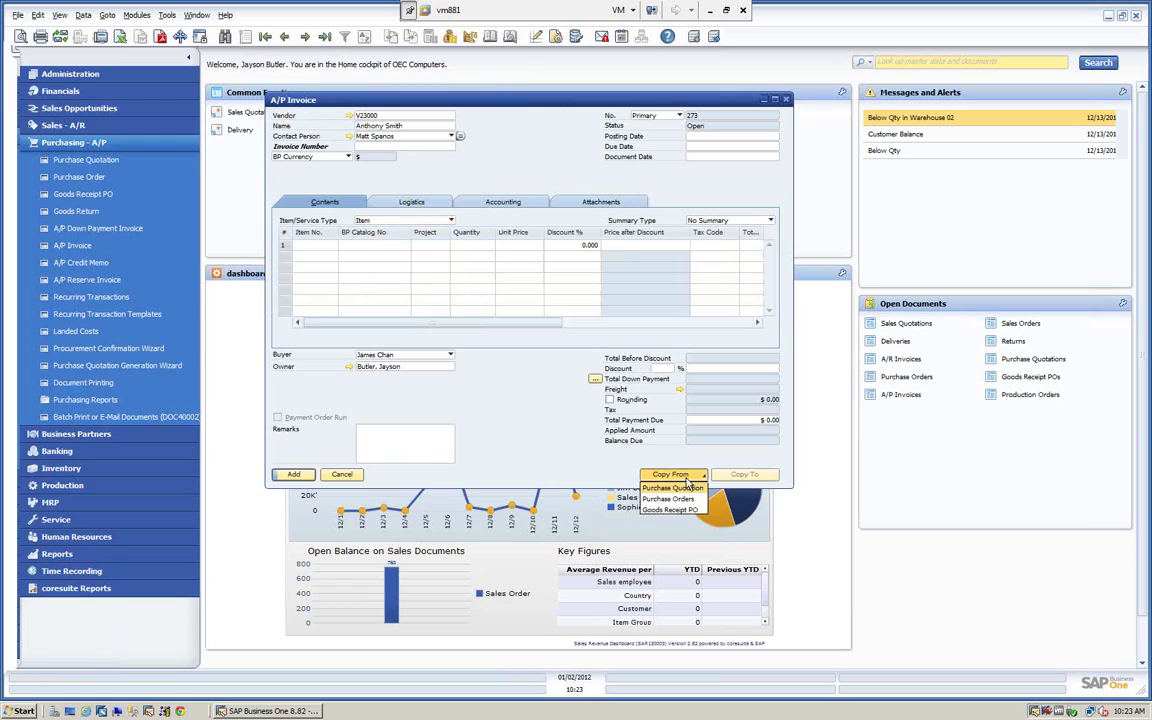
click(668, 509)
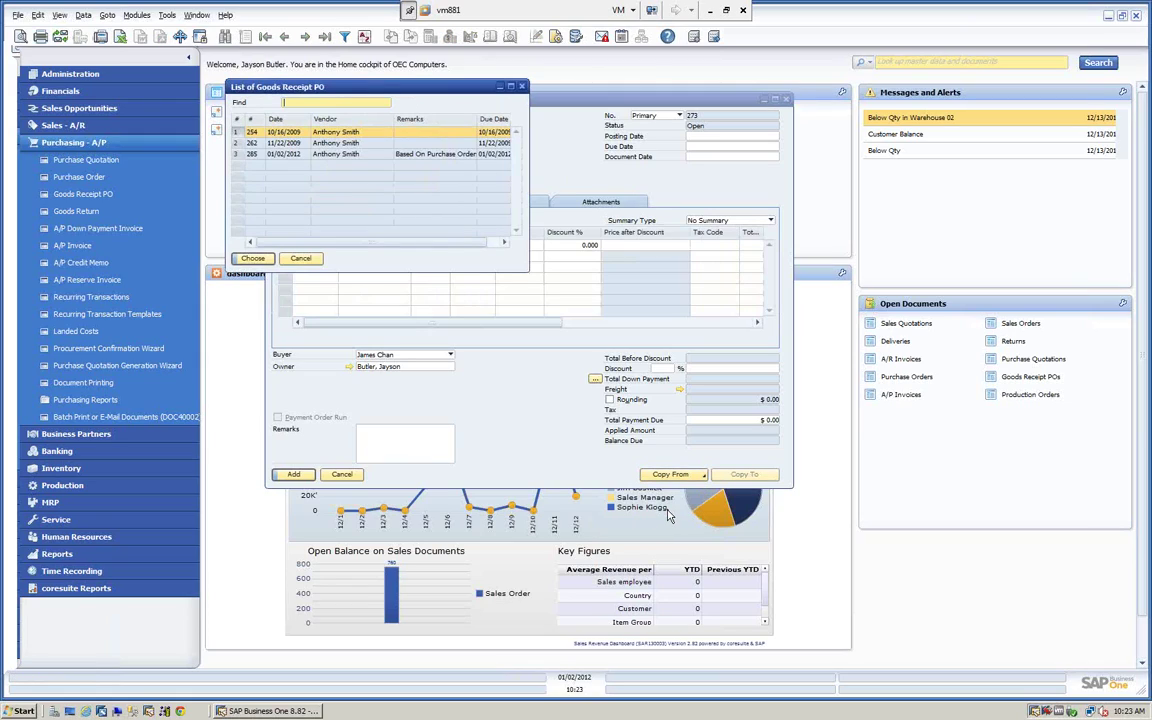
shift+click(249, 154)
click(252, 258)
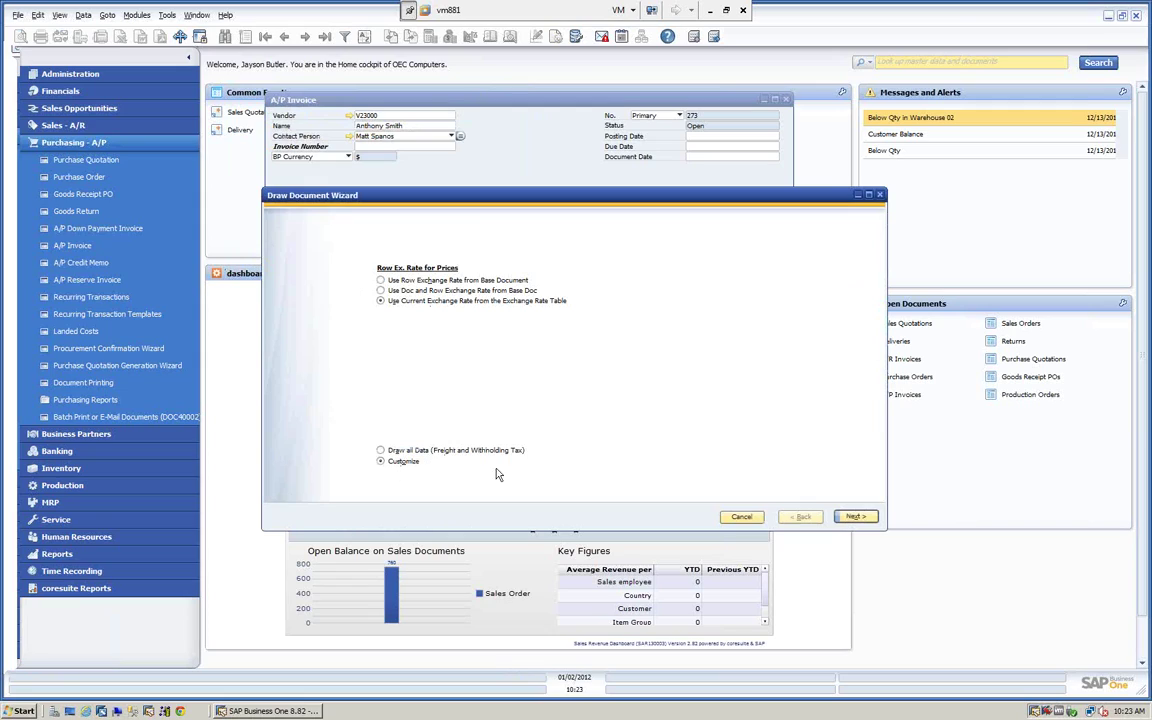
Step: Draw all rows of the chosen receipts into the A/P invoice, using the current exchange rate and Customize option, and accept the differing field values
click(856, 517)
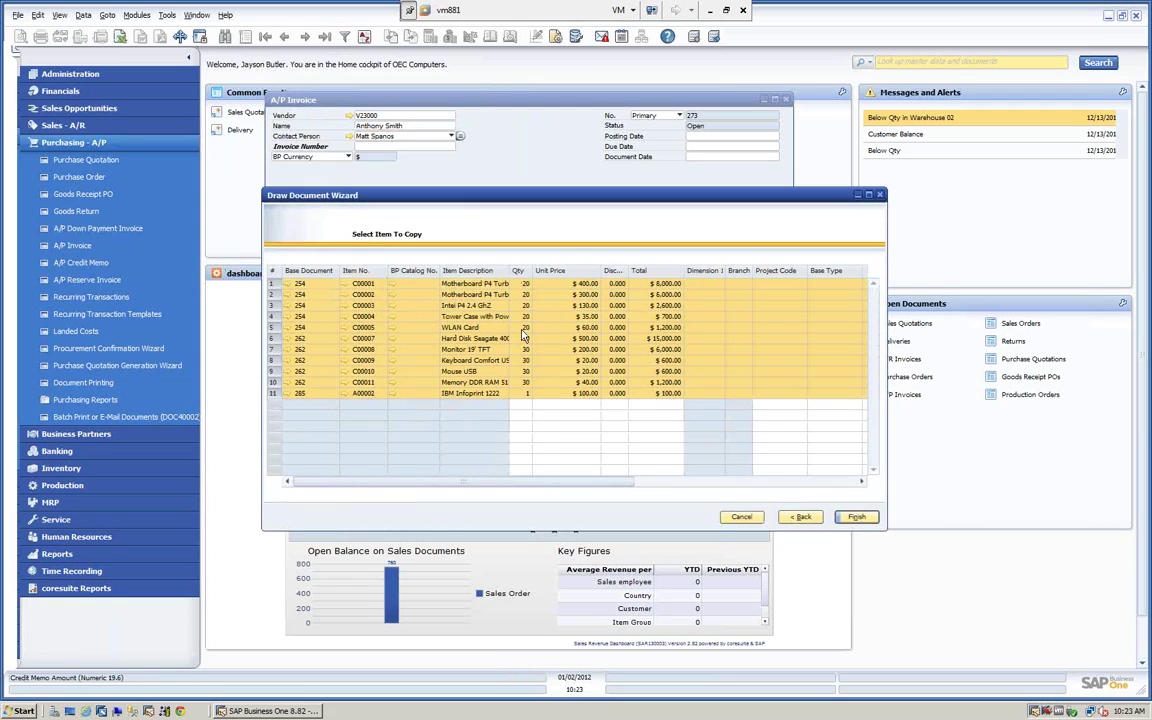
click(857, 517)
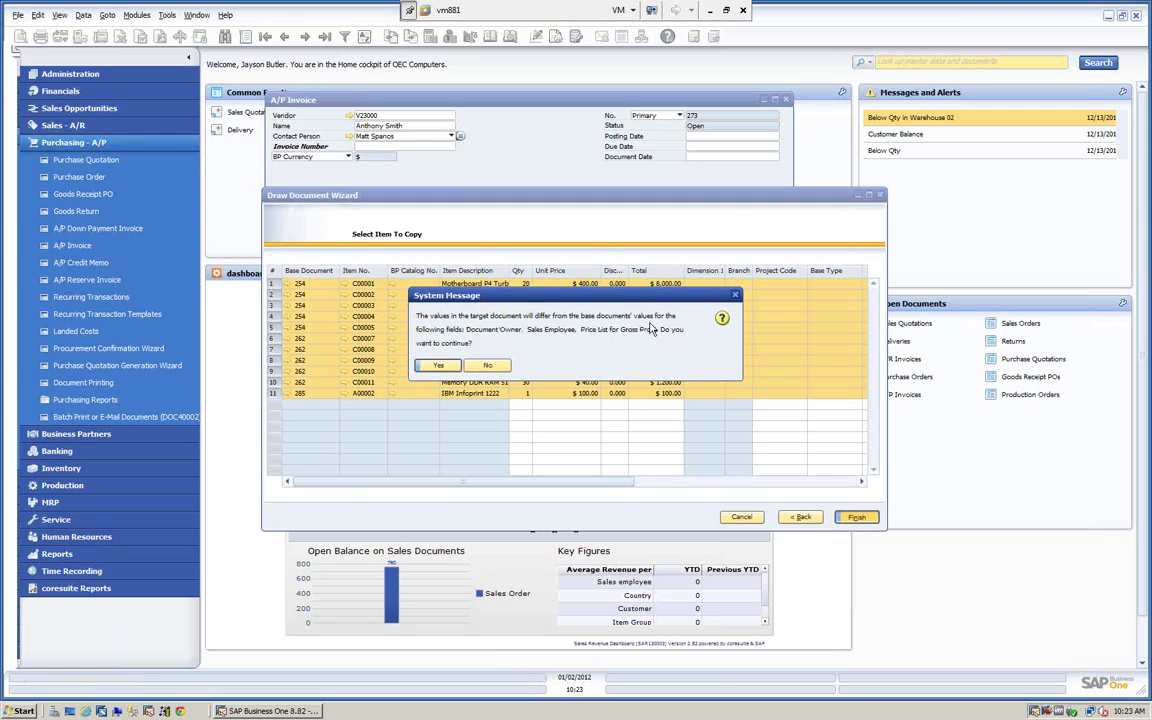
click(439, 366)
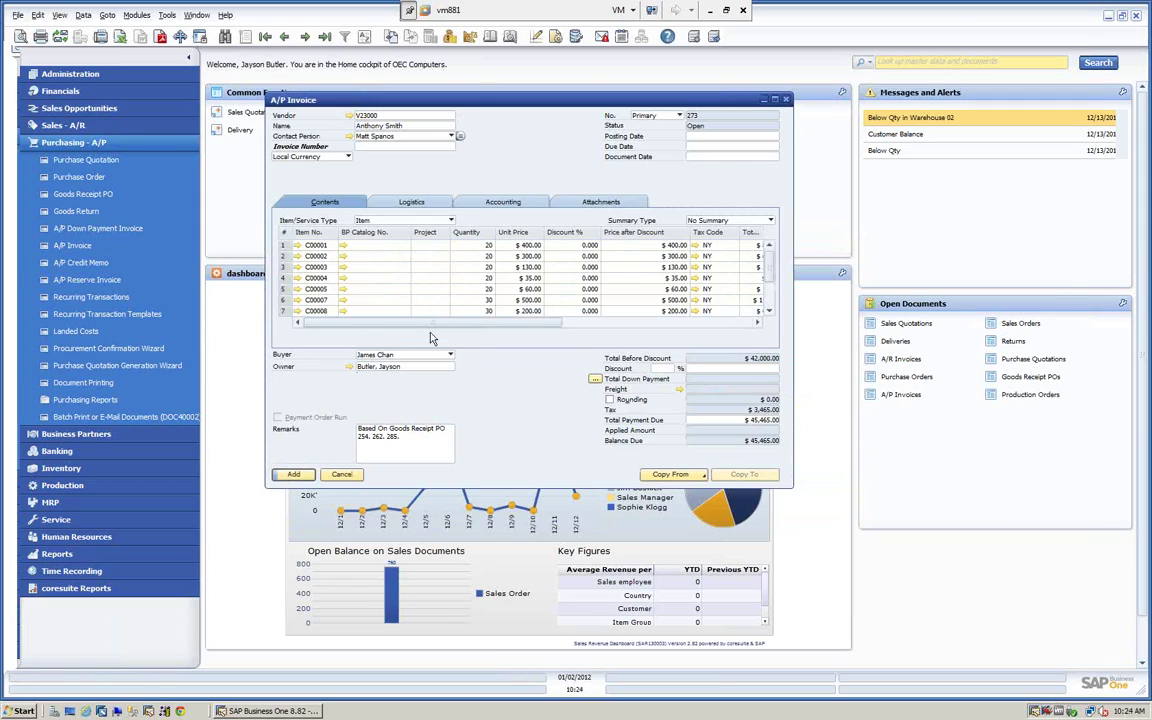
Step: Reposition and widen the A/P invoice window, and enter invoice number 1234 and posting date 01/02/2012
drag(445, 328, 413, 338)
mouse_move(485, 329)
mouse_down()
mouse_move(688, 342)
mouse_move(505, 330)
mouse_up()
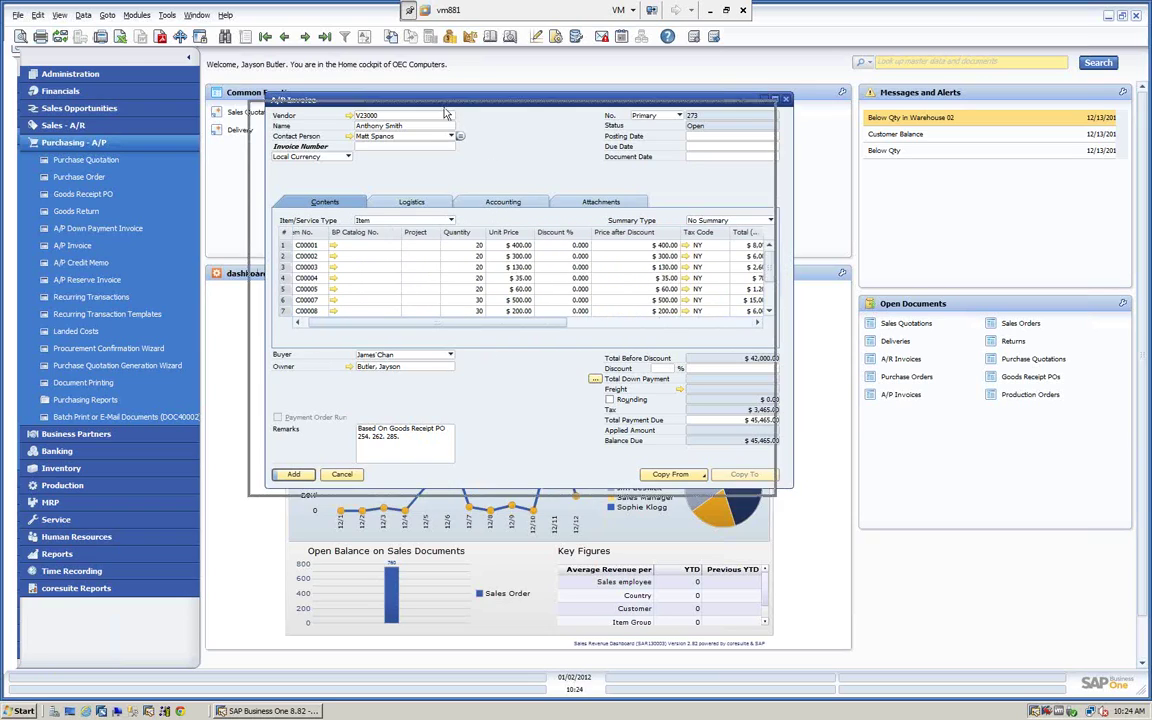
drag(466, 103, 426, 129)
drag(753, 229, 960, 226)
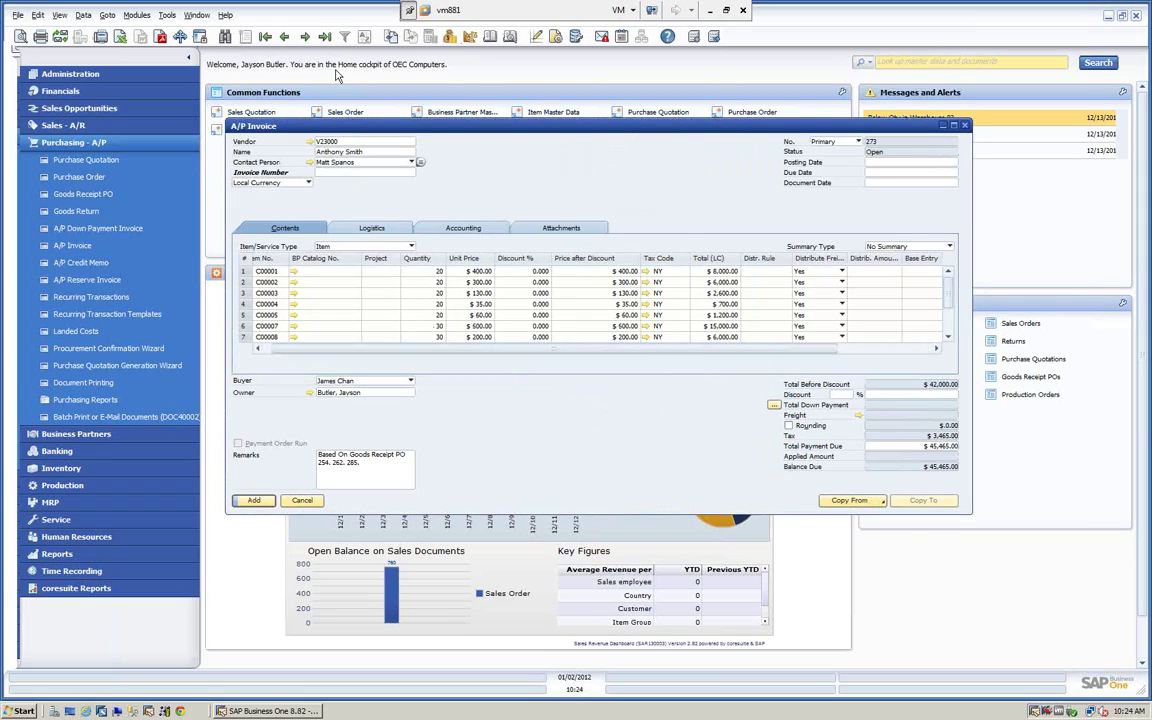
click(338, 173)
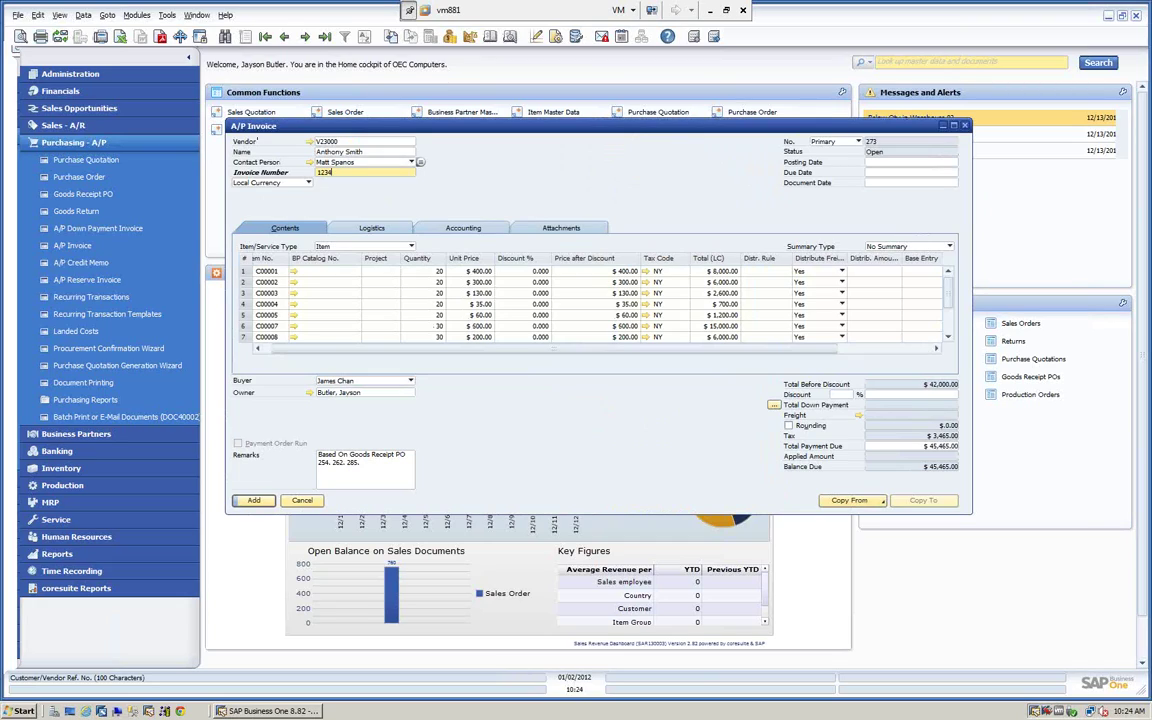
click(908, 163)
key(Tab)
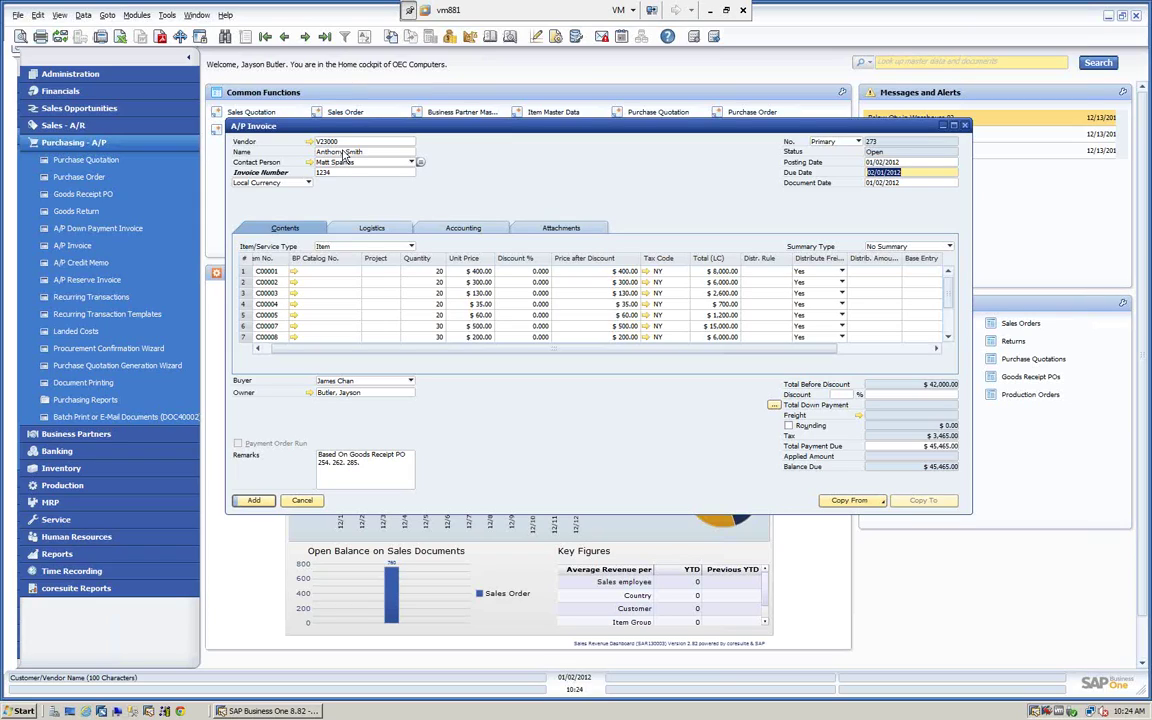
Step: Preview the journal entry that the A/P invoice would post
right_click(588, 177)
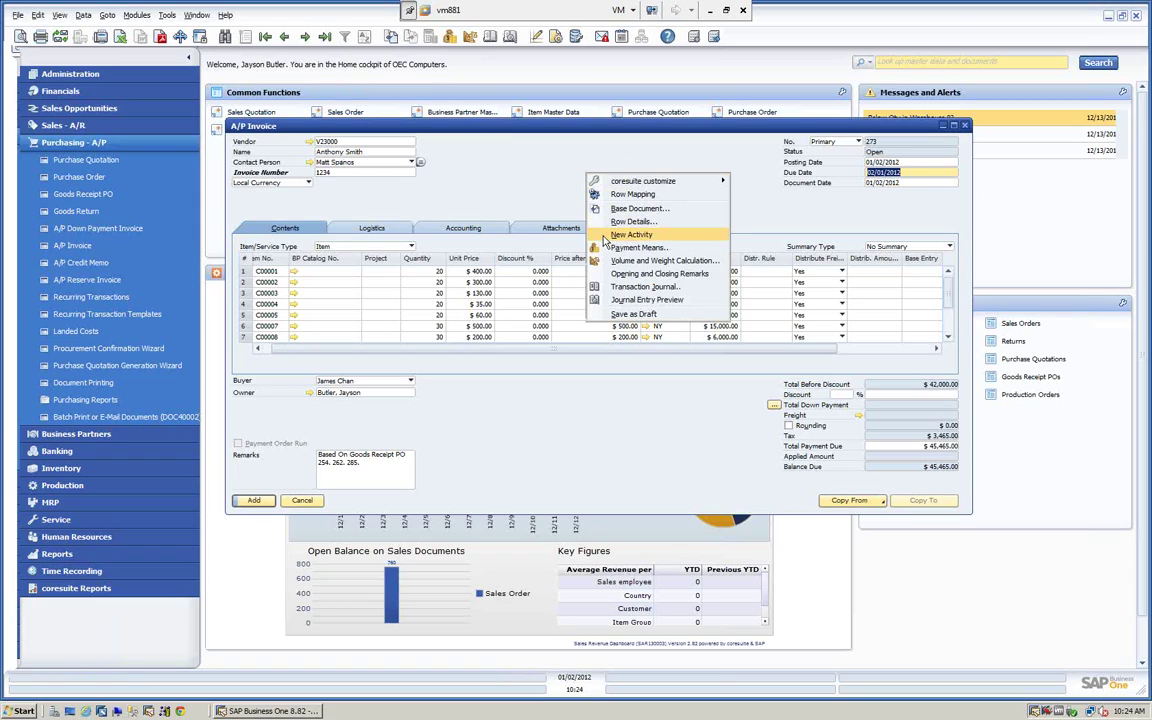
click(631, 301)
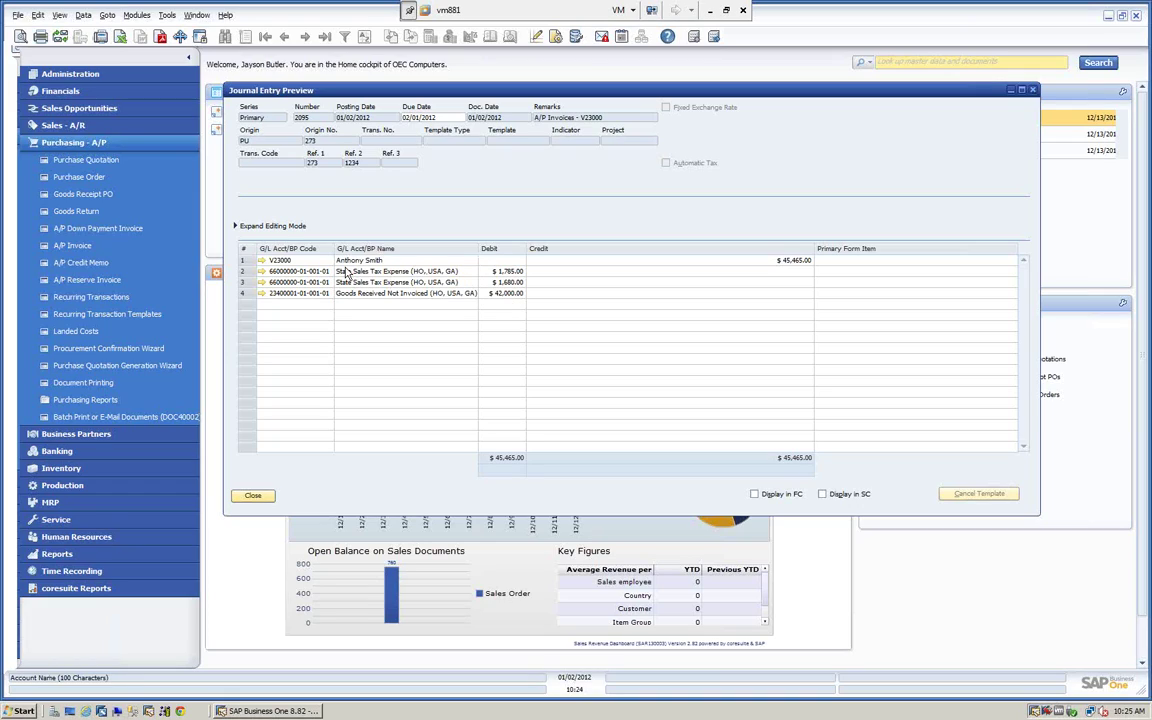
Step: Close the journal entry preview, add the A/P invoice with its no-change condition accepted, and redisplay the newly added invoice
click(253, 496)
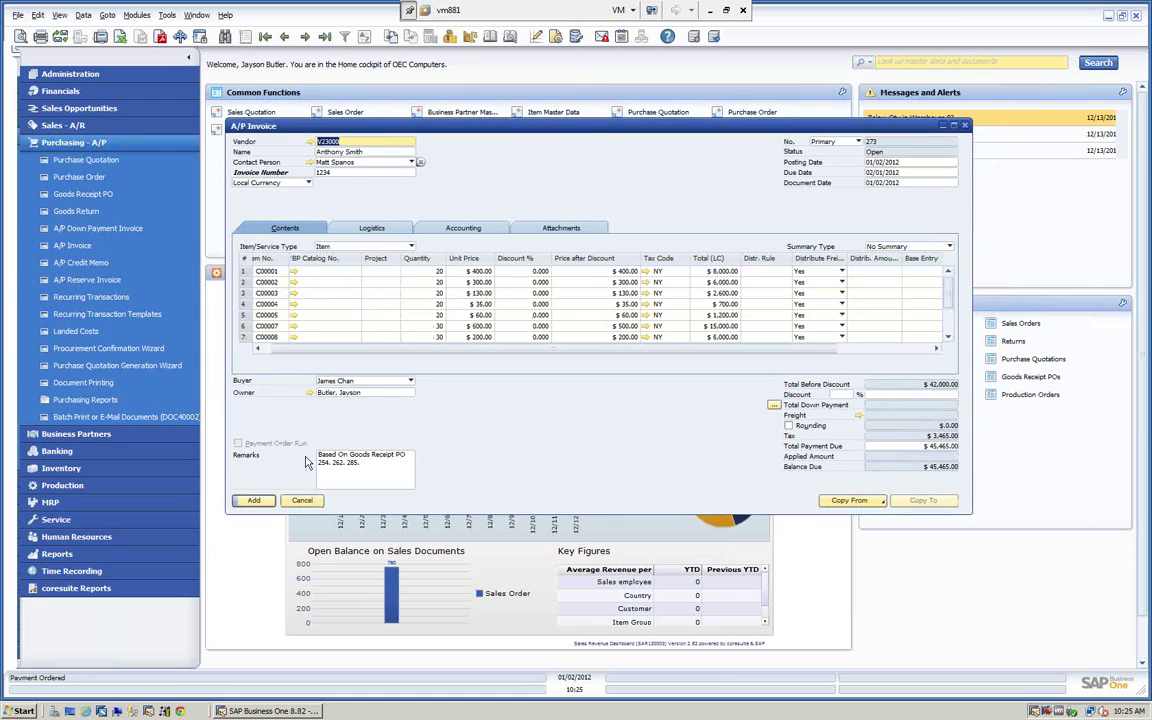
click(255, 503)
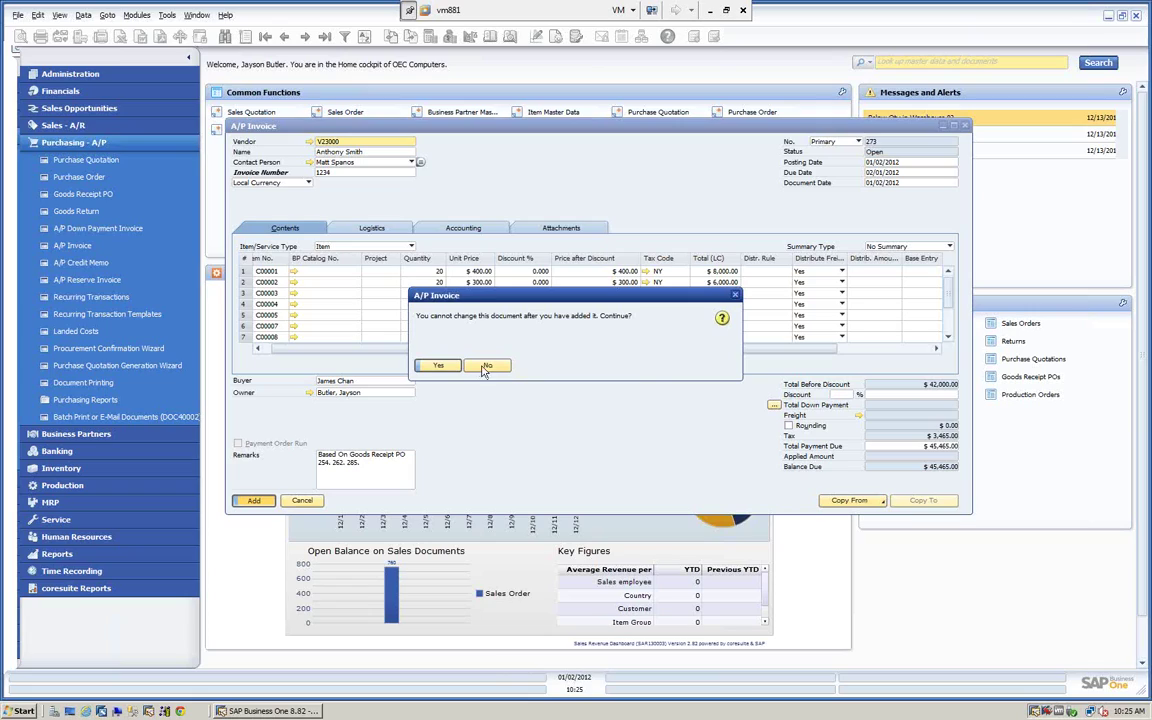
click(440, 366)
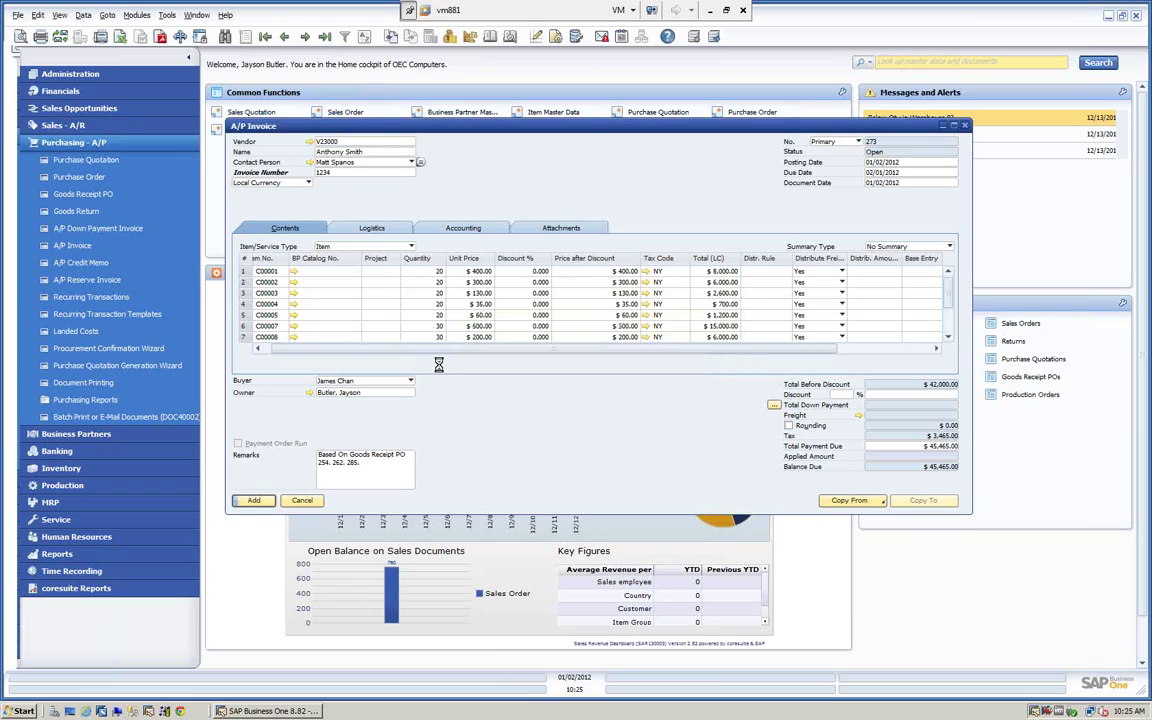
click(325, 37)
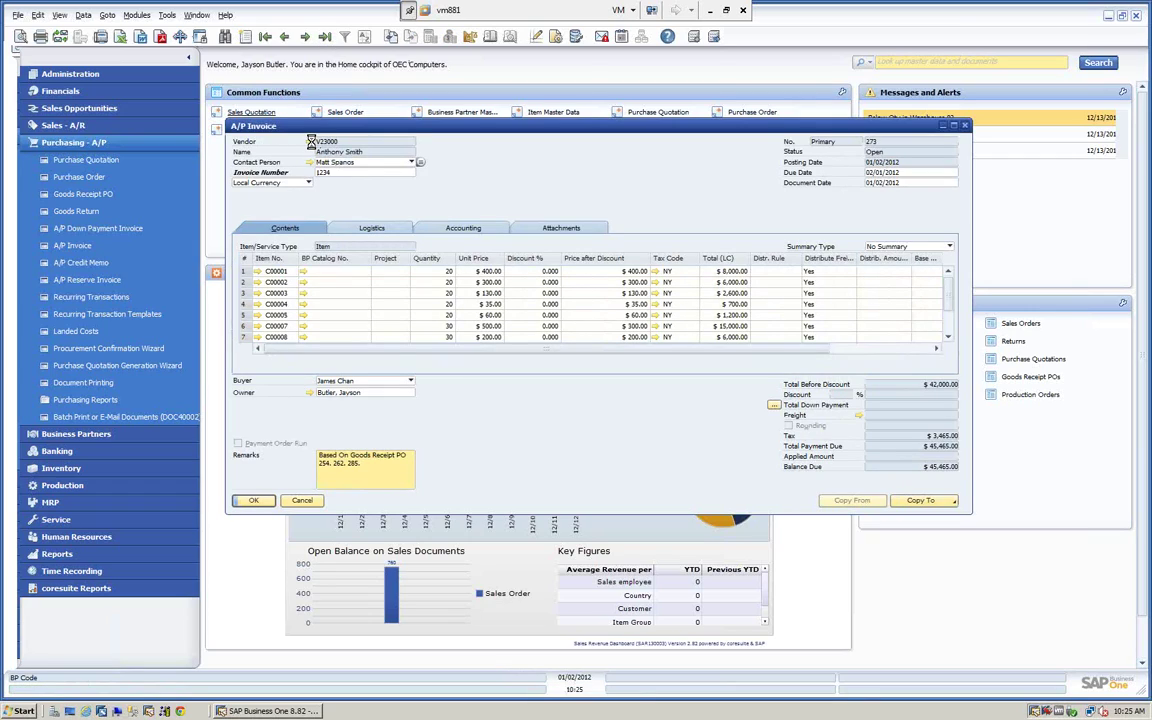
Step: Check the vendor's account balance transactions from the A/P invoice's business partner record, and return to the invoice
click(311, 142)
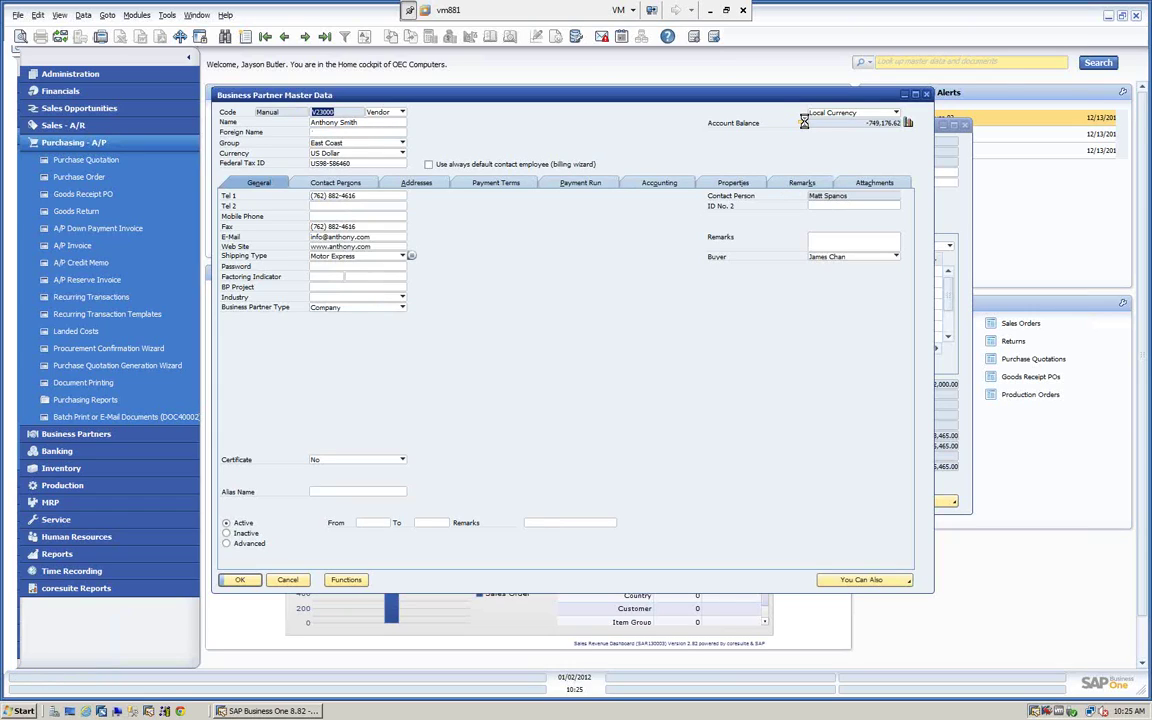
click(802, 123)
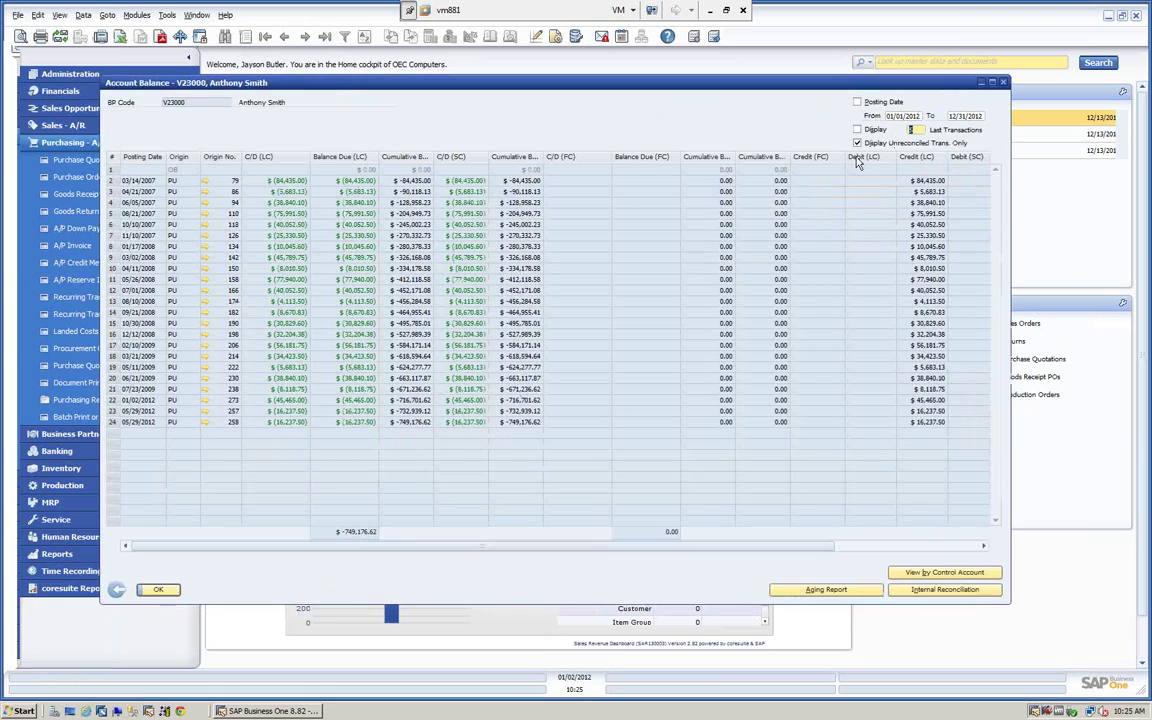
click(158, 589)
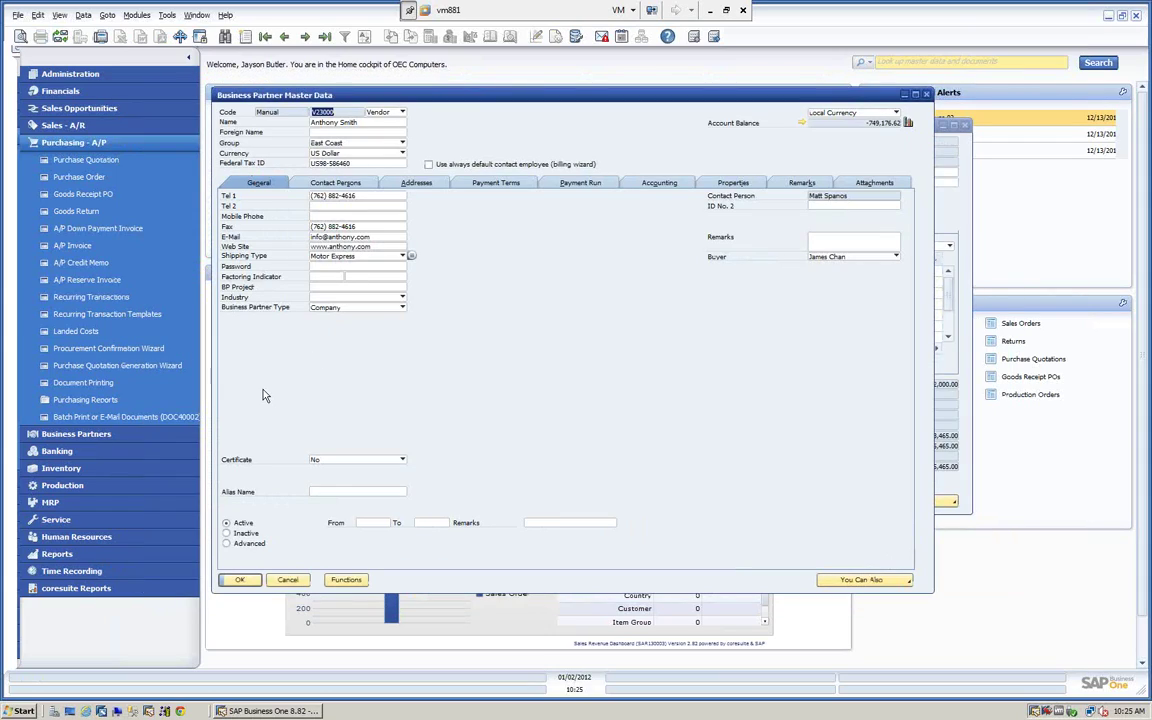
key(Escape)
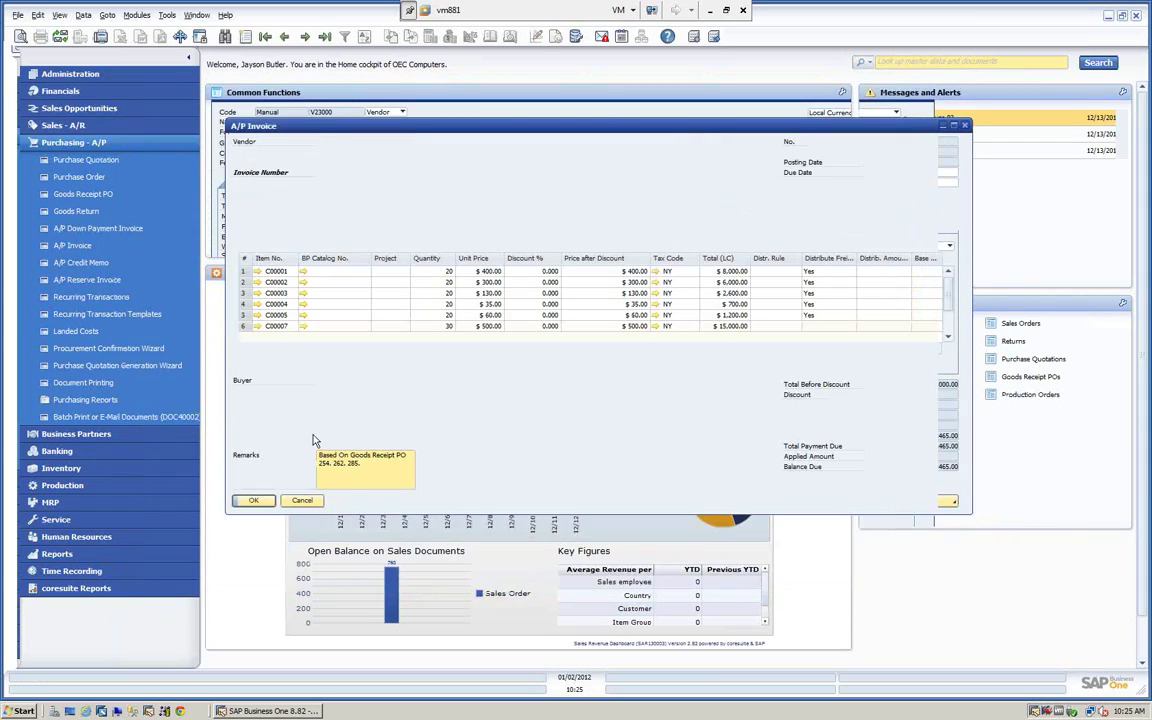
Step: Examine the journal entry posted by the A/P invoice through its accounting details, and return to the invoice contents
click(463, 228)
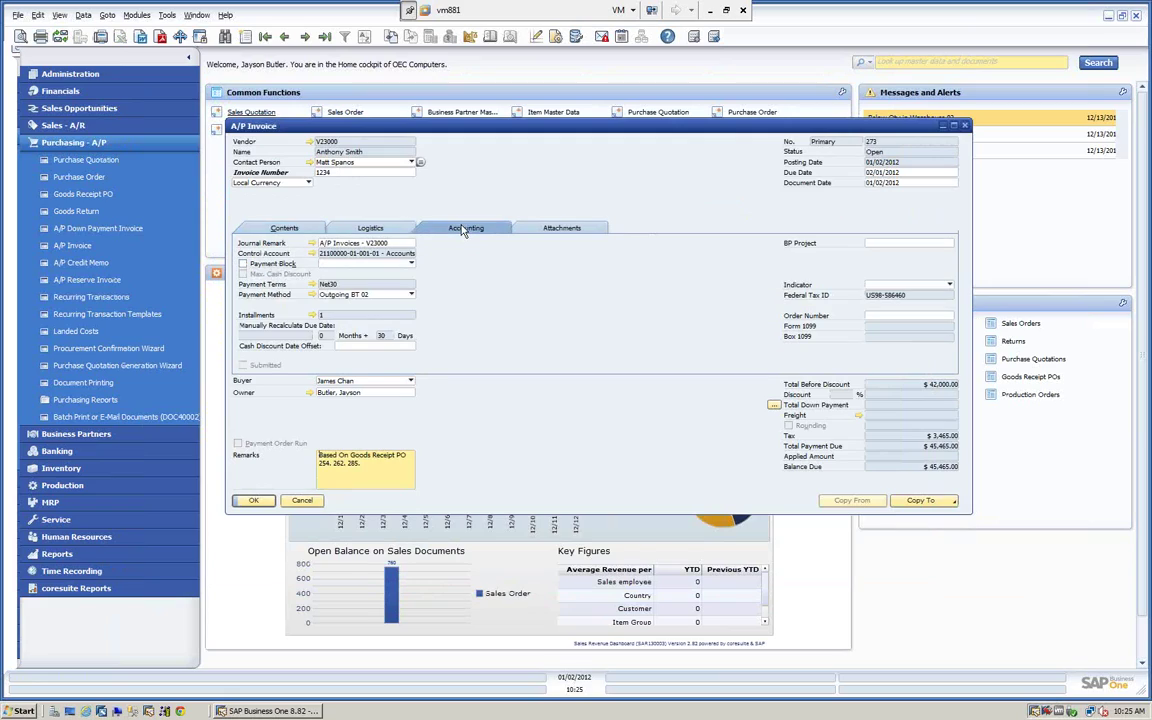
click(311, 243)
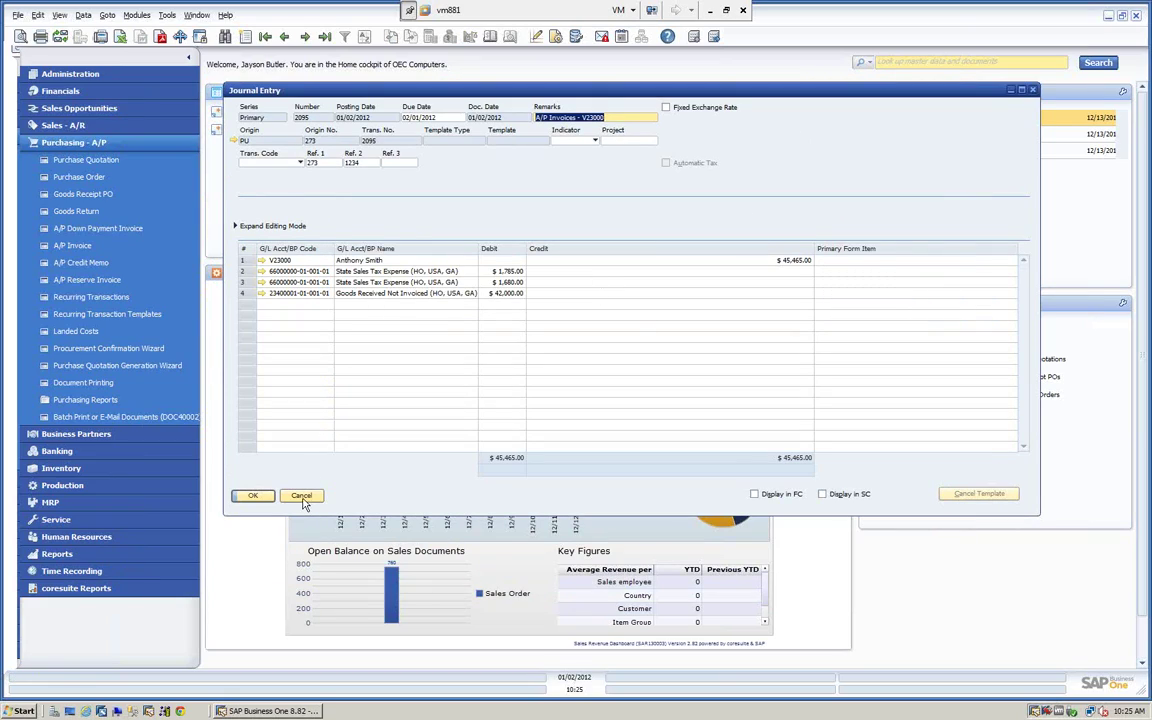
click(302, 497)
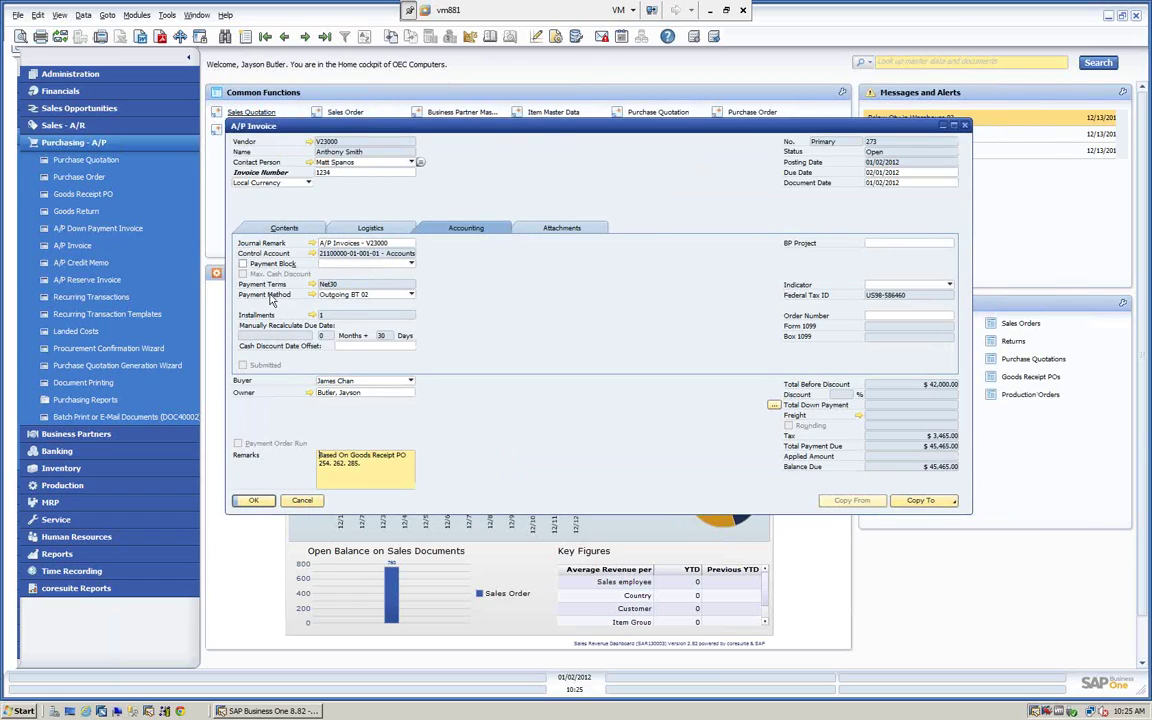
click(286, 229)
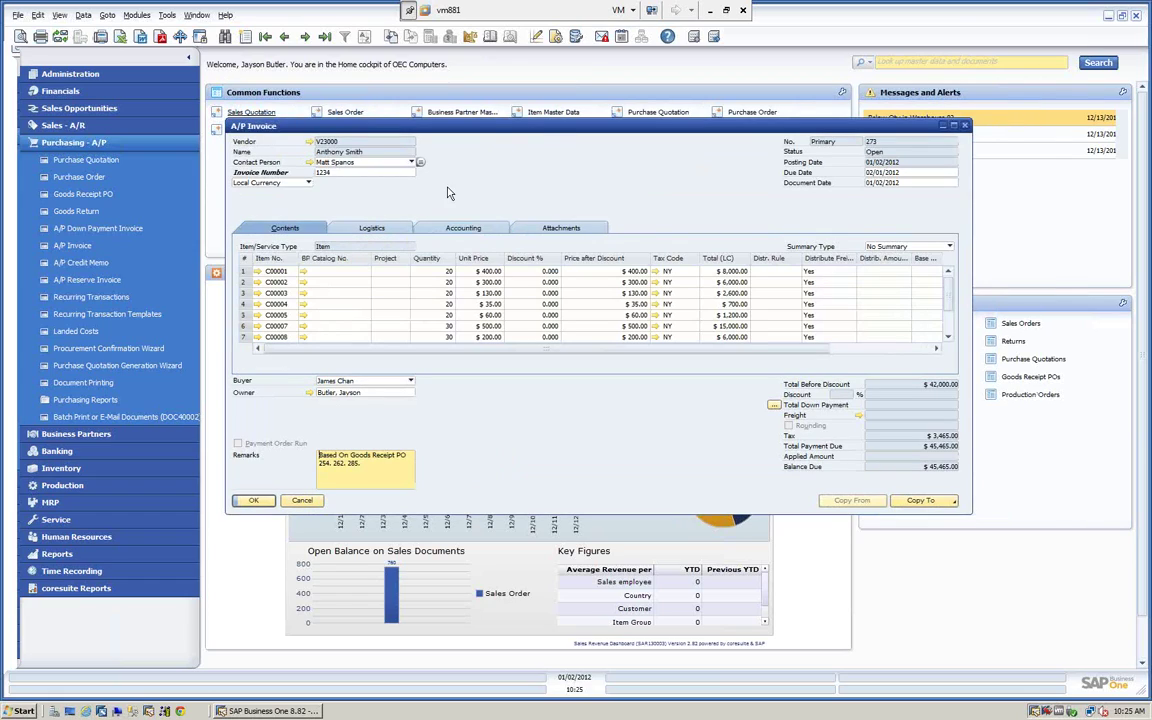
Step: Review the relationship map of the documents linked to the A/P invoice, and close the map
right_click(511, 168)
click(556, 315)
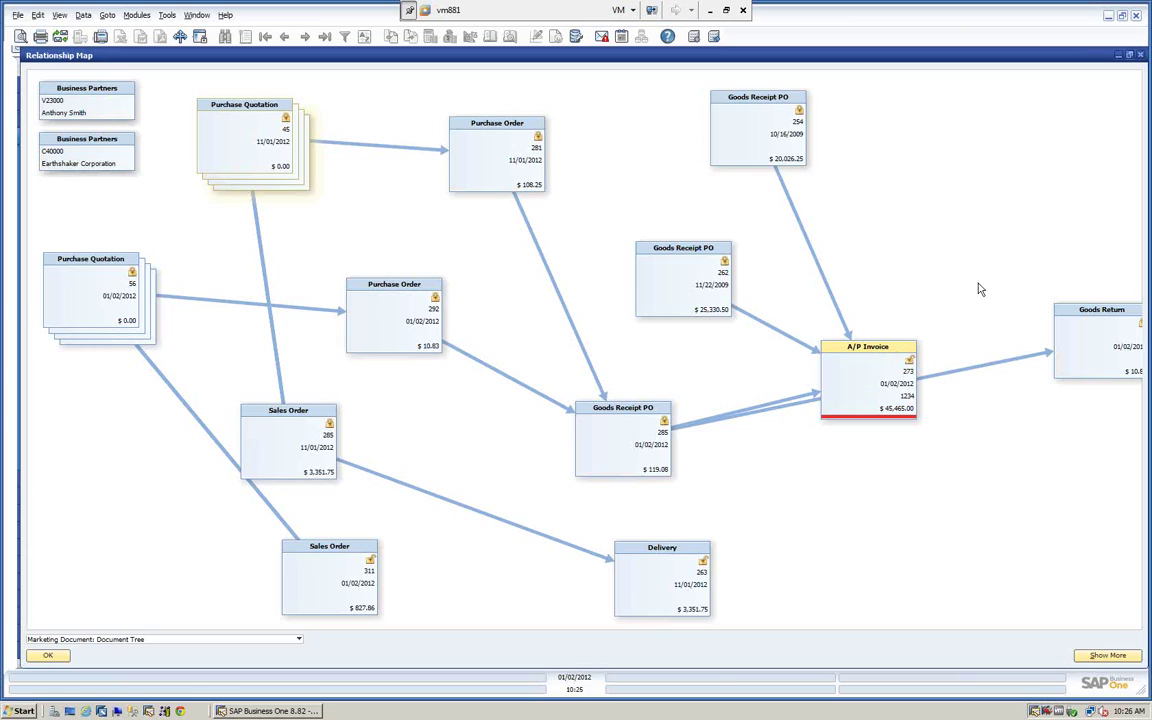
click(1142, 56)
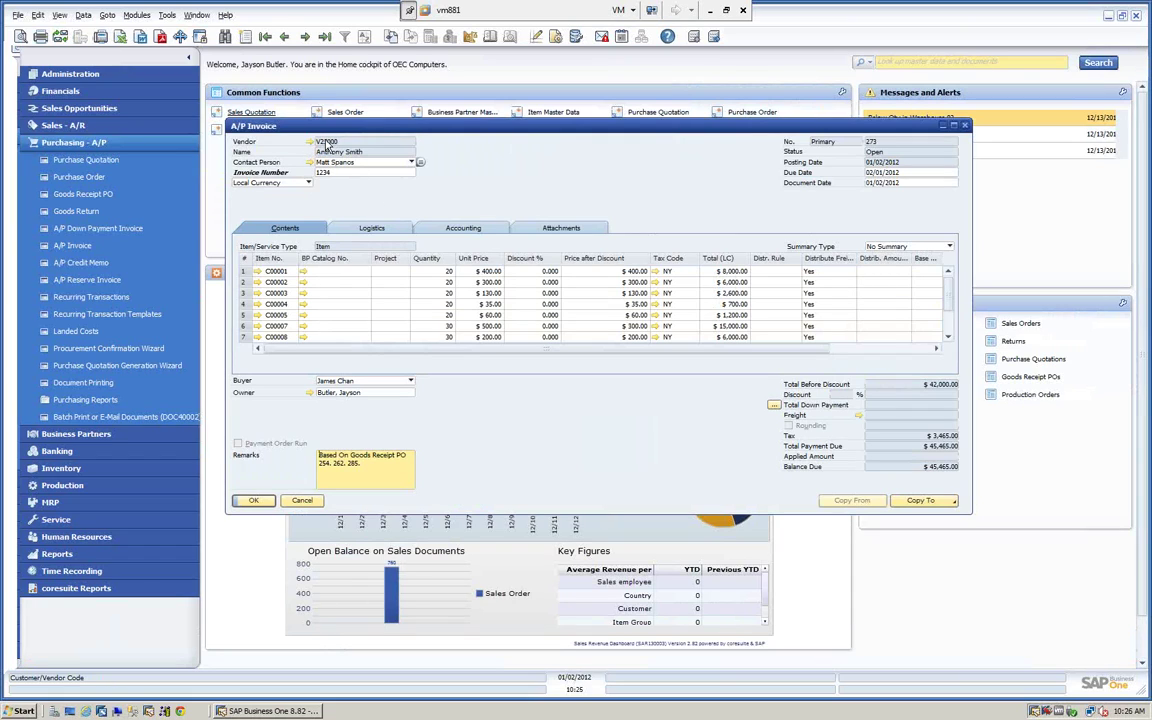
Step: Copy the vendor code from the A/P invoice, close the invoice, and open a new A/P credit memo
right_click(294, 132)
click(355, 153)
click(254, 501)
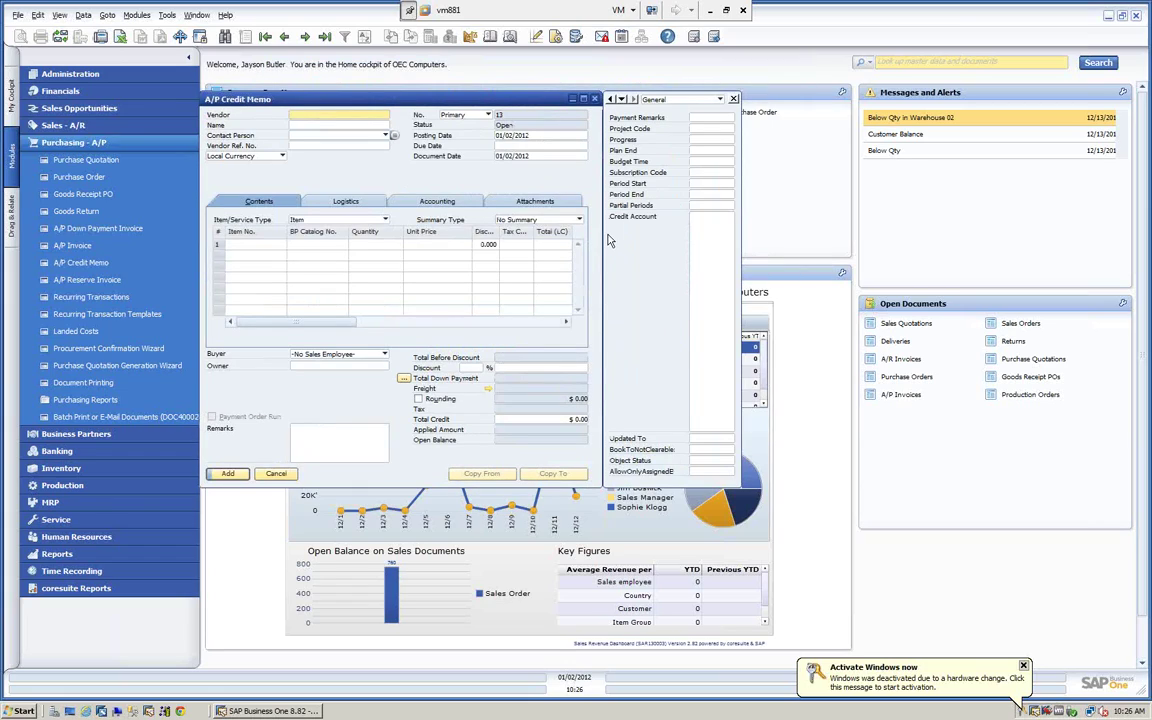
Step: Hide the A/P credit memo's user-defined fields, and widen and reposition its window
key(ctrl+shift+u)
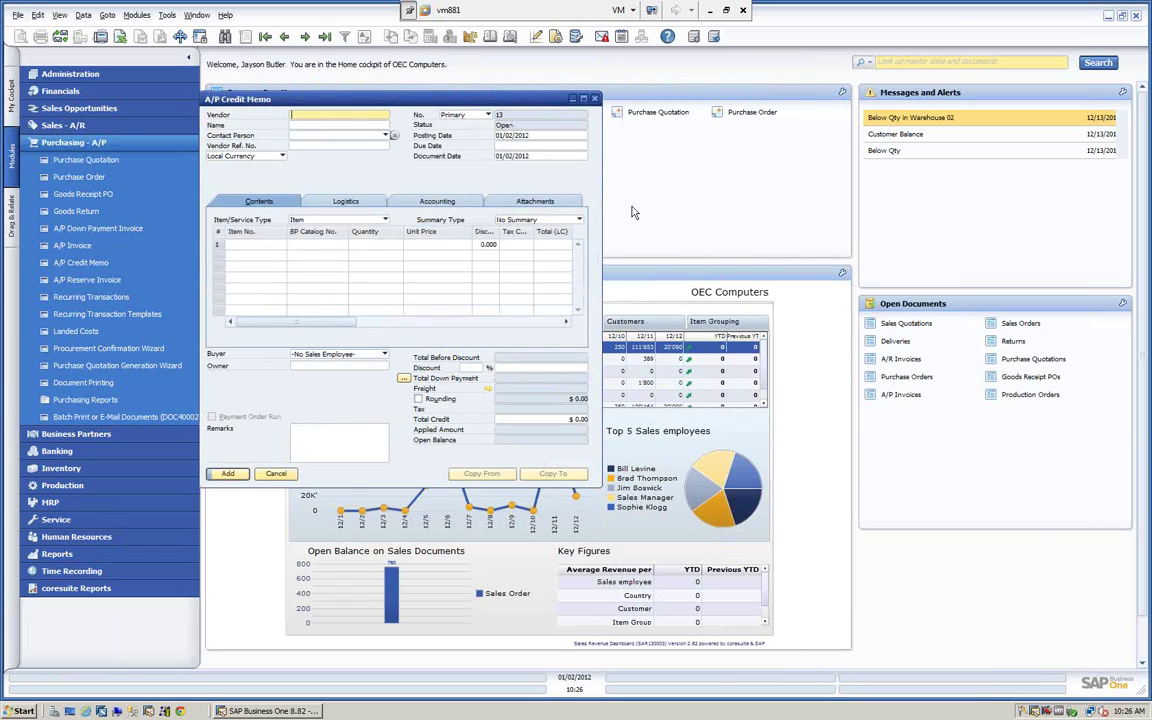
drag(601, 212, 1013, 212)
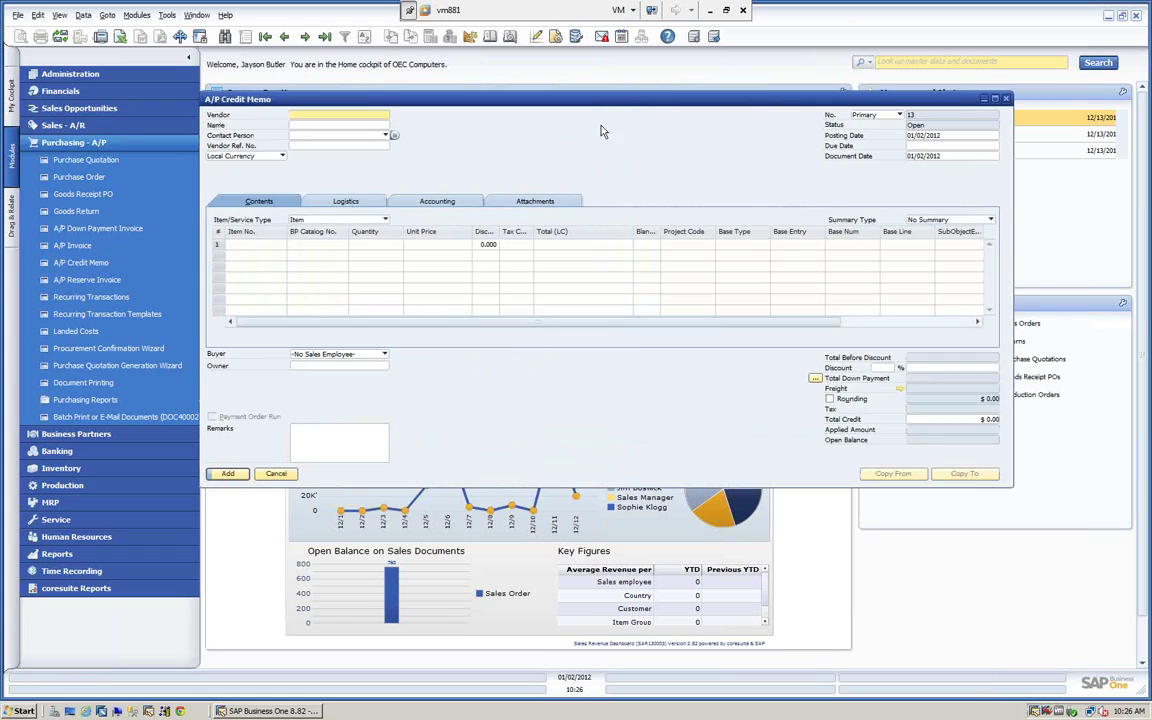
drag(530, 97, 567, 94)
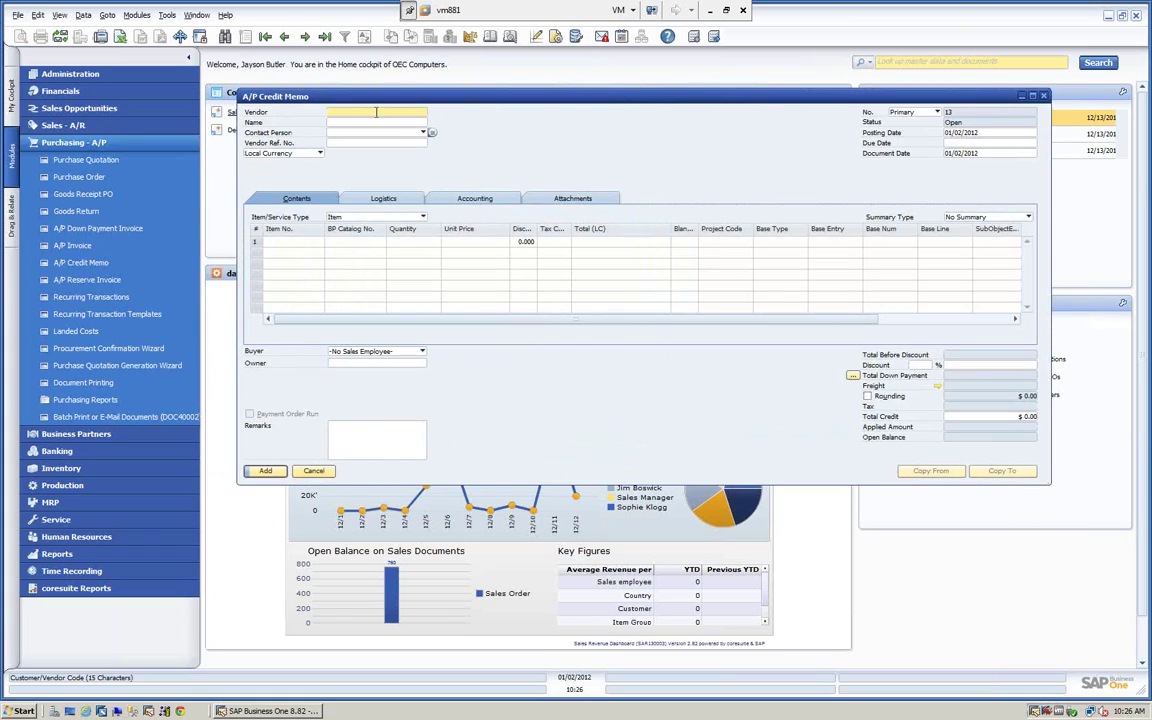
Step: Paste the copied vendor code into the A/P credit memo and choose an A/P invoice near the end of the vendor's list as base document
right_click(378, 118)
click(410, 125)
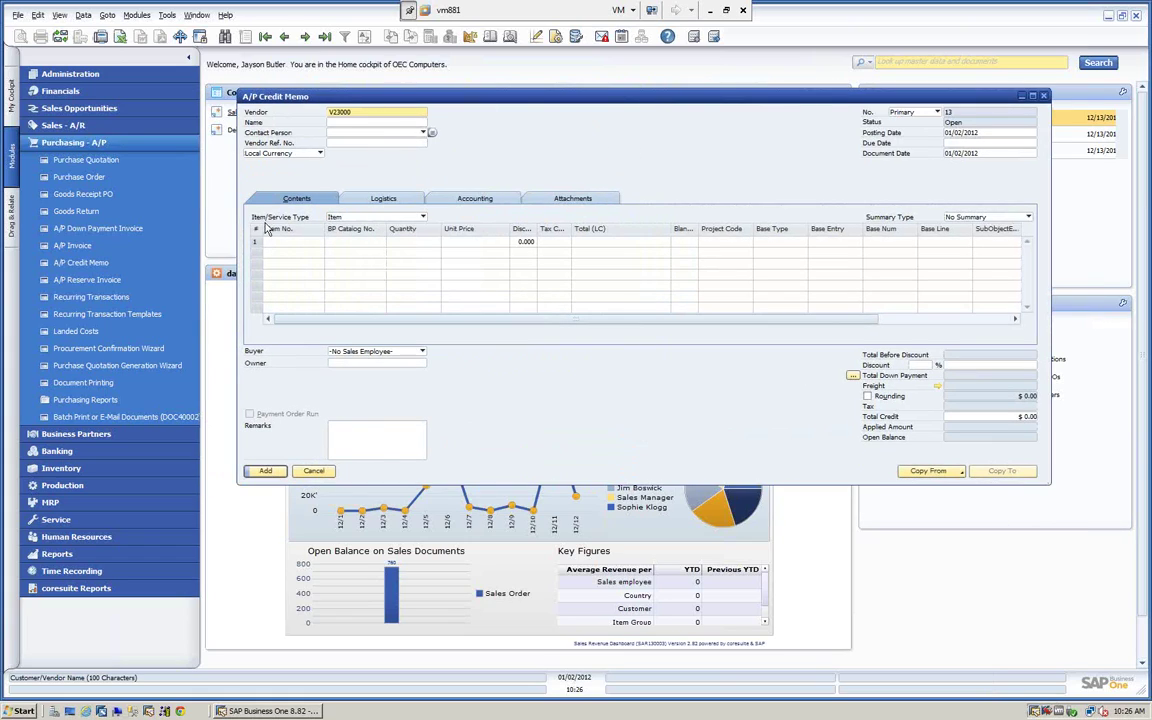
click(933, 472)
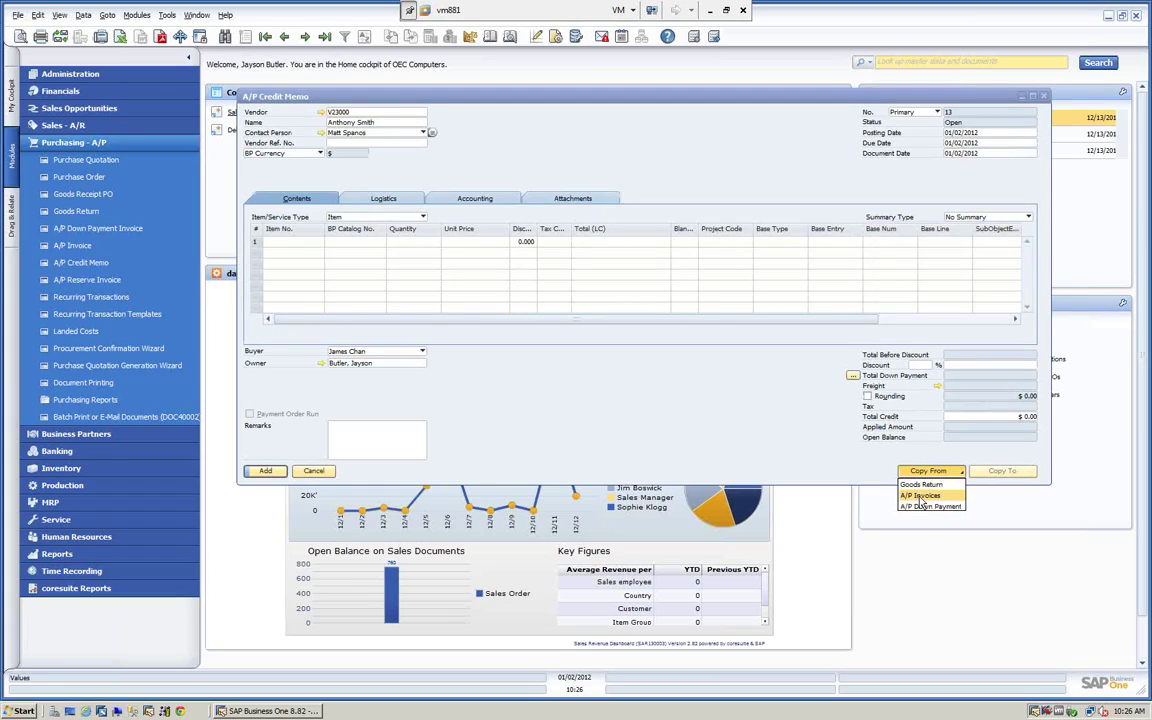
click(921, 496)
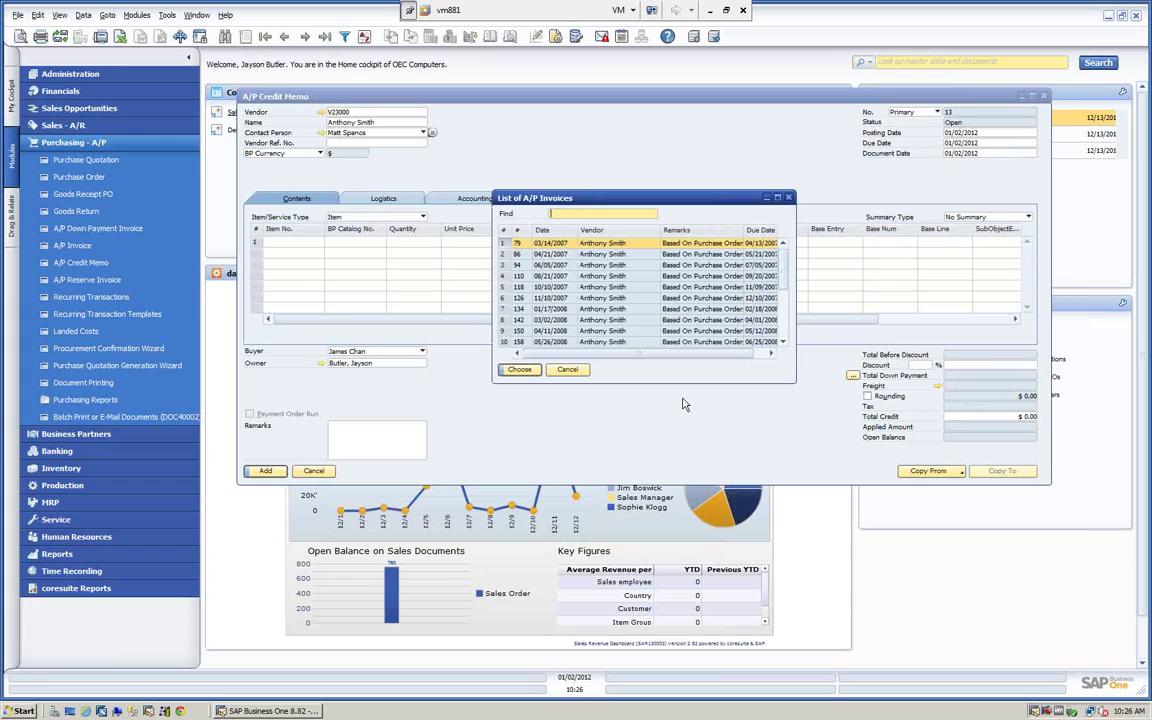
drag(785, 280, 787, 348)
click(600, 341)
click(519, 370)
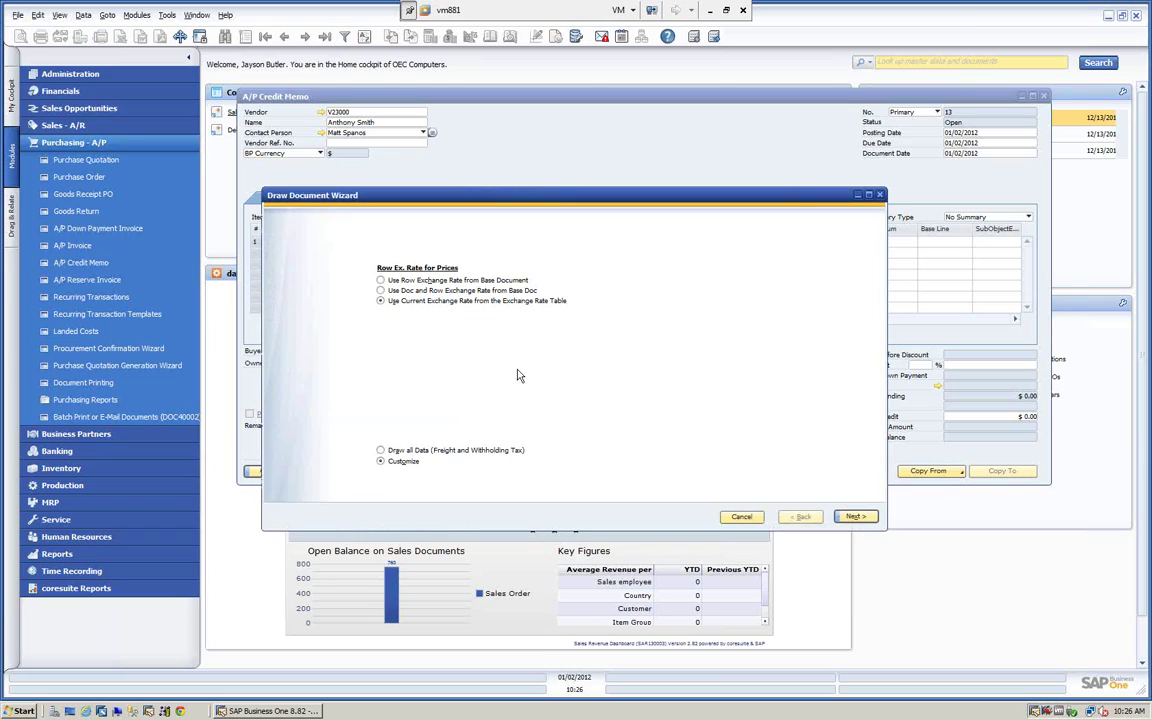
Step: Customize the copy from the base A/P invoice so that only item A00002, IBM Infoprint 1222, goes into the credit memo
click(855, 517)
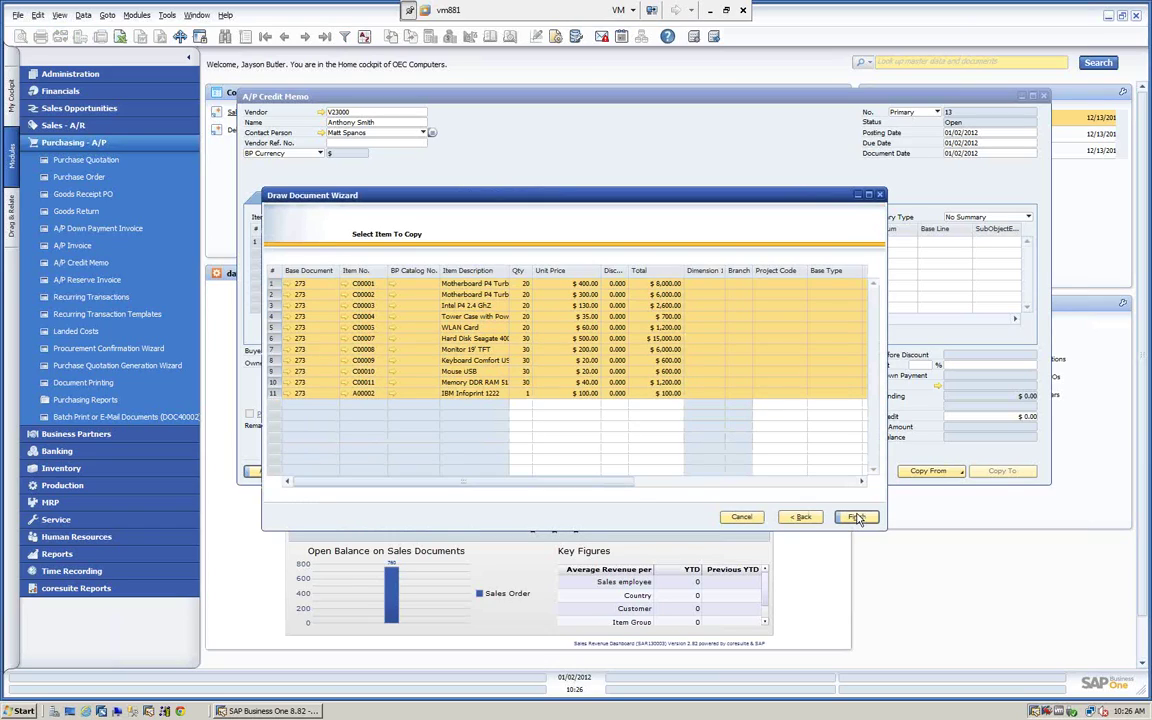
click(275, 275)
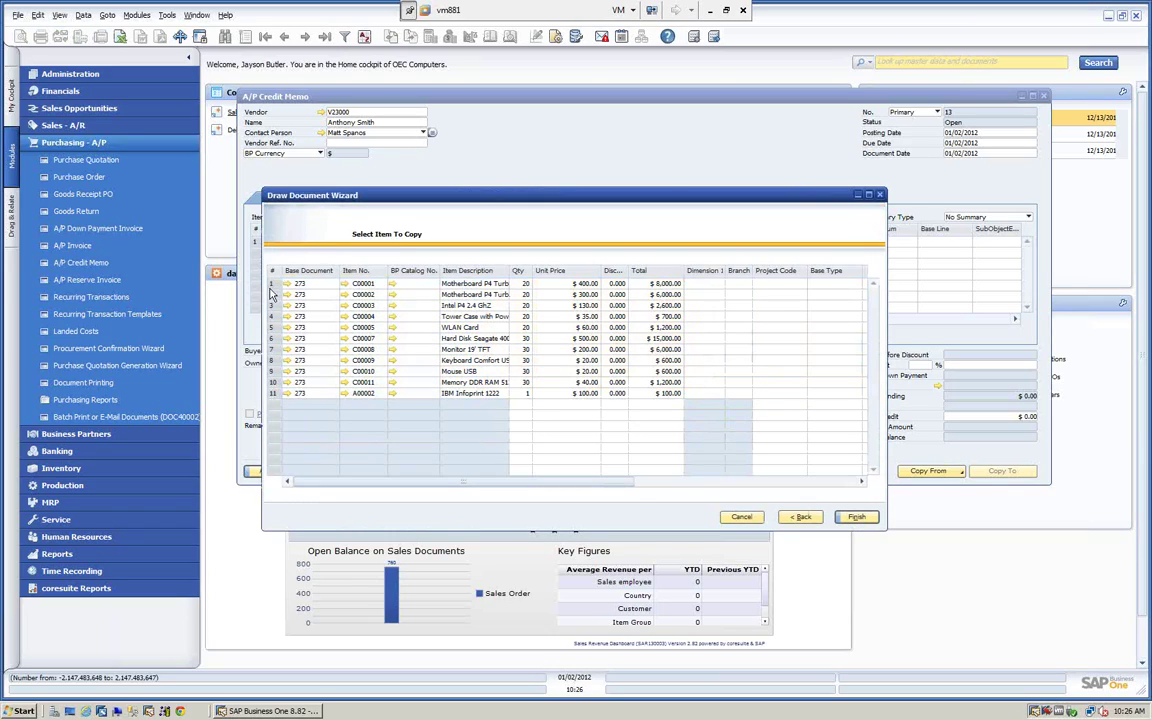
click(275, 393)
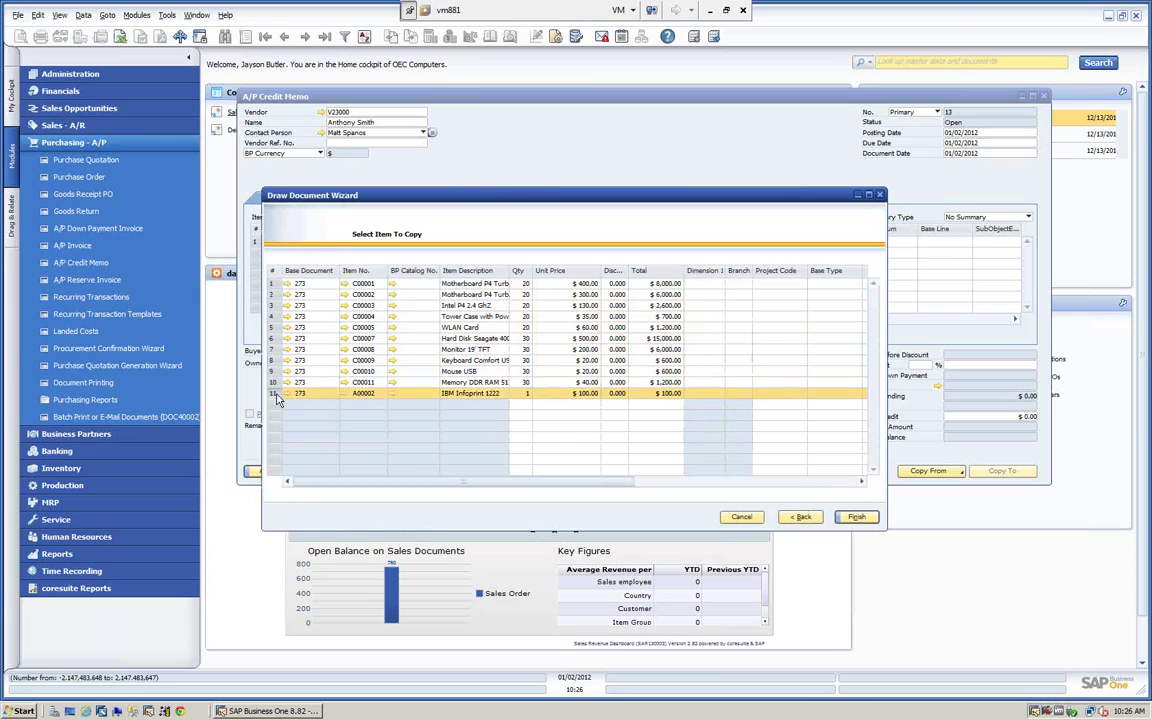
click(857, 517)
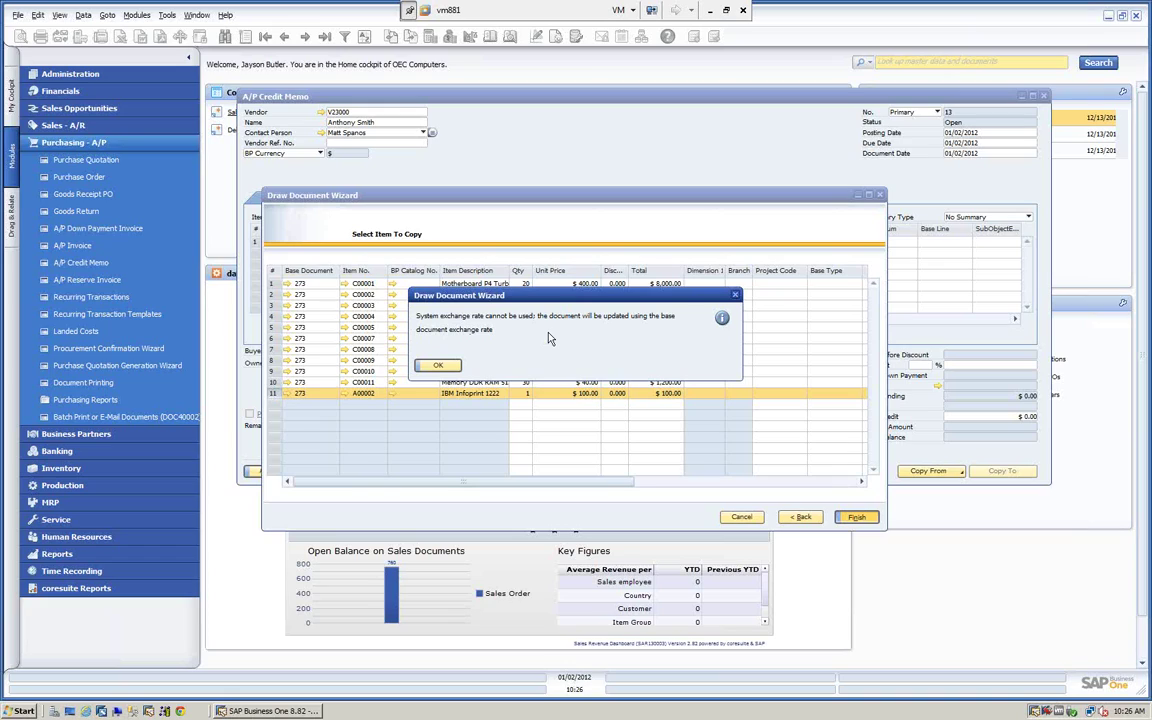
click(438, 365)
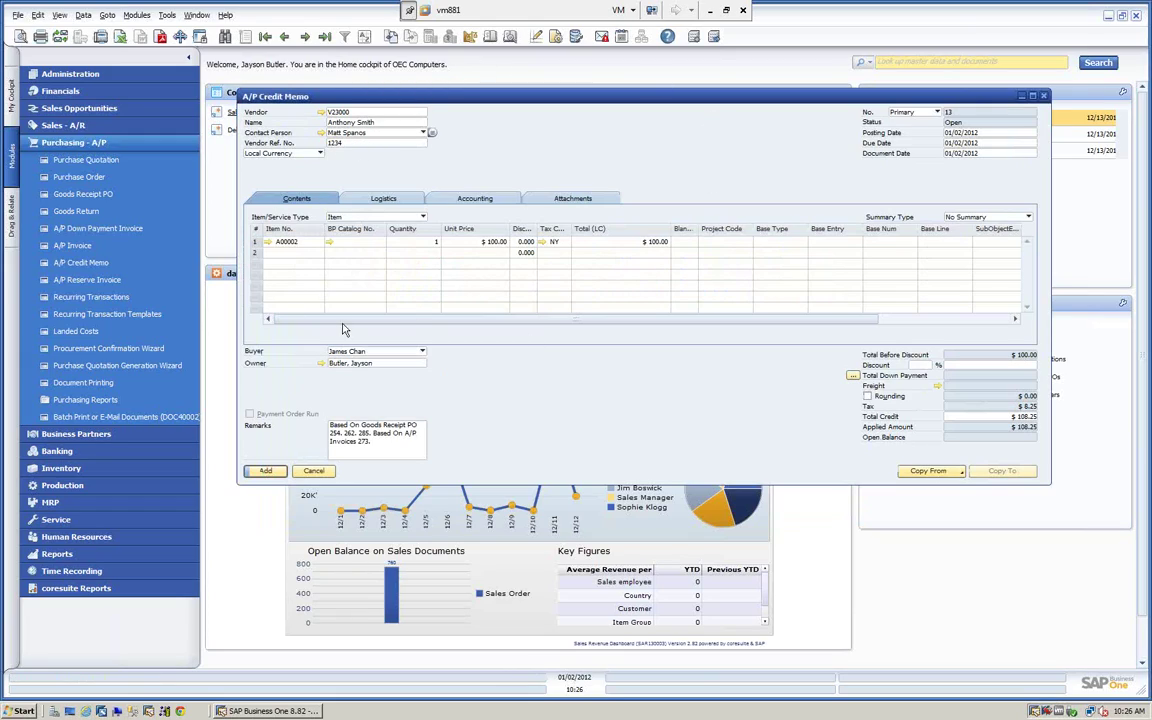
Step: Preview the journal entry of the A/P credit memo and add the credit memo
right_click(513, 159)
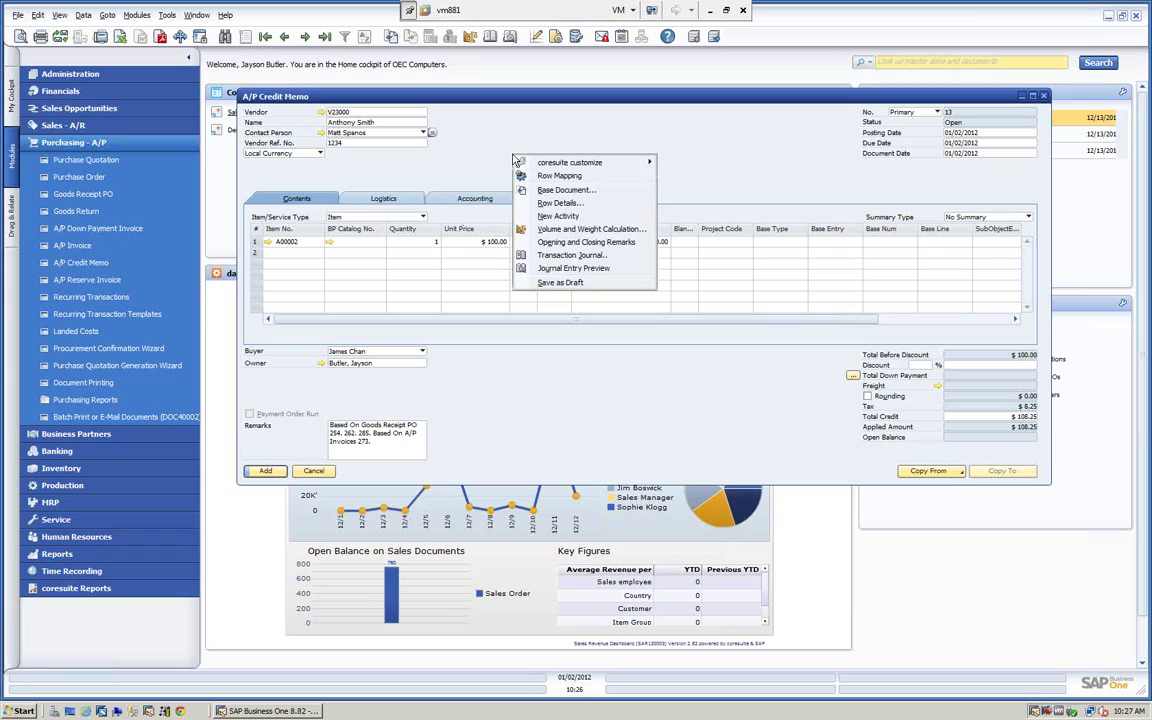
click(547, 267)
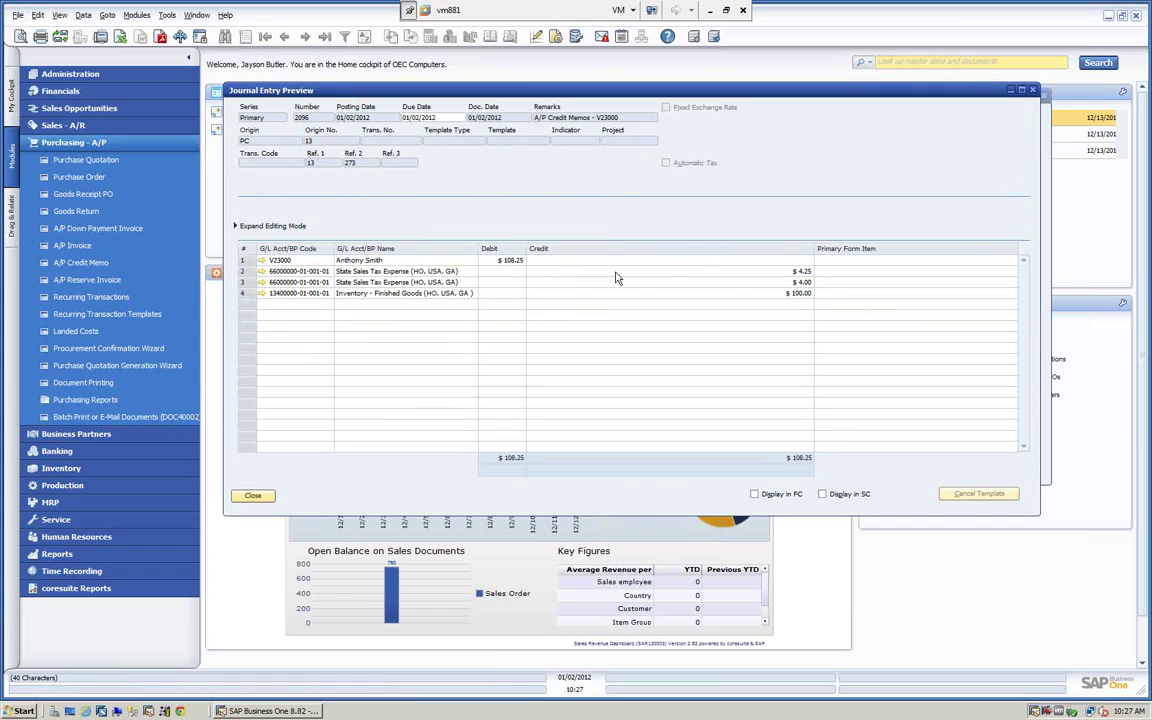
click(253, 497)
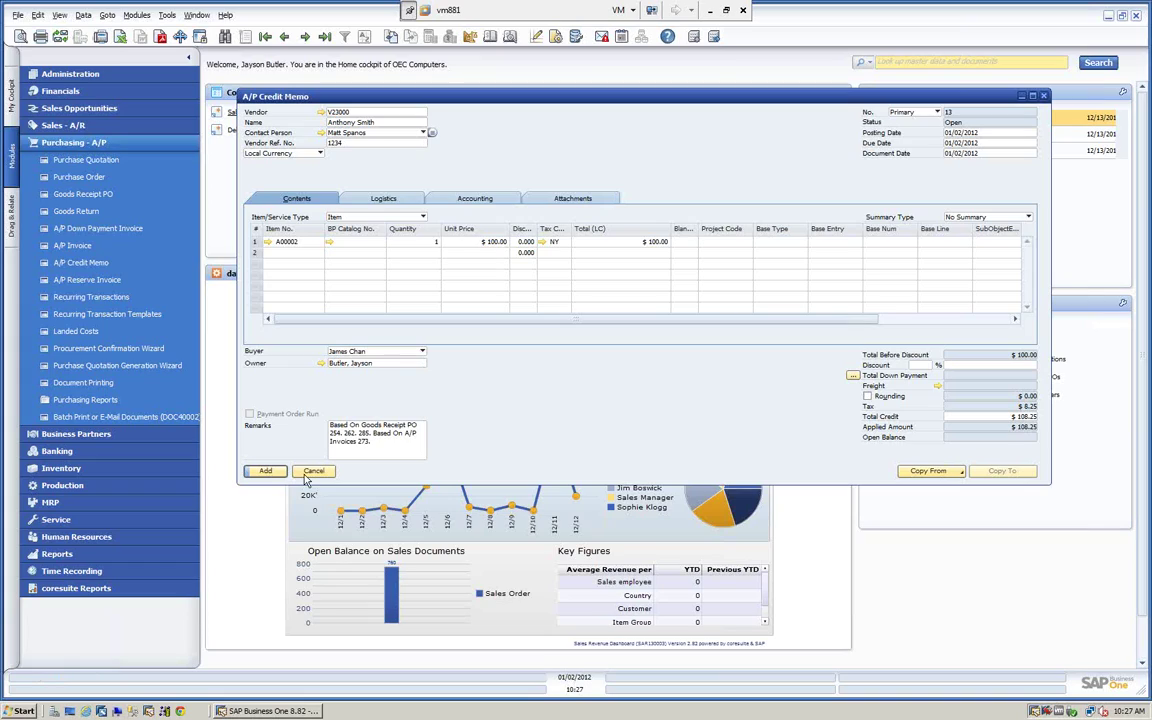
click(265, 471)
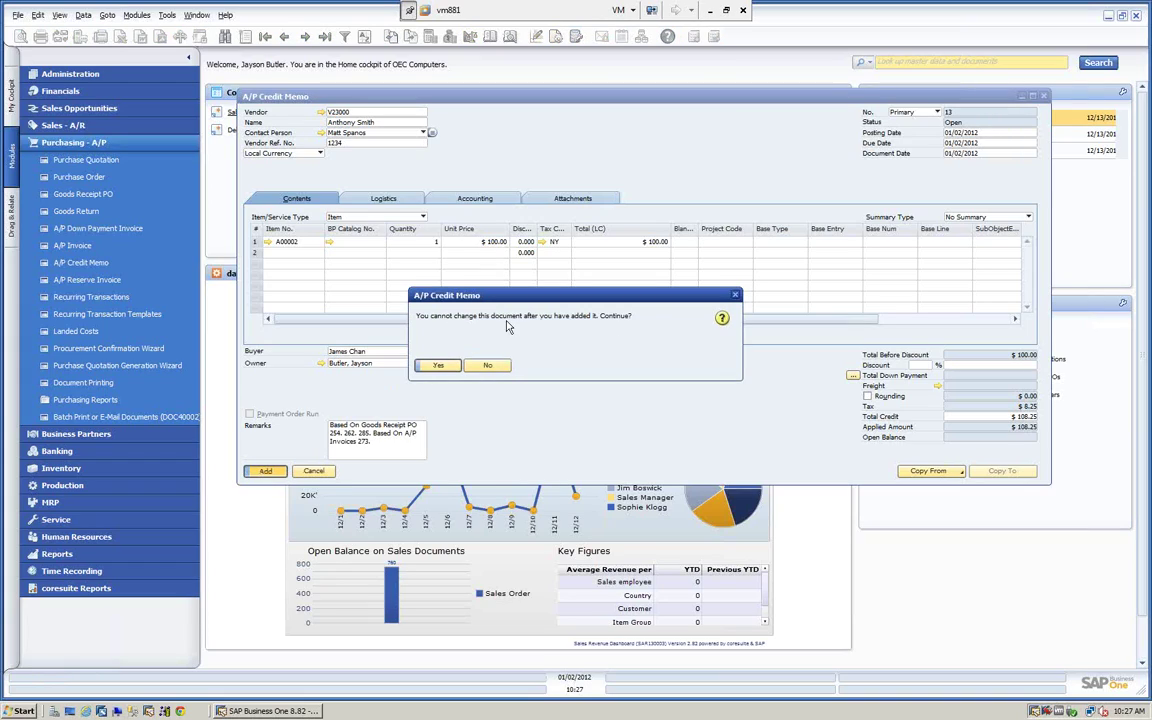
click(438, 365)
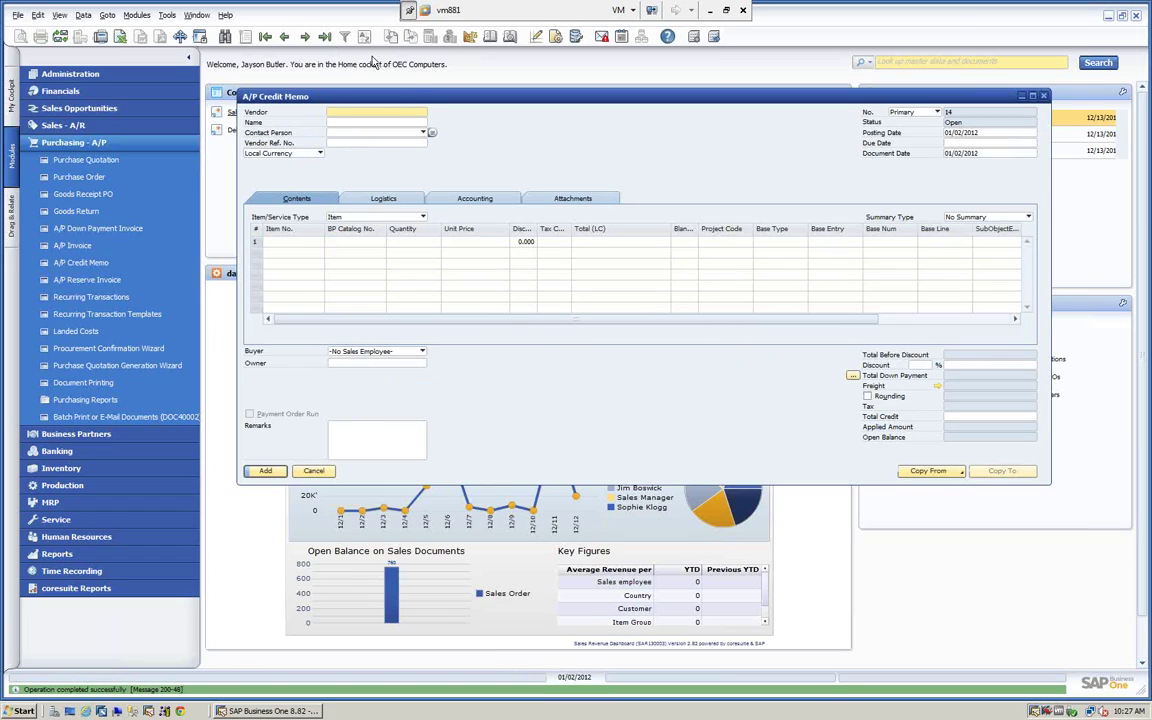
Step: Reopen the credit memo just added, examine its relationship map, and close both the map and the document
click(284, 36)
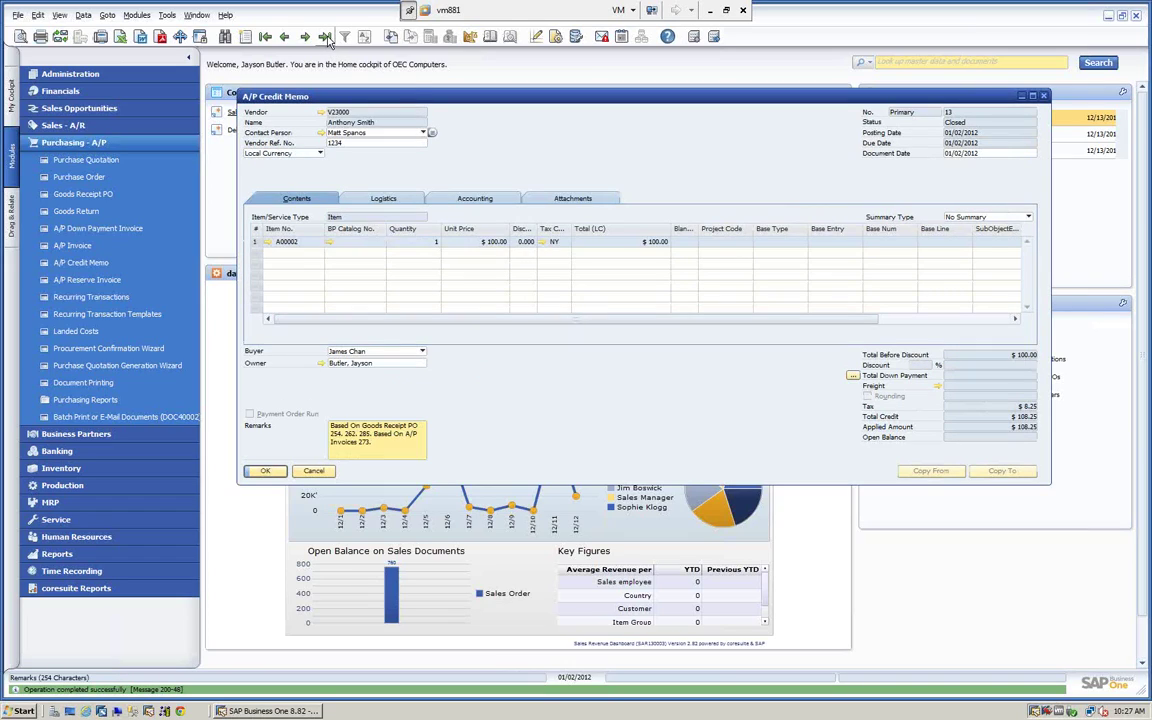
right_click(688, 152)
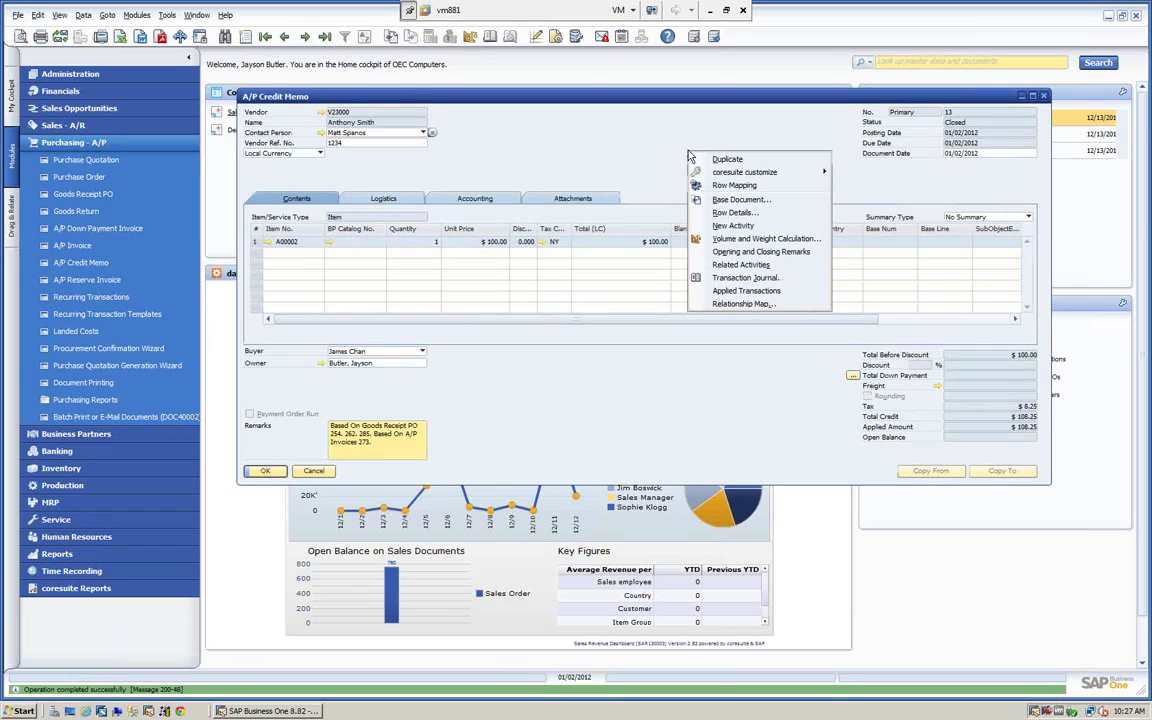
click(744, 304)
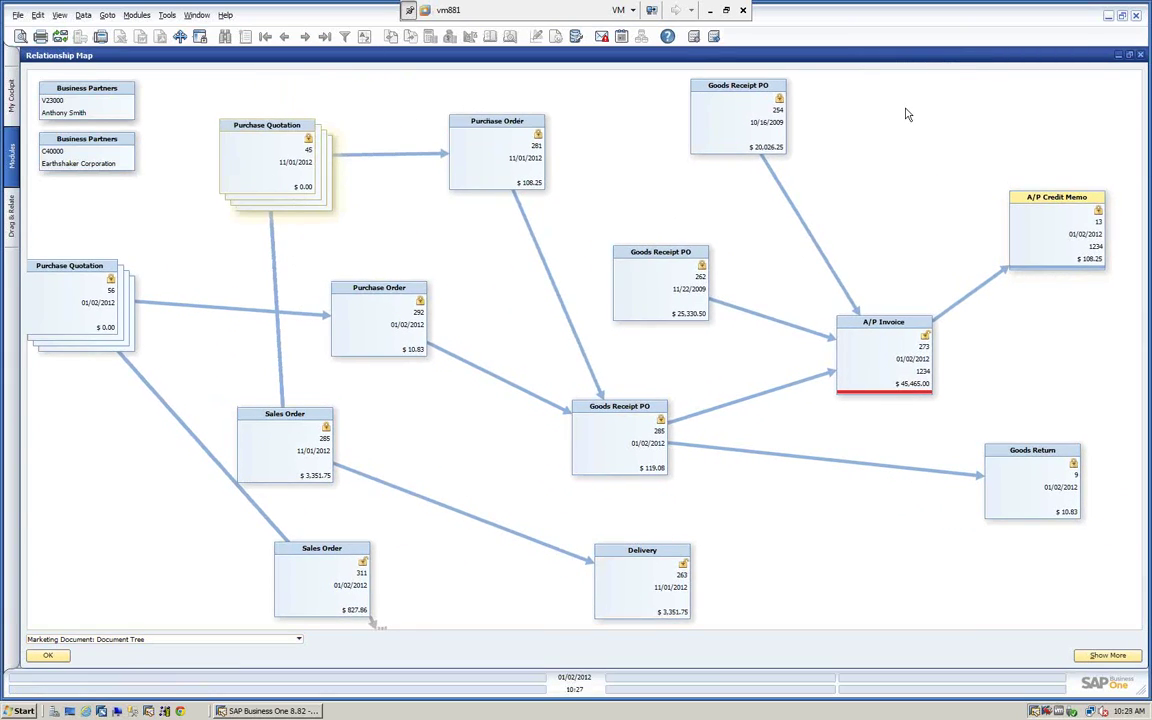
click(1141, 56)
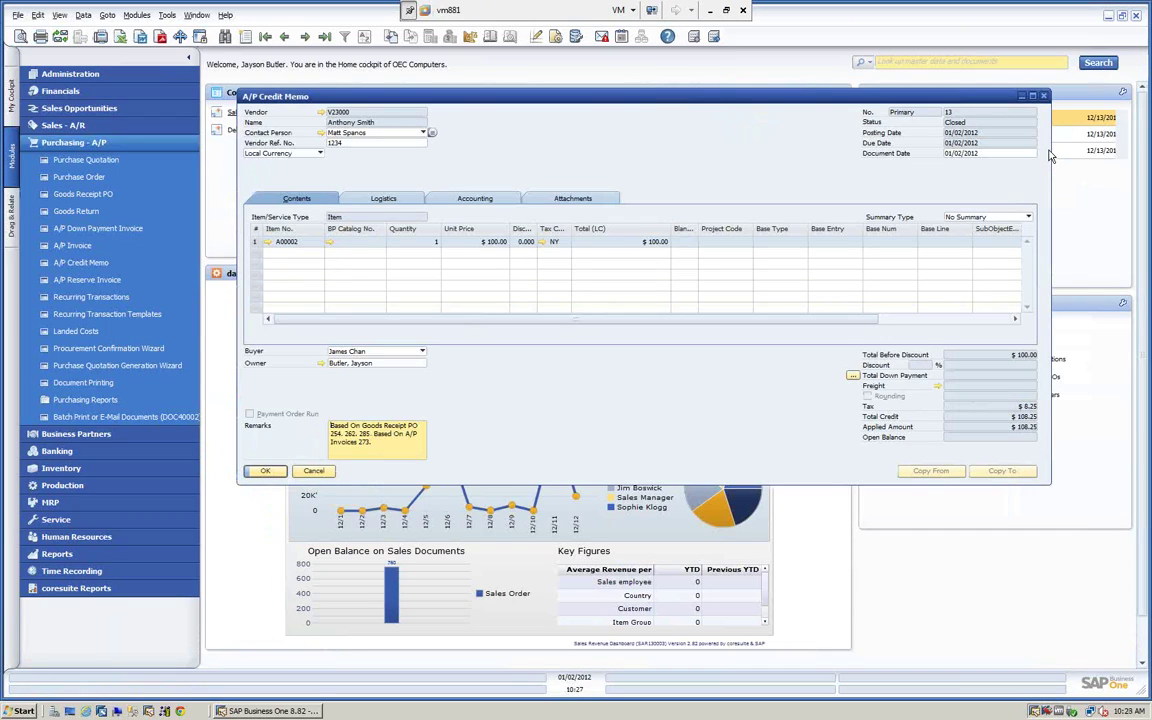
click(313, 470)
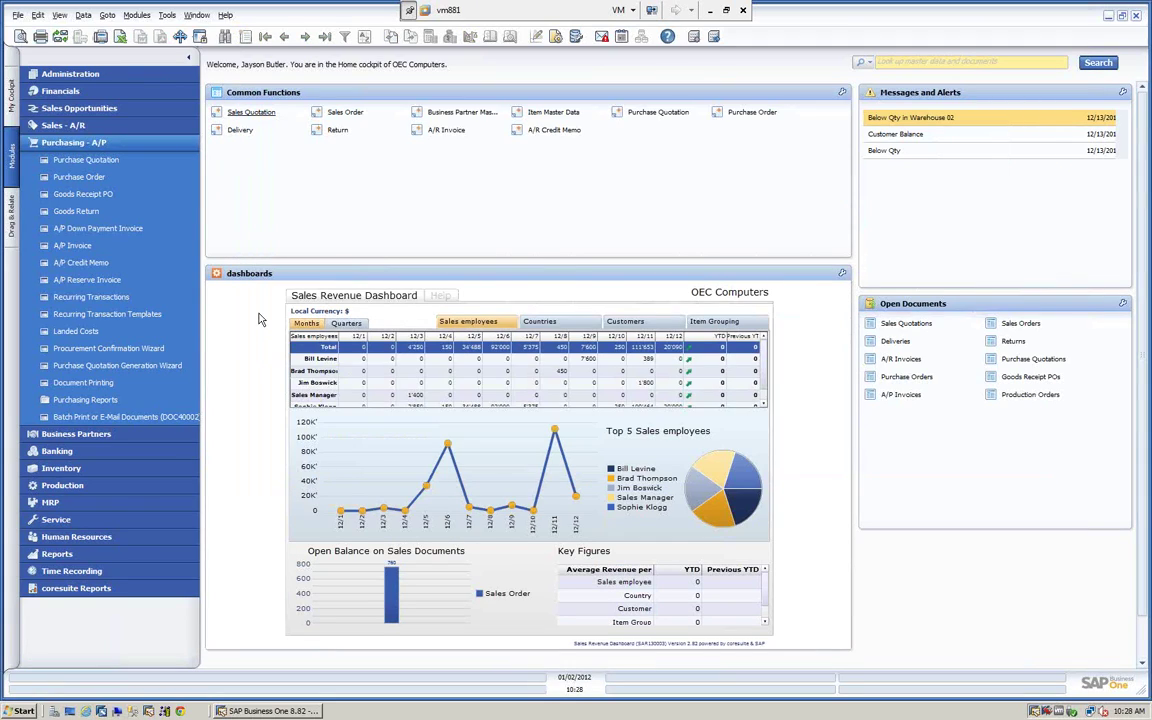
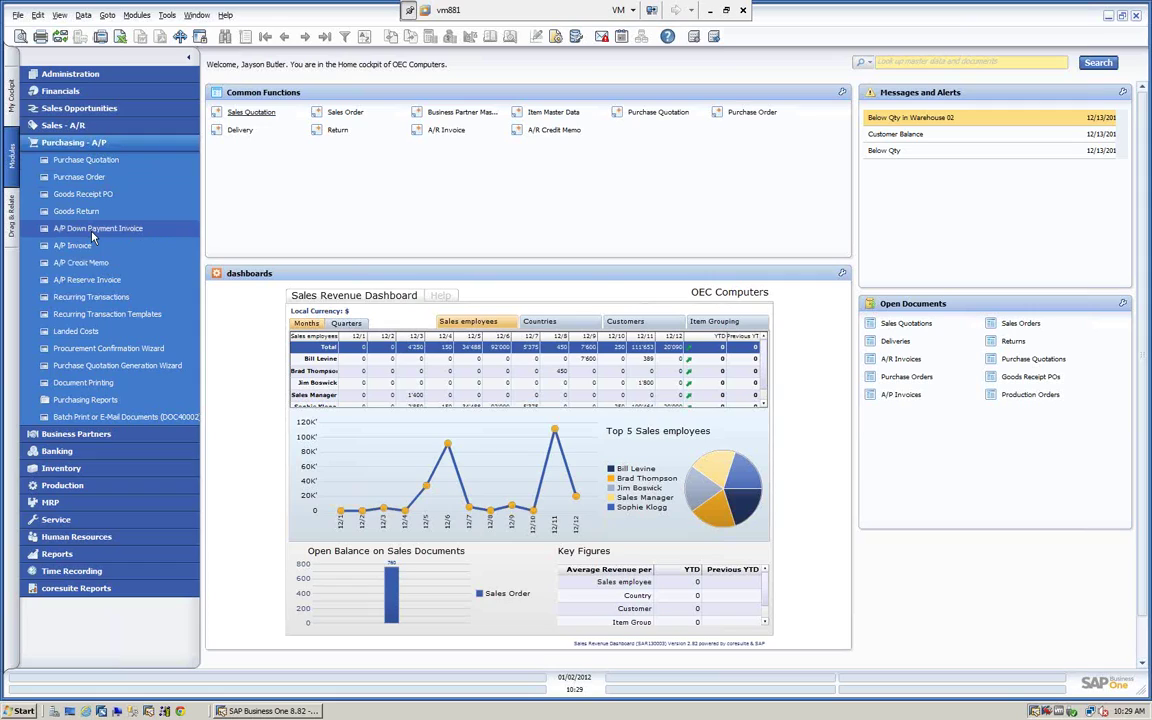
Step: Start a new purchase order for the vendor Acme Associates
click(94, 178)
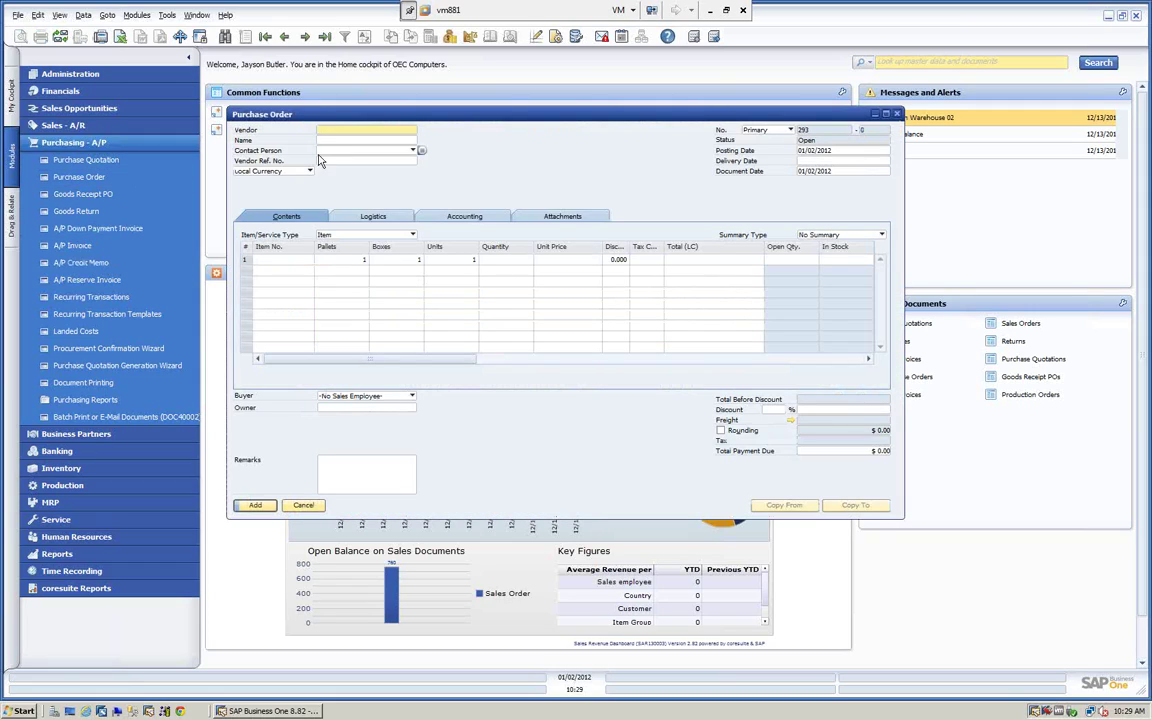
key(Tab)
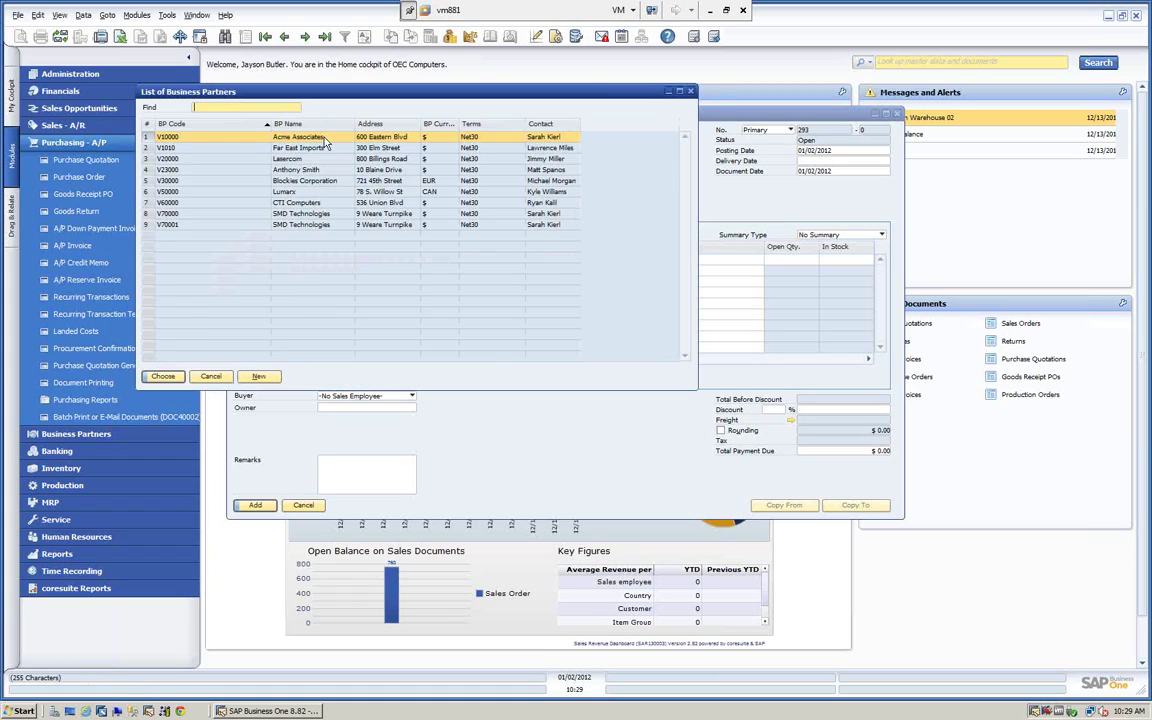
click(163, 376)
Step: Add items A00001, A00002 and A00003 to the purchase order lines from the item list
click(279, 262)
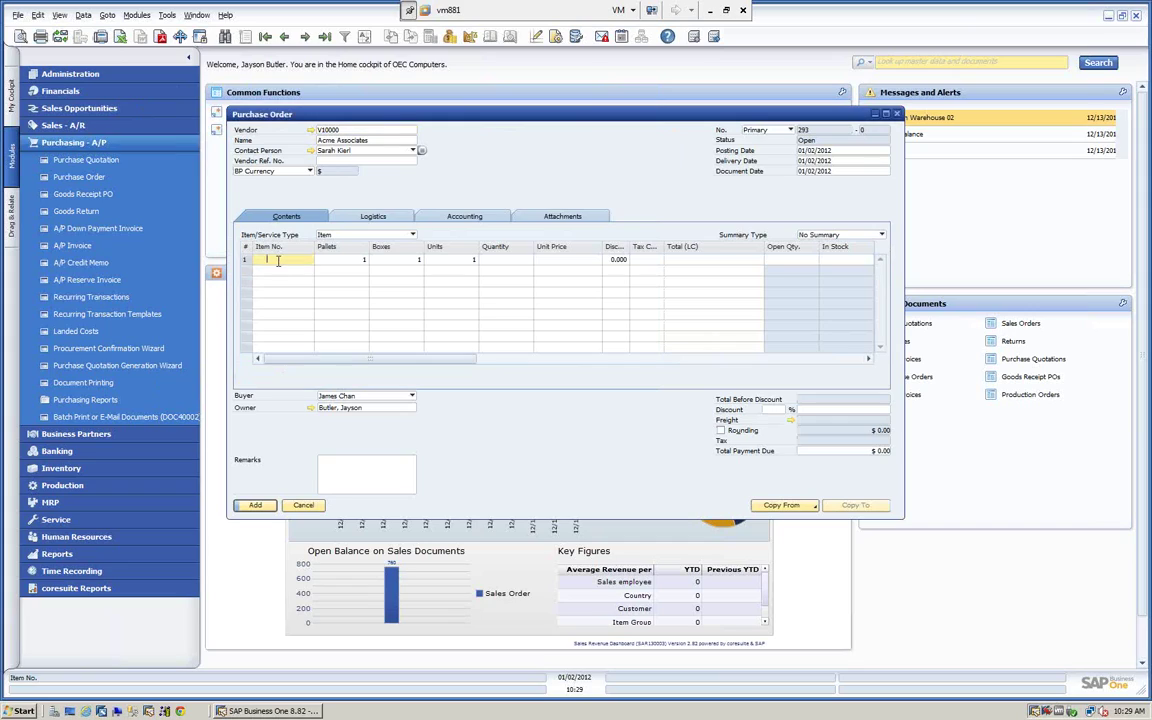
text(*)
key(Tab)
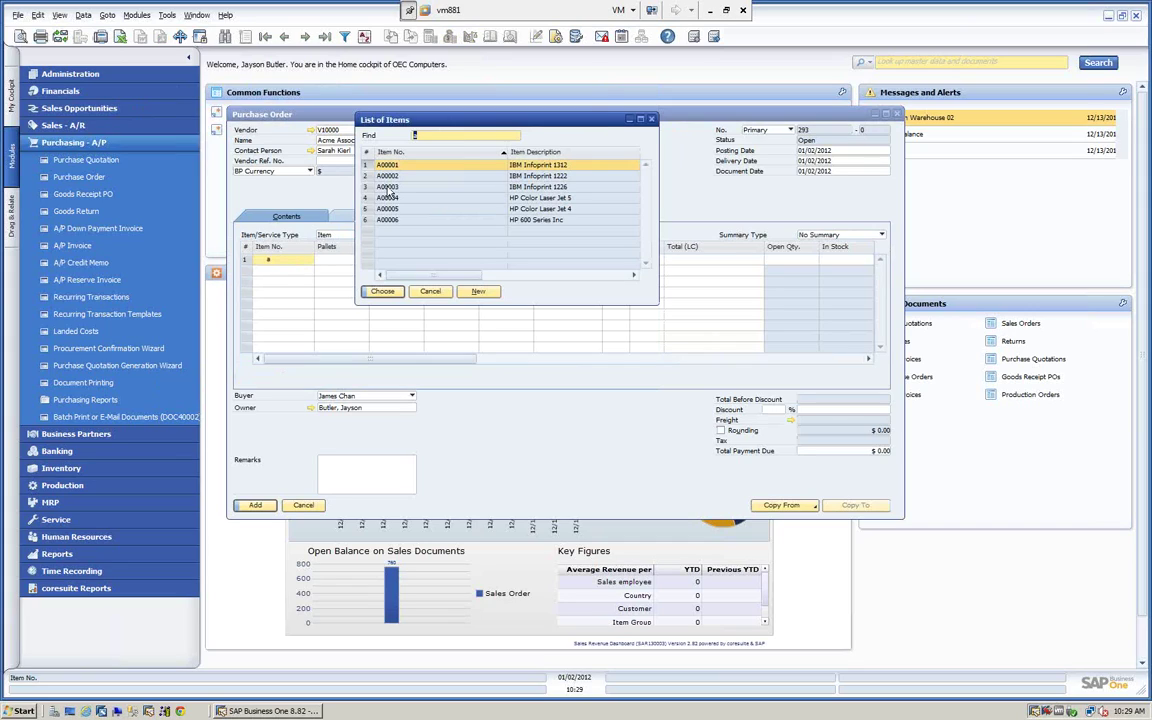
shift+click(388, 187)
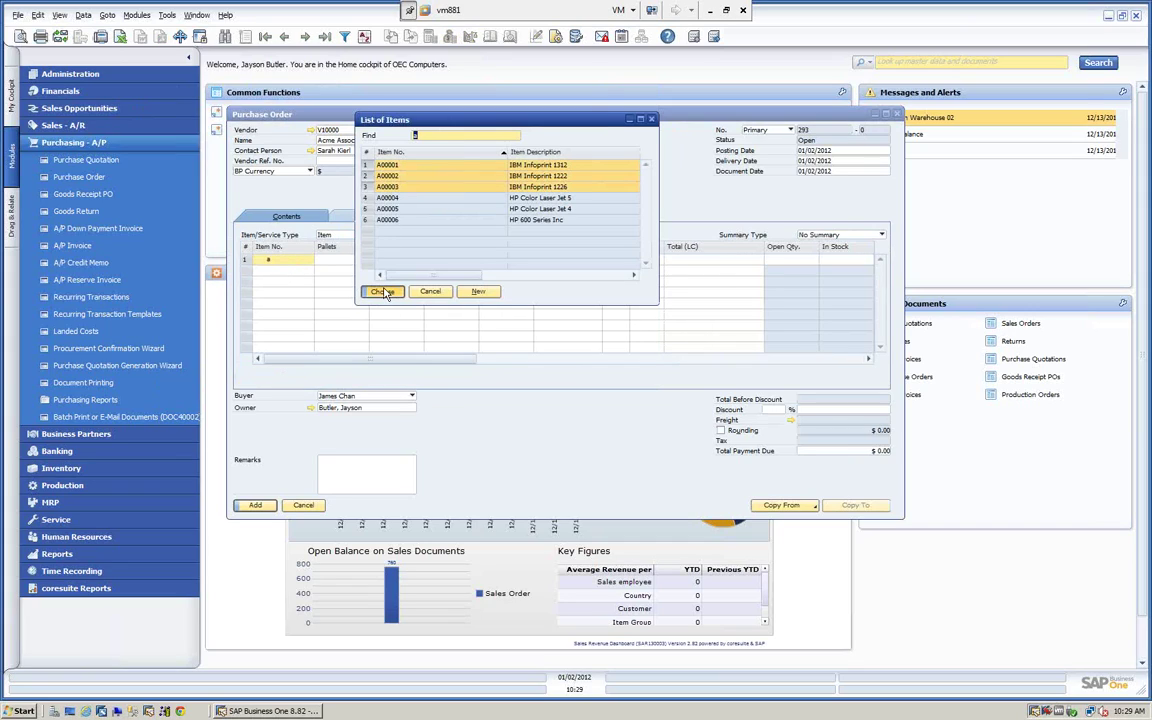
click(382, 291)
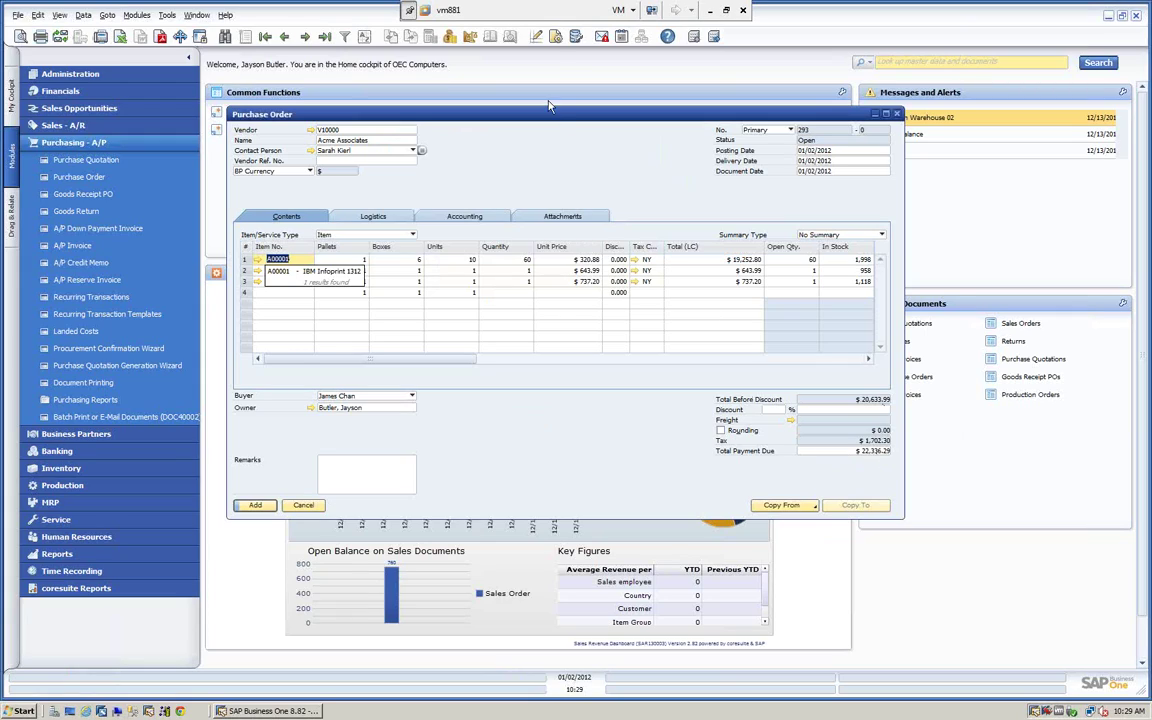
Step: Enter a $1,000 bank transfer deposit dated 01/02/2012 with reference 1234 on the purchase order, and discard the order
click(447, 38)
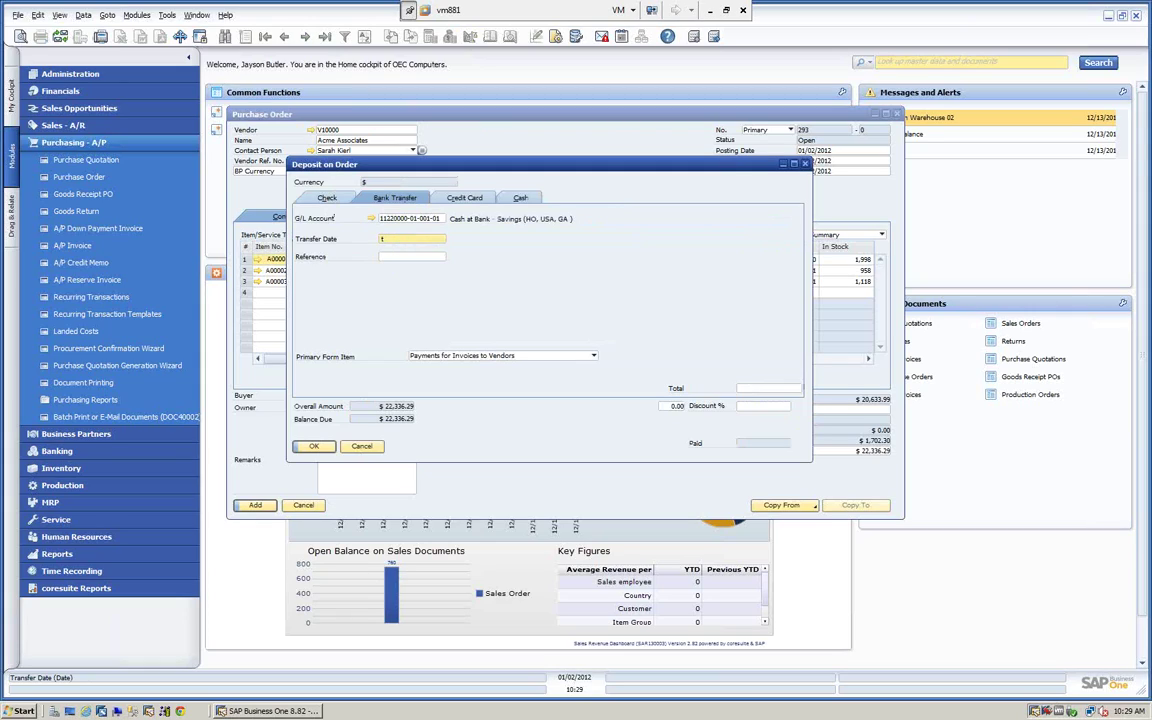
key(Tab)
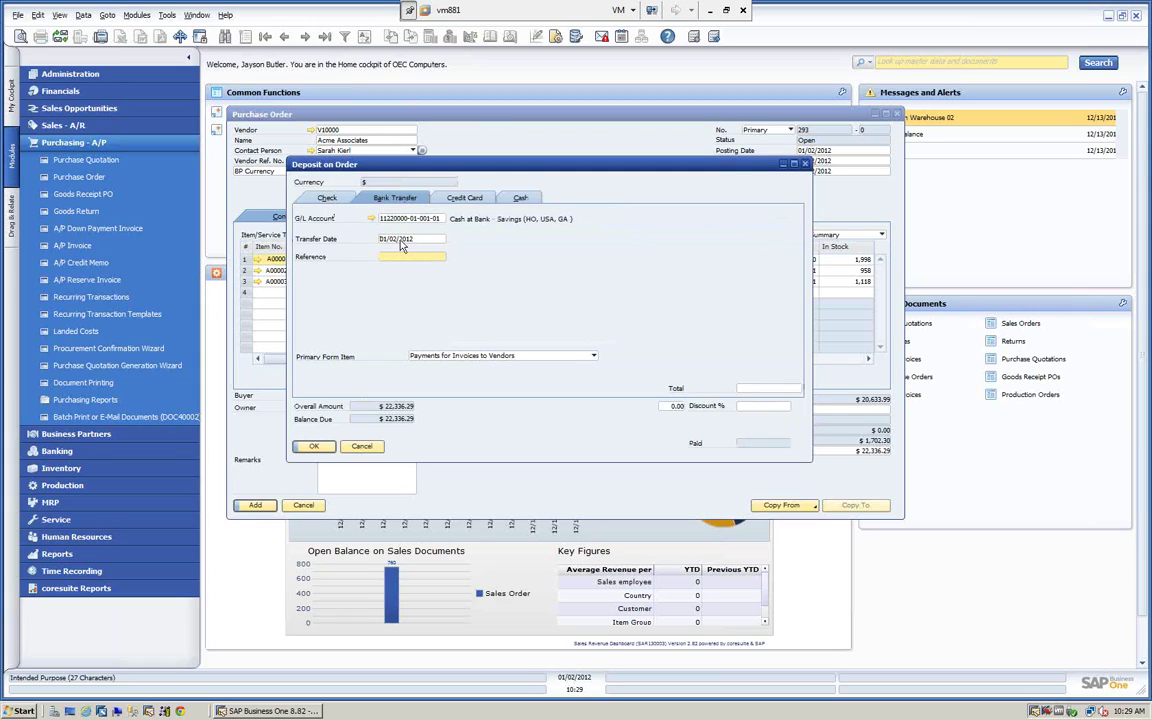
text(1234)
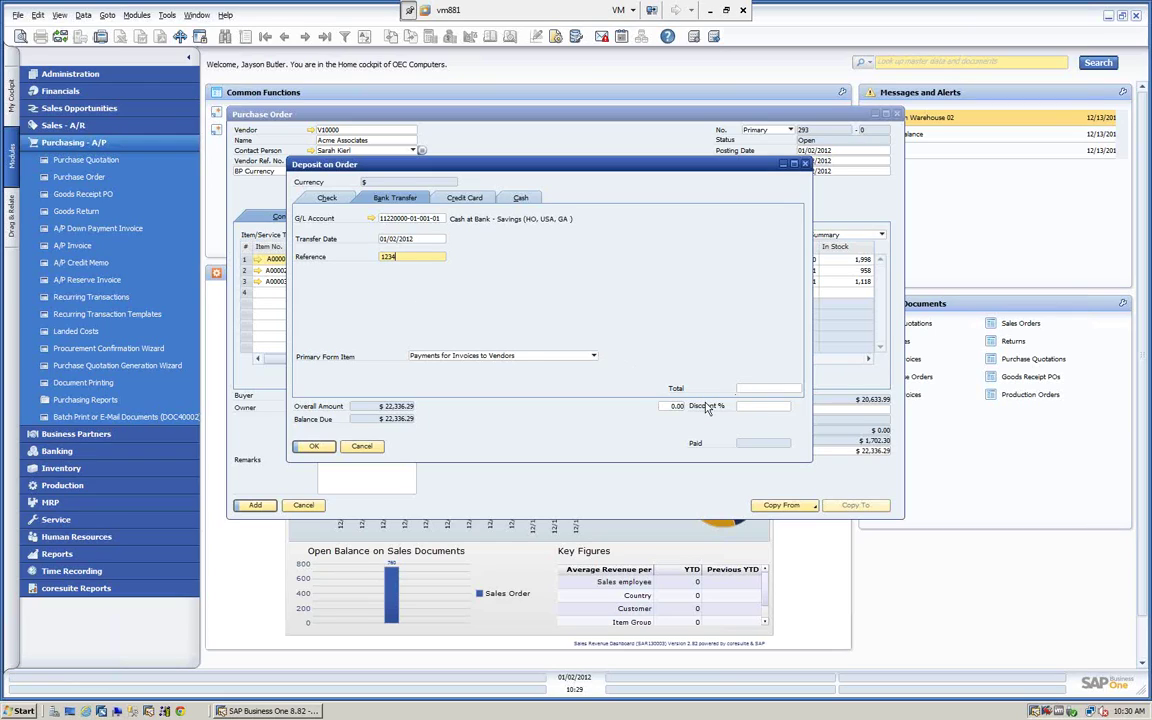
click(752, 390)
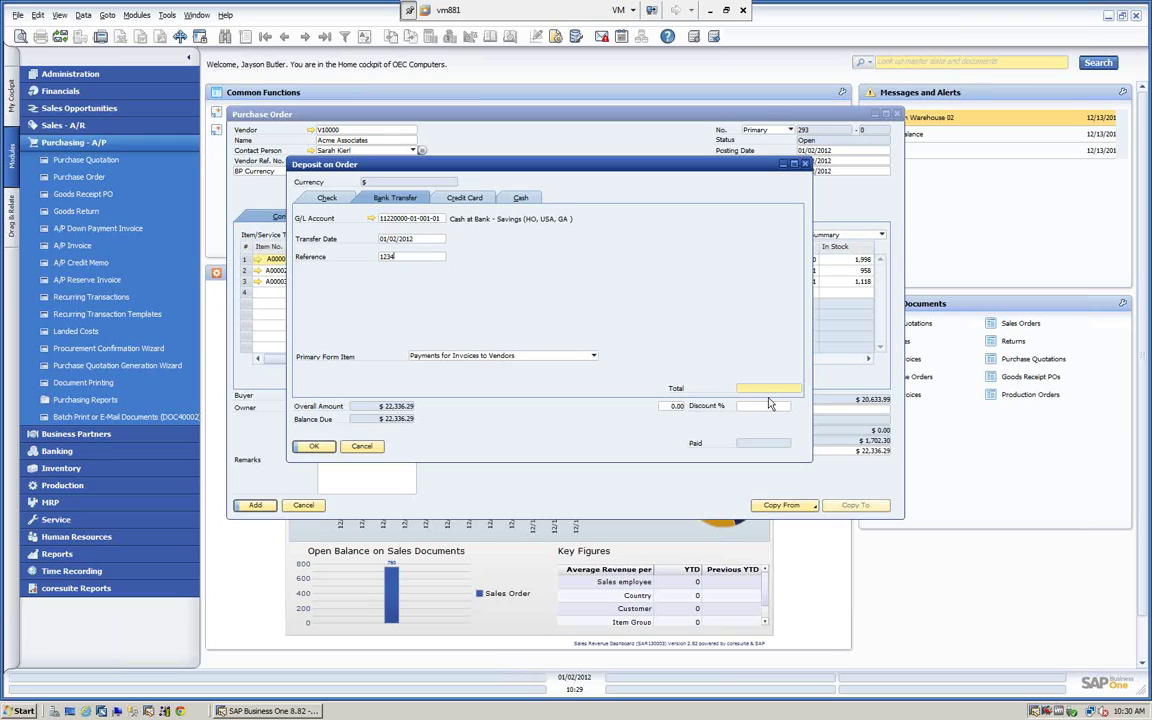
text(1000)
key(Tab)
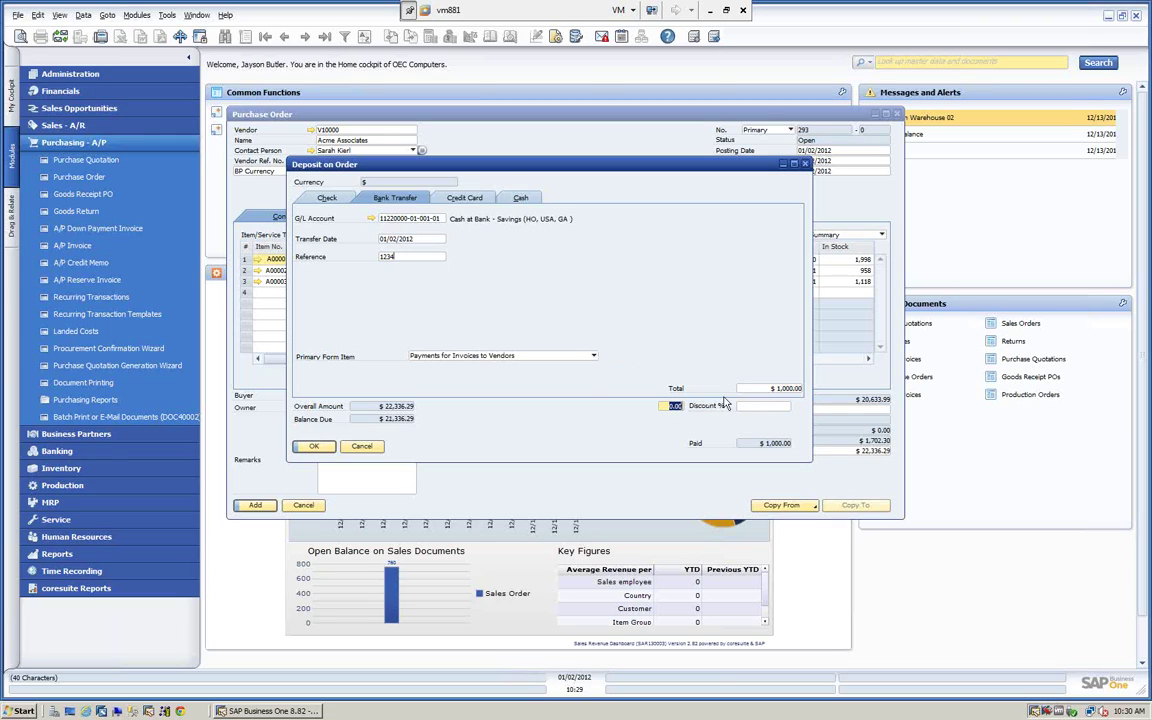
click(312, 447)
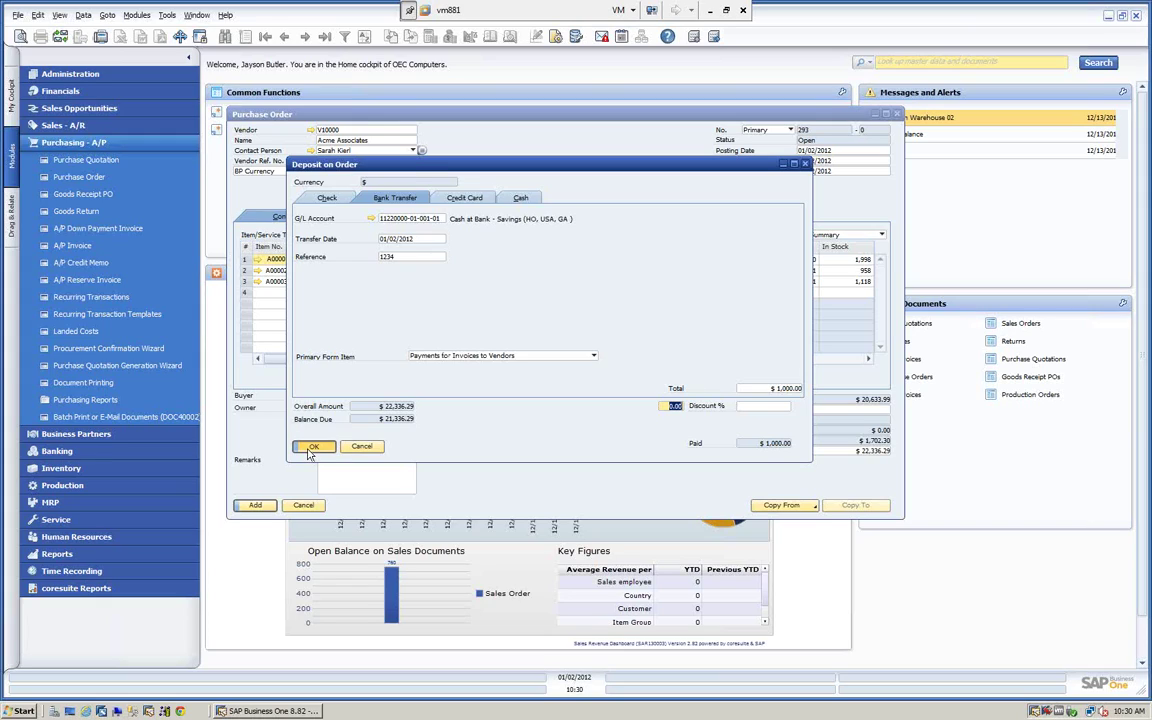
click(252, 506)
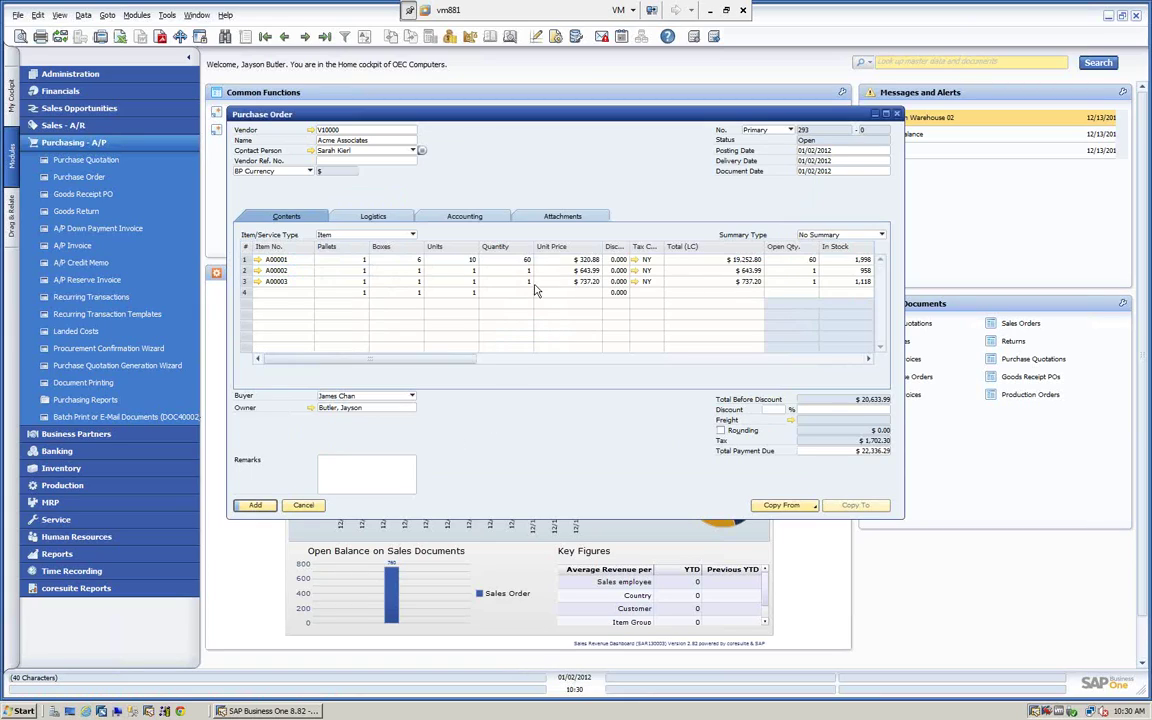
click(302, 506)
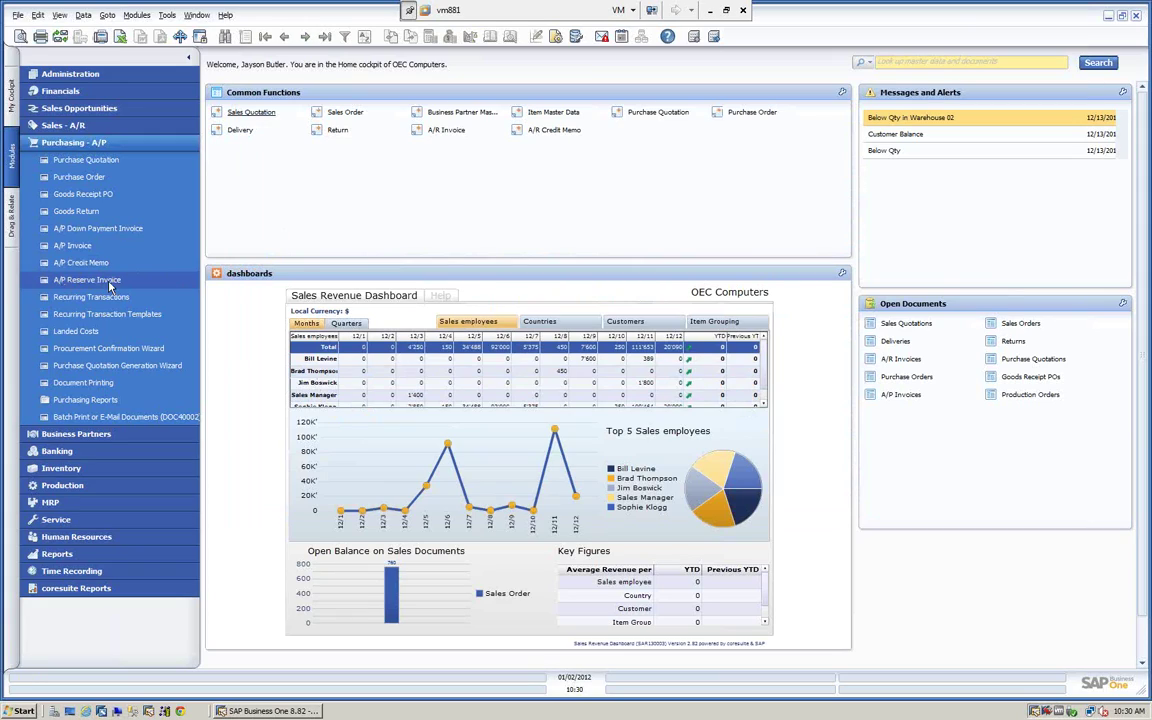
Step: Open the most recent purchase order and display its relationship map
click(88, 177)
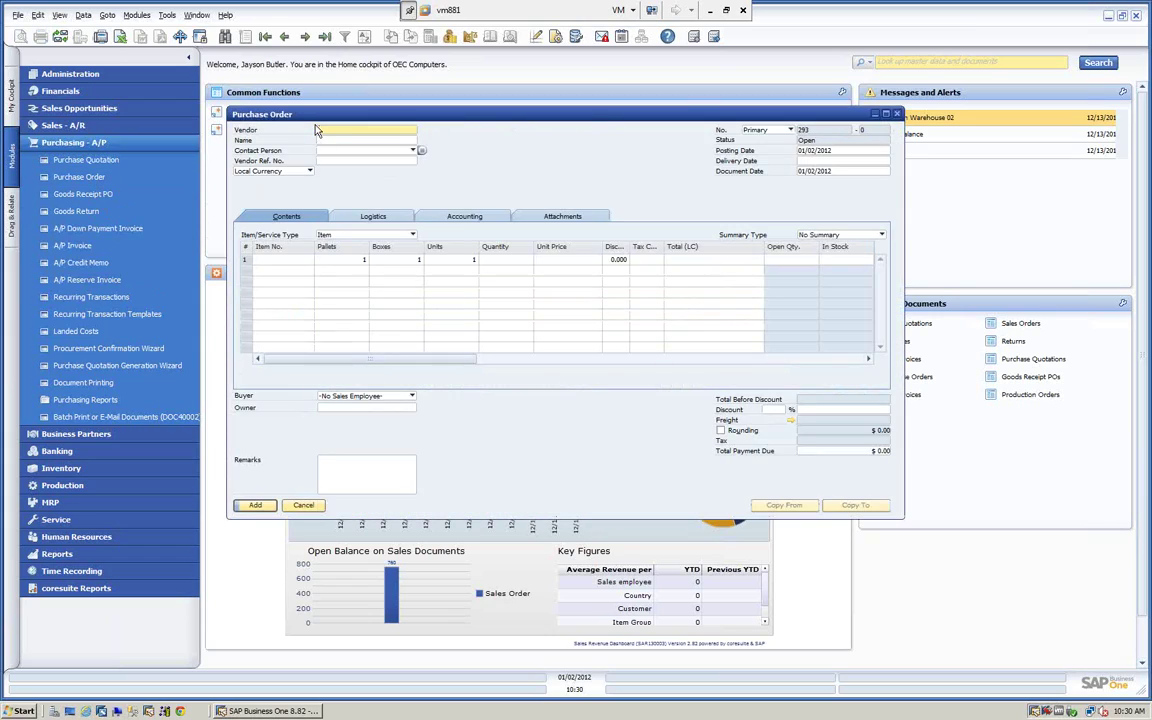
click(325, 37)
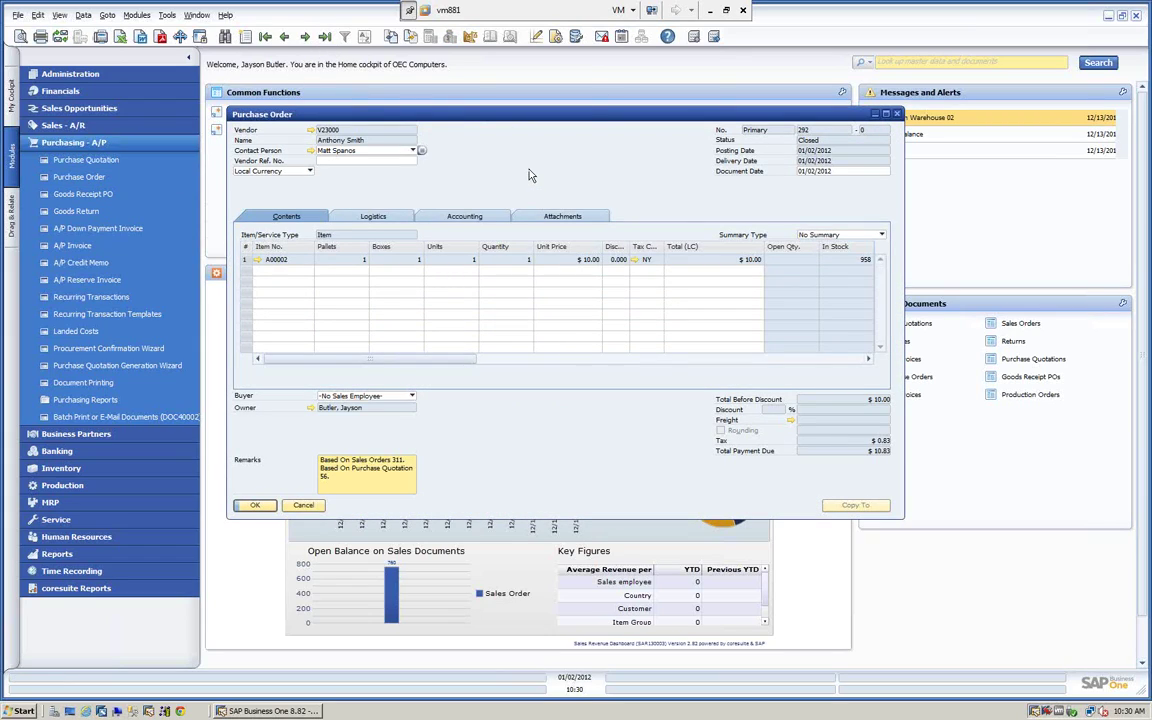
right_click(476, 152)
click(519, 293)
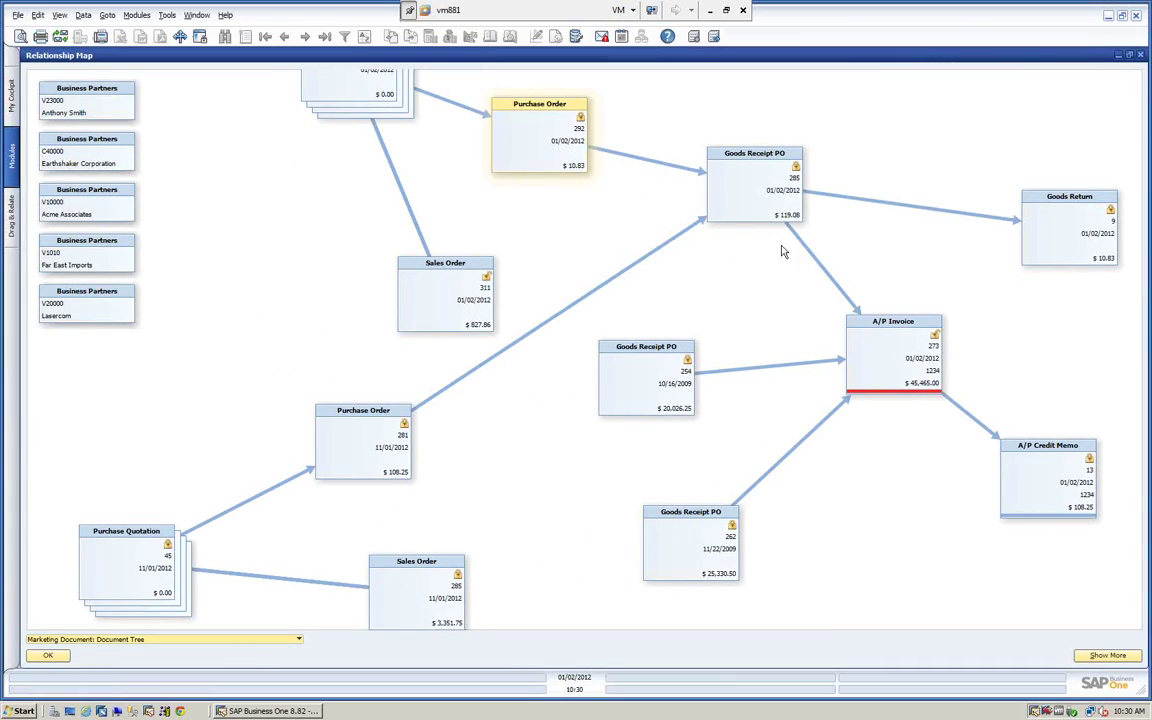
Step: Open Goods Receipt PO 285 from the relationship map, examine its journal entry, and close both documents
double_click(741, 160)
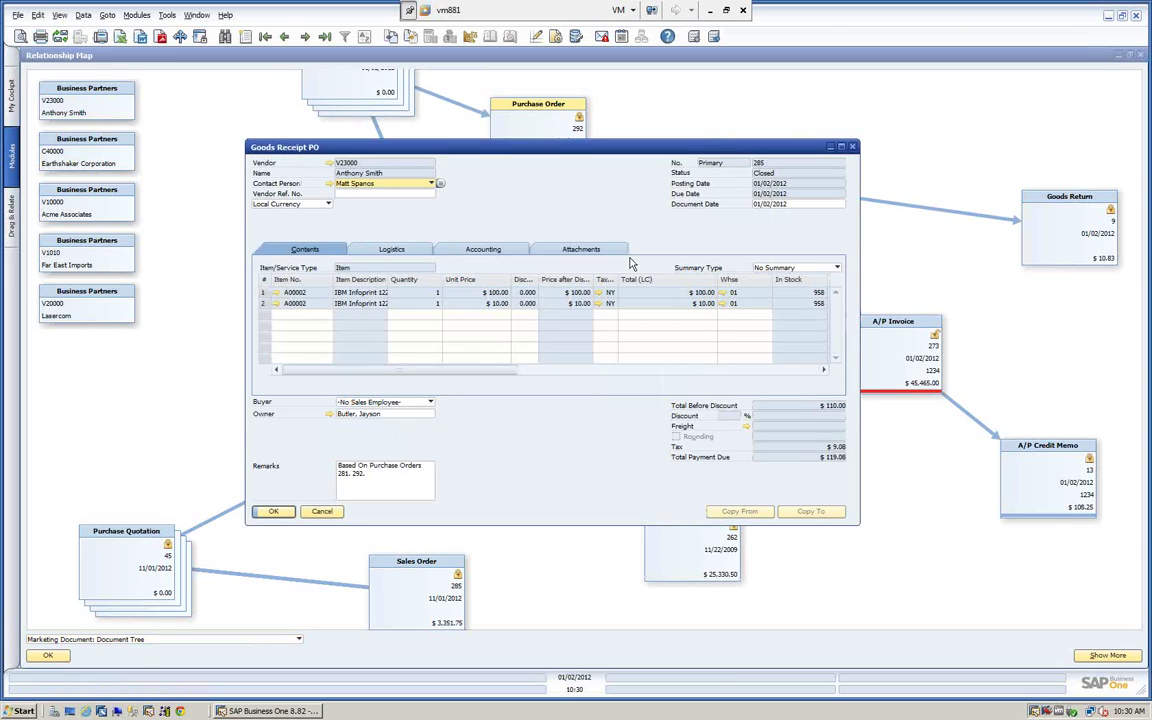
click(482, 251)
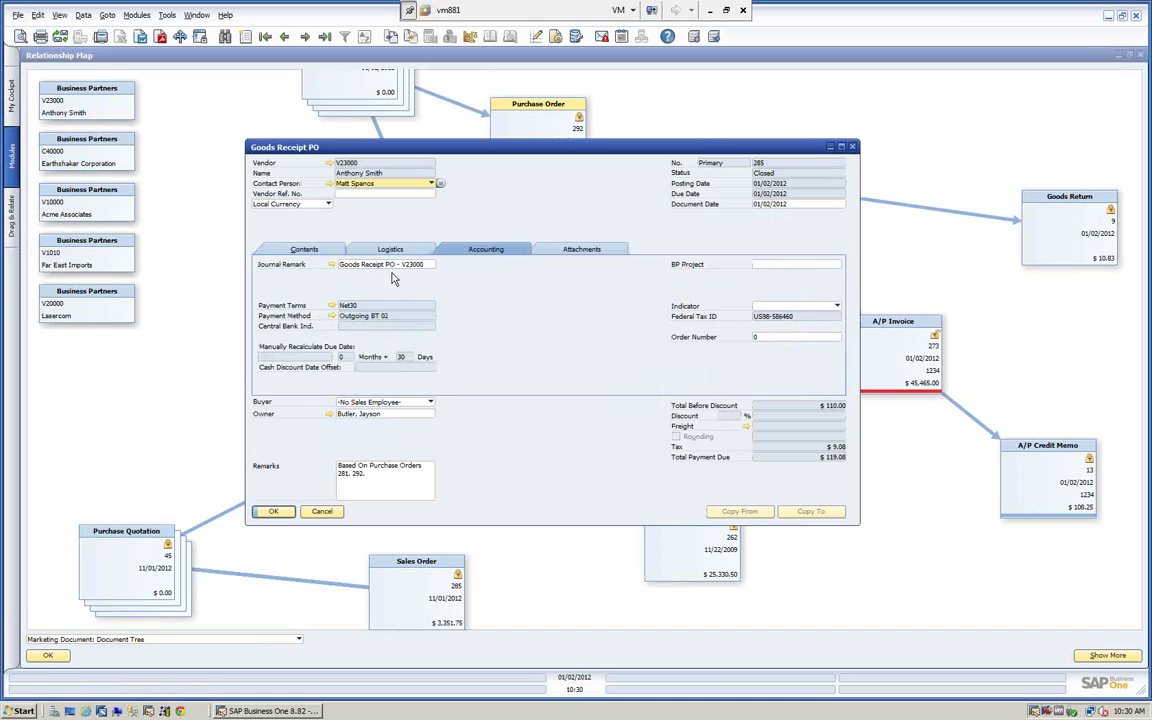
click(332, 265)
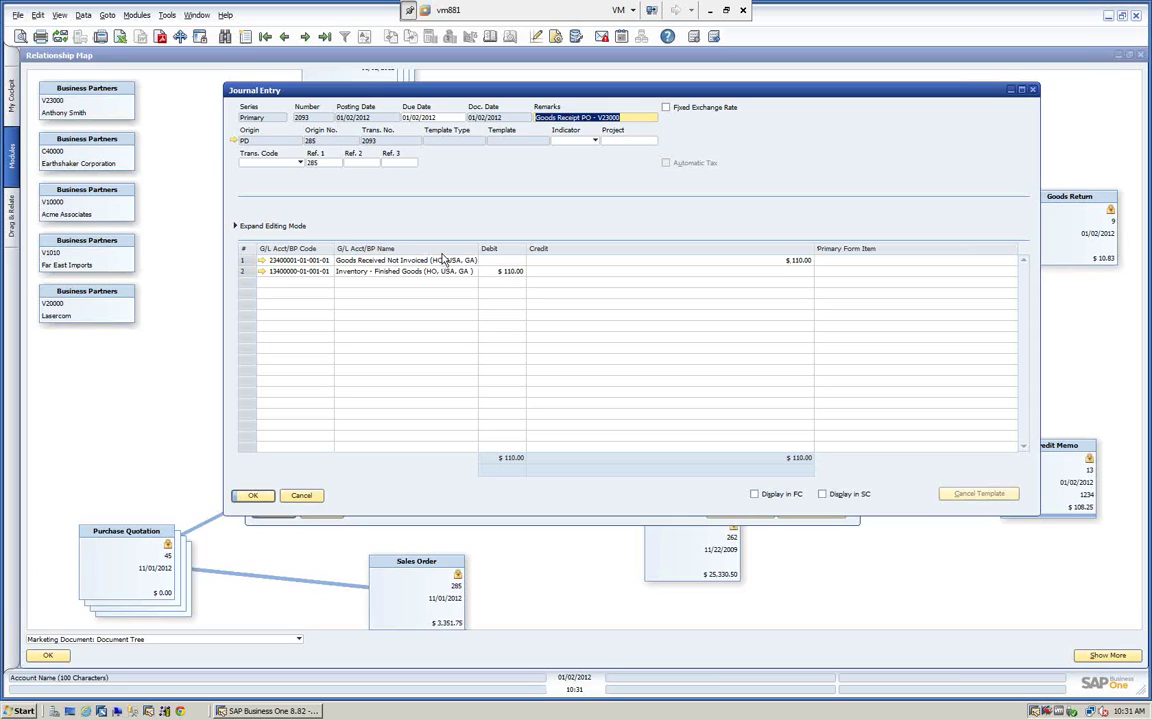
click(258, 495)
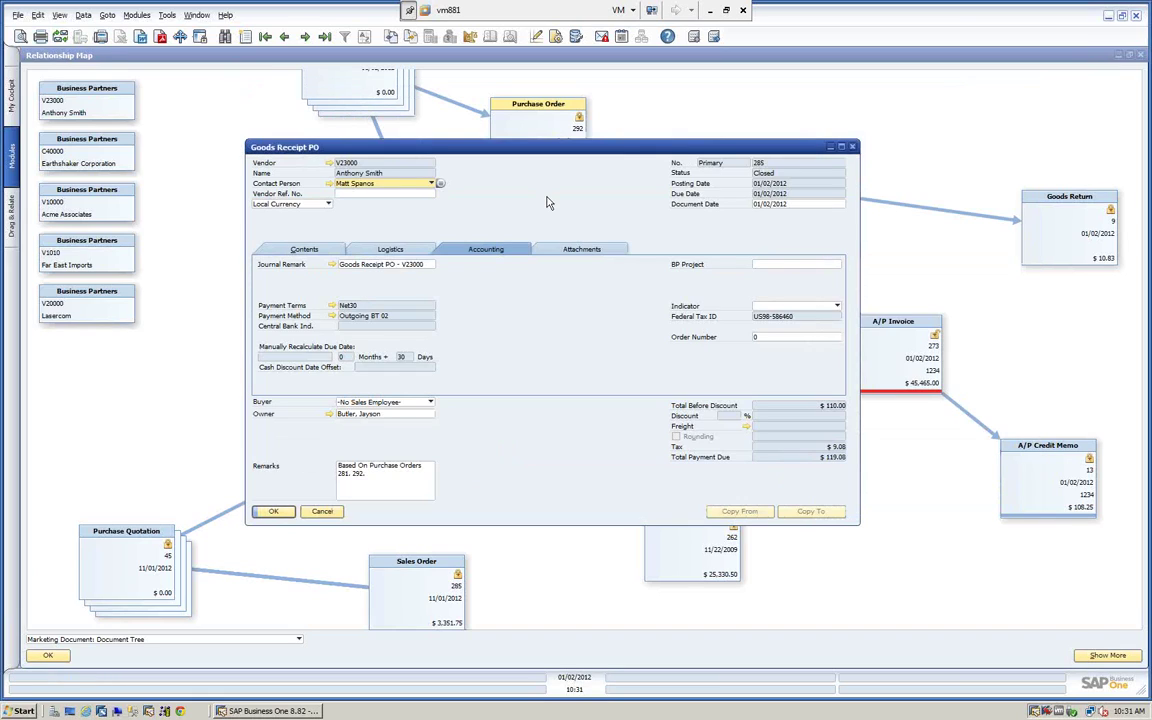
click(321, 512)
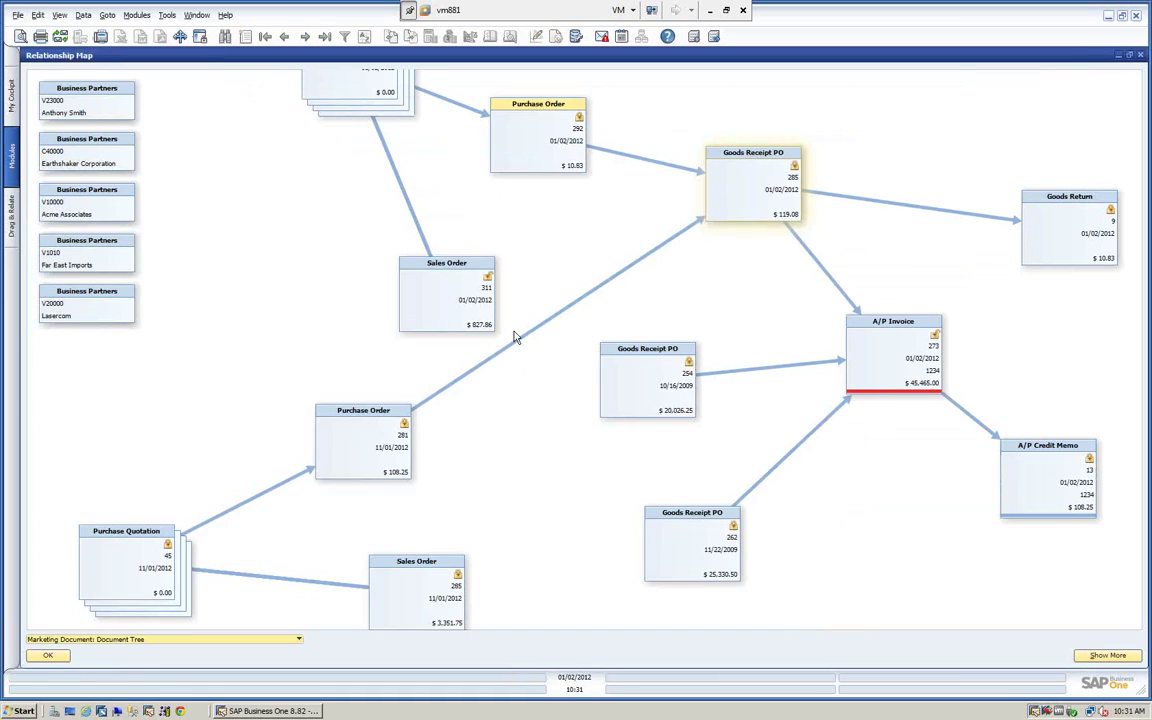
Step: Open the A/P invoice from the relationship map and display its journal entry
double_click(897, 327)
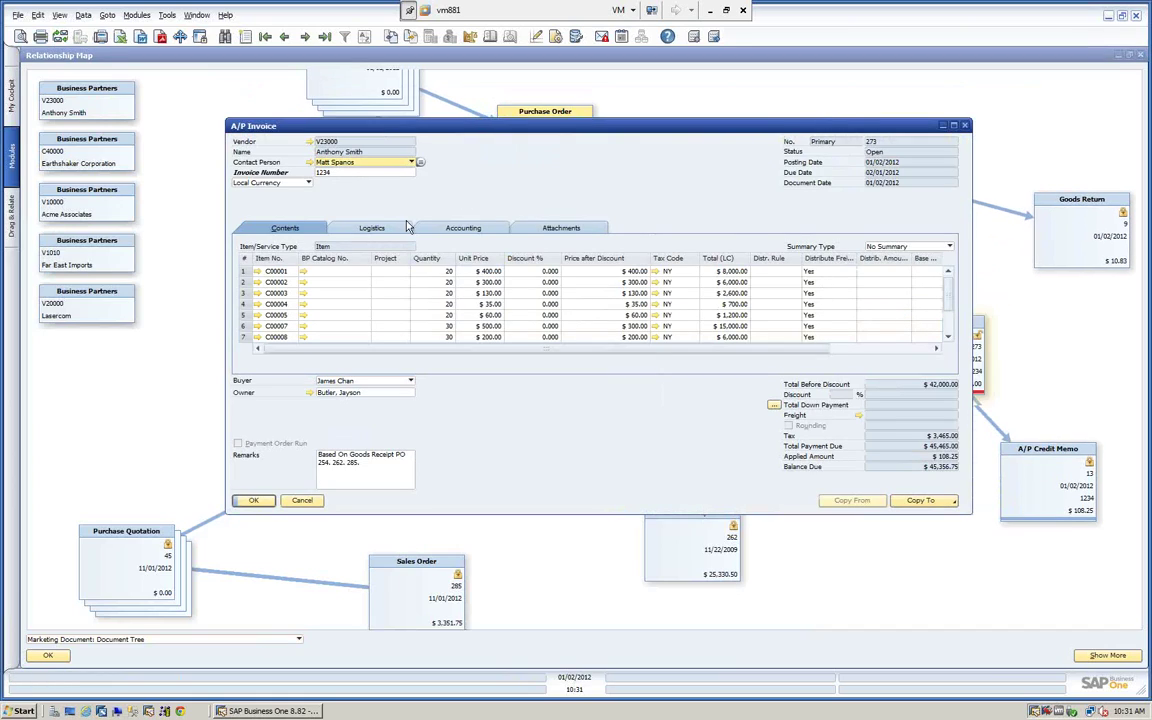
click(463, 228)
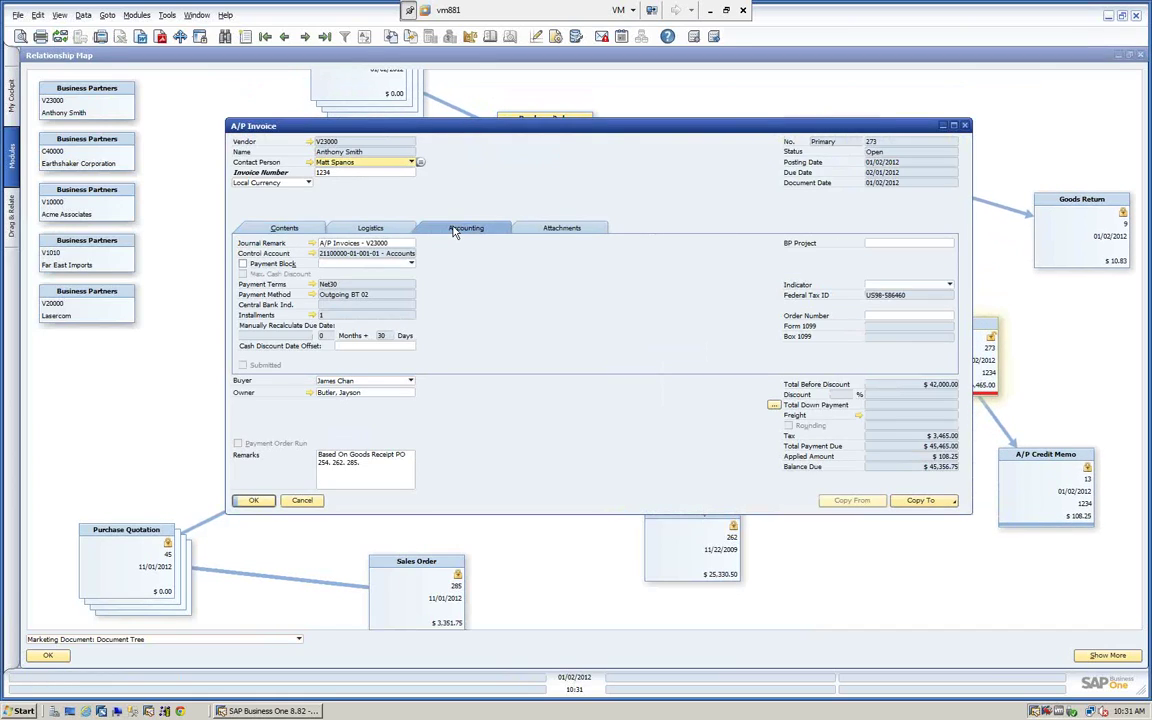
click(312, 244)
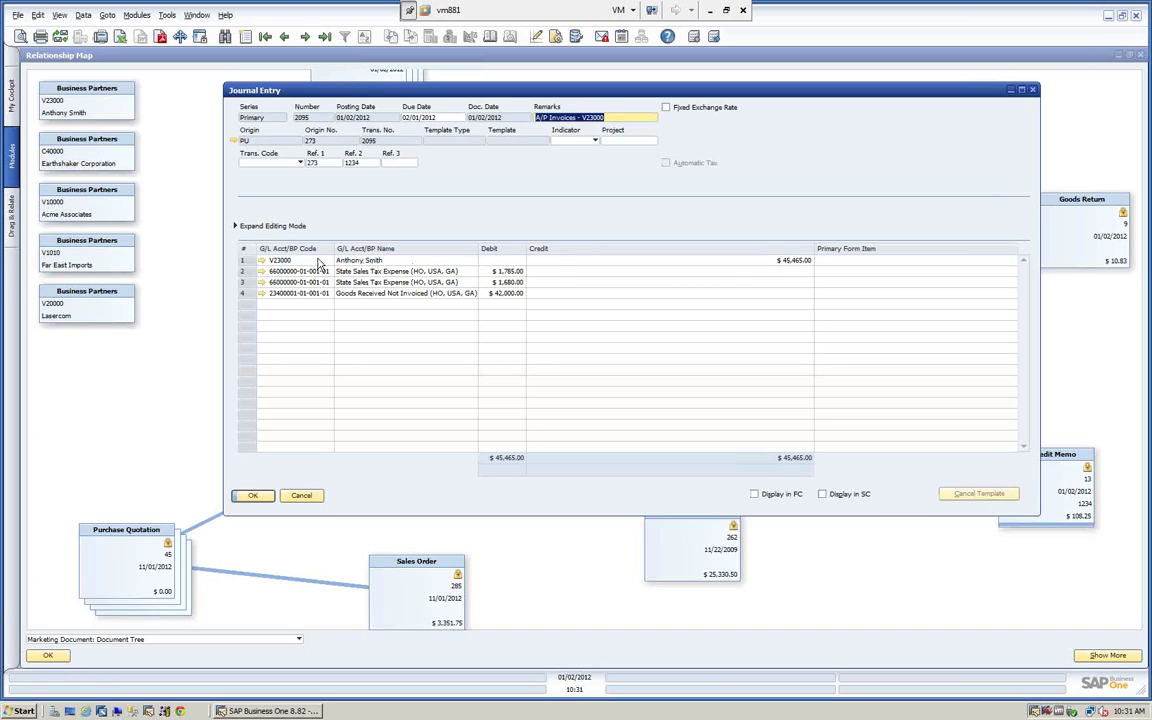
Step: Check the vendor's accounts payable control account in the business partner master data opened from the journal entry
click(261, 260)
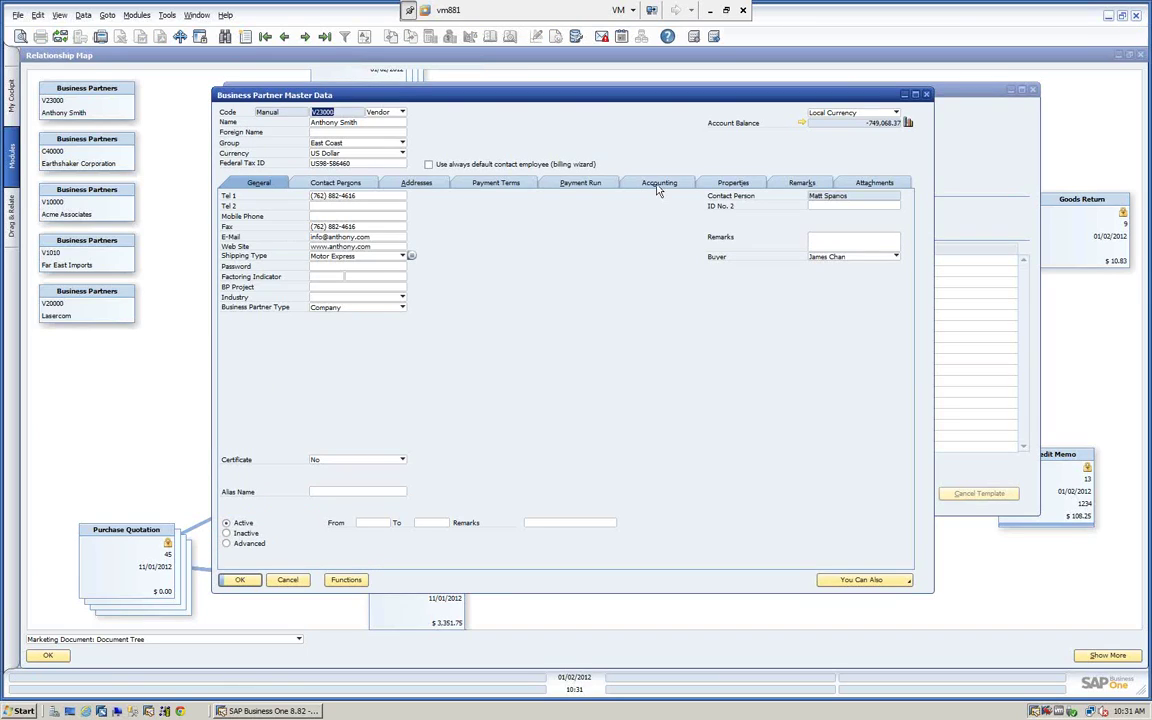
click(658, 186)
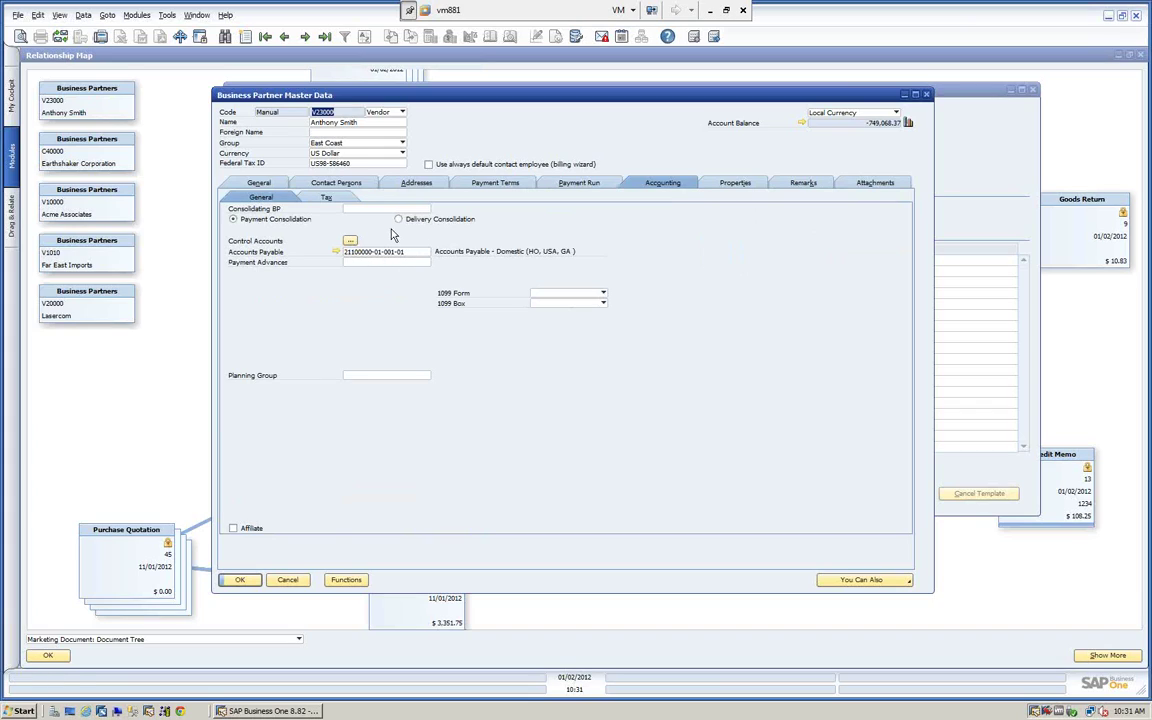
click(258, 184)
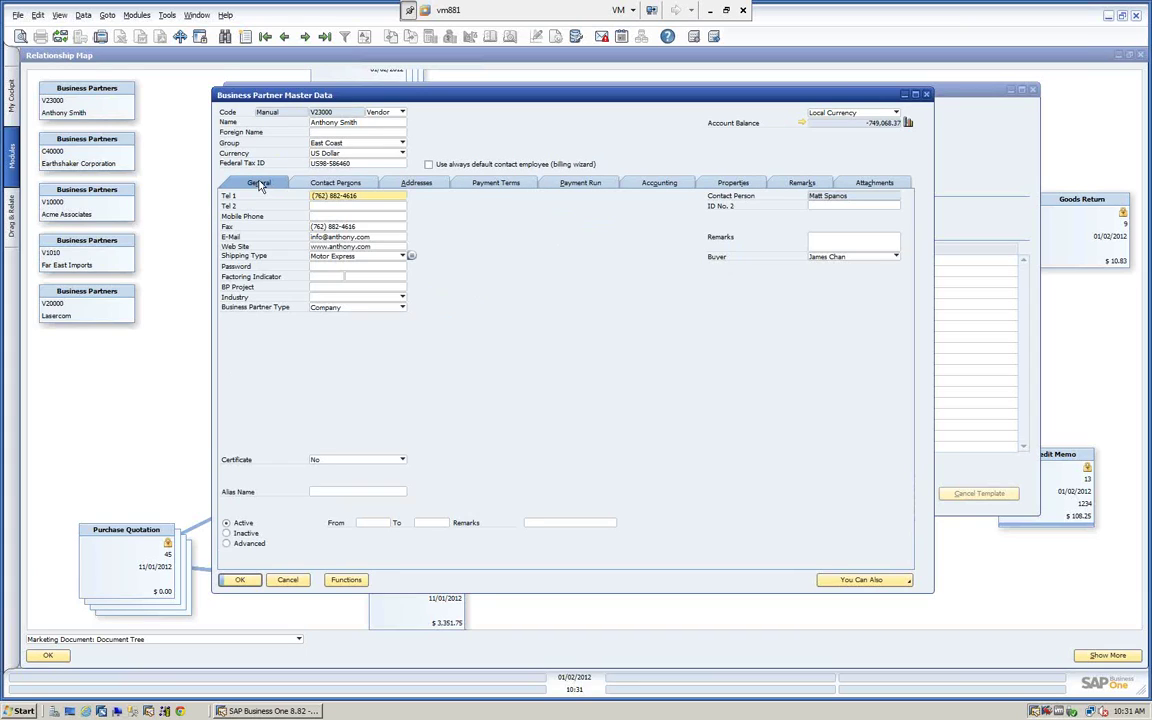
click(286, 581)
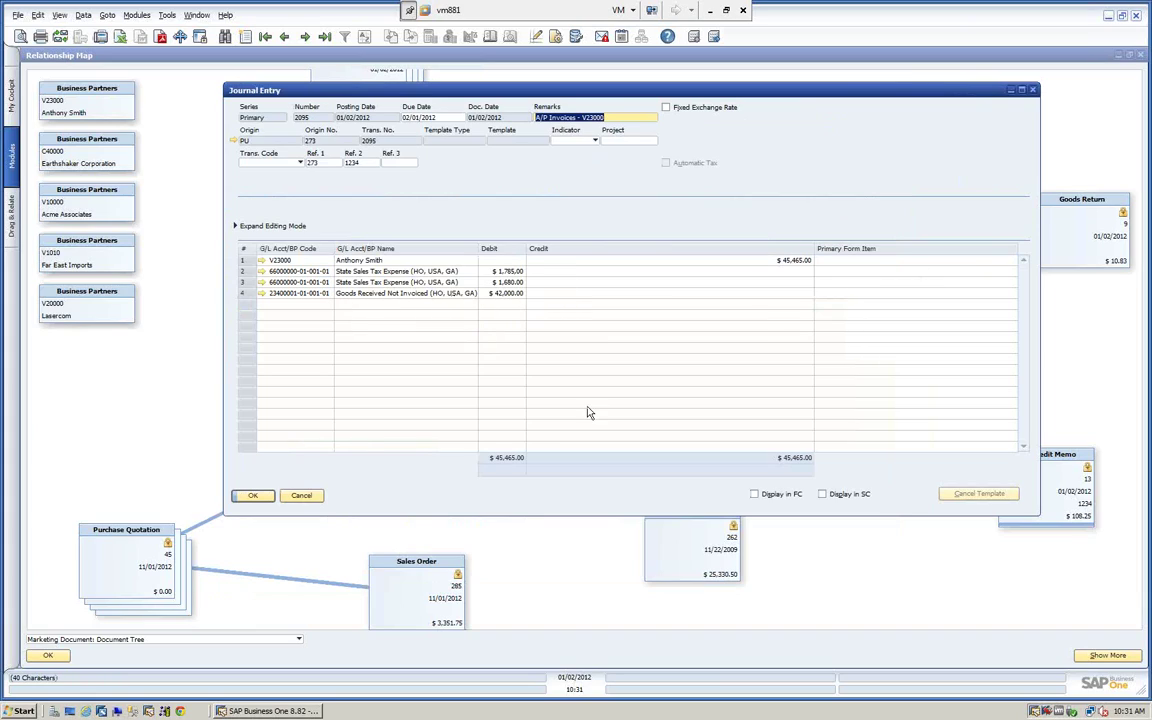
Step: Close the journal entry, the A/P invoice, the relationship map and the purchase order
click(303, 497)
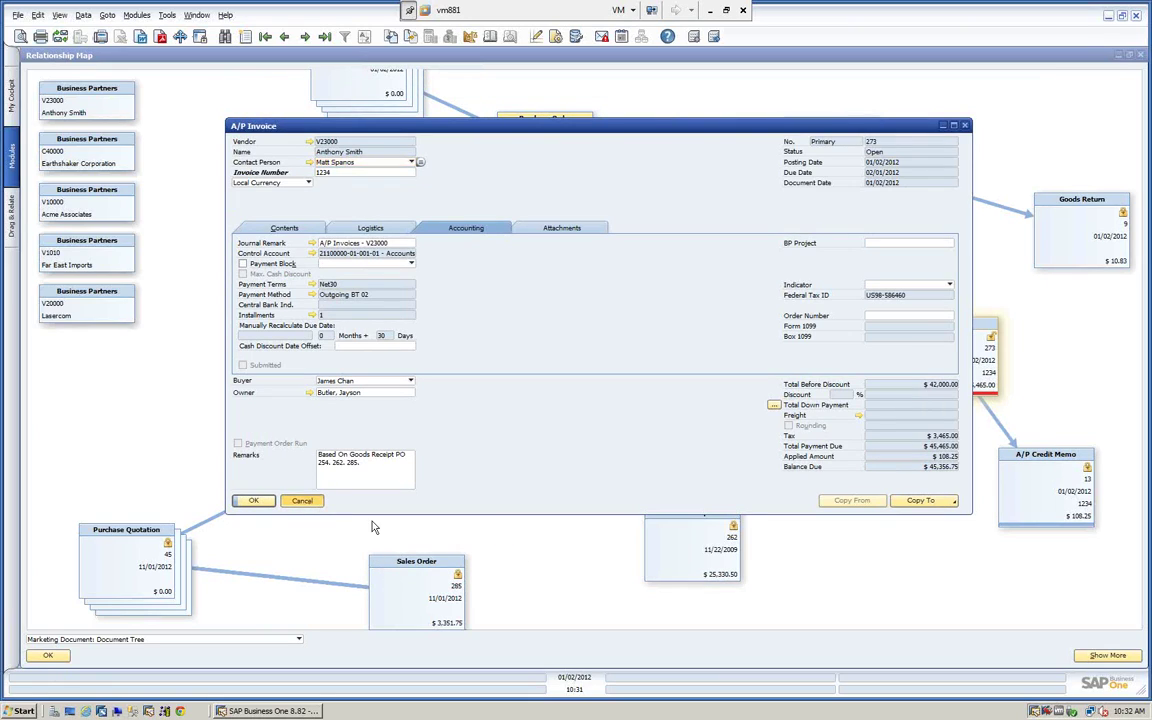
click(302, 501)
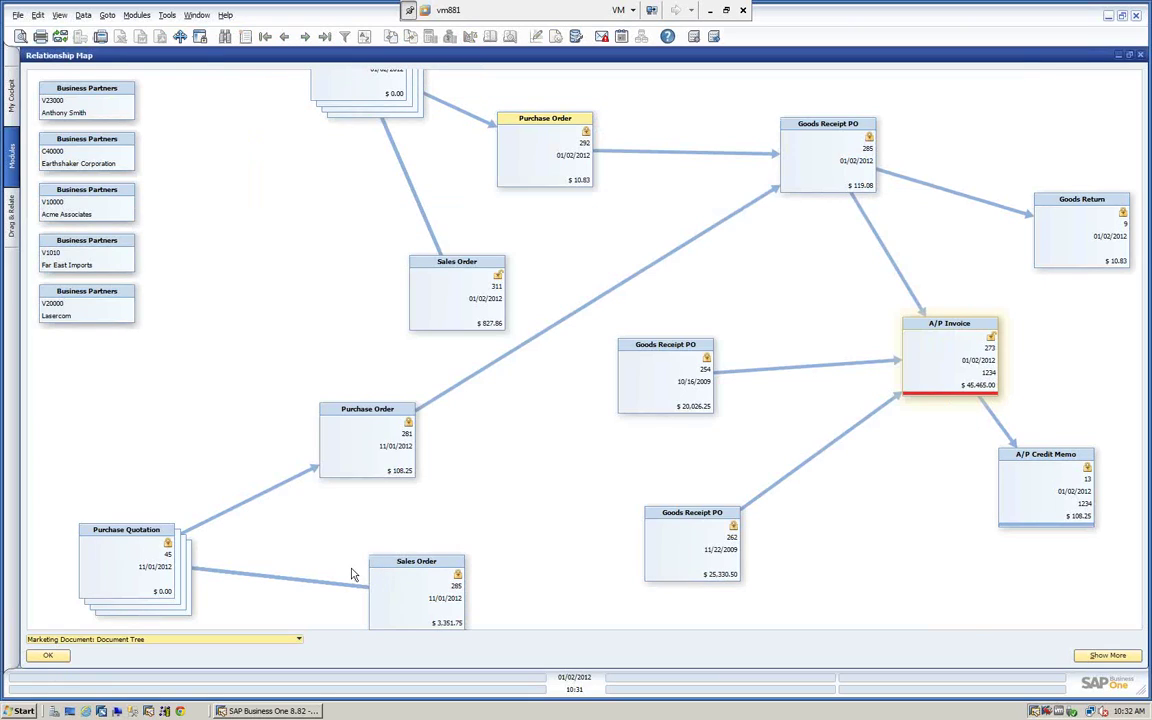
click(1144, 56)
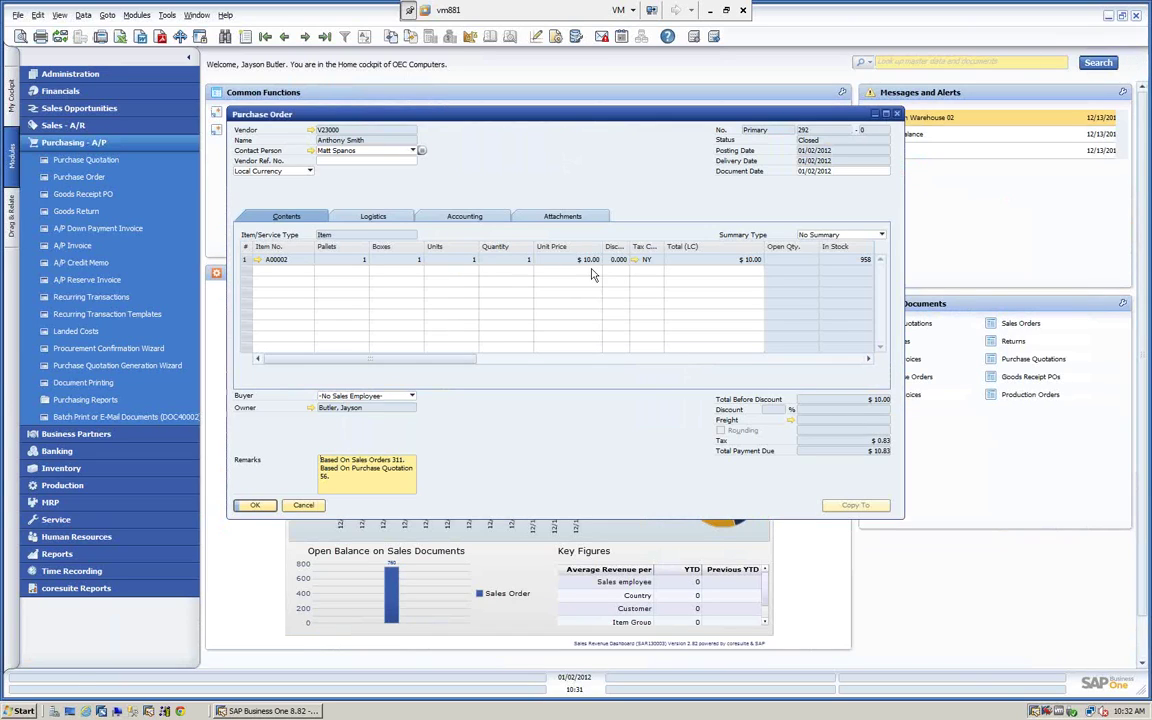
click(305, 506)
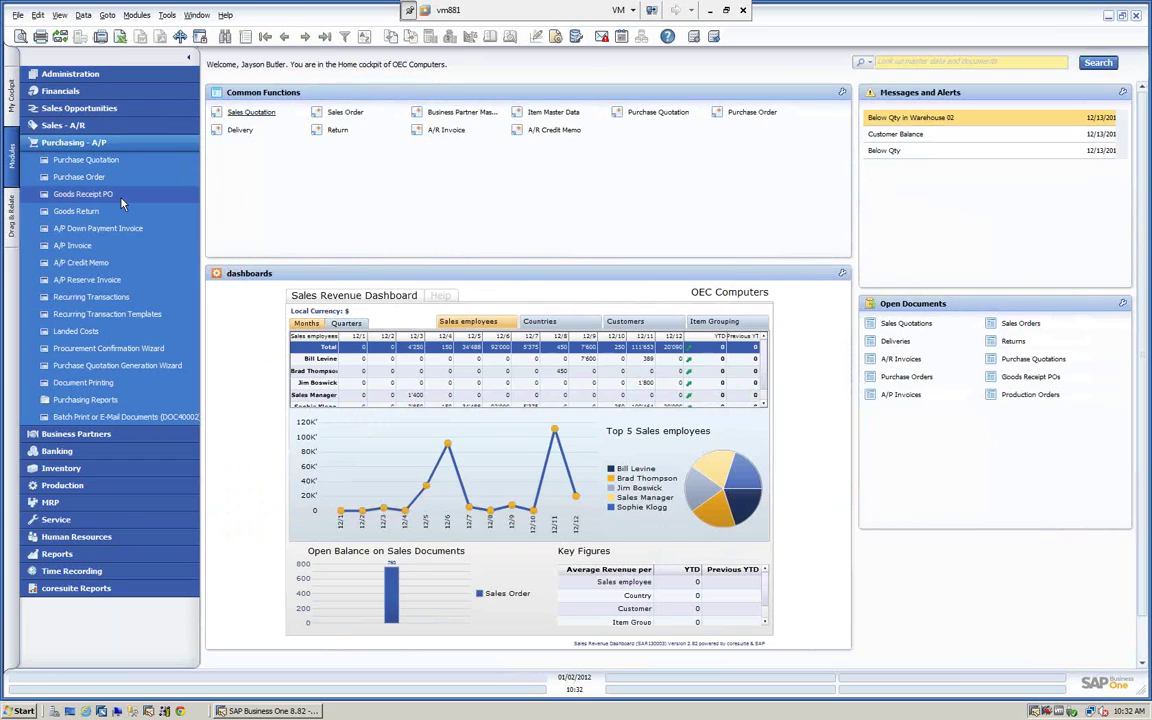
Step: Start a new purchase order for the vendor Far East Imports
click(84, 175)
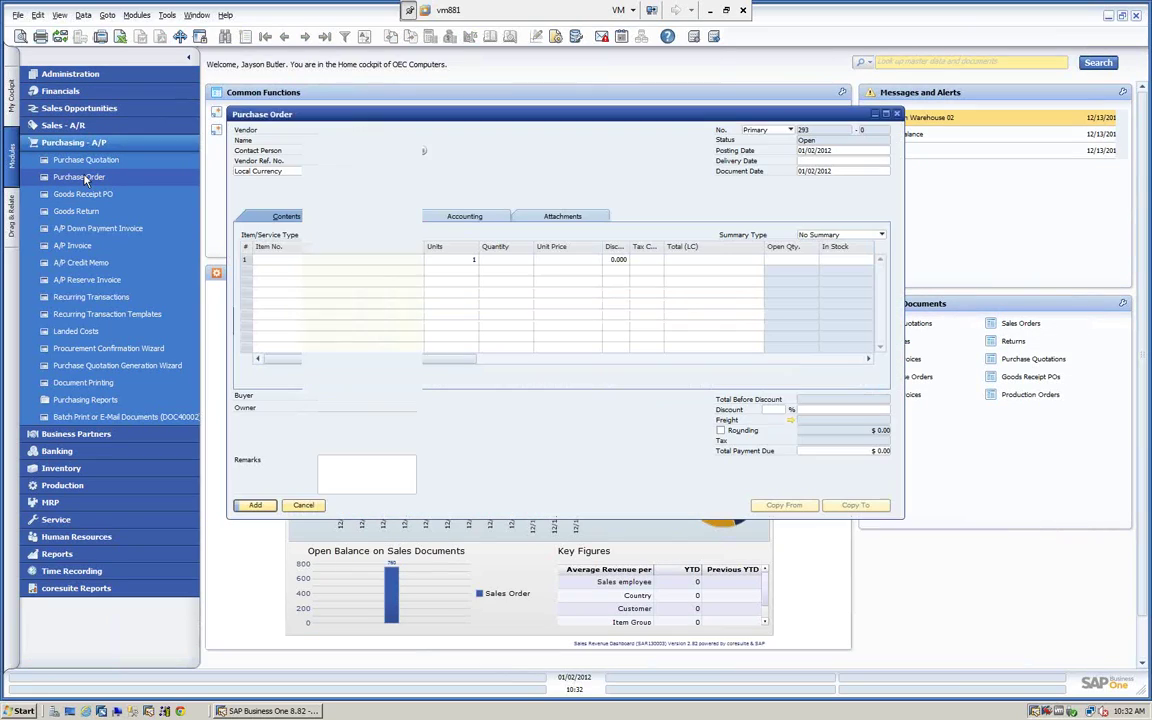
key(Tab)
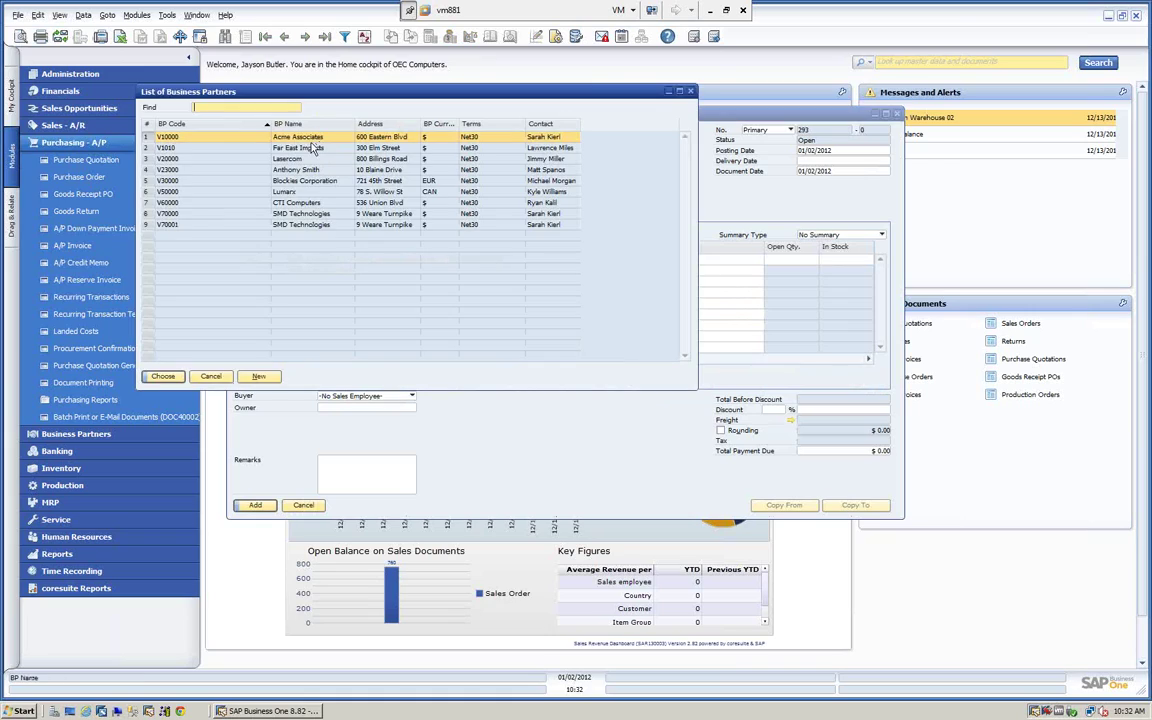
click(289, 149)
click(173, 378)
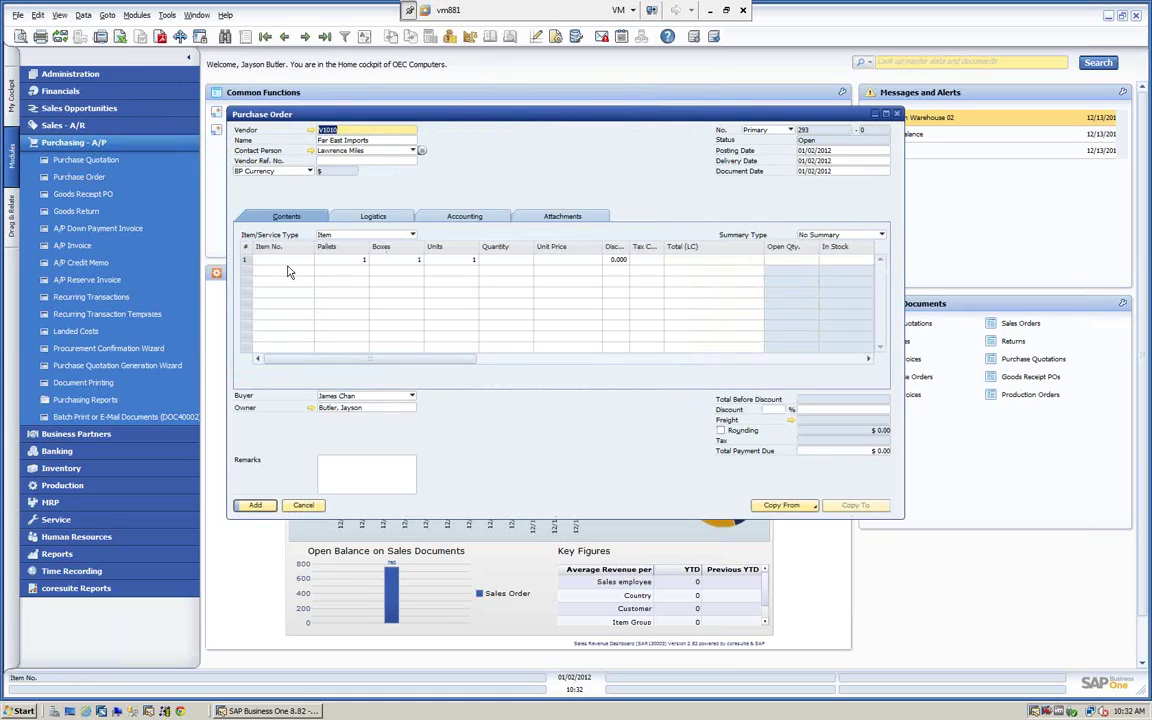
Step: Enter item A00001 on the first line and add the purchase order
click(290, 261)
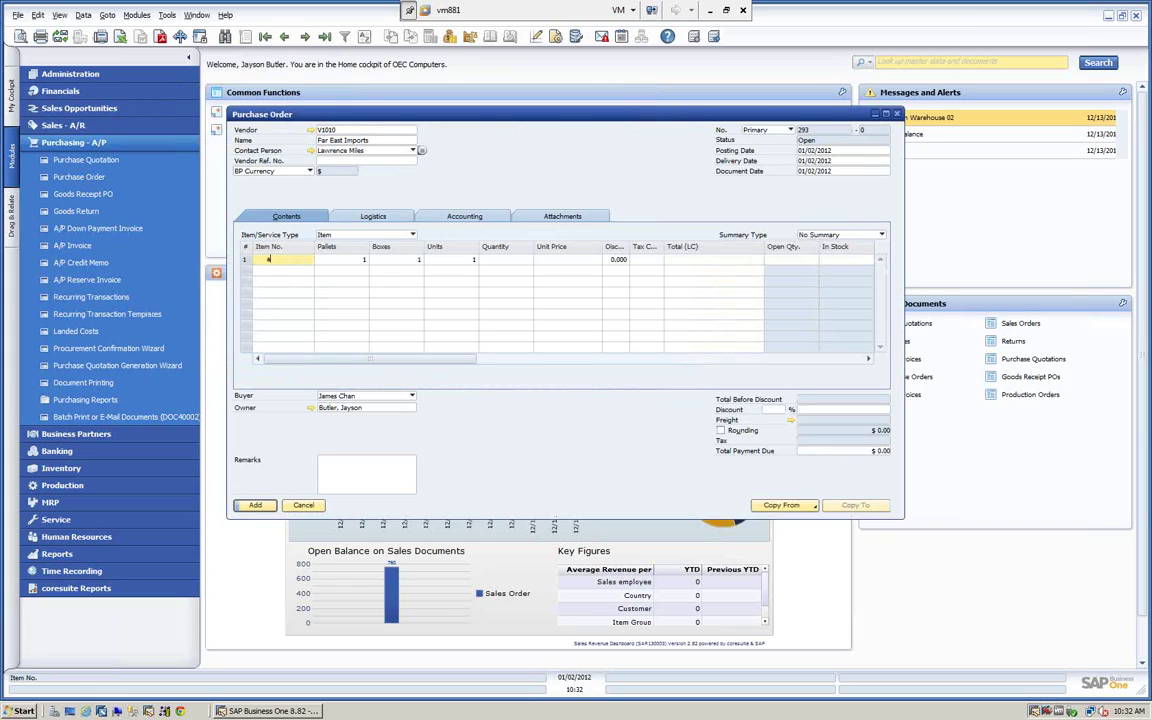
text(*)
key(Tab)
click(380, 291)
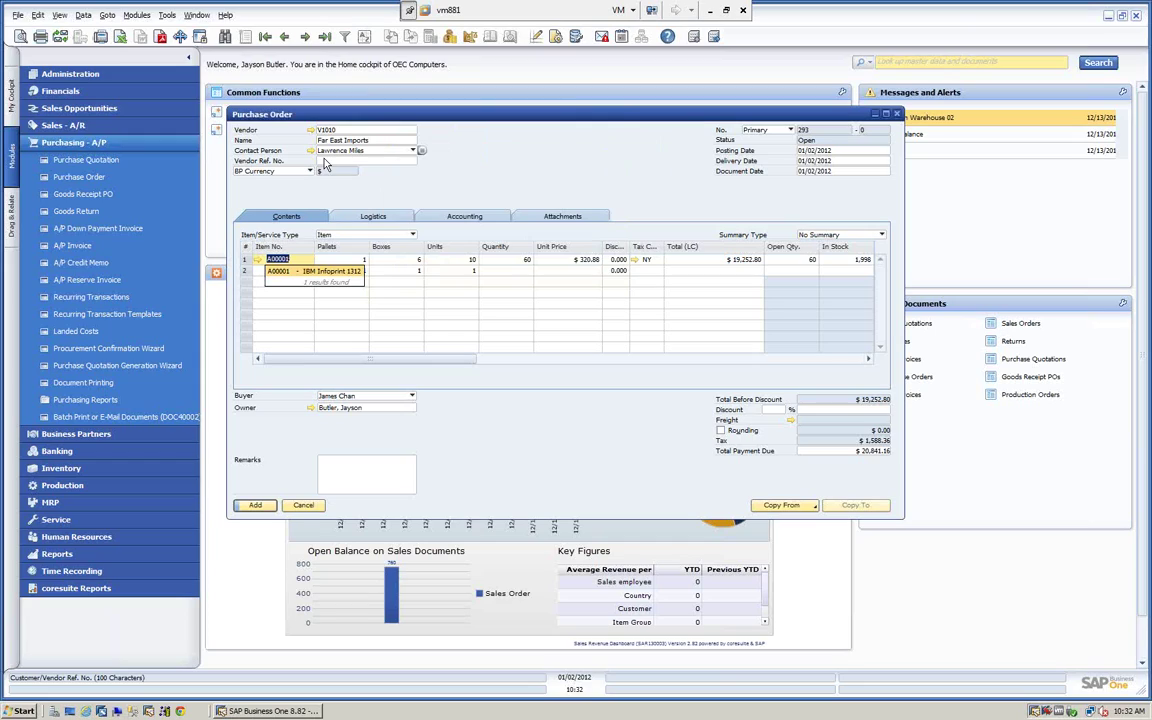
click(255, 506)
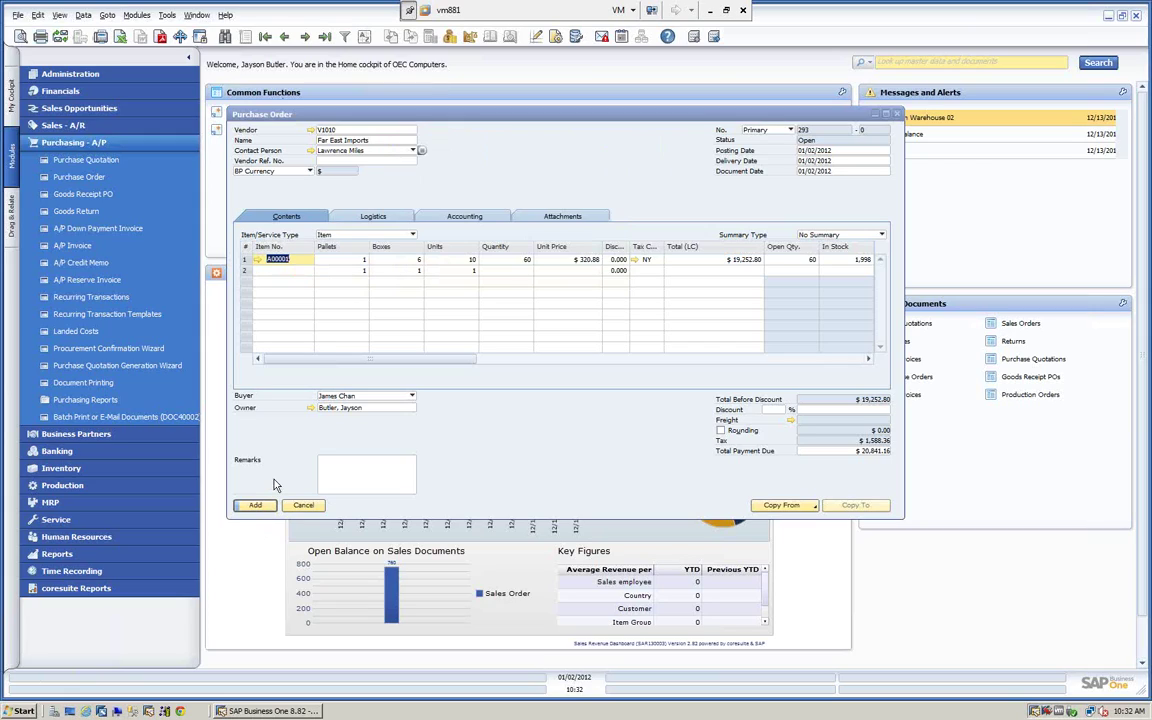
click(256, 505)
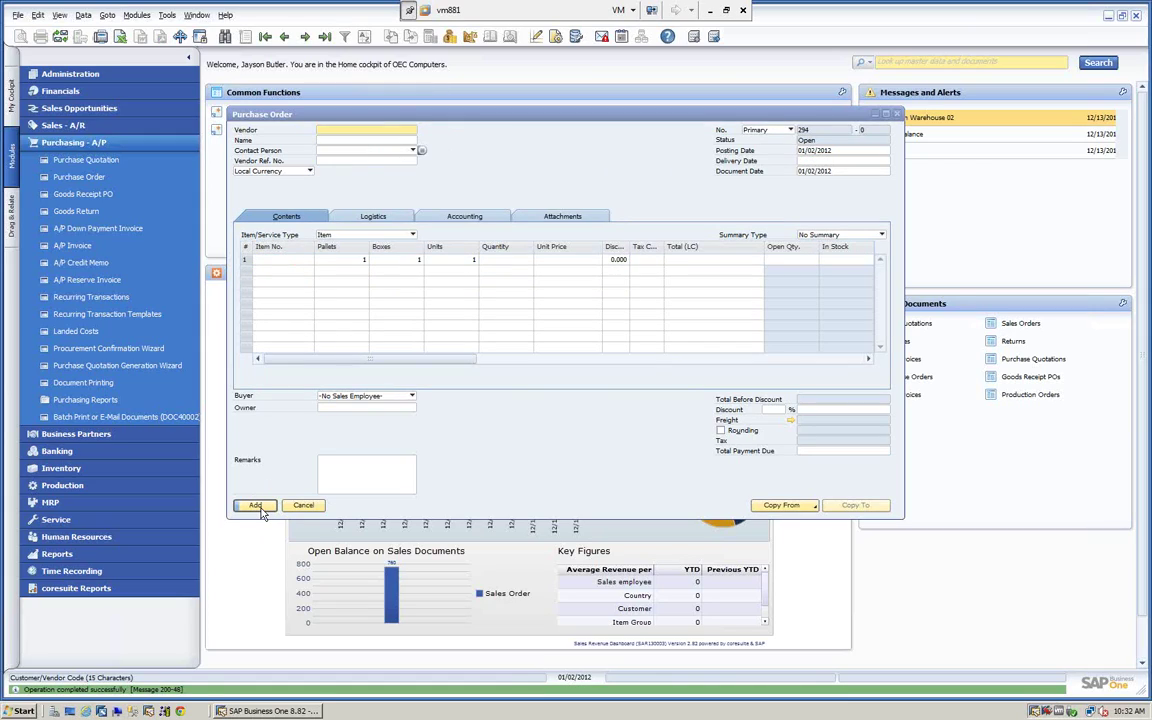
Step: Reopen the purchase order just added and review its accounting details
click(480, 118)
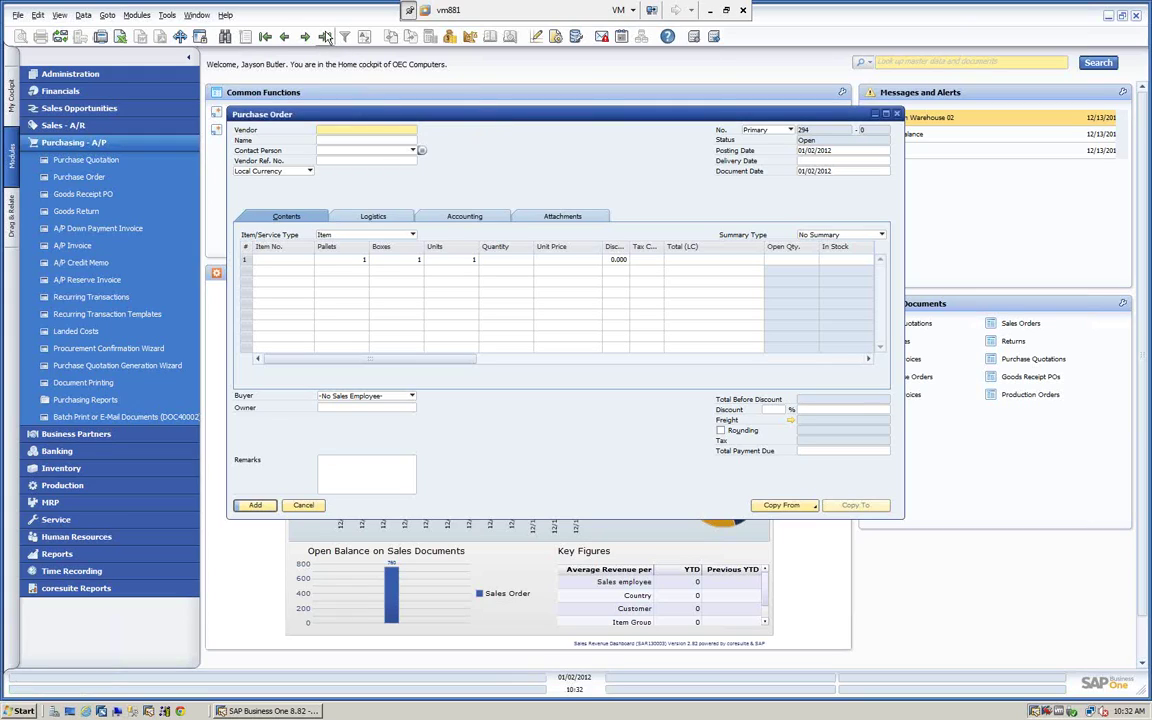
click(285, 36)
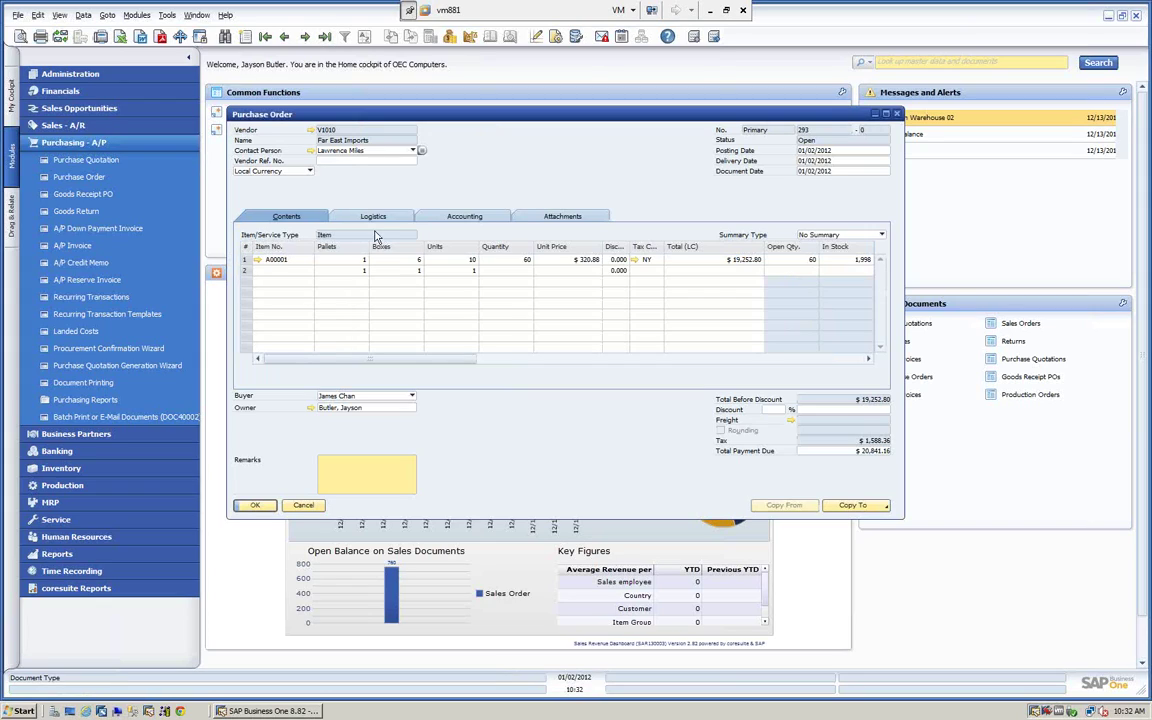
click(468, 216)
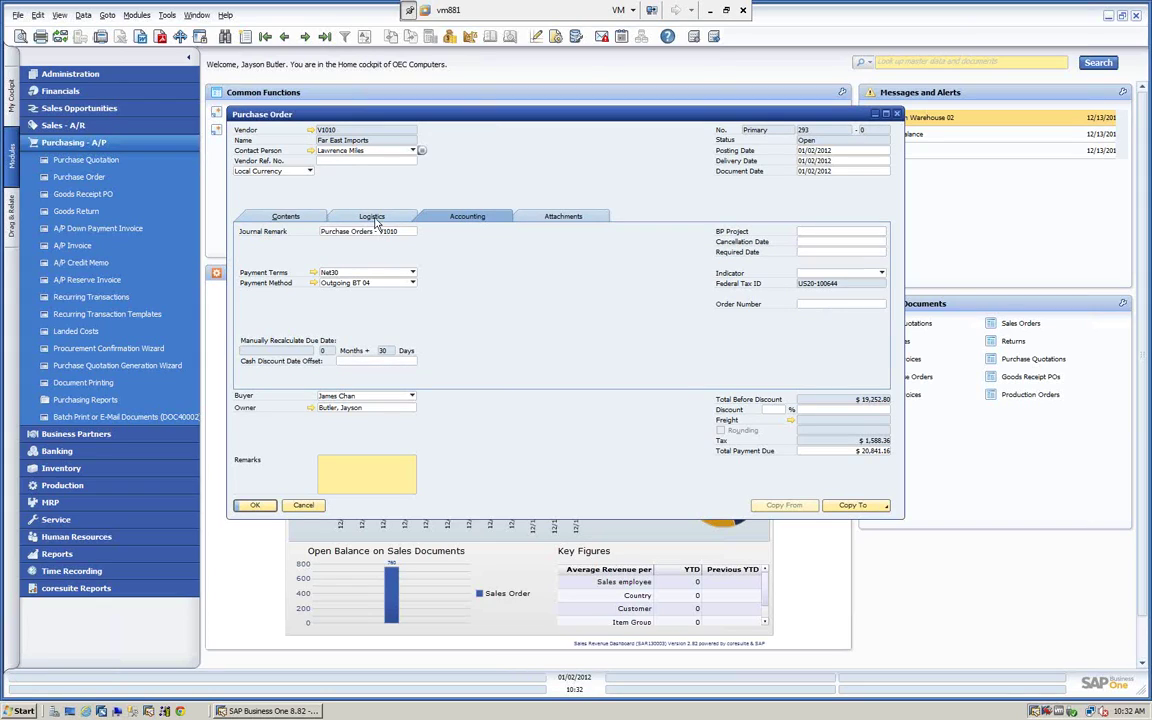
click(296, 218)
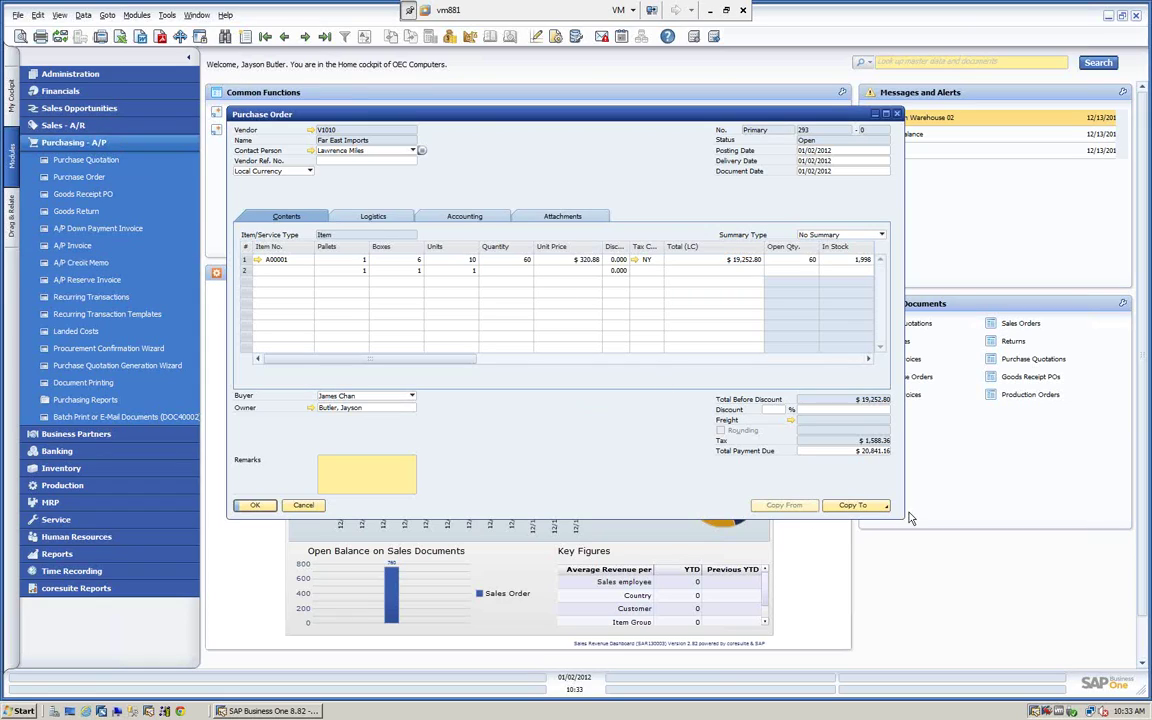
Step: Copy the purchase order to an A/P reserve invoice and reposition and widen the invoice window
click(866, 509)
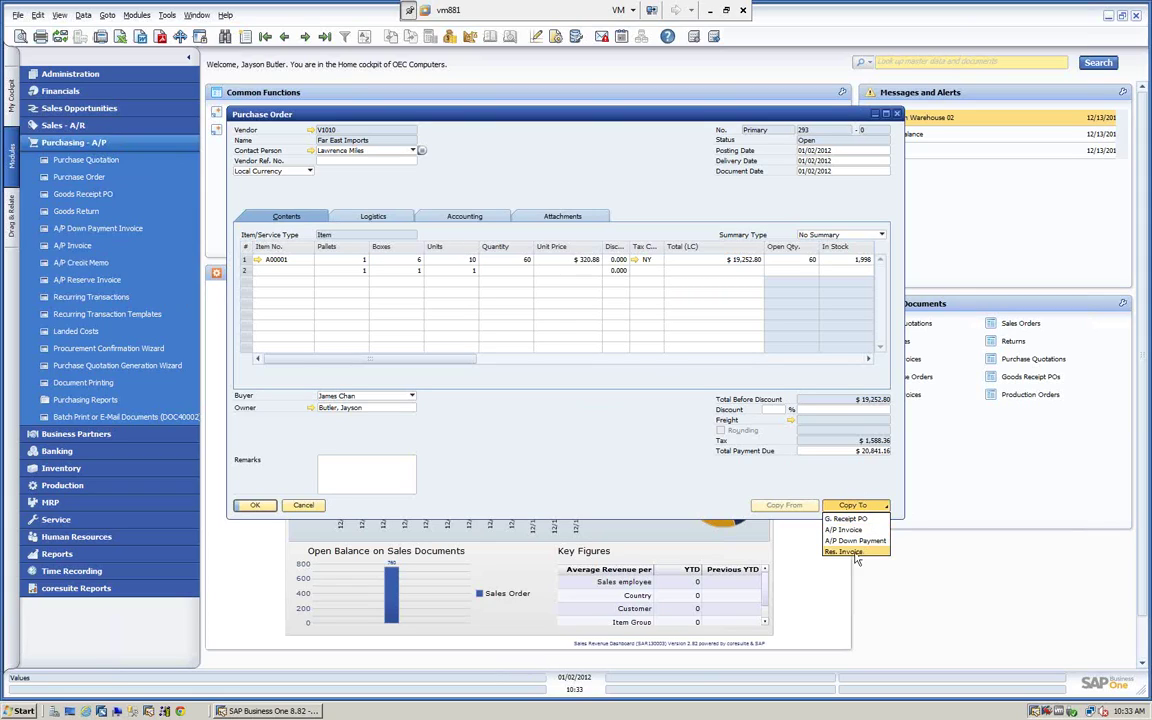
click(853, 552)
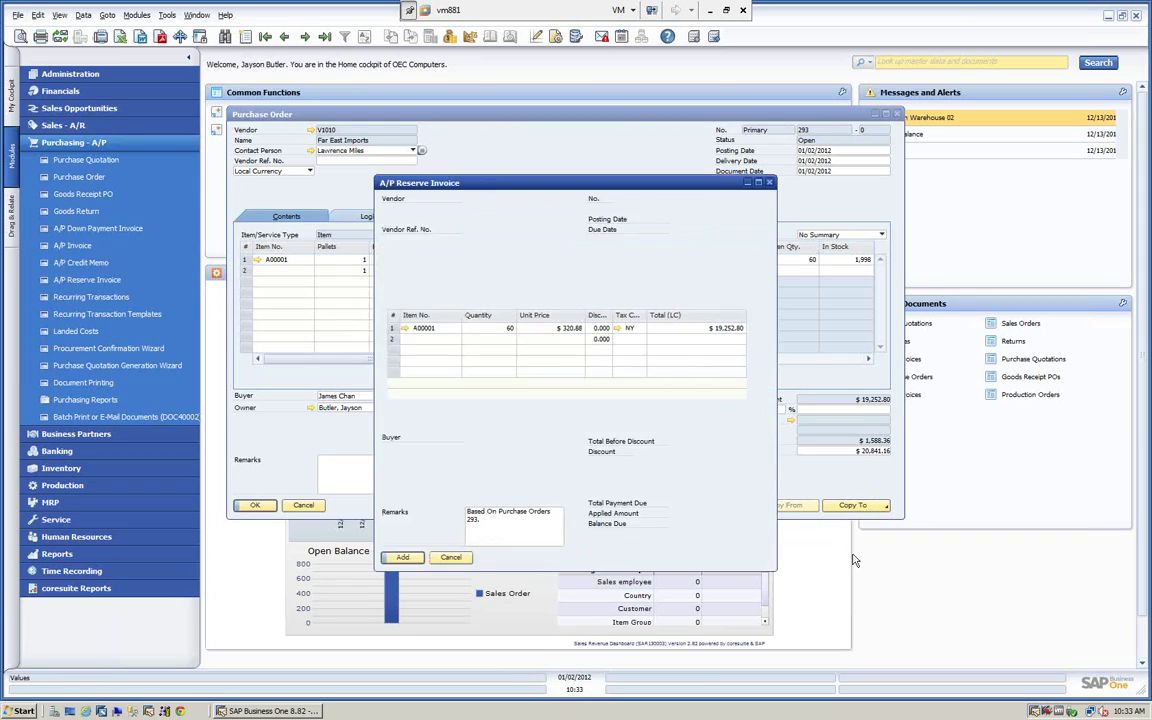
drag(558, 183, 472, 159)
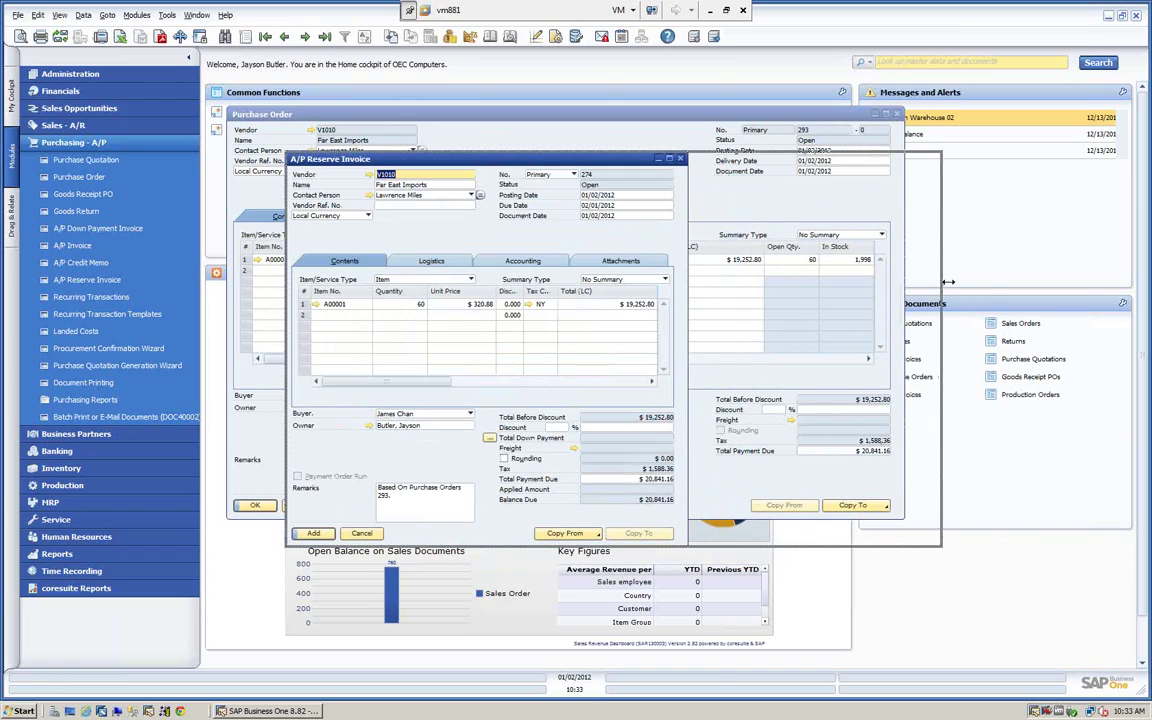
Step: Preview the journal entry of the A/P reserve invoice, and add the invoice
right_click(627, 209)
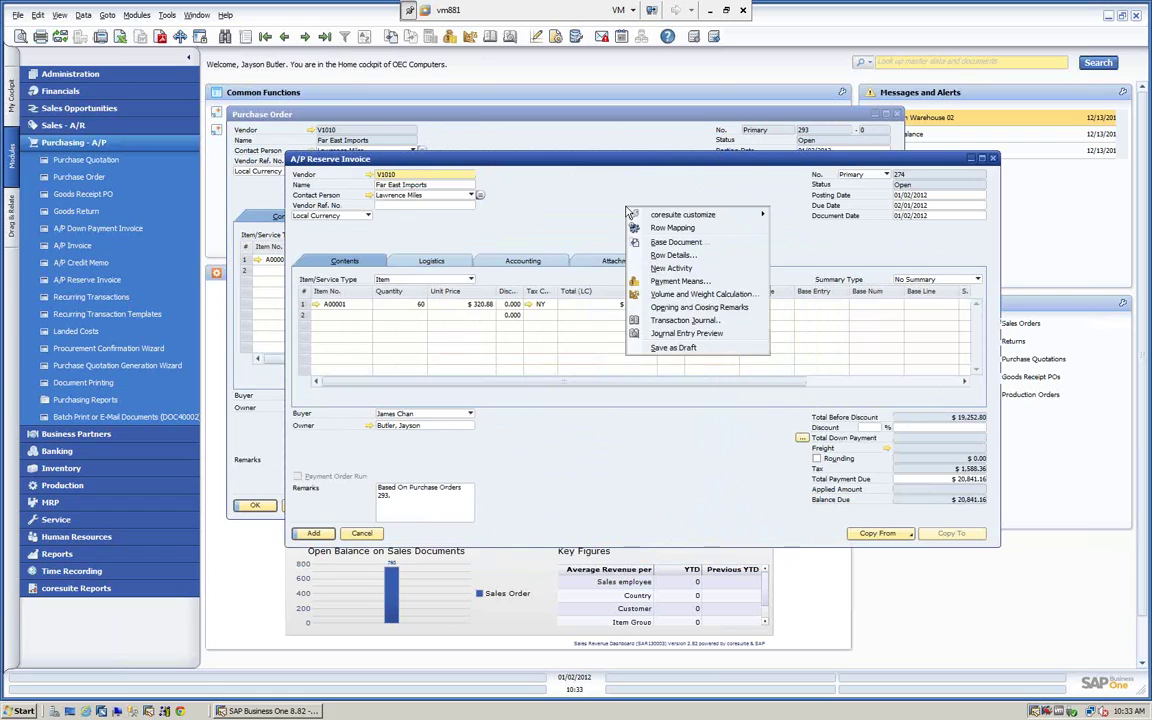
click(686, 335)
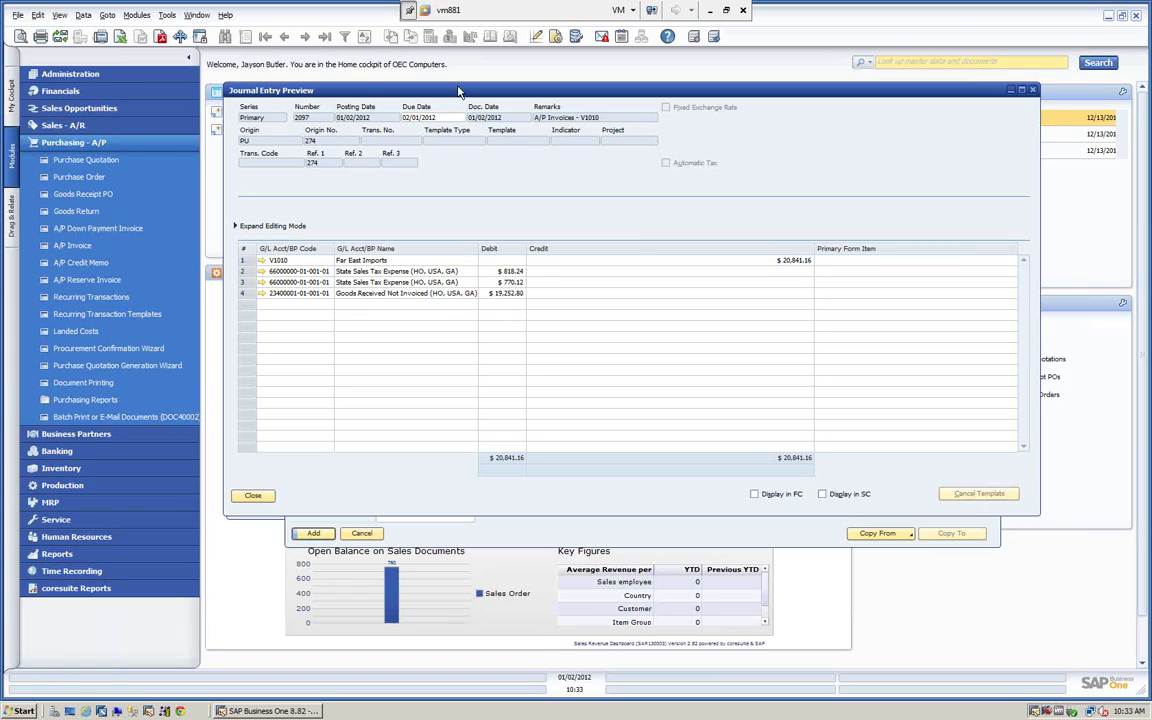
click(253, 496)
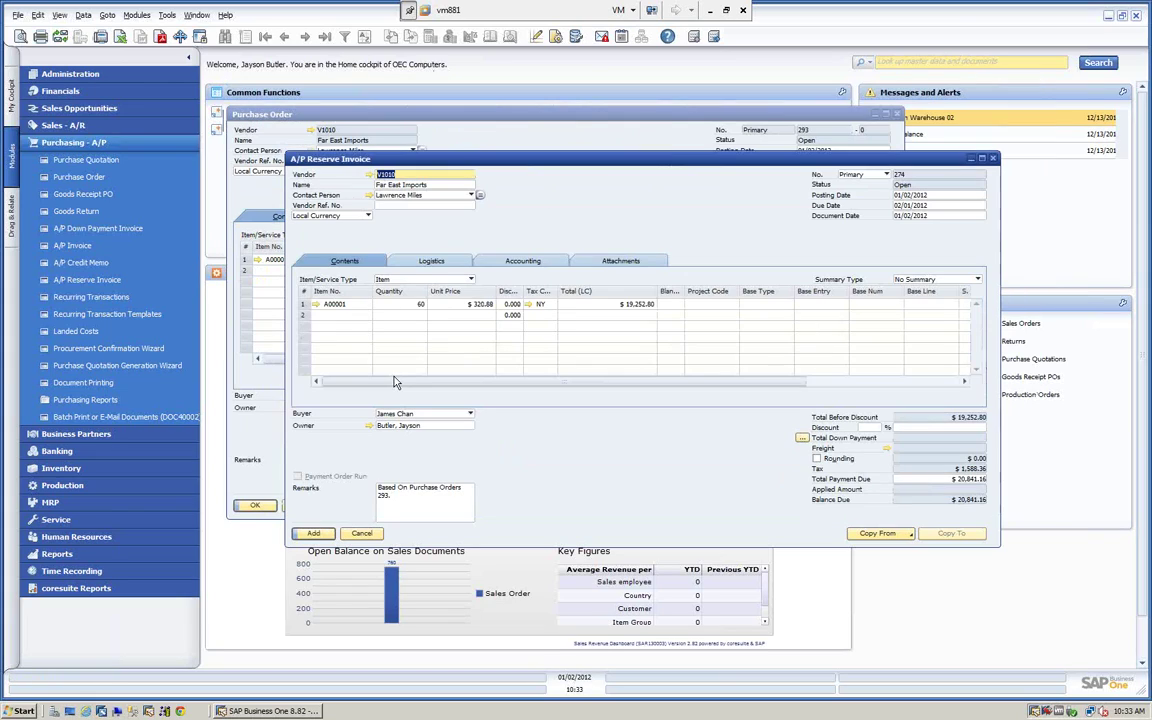
click(313, 534)
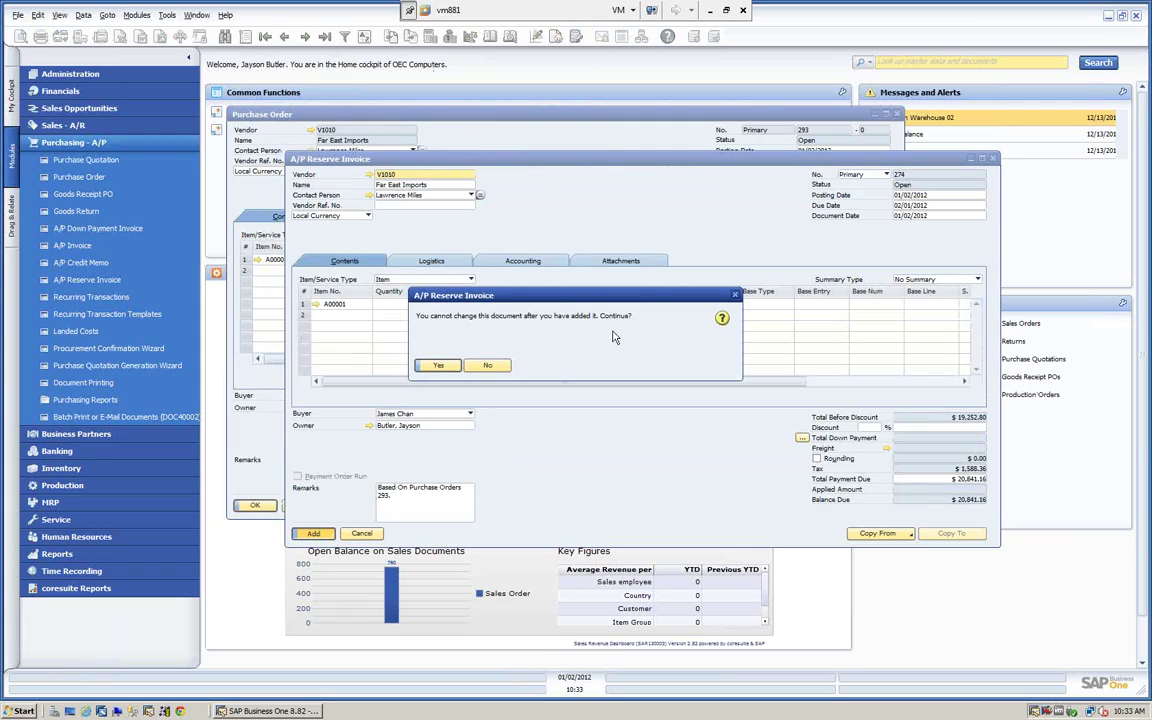
click(440, 365)
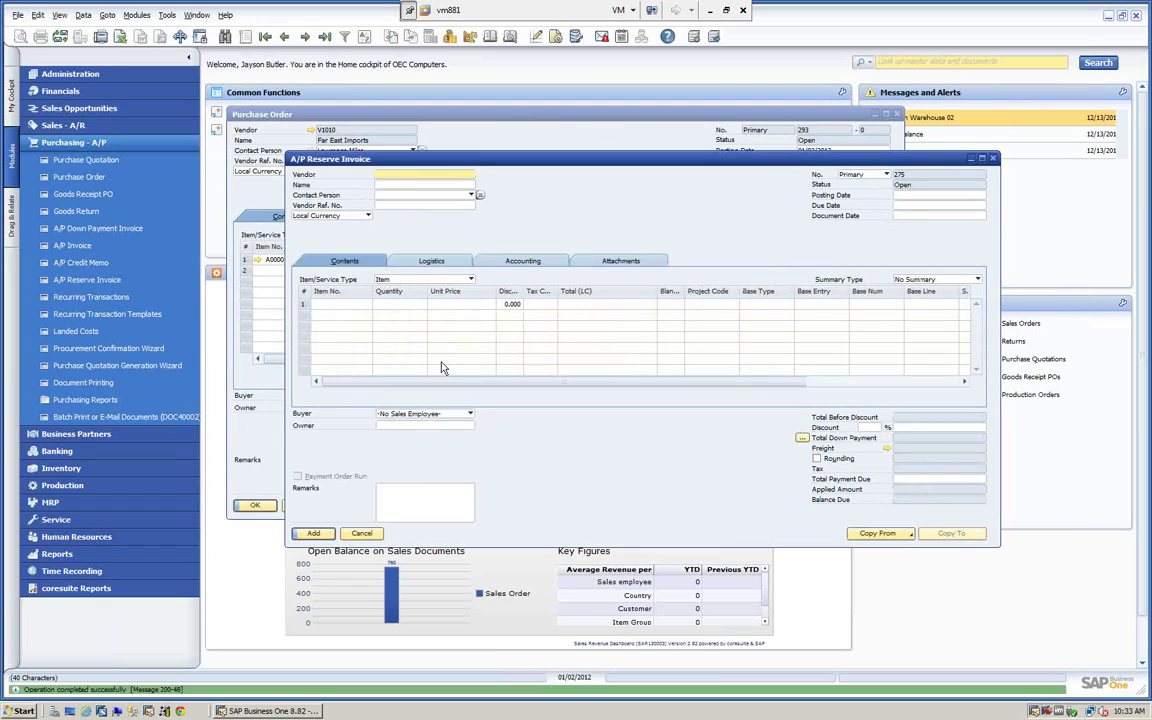
Step: Close the purchase order, move the A/P reserve invoice window, and bring up the A/P reserve invoice just added
click(899, 116)
click(897, 115)
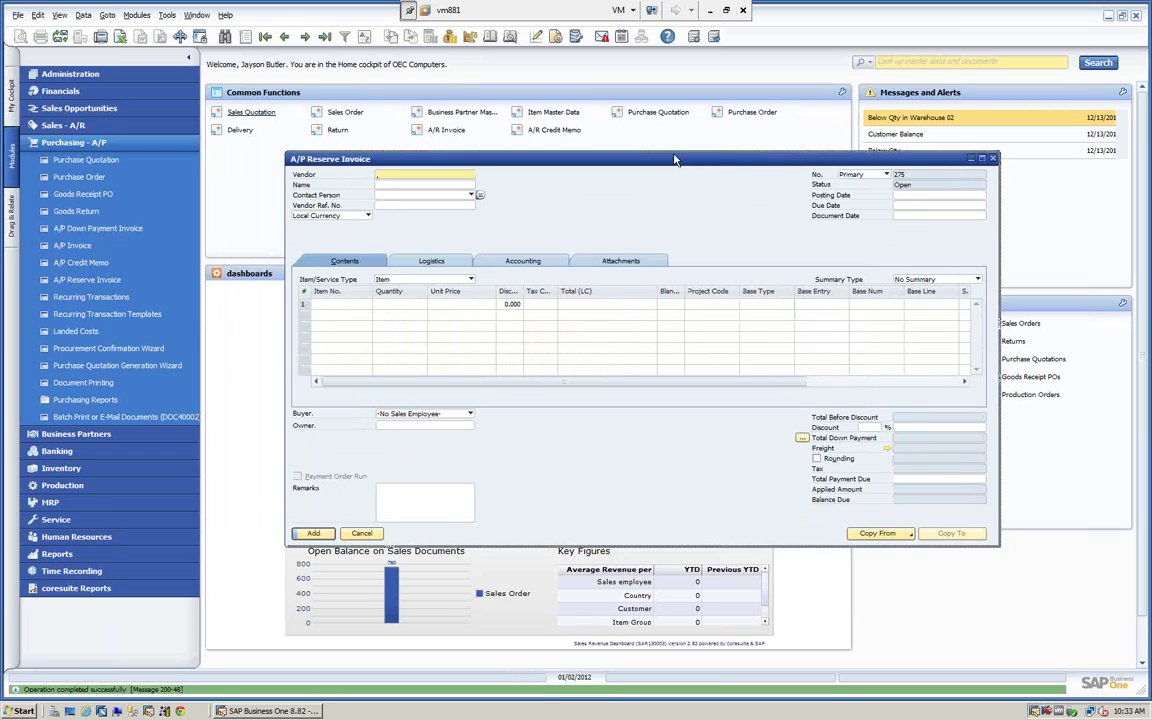
drag(620, 150, 578, 141)
click(324, 37)
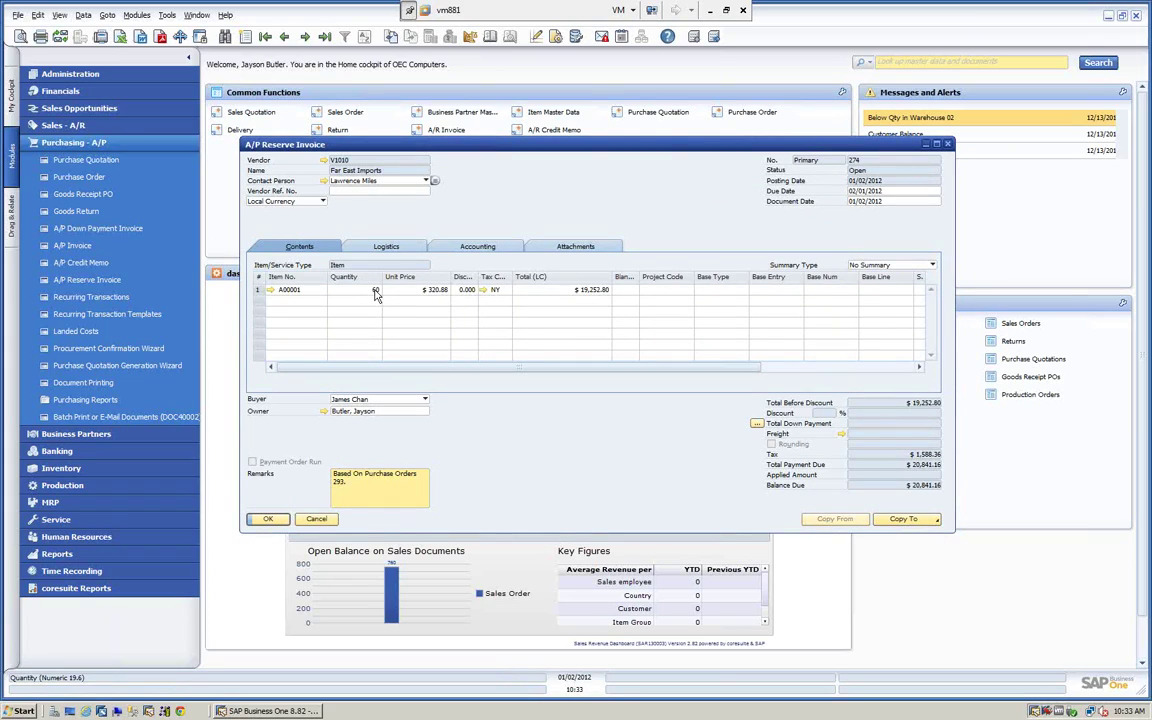
Step: Check the in-stock and ordered quantities per warehouse in the item master data of A00001, and return to the invoice
click(269, 290)
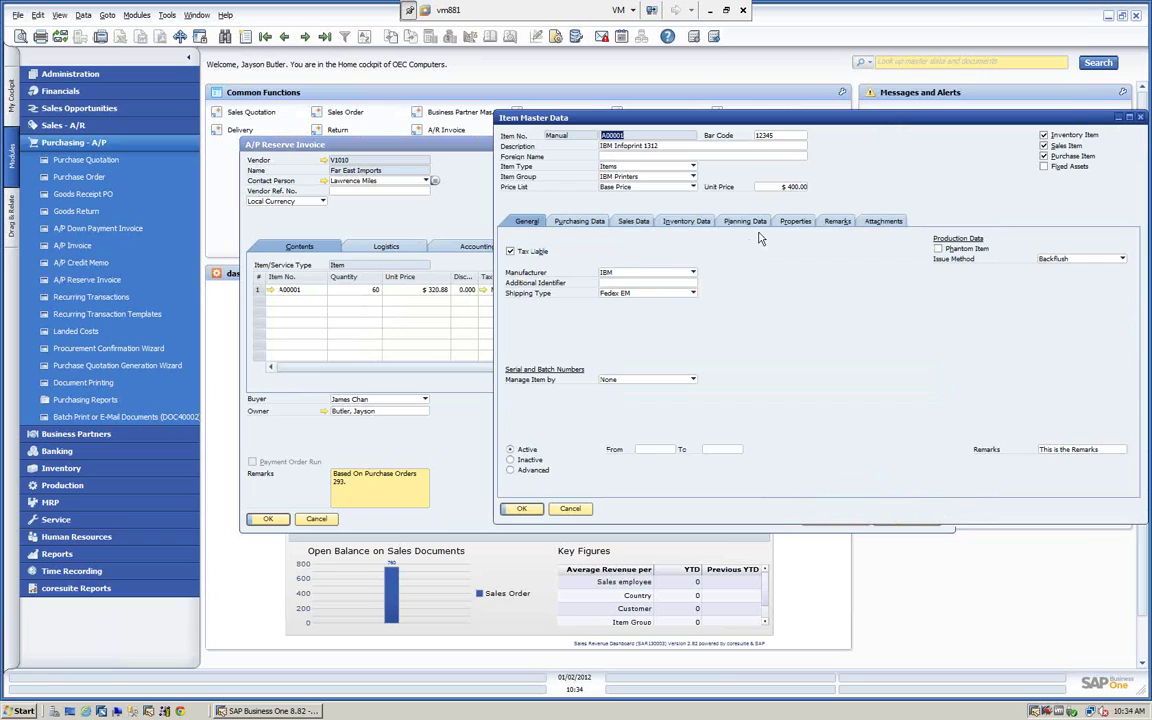
click(672, 222)
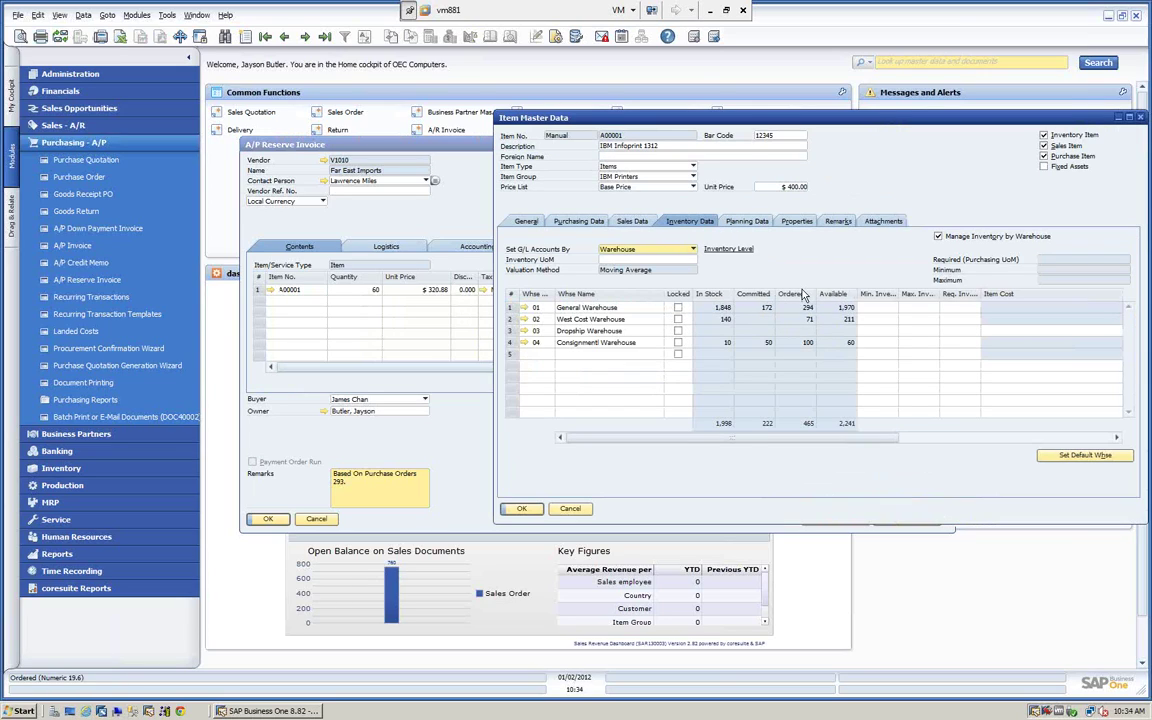
click(572, 510)
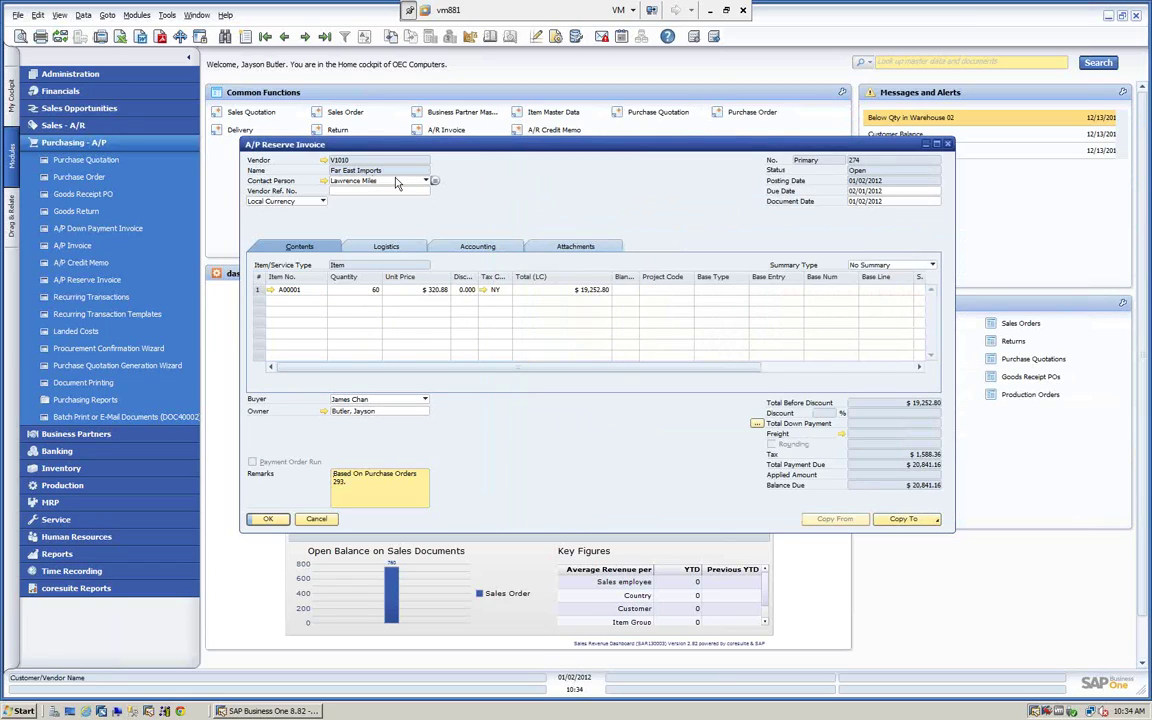
Step: Review the reserve invoice's journal entry and the account balance of vendor Far East Imports, and close the invoice
click(458, 248)
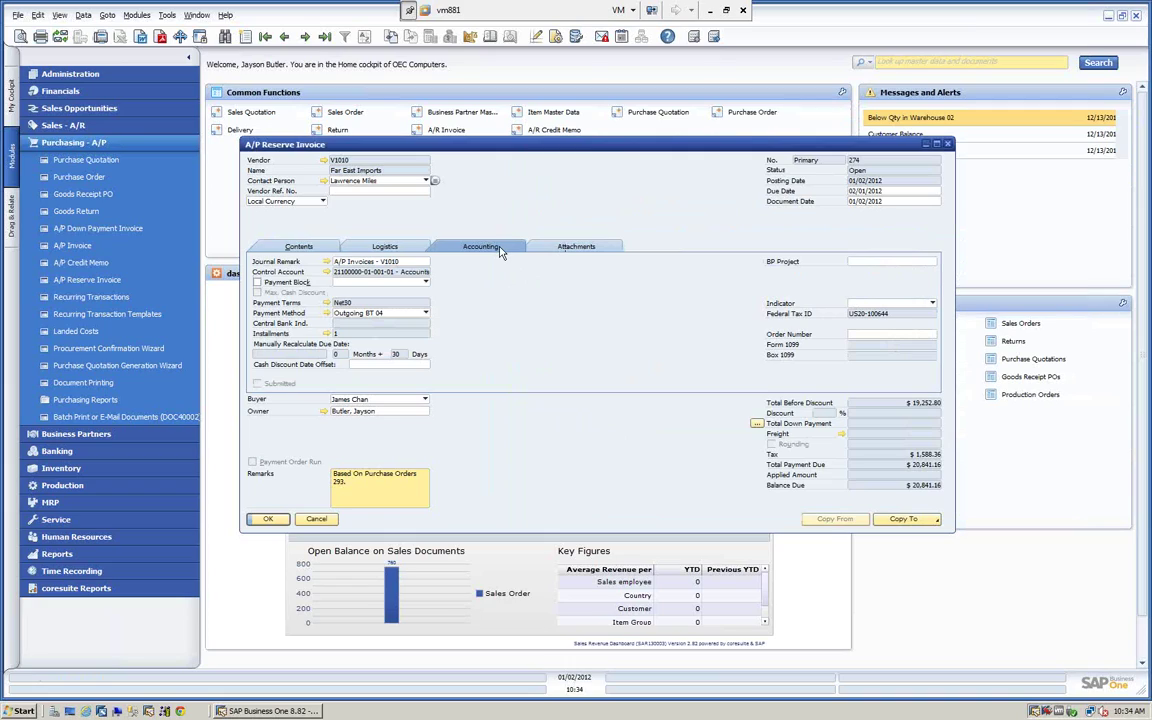
click(327, 261)
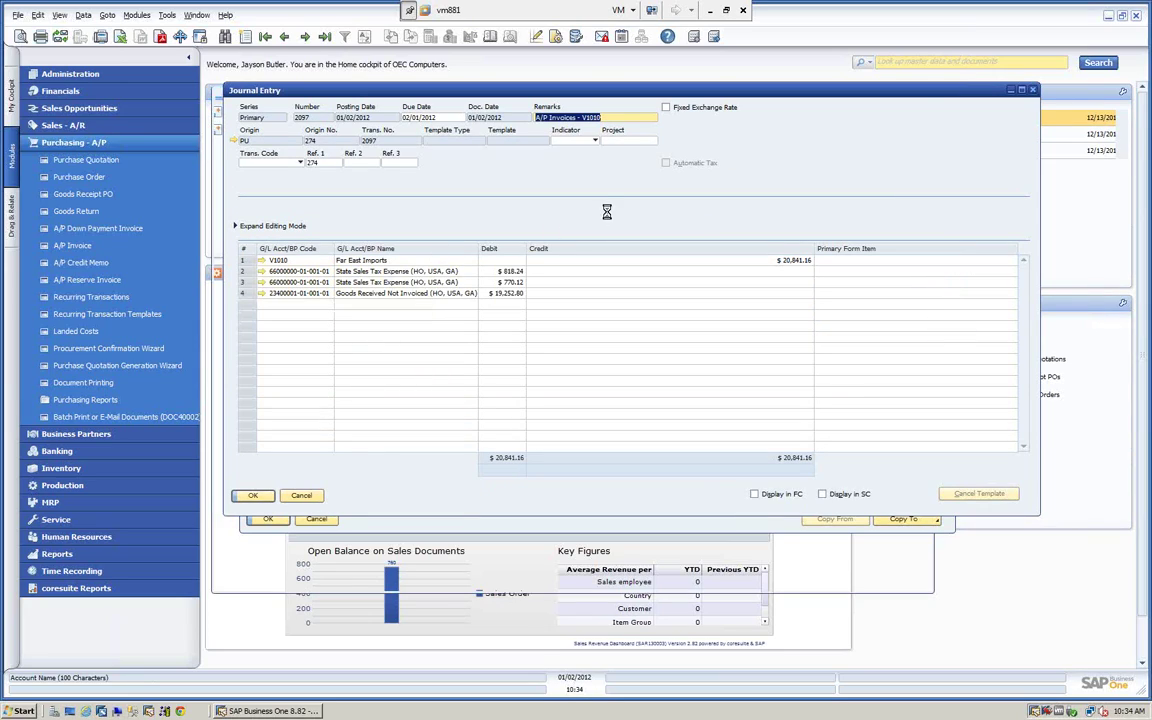
click(262, 260)
click(801, 123)
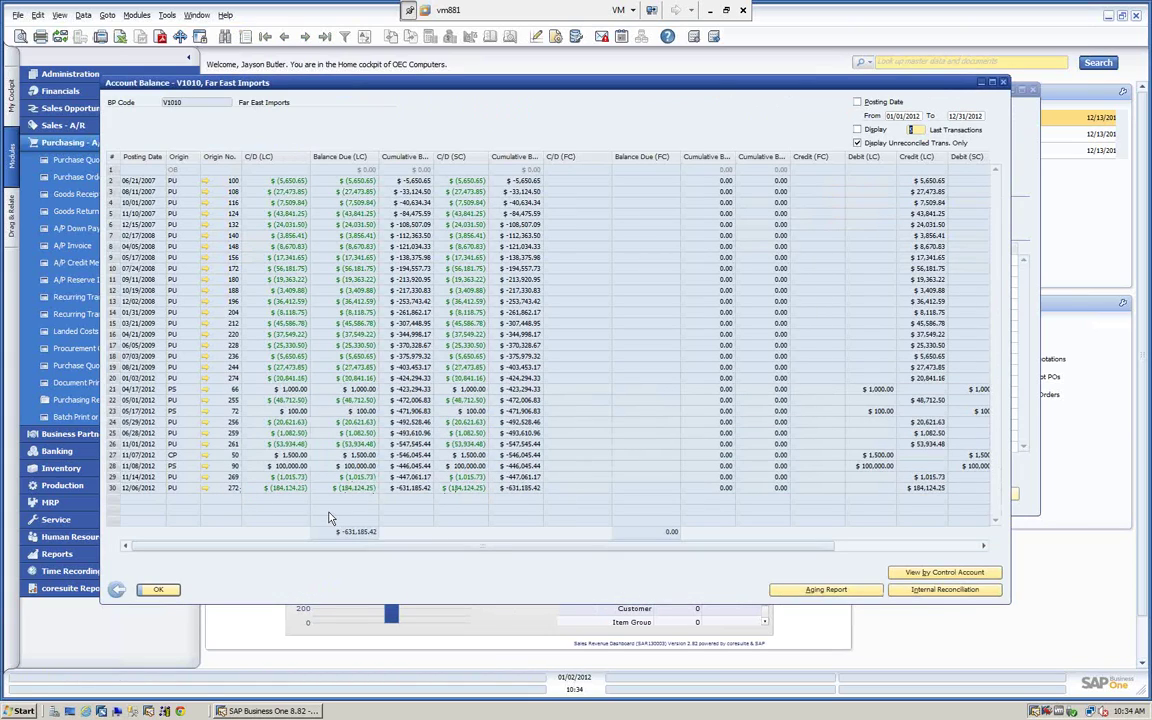
click(156, 589)
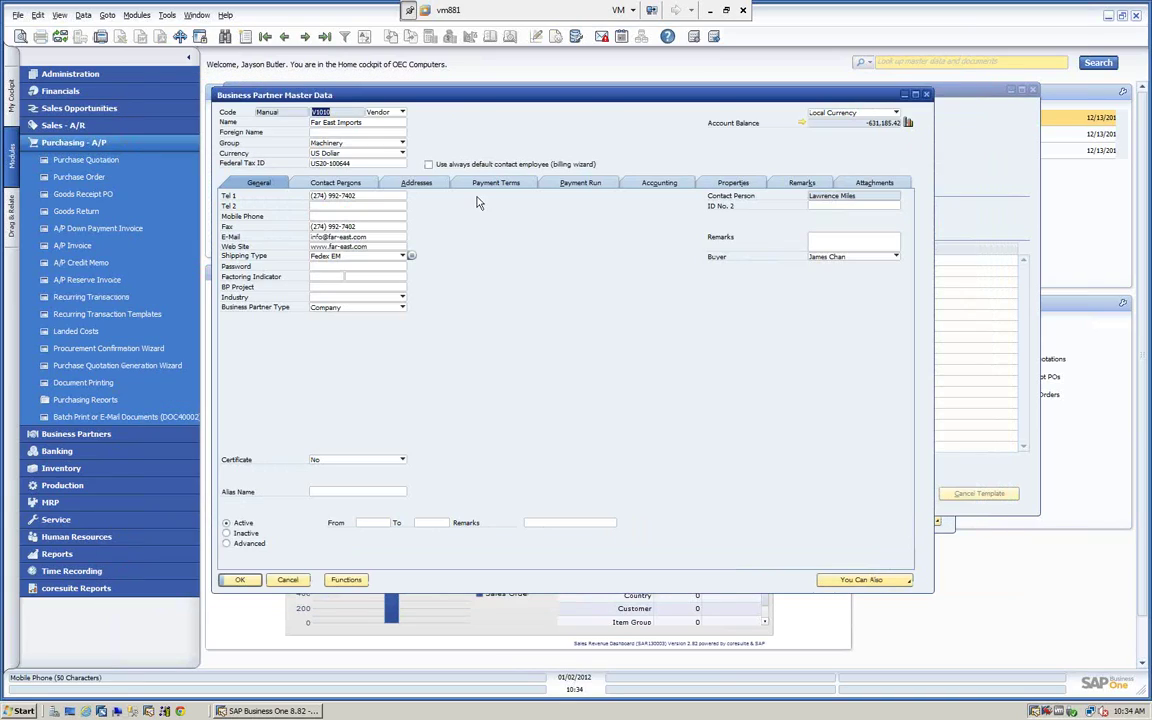
click(285, 582)
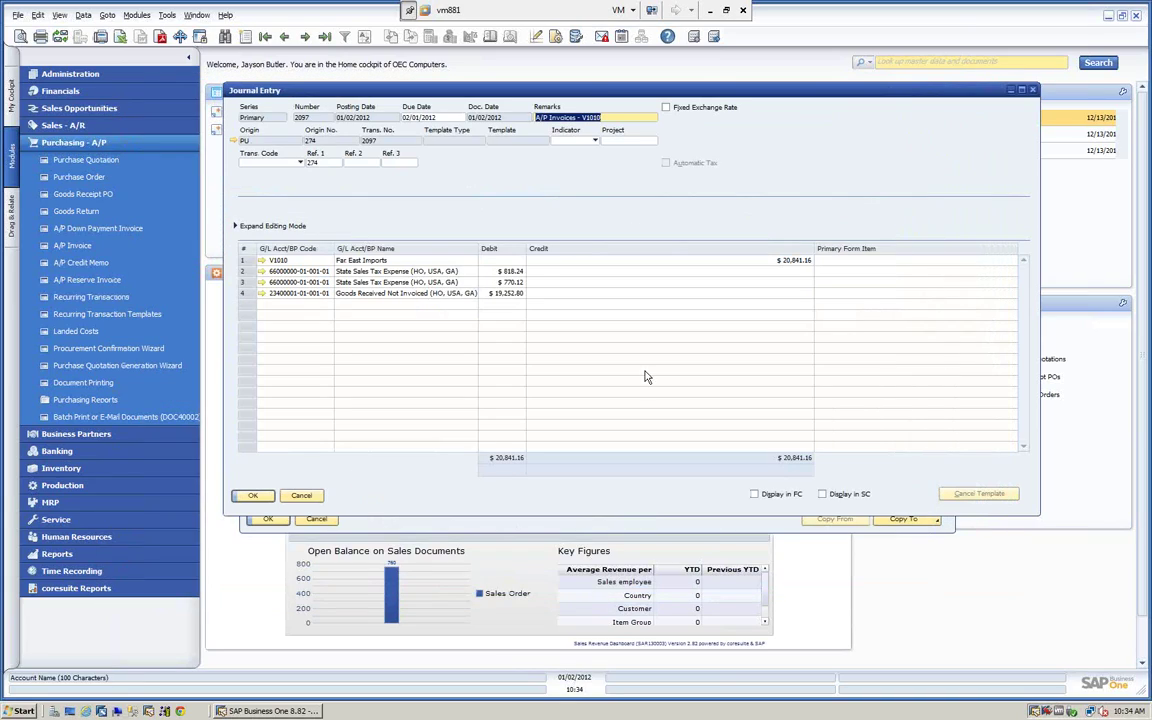
click(301, 495)
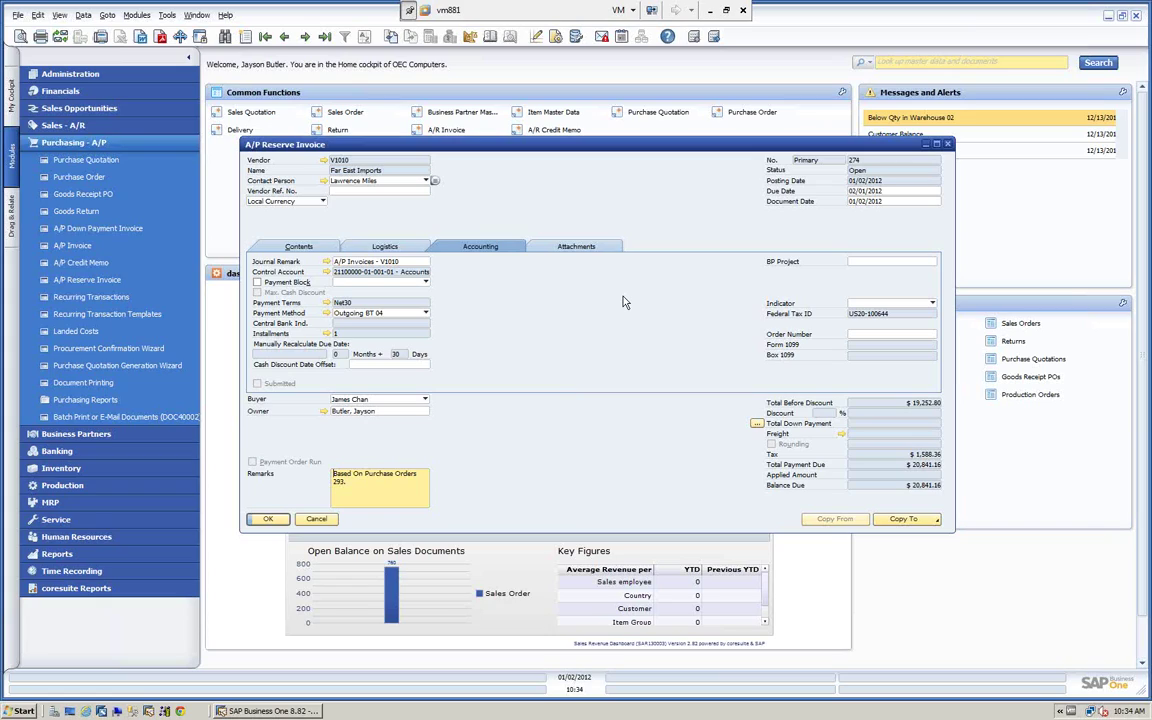
click(316, 521)
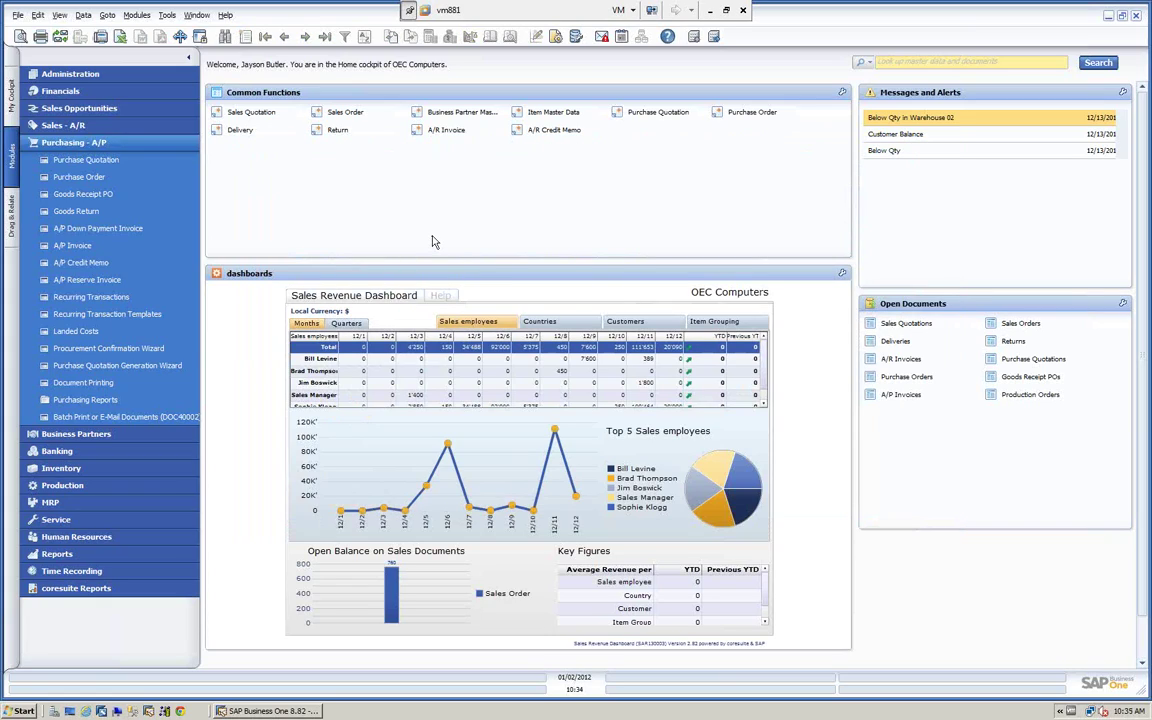
Step: Run the purchasing open items list for A/P Reserve Invoices - Not Yet Delivered, and reposition and enlarge its window
click(88, 400)
click(96, 417)
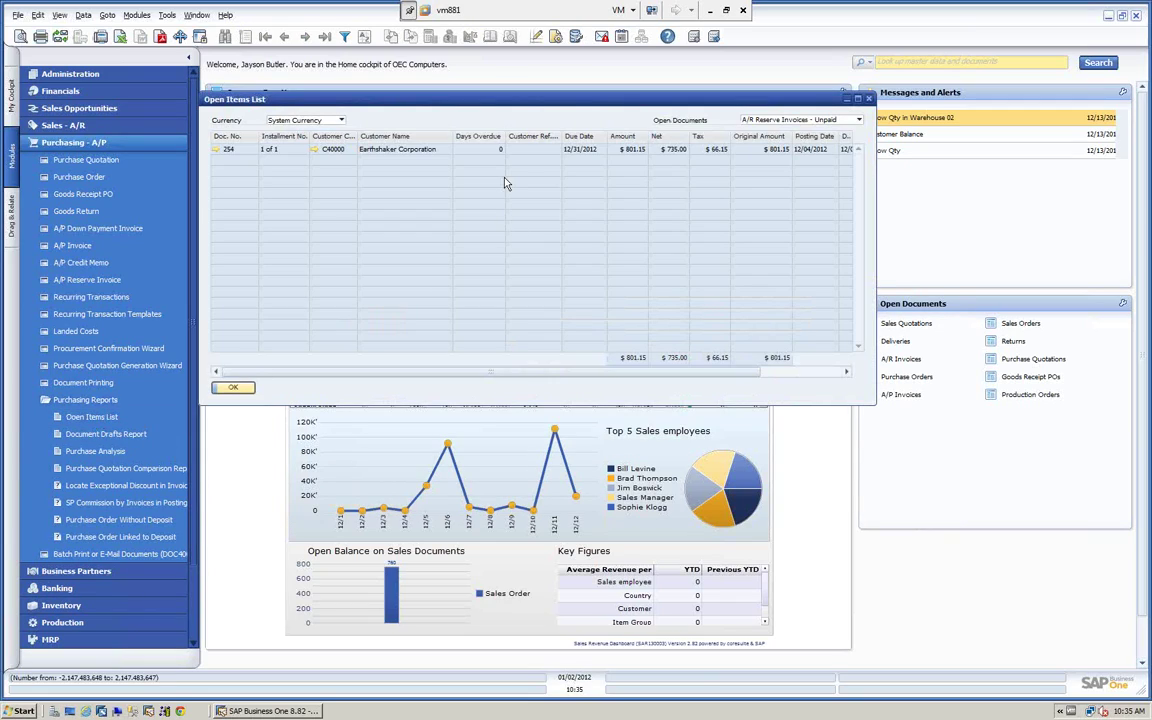
click(858, 120)
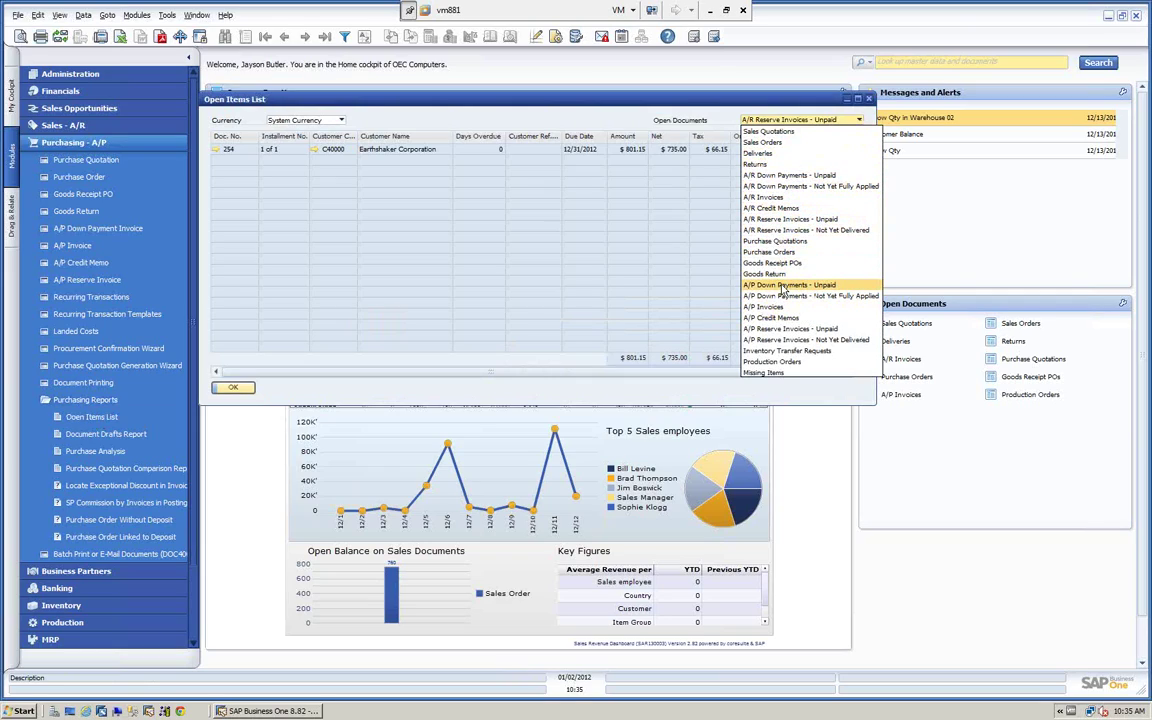
click(781, 340)
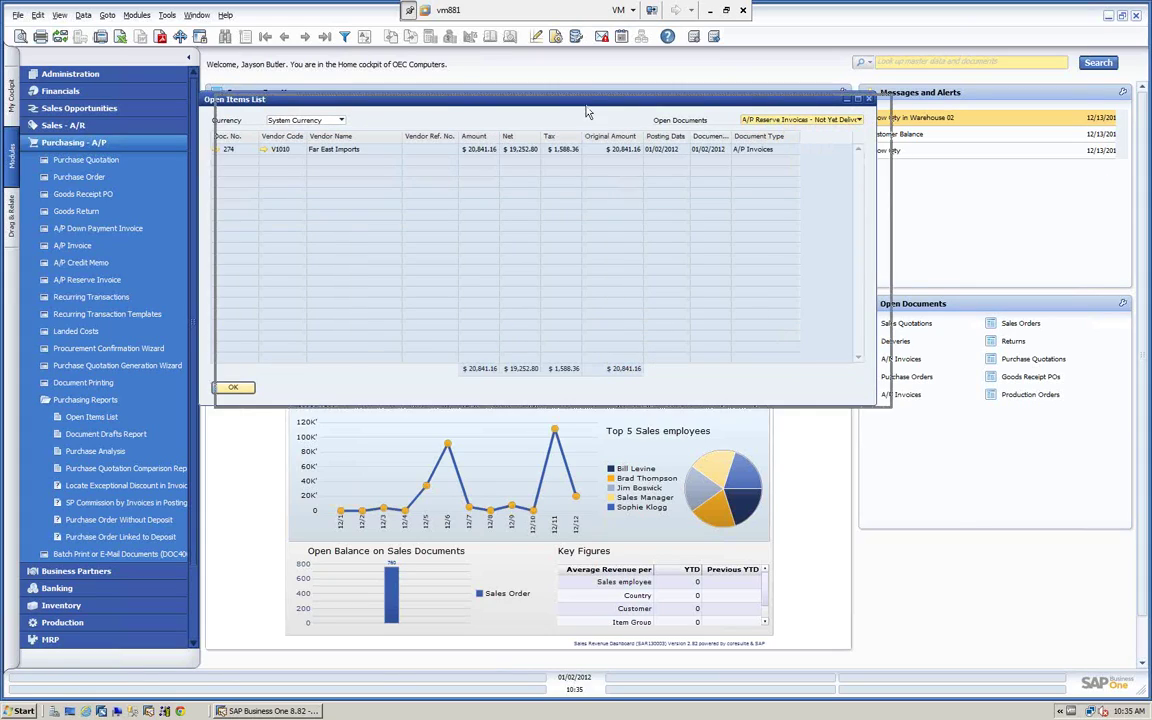
drag(567, 107, 599, 113)
drag(905, 408, 1028, 569)
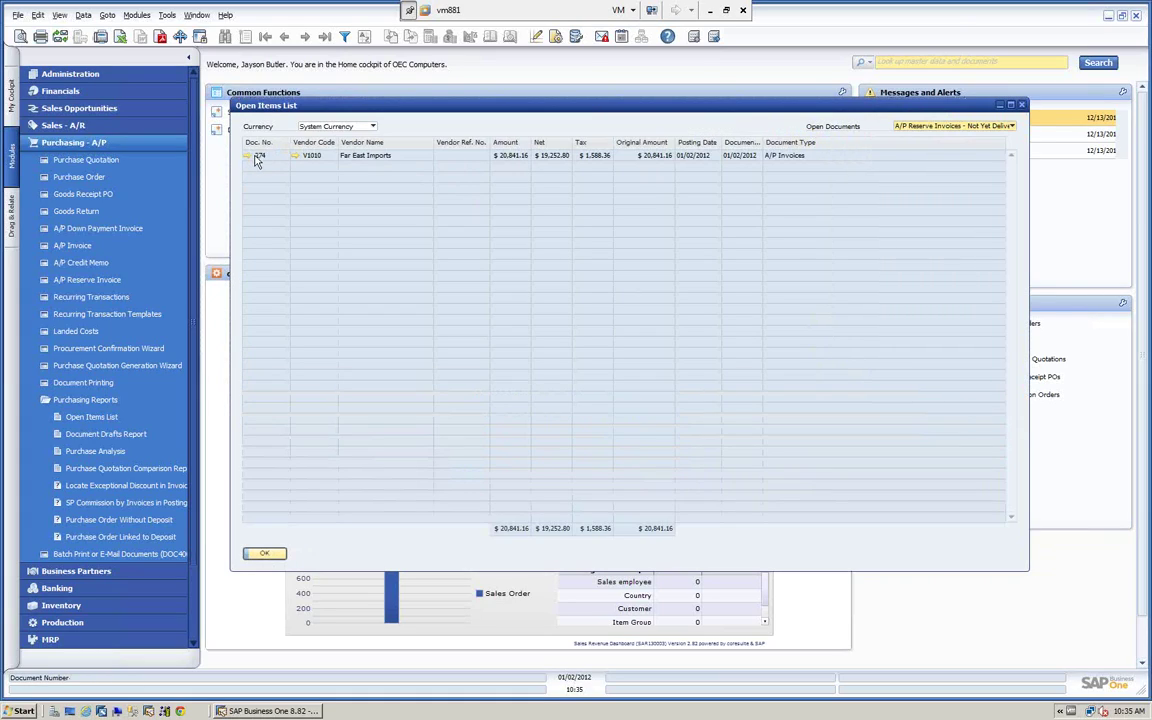
Step: Show the open items for A/P Reserve Invoices - Unpaid, and close the list
click(1011, 127)
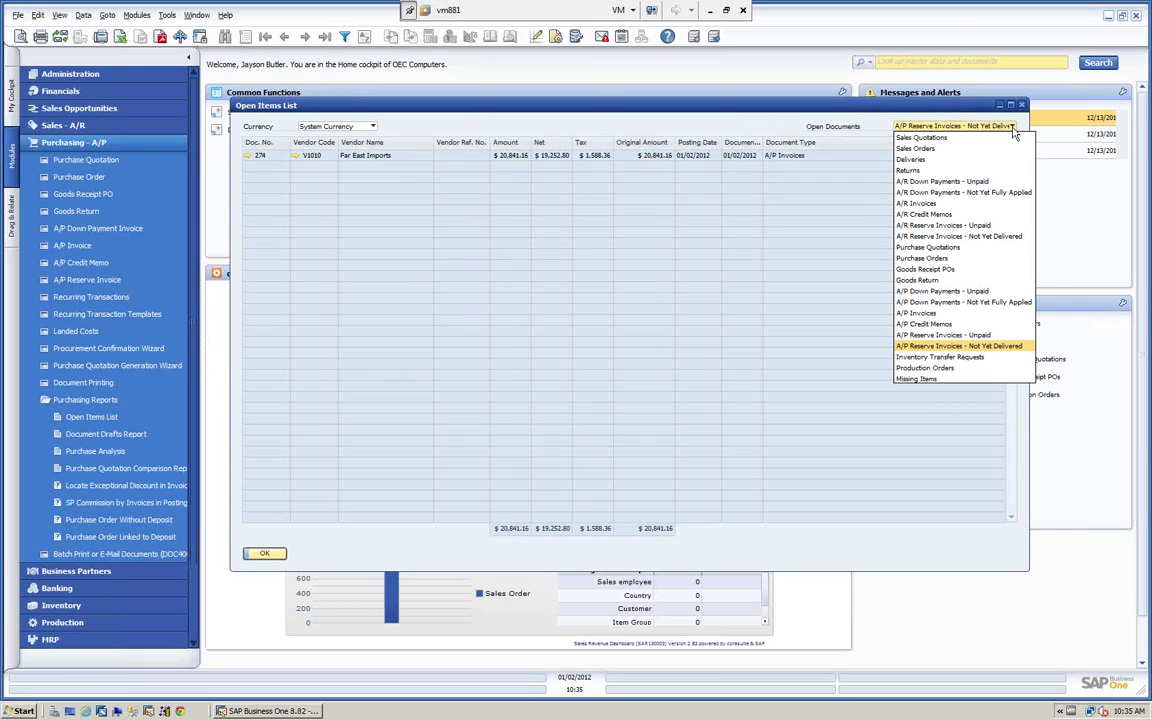
click(929, 336)
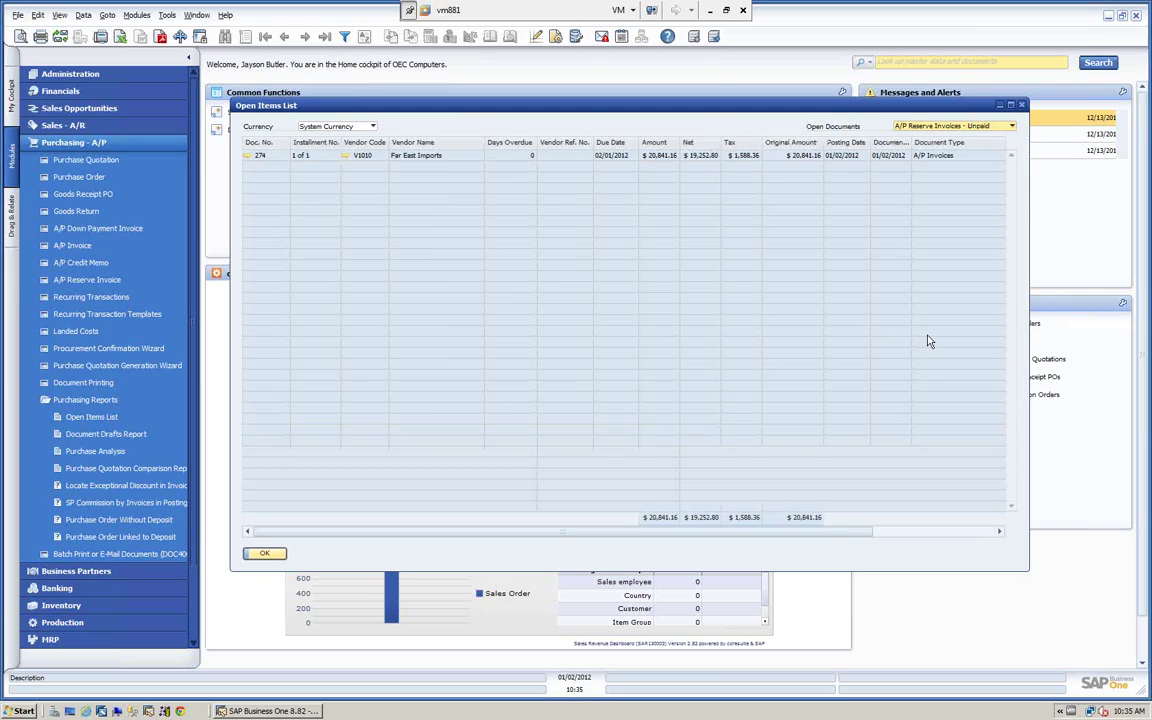
click(265, 555)
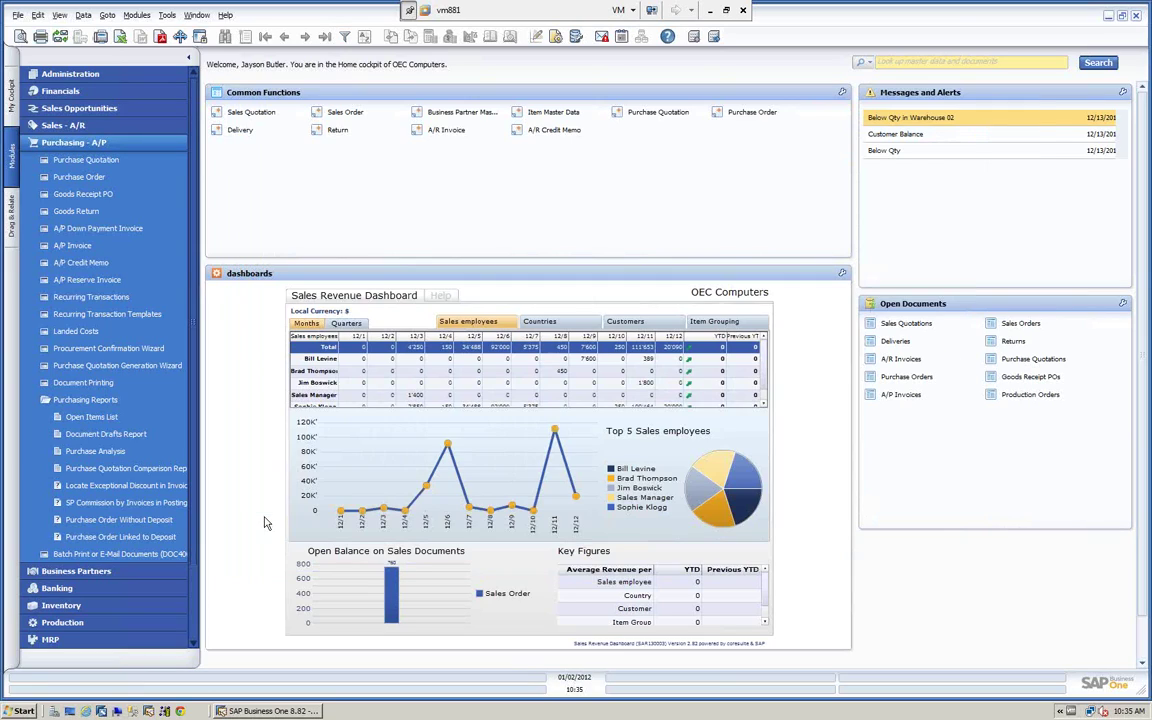
Step: Start a new outgoing payment to vendor Far East Imports and select invoice 274, dated 01/02/2012, for payment
click(75, 142)
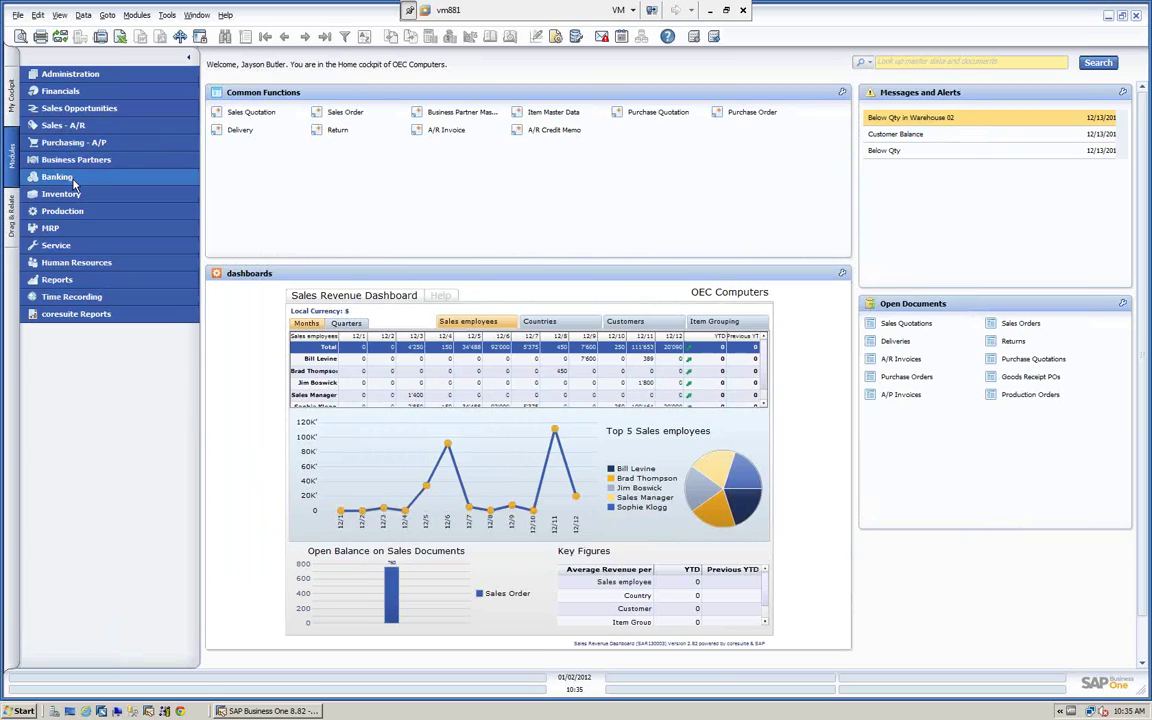
click(70, 178)
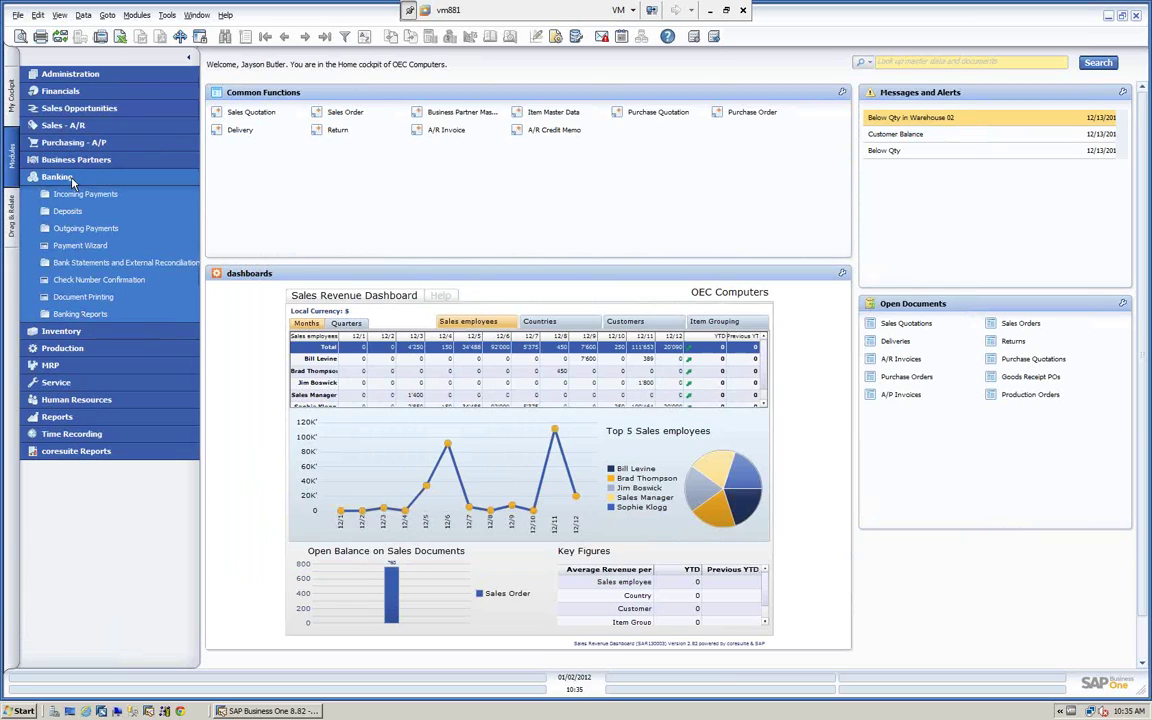
click(78, 229)
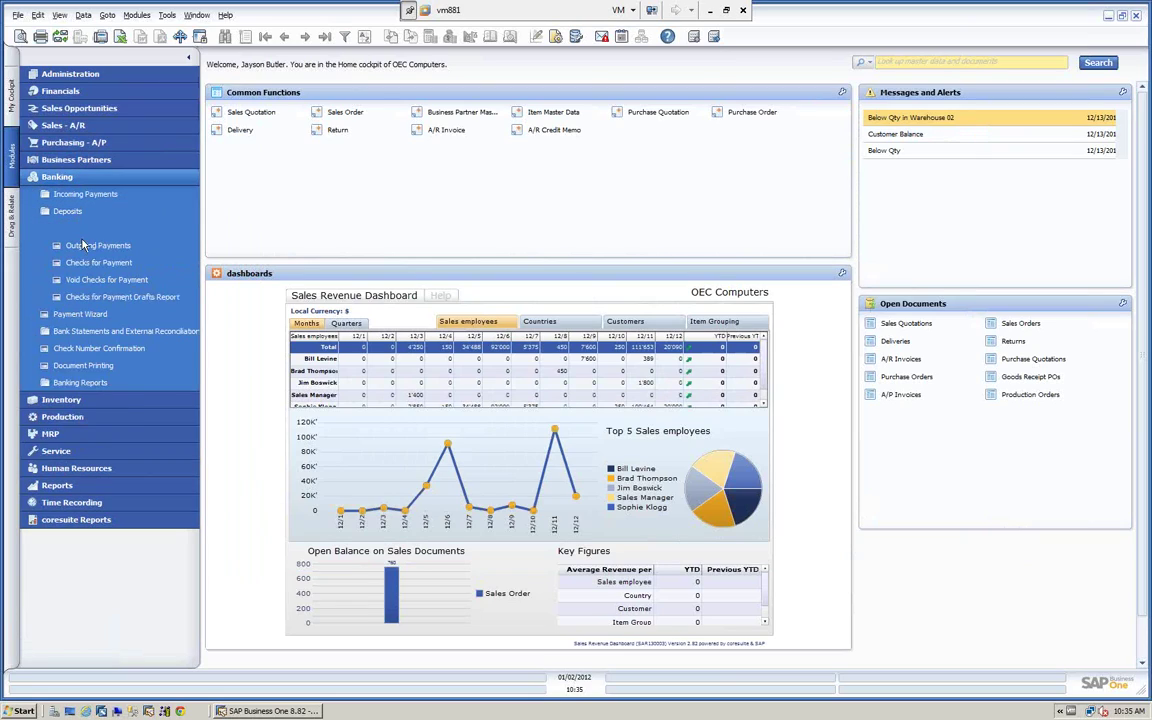
click(86, 245)
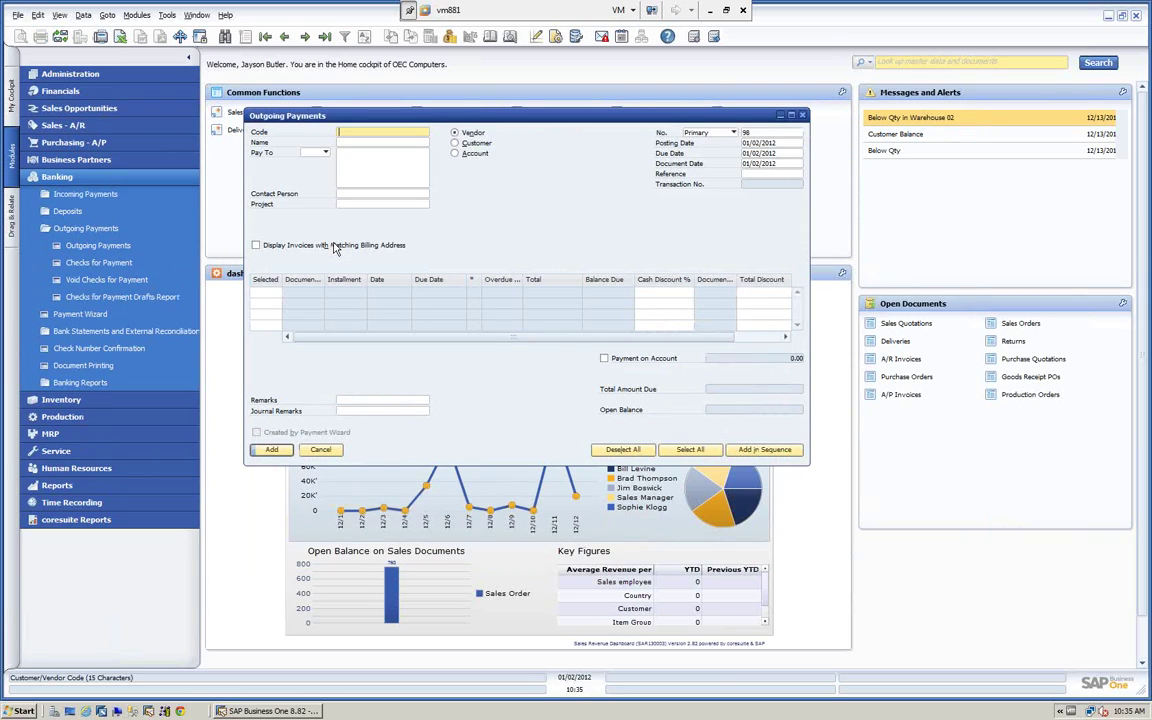
key(Tab)
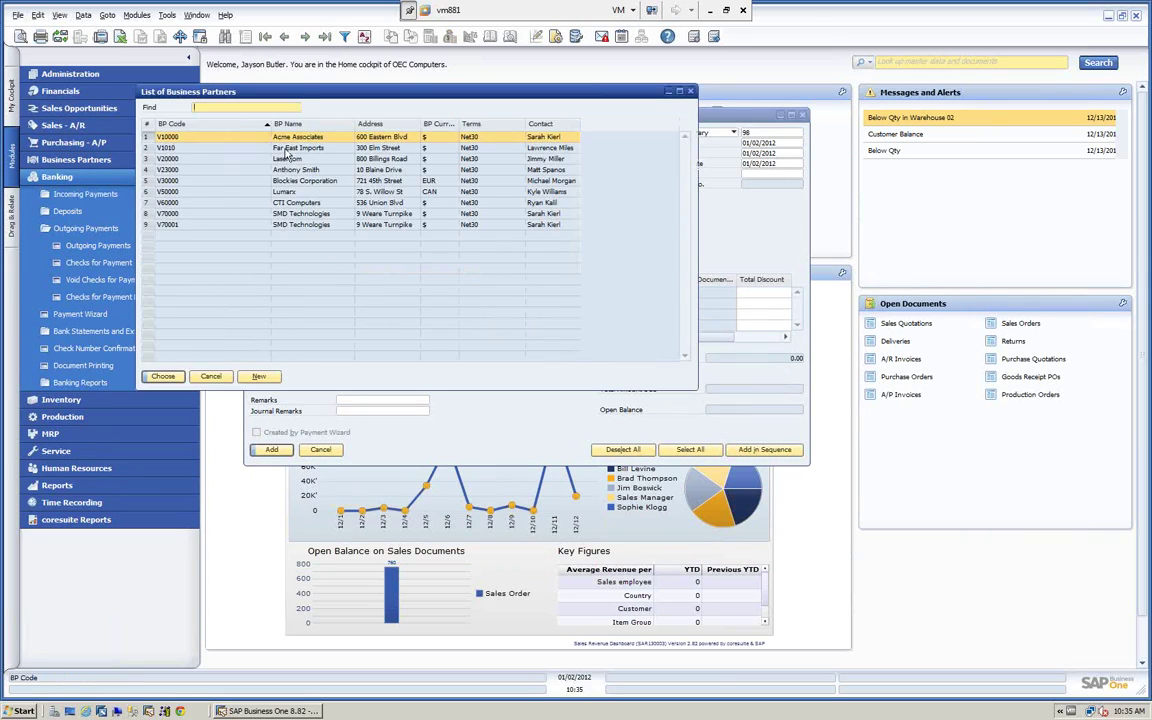
click(160, 376)
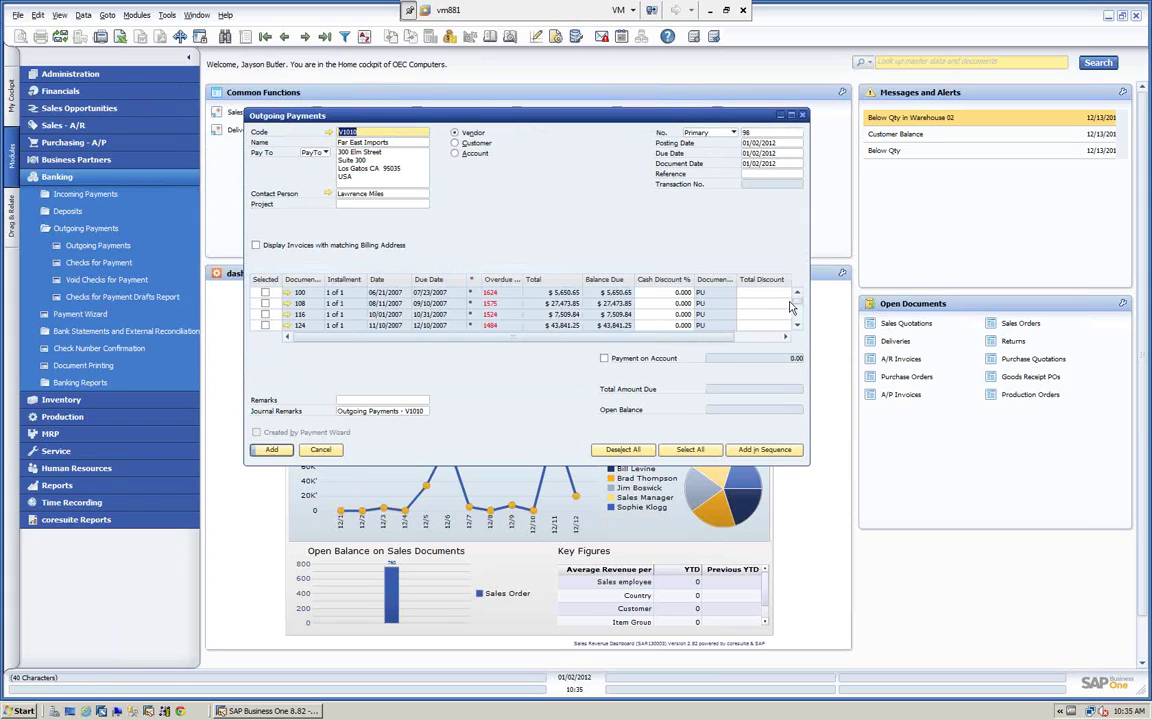
scroll(798, 305, down, 10)
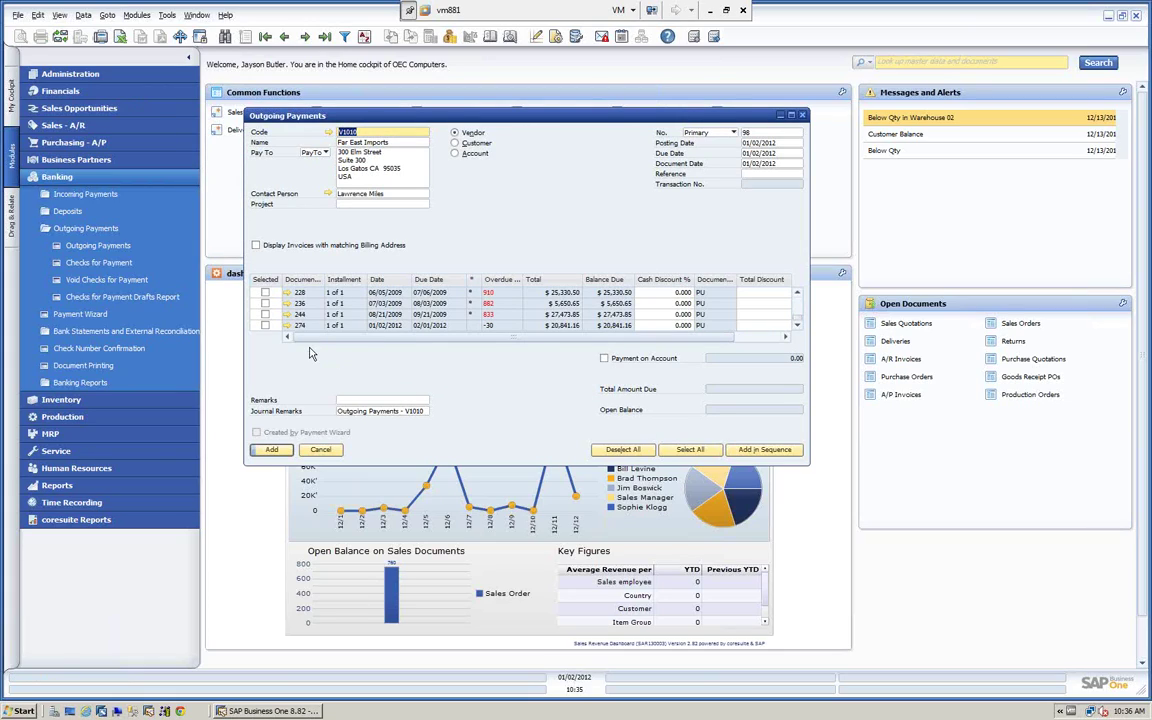
click(265, 326)
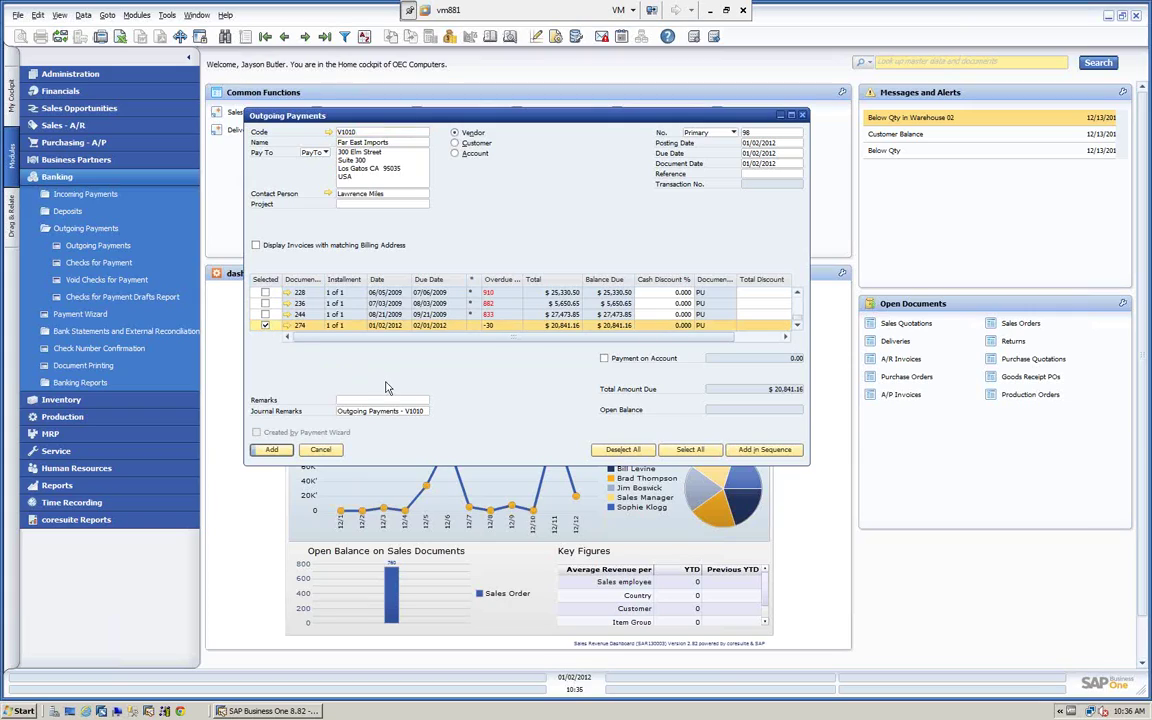
Step: Set the payment means to a bank transfer dated 01/02/2012 with reference 123, and copy the balance due as the total
click(450, 37)
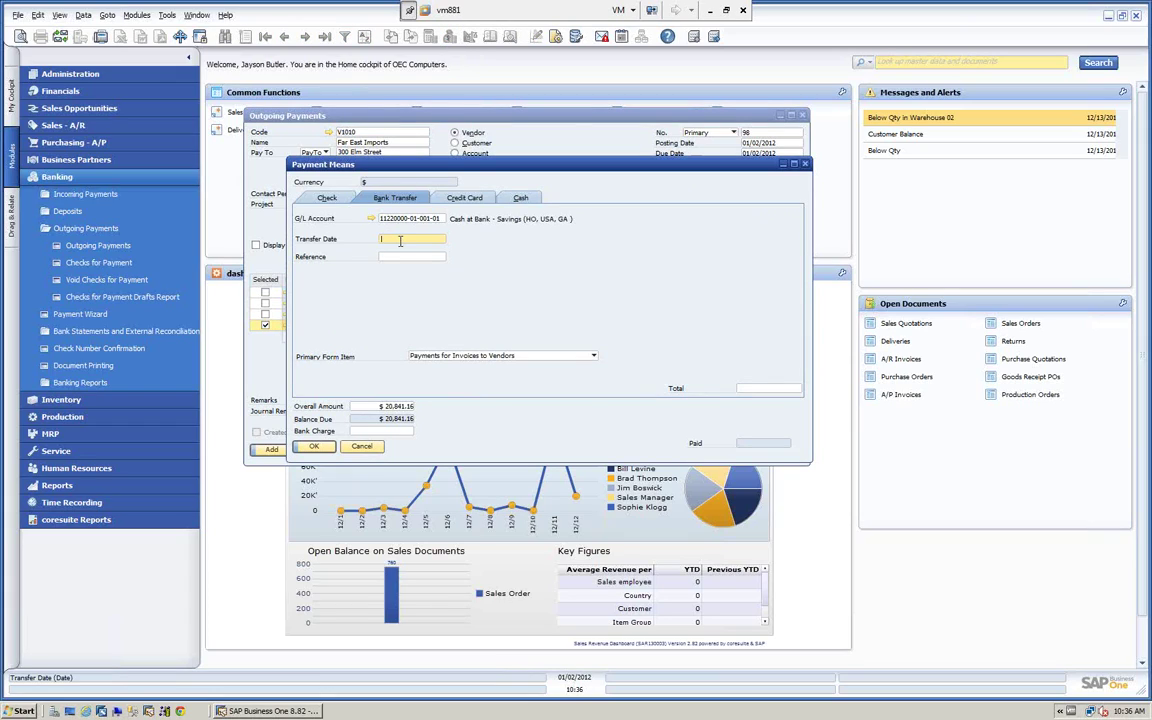
text(t)
key(Tab)
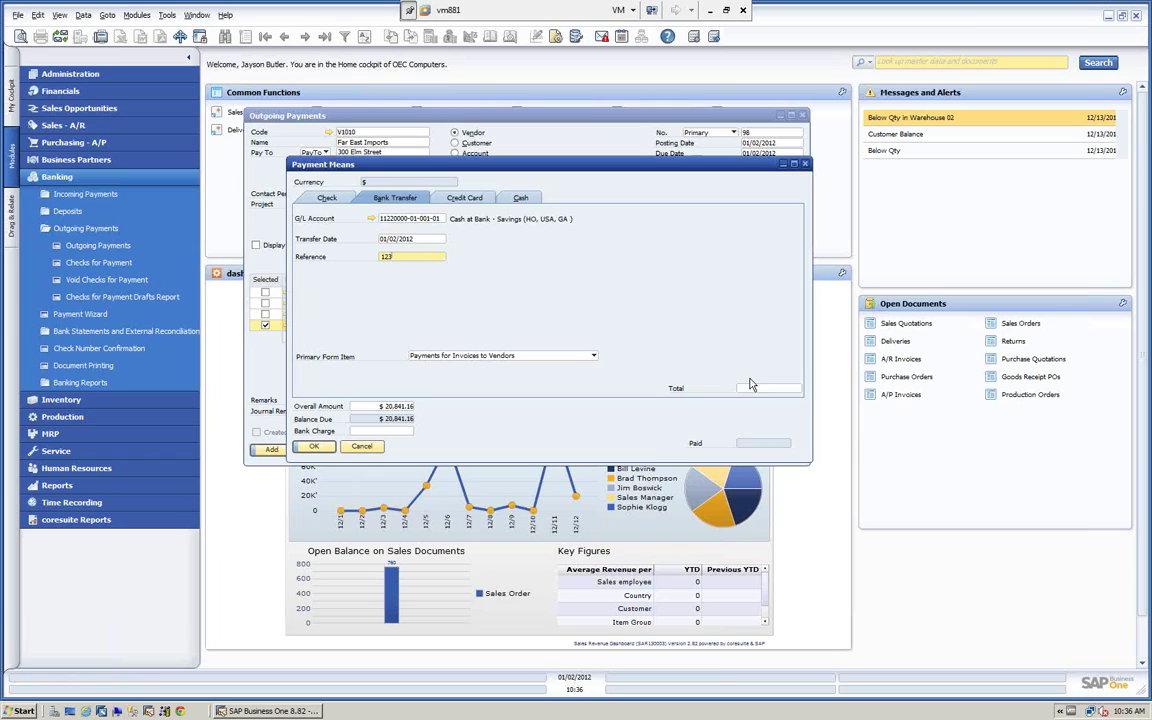
right_click(768, 390)
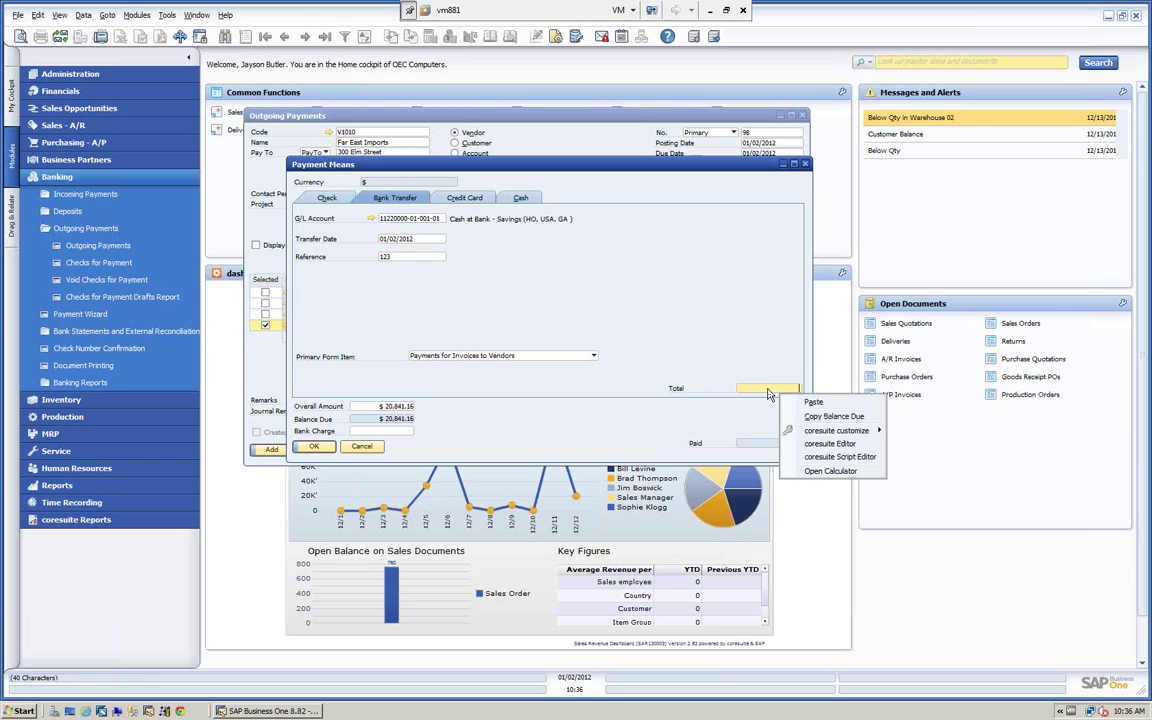
click(825, 416)
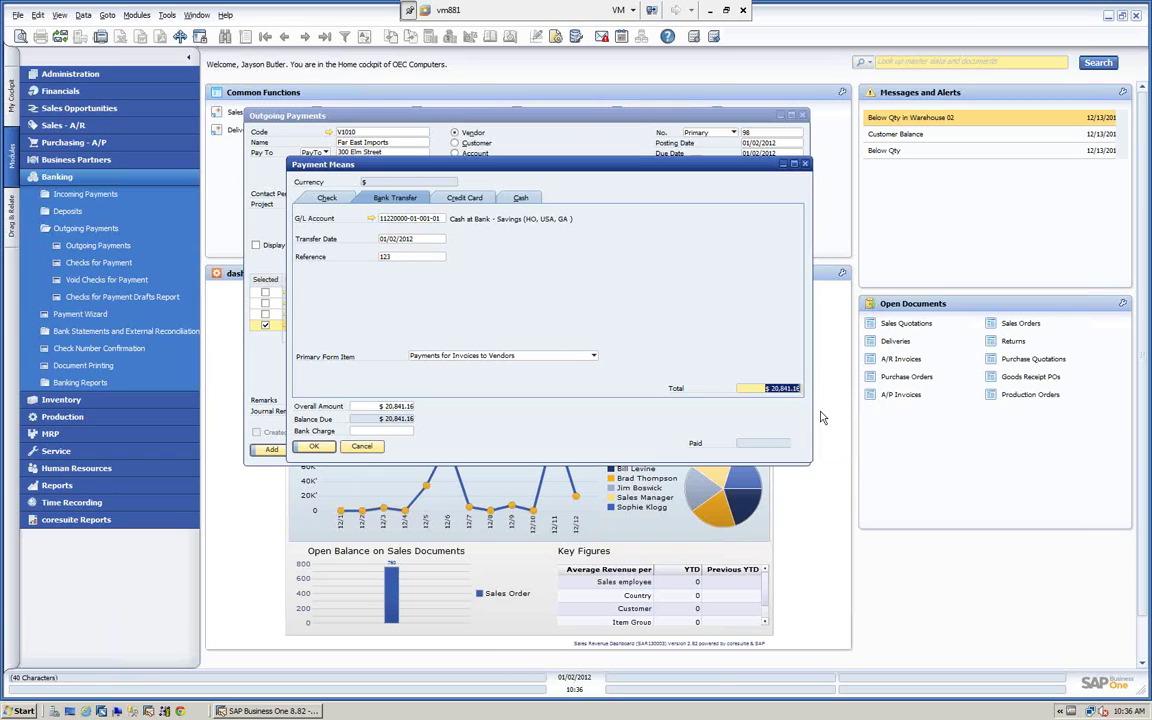
click(312, 445)
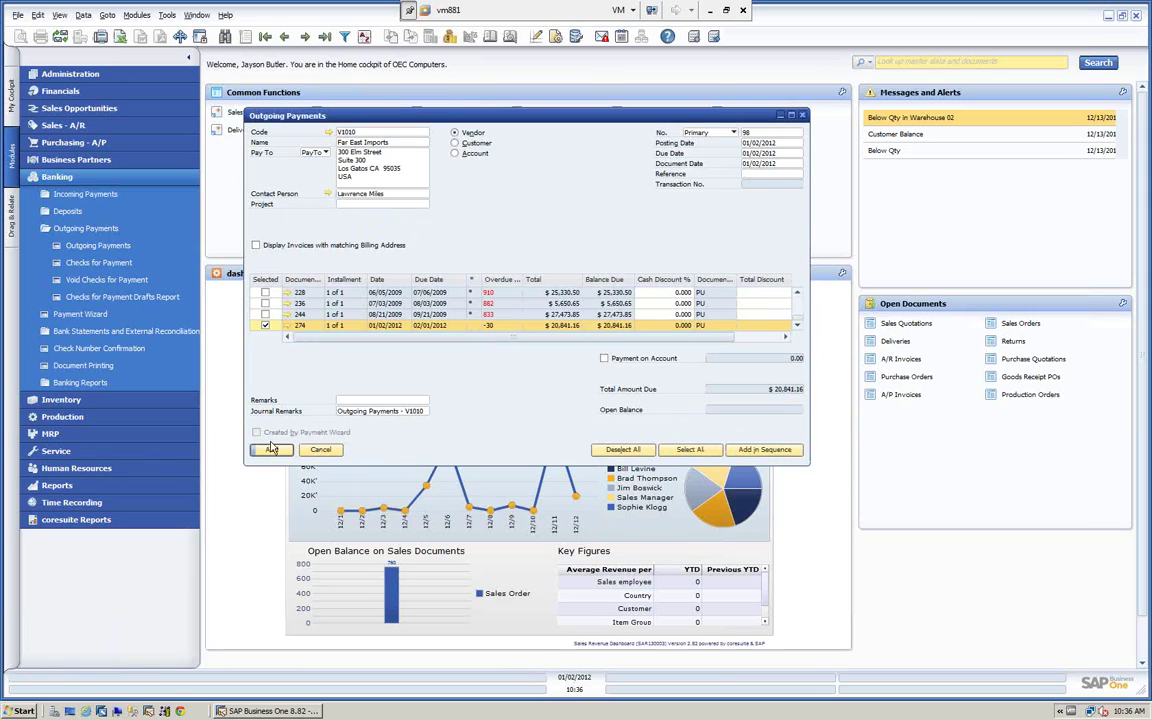
Step: Add the outgoing payment, accepting that a later-dated document exists and that the payment cannot be changed
click(271, 449)
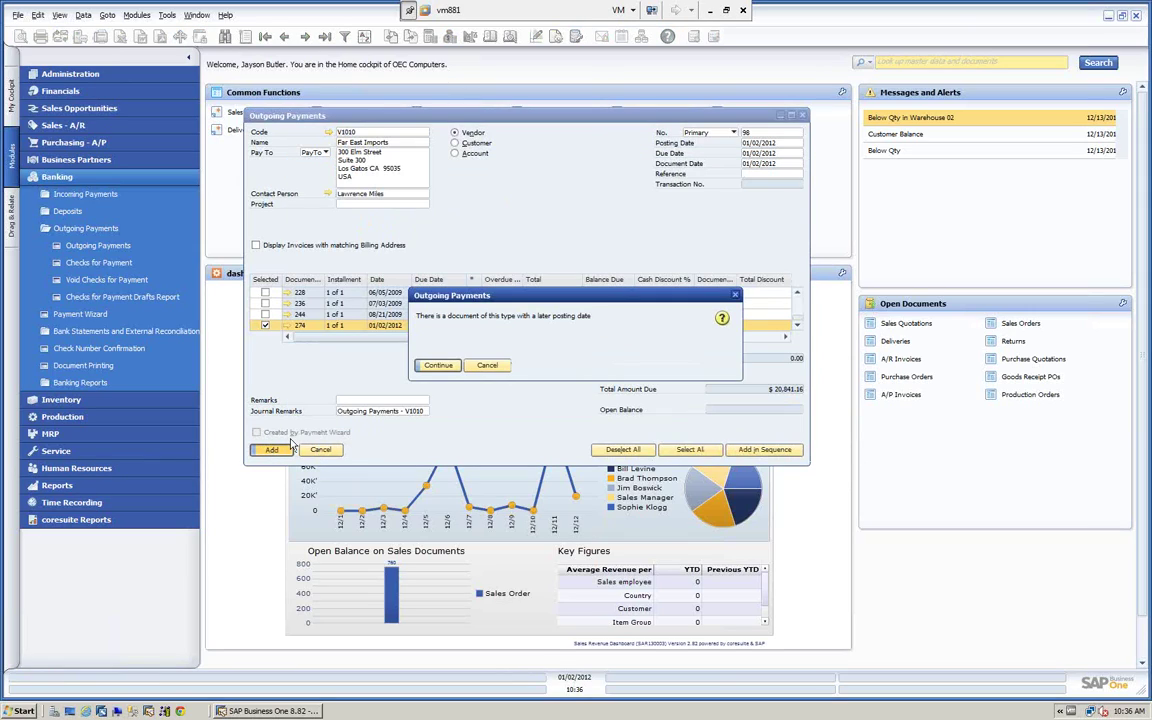
click(441, 366)
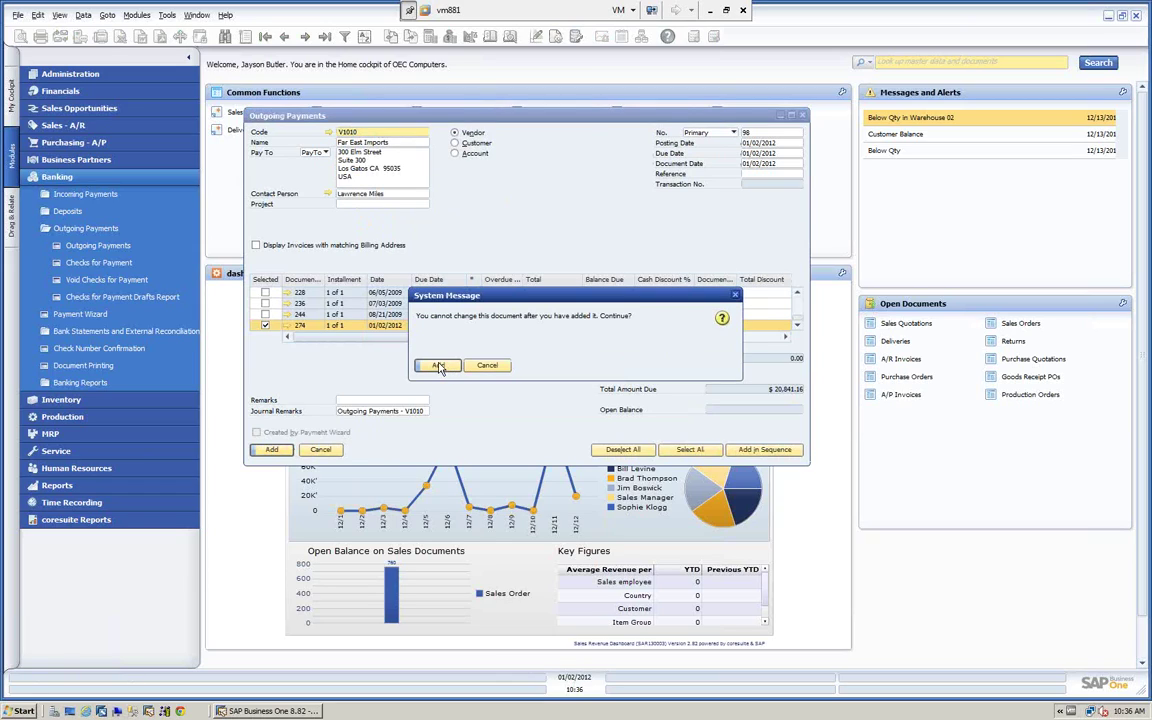
click(439, 366)
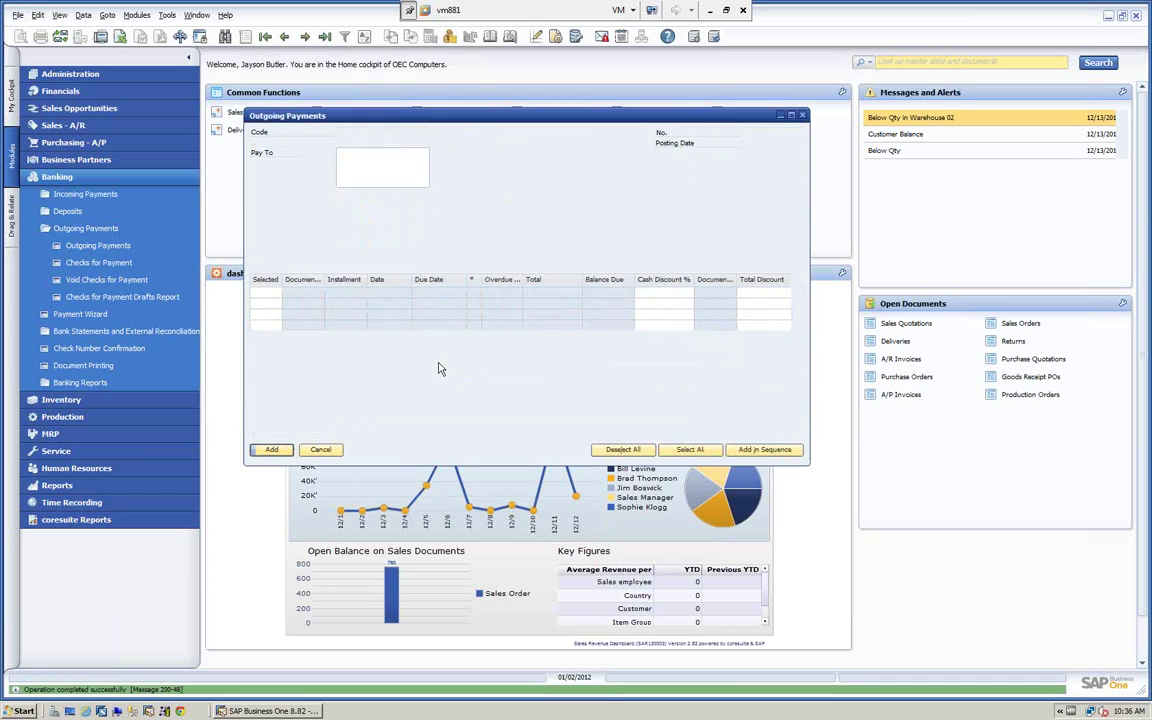
Step: Close the outgoing payment form and bring up the most recent A/P reserve invoice, number 274
click(321, 450)
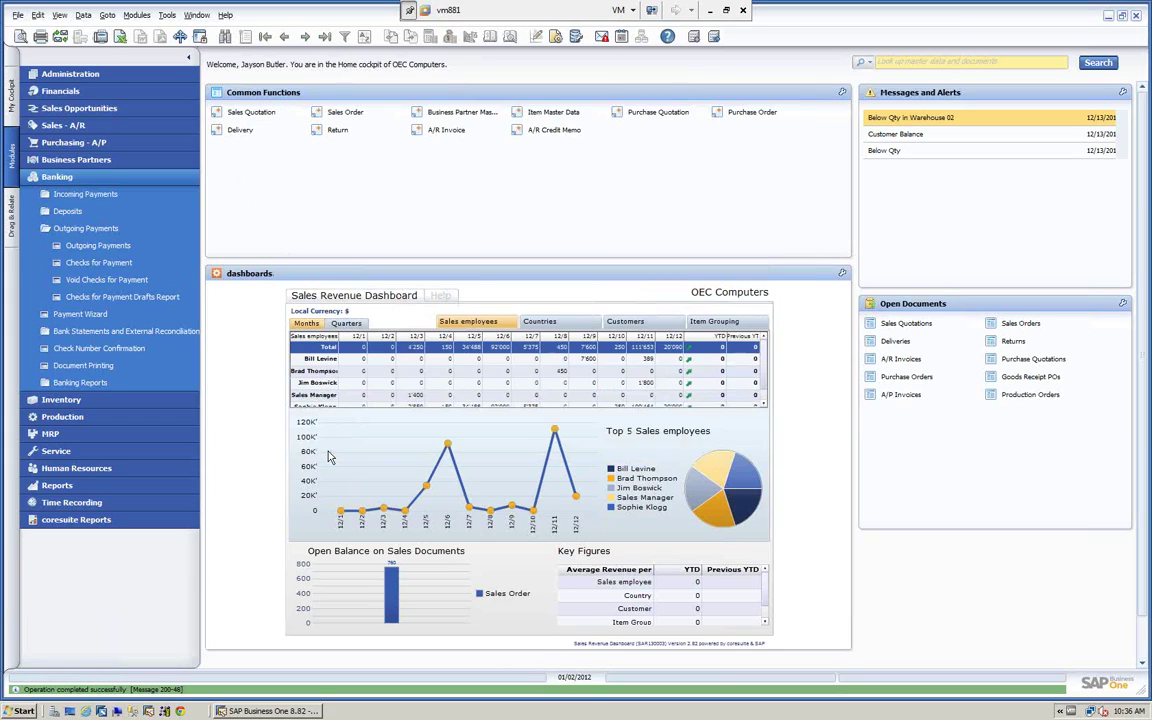
click(119, 143)
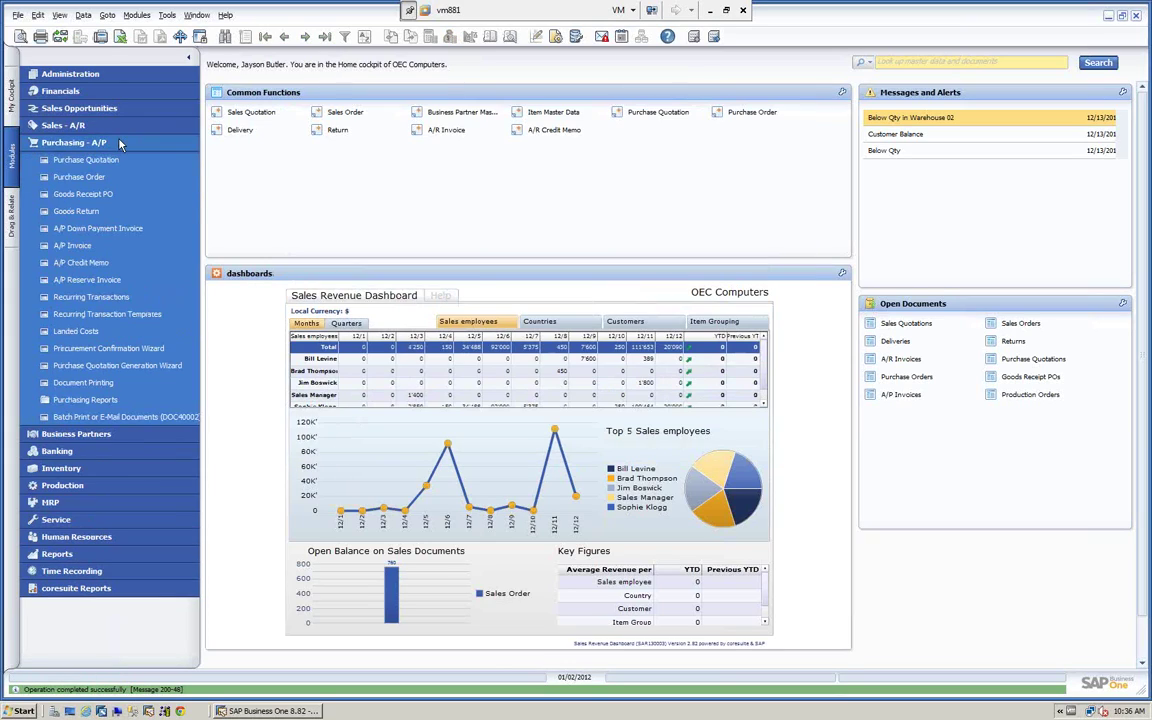
click(95, 280)
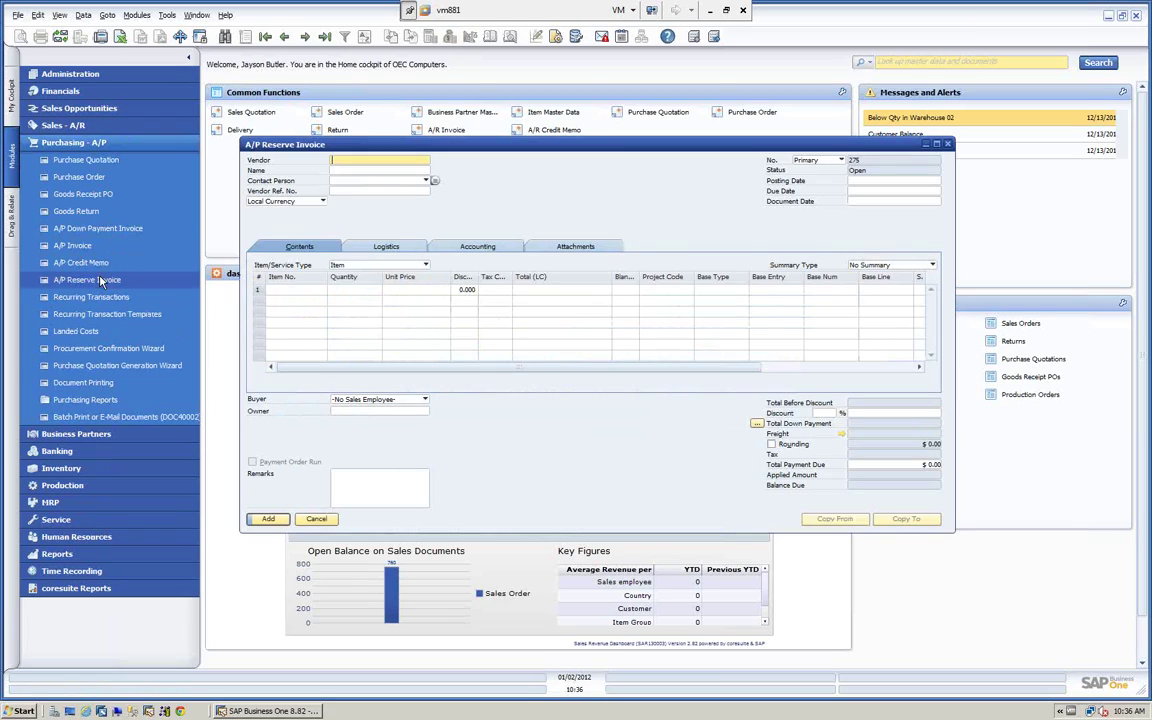
click(326, 38)
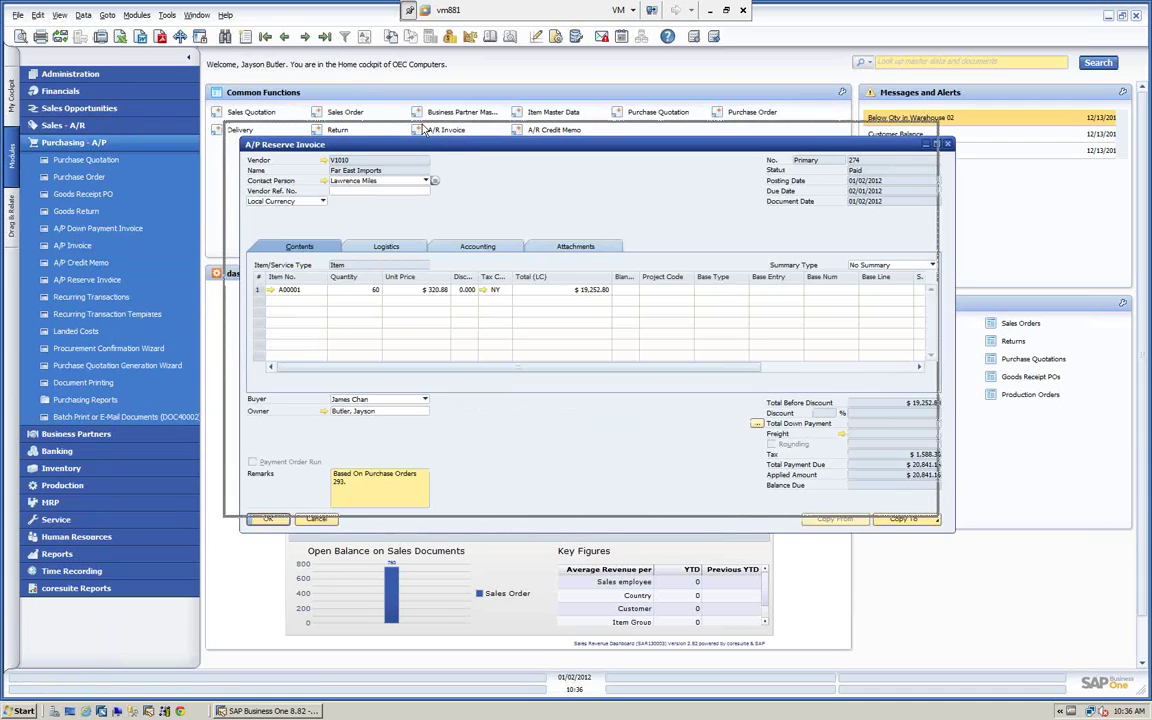
drag(440, 147, 417, 120)
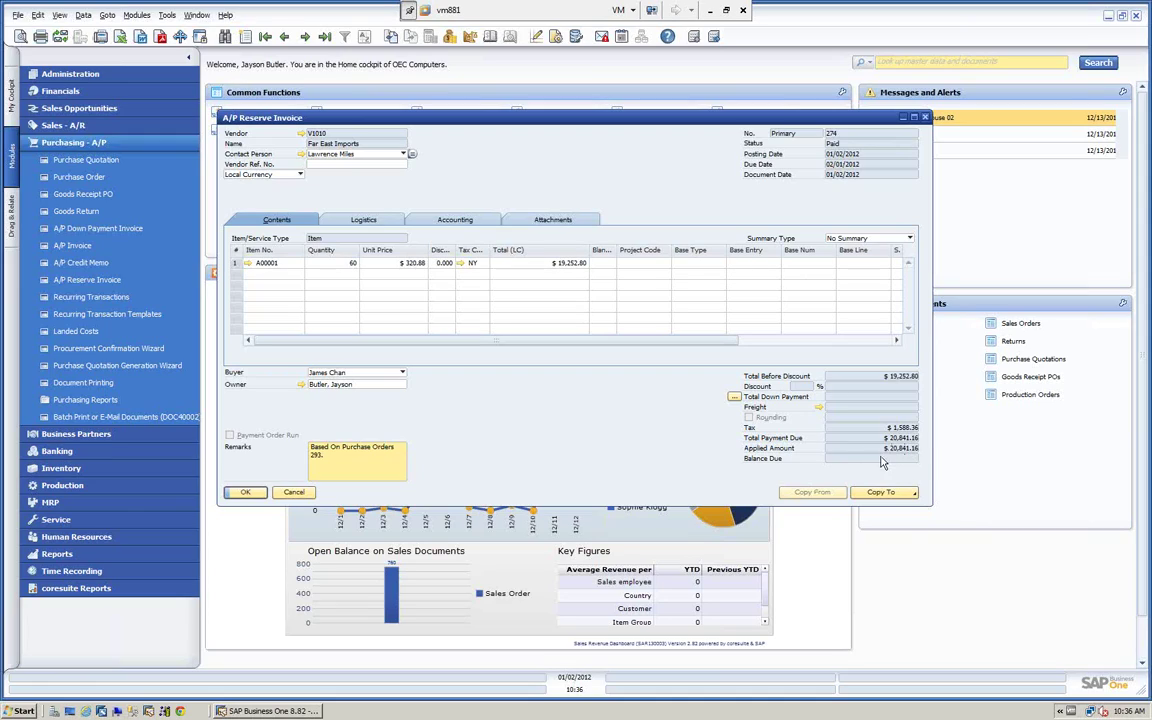
Step: View the payments applied to A/P reserve invoice 274, open the listed outgoing payment, and close all these windows
right_click(589, 157)
click(634, 239)
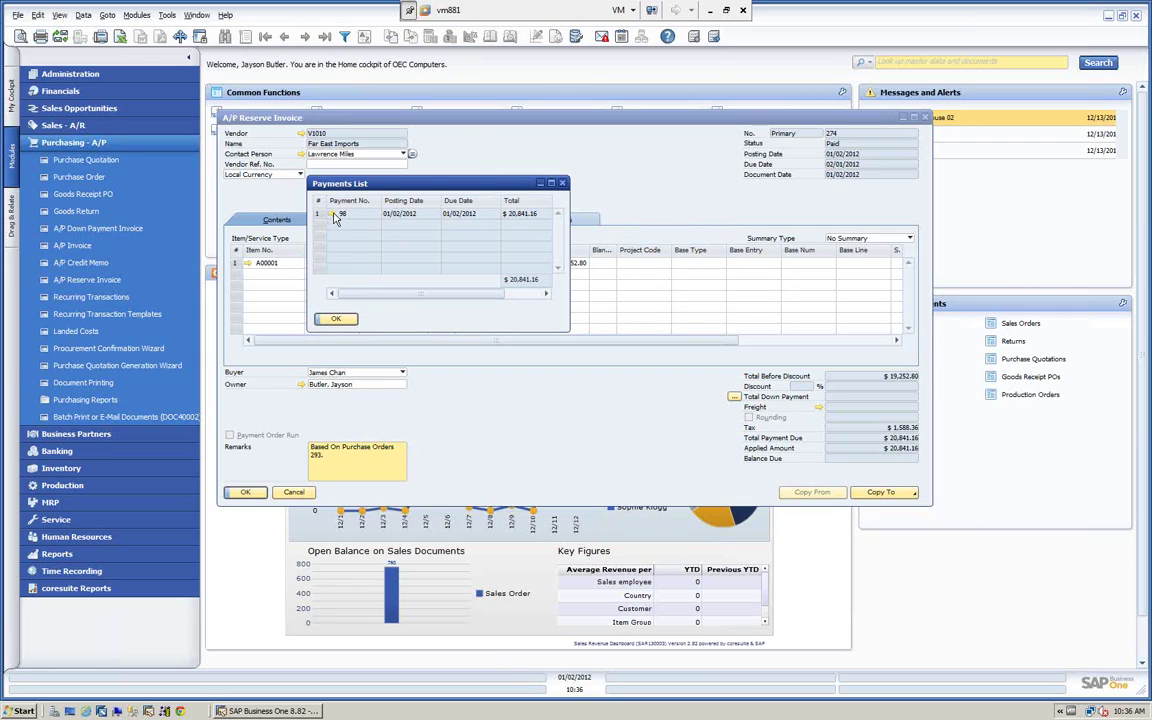
click(333, 215)
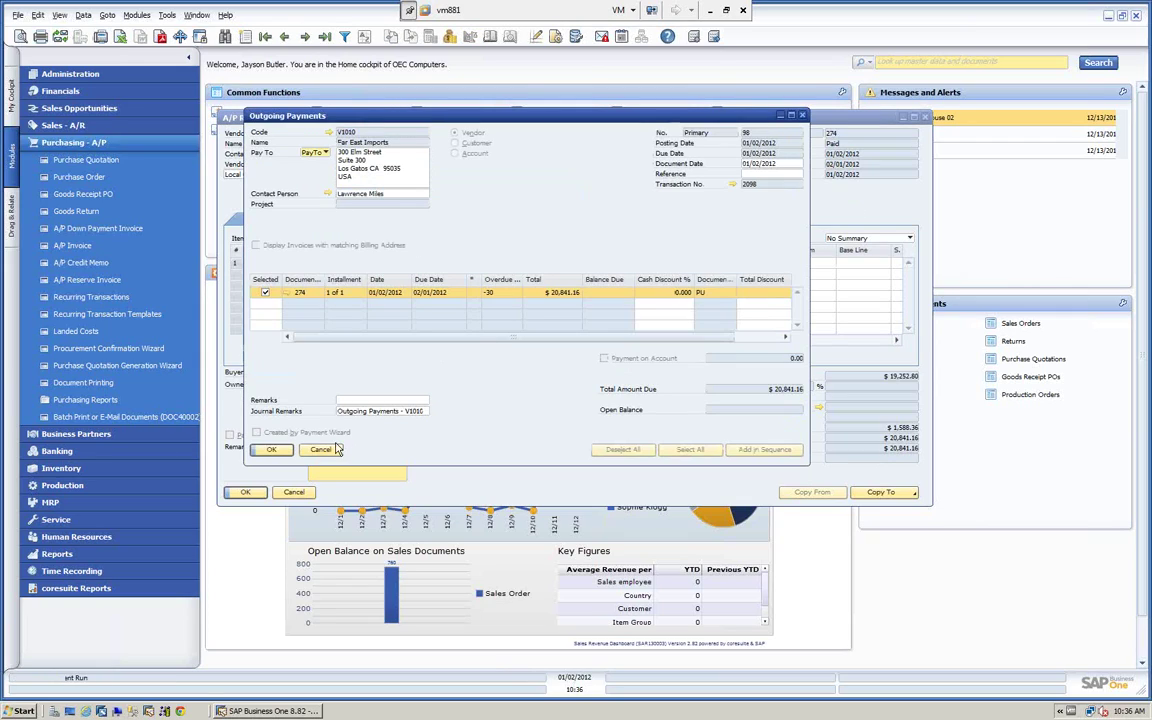
click(322, 449)
click(336, 316)
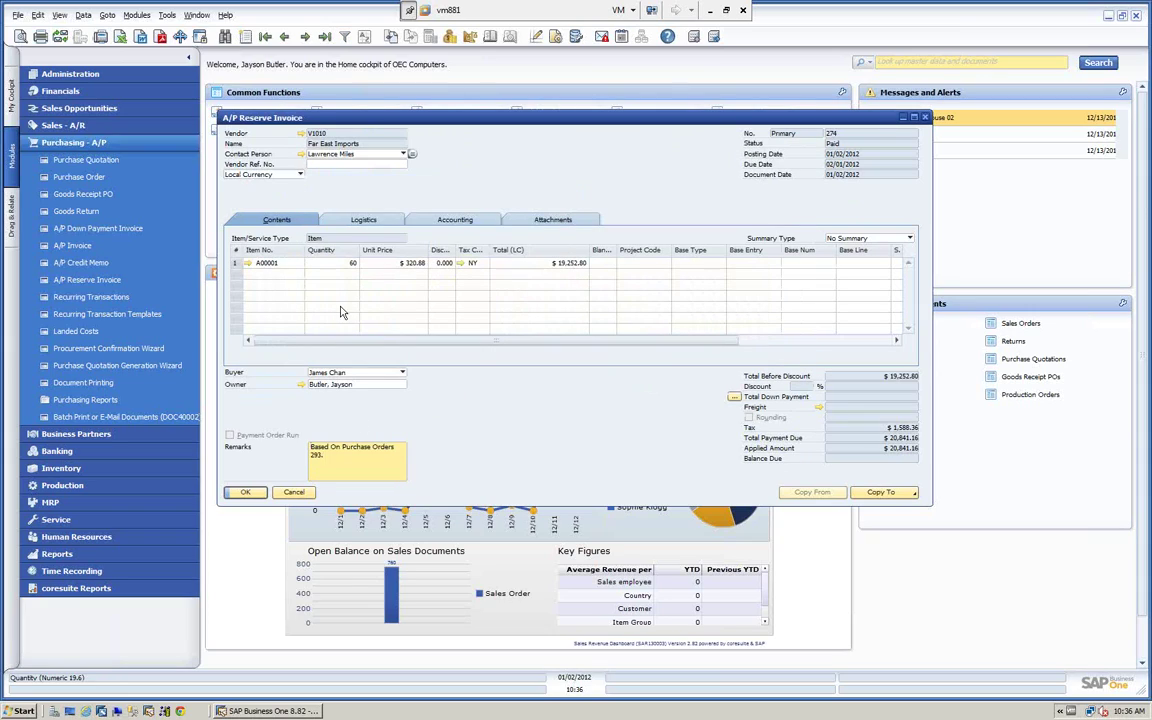
click(293, 492)
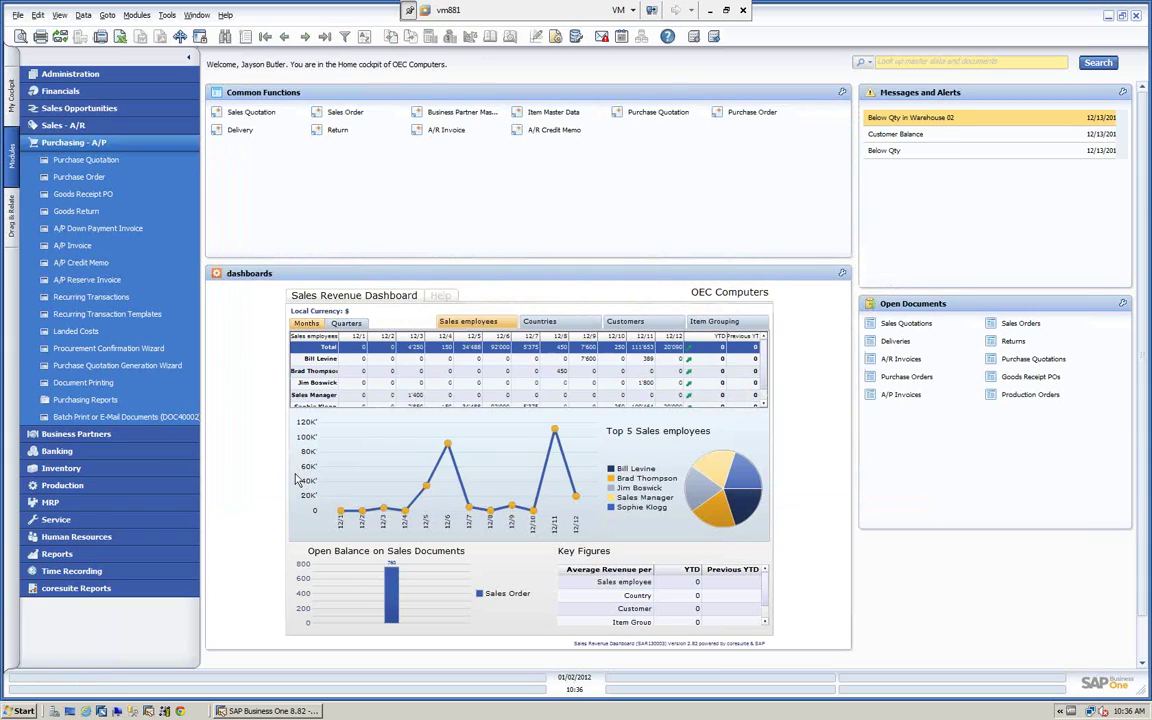
Step: Show the open items for A/P Reserve Invoices - Not Yet Delivered, and close the list
click(98, 400)
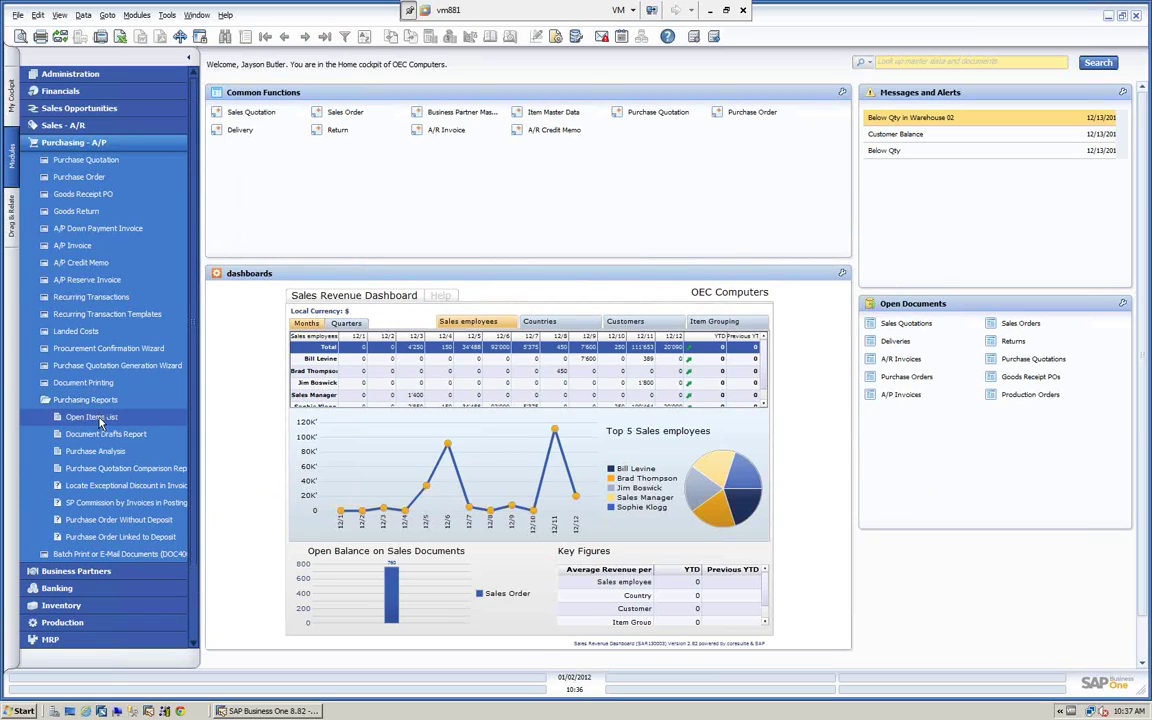
click(92, 417)
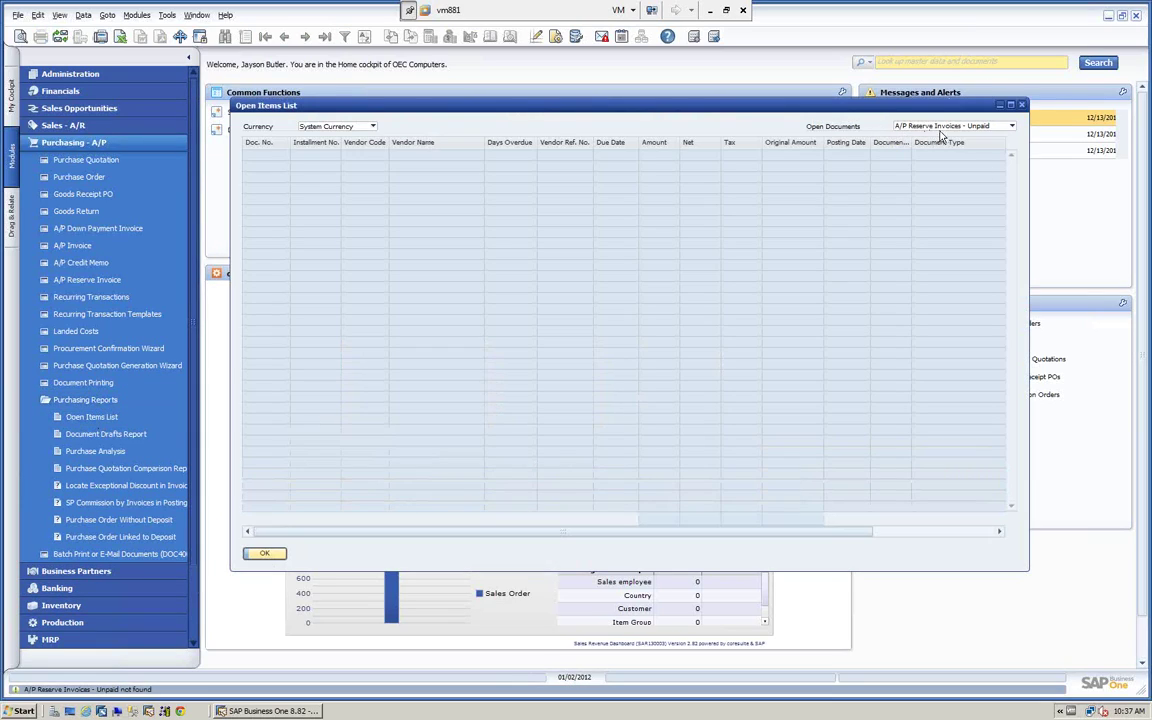
click(1012, 128)
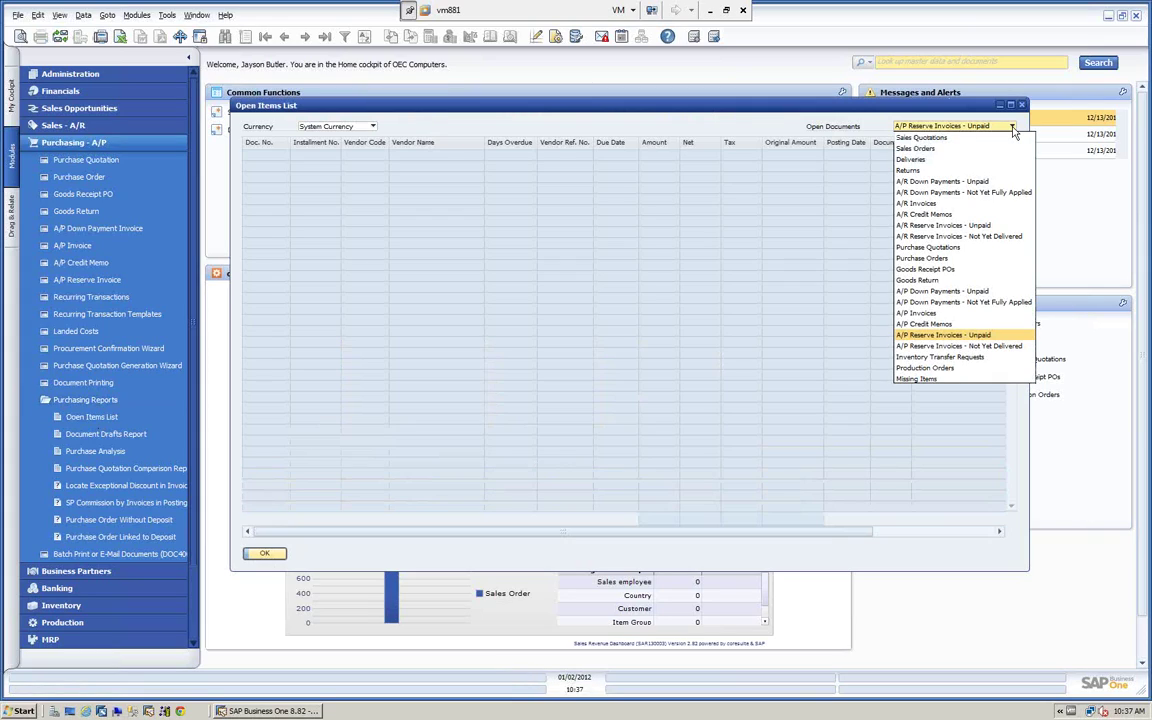
click(935, 345)
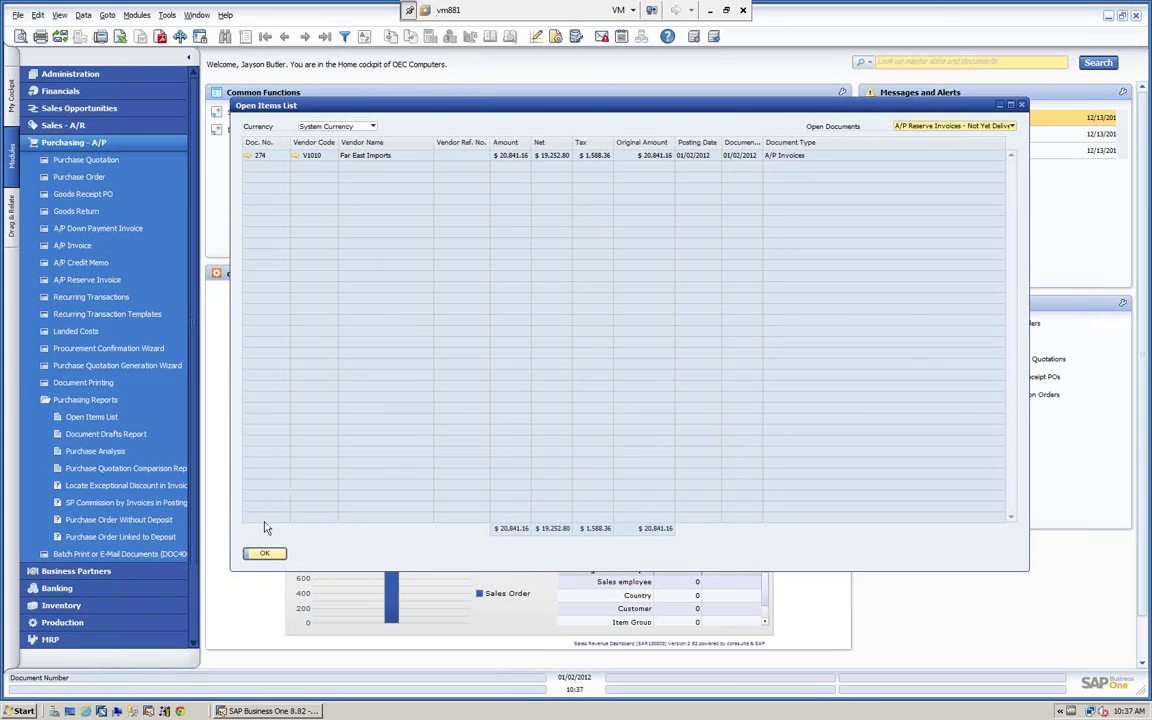
click(264, 553)
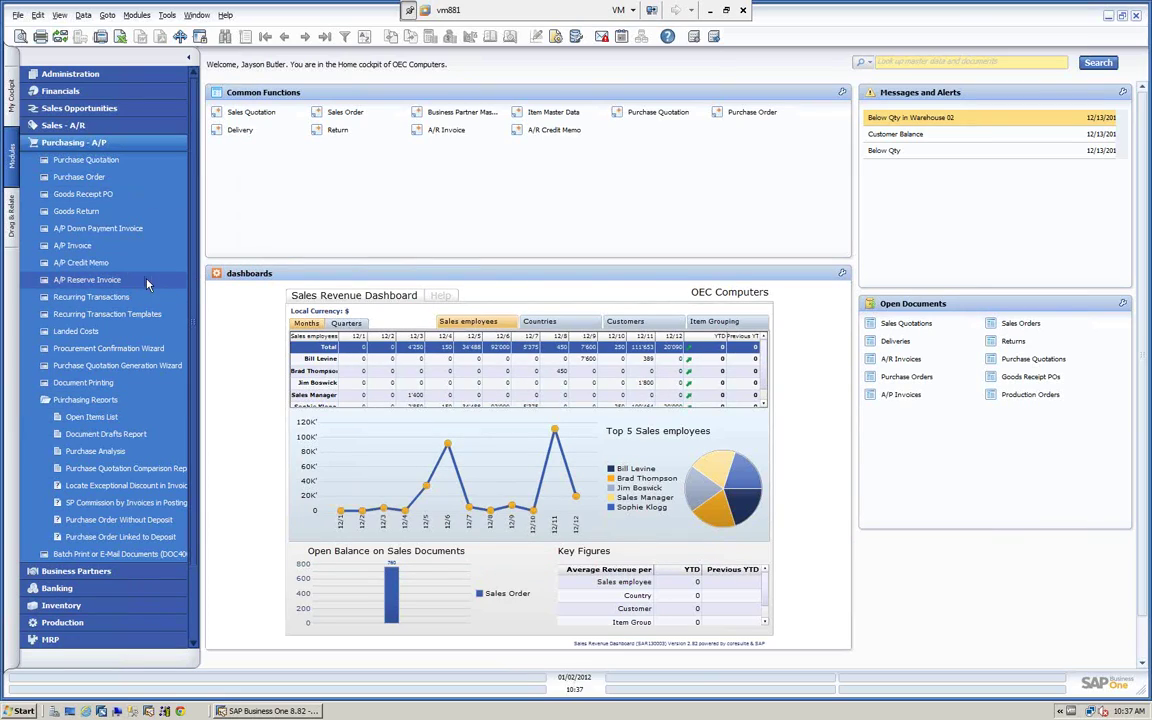
Step: Bring up the most recent A/P reserve invoice and copy it to a goods receipt PO
click(98, 281)
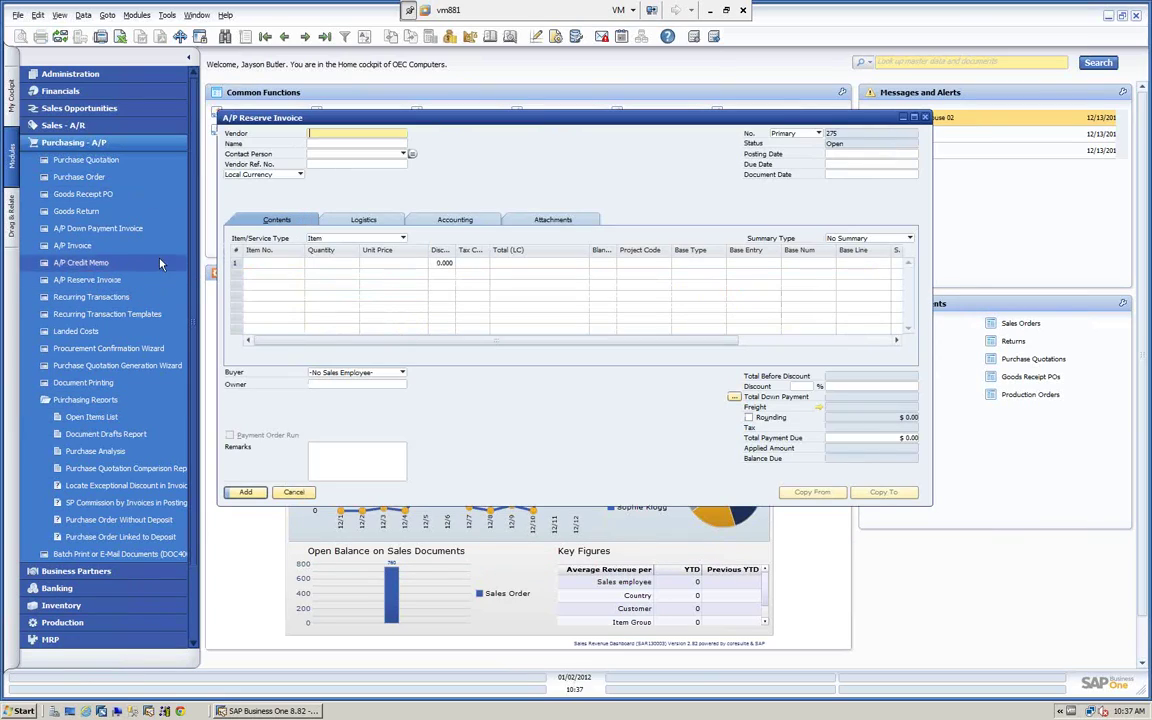
click(324, 38)
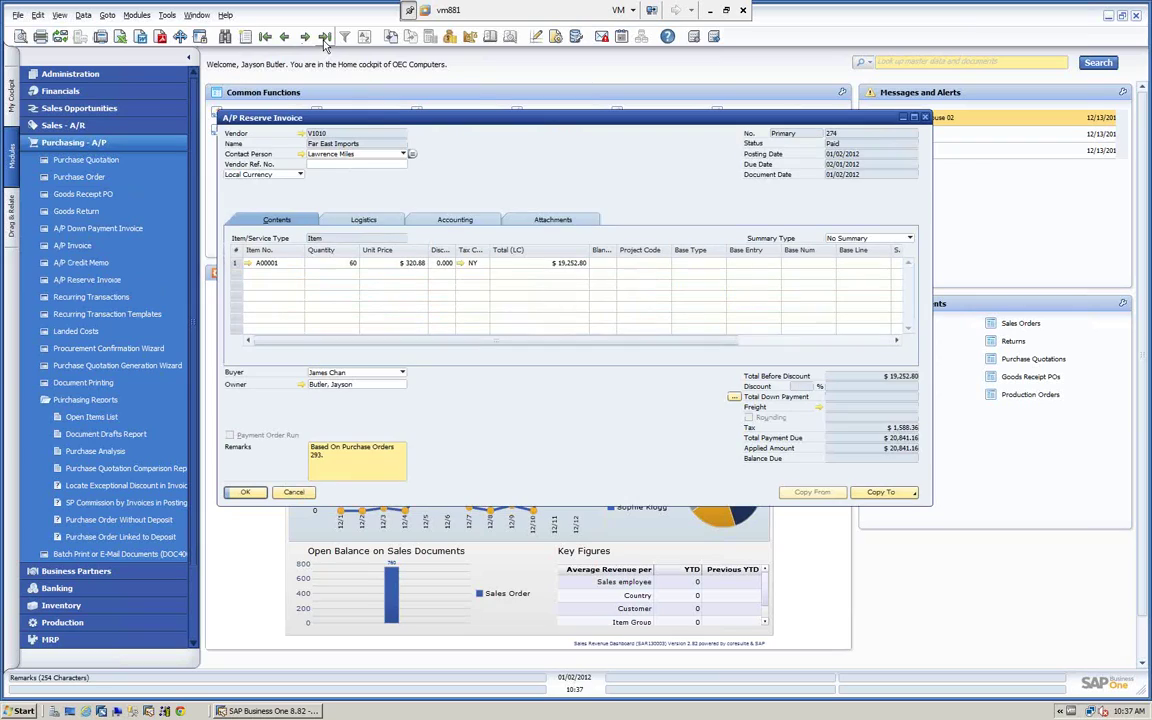
click(880, 494)
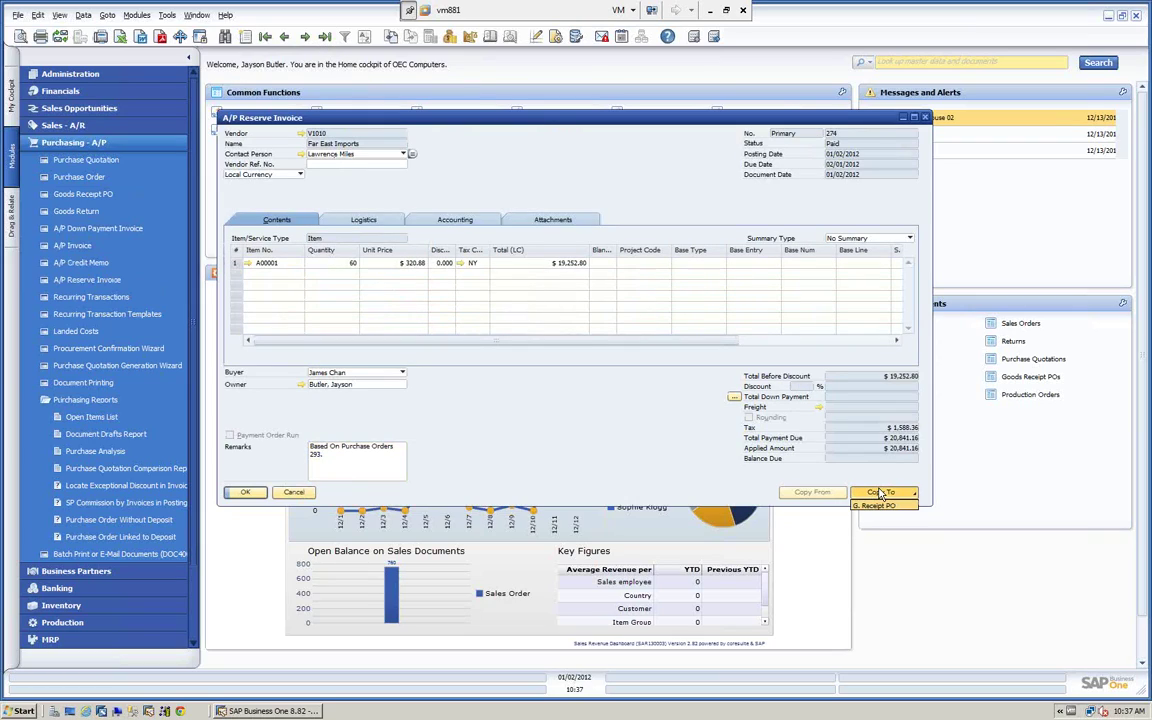
click(878, 506)
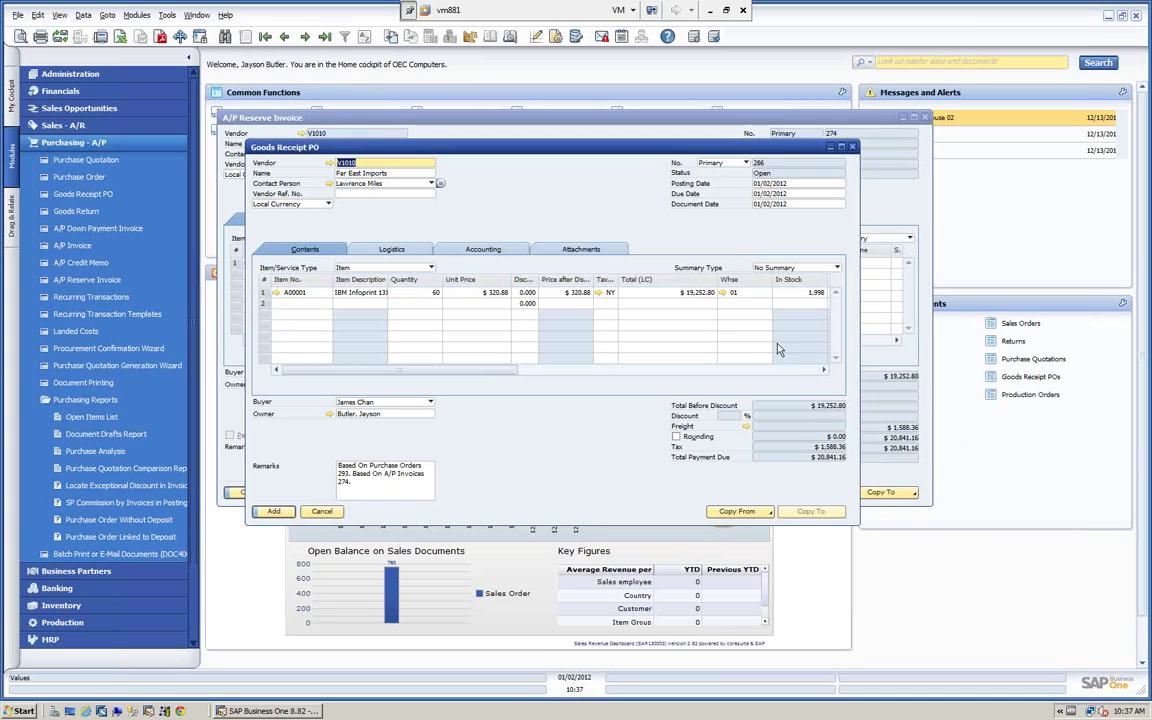
Step: Preview the journal entry for the unsaved goods receipt PO, and close the preview
right_click(511, 204)
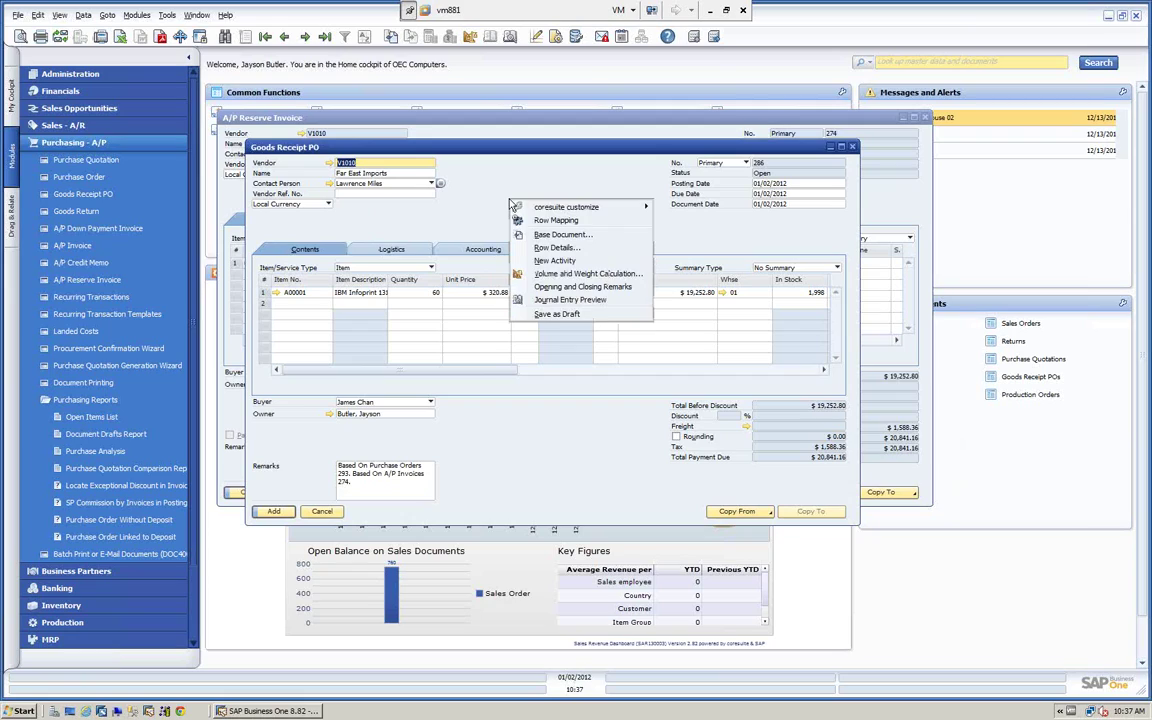
click(566, 299)
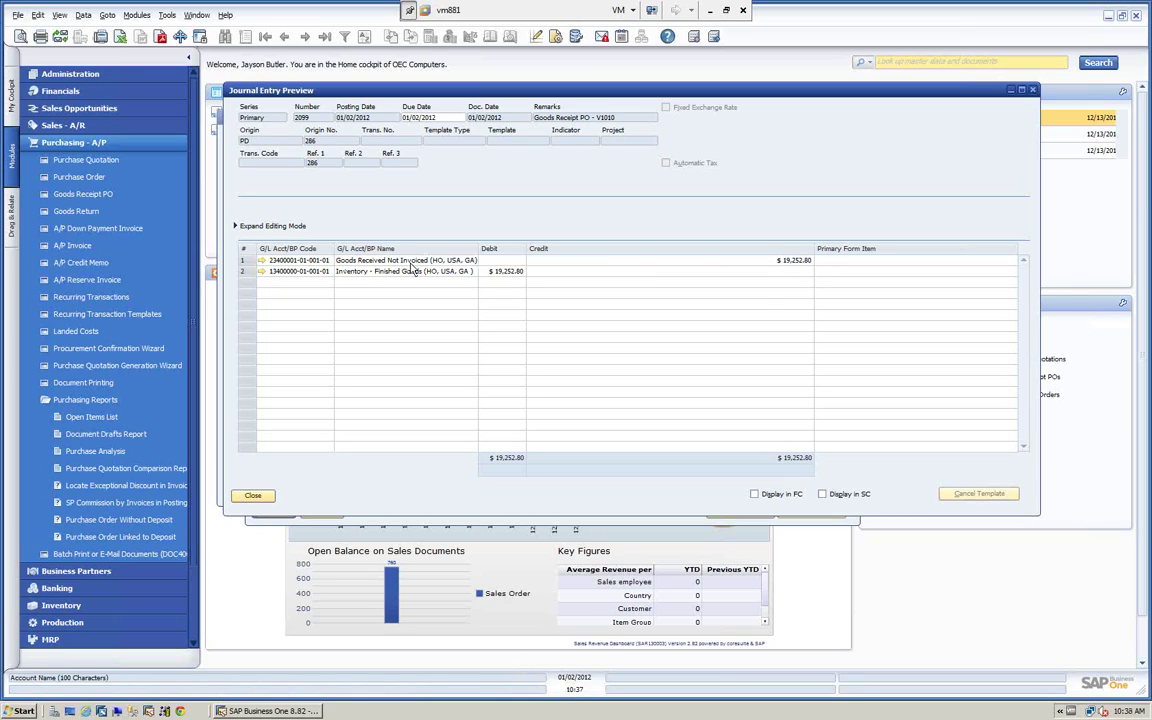
click(255, 496)
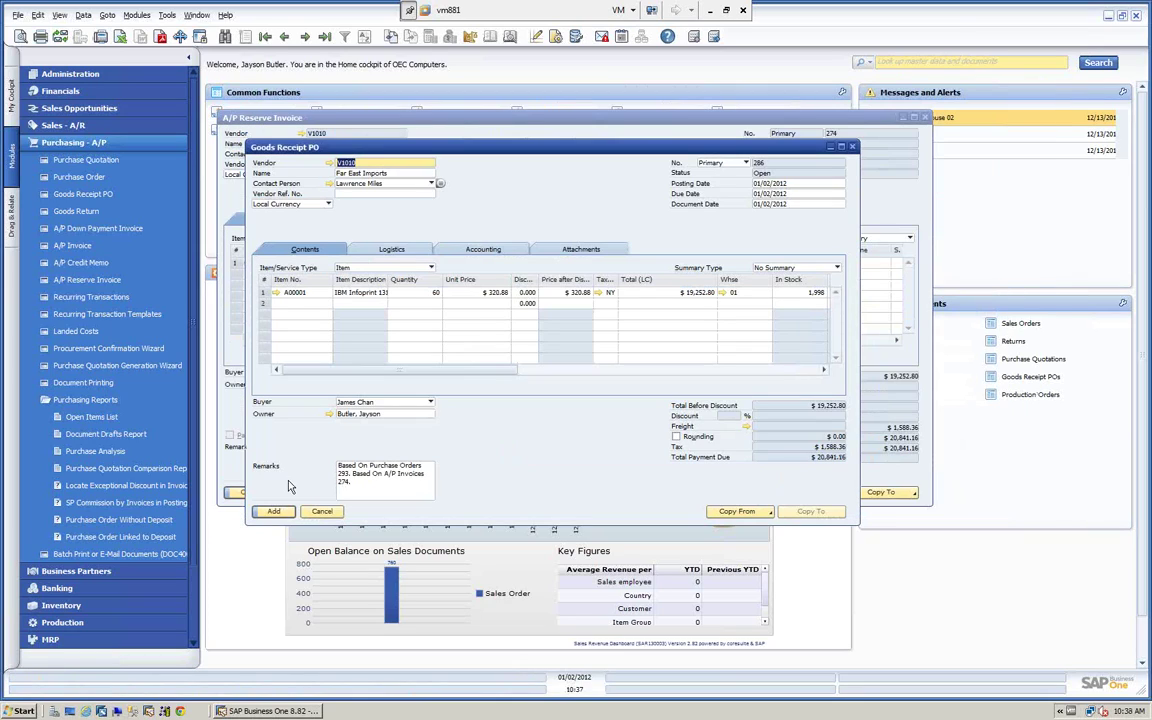
Step: Add the goods receipt PO, accepting that it cannot be changed, and close it and the A/P reserve invoice
click(273, 512)
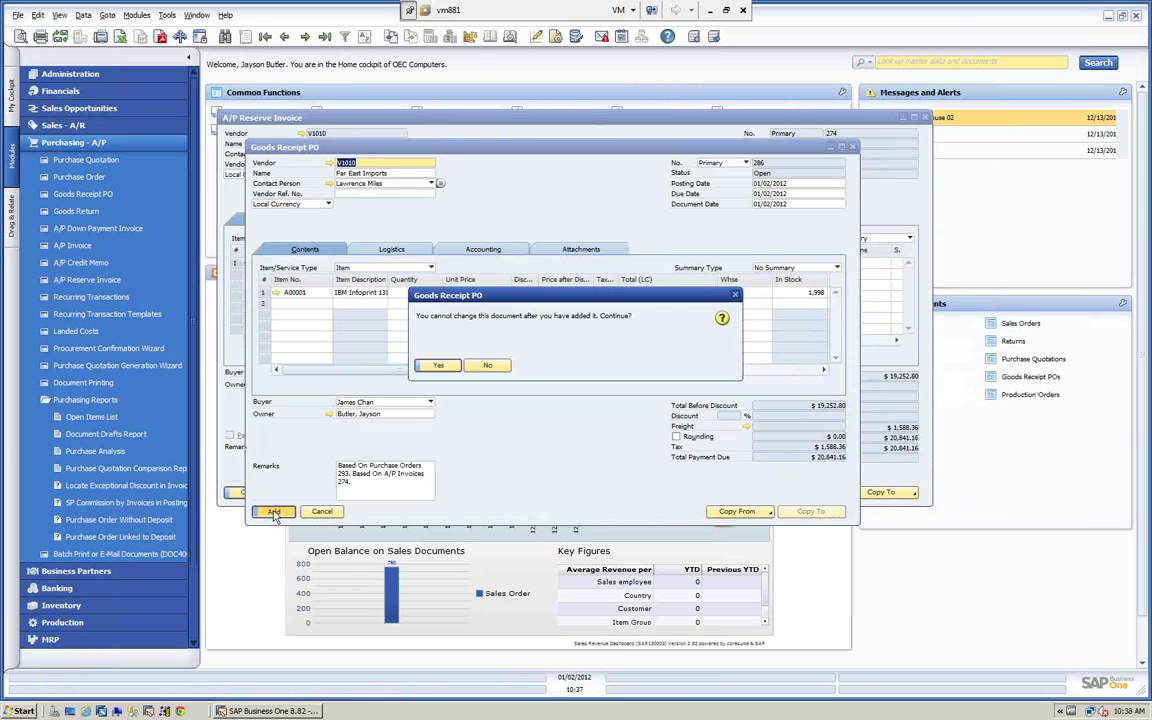
click(438, 366)
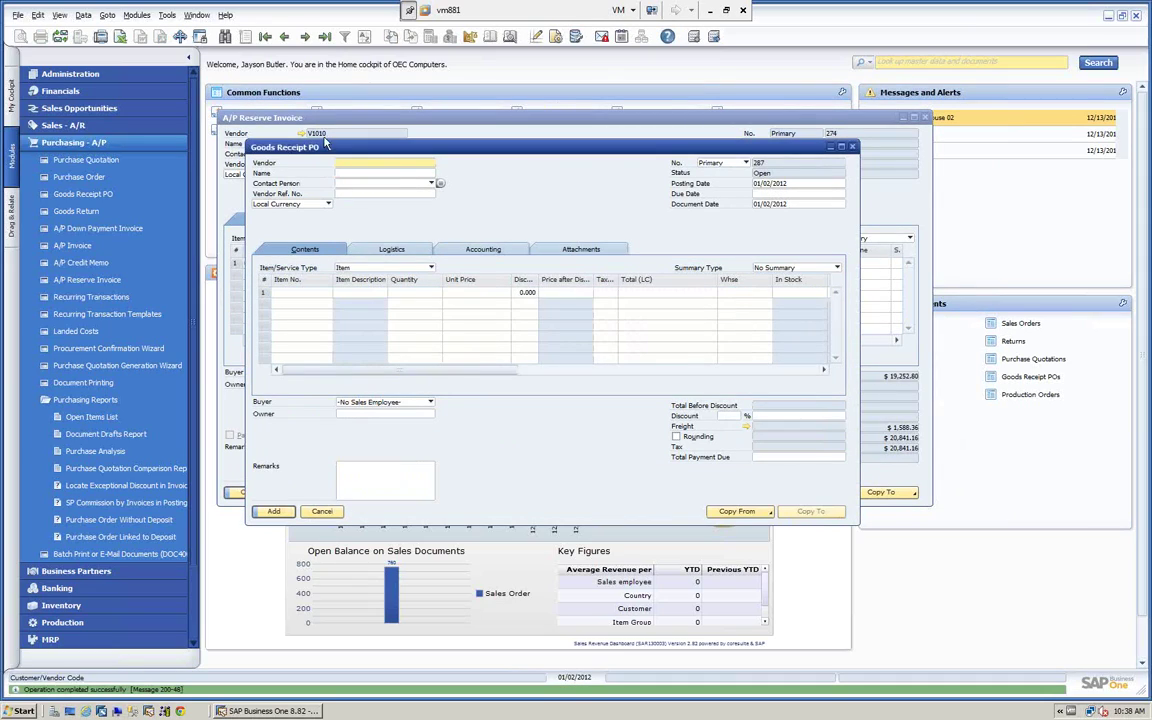
click(321, 511)
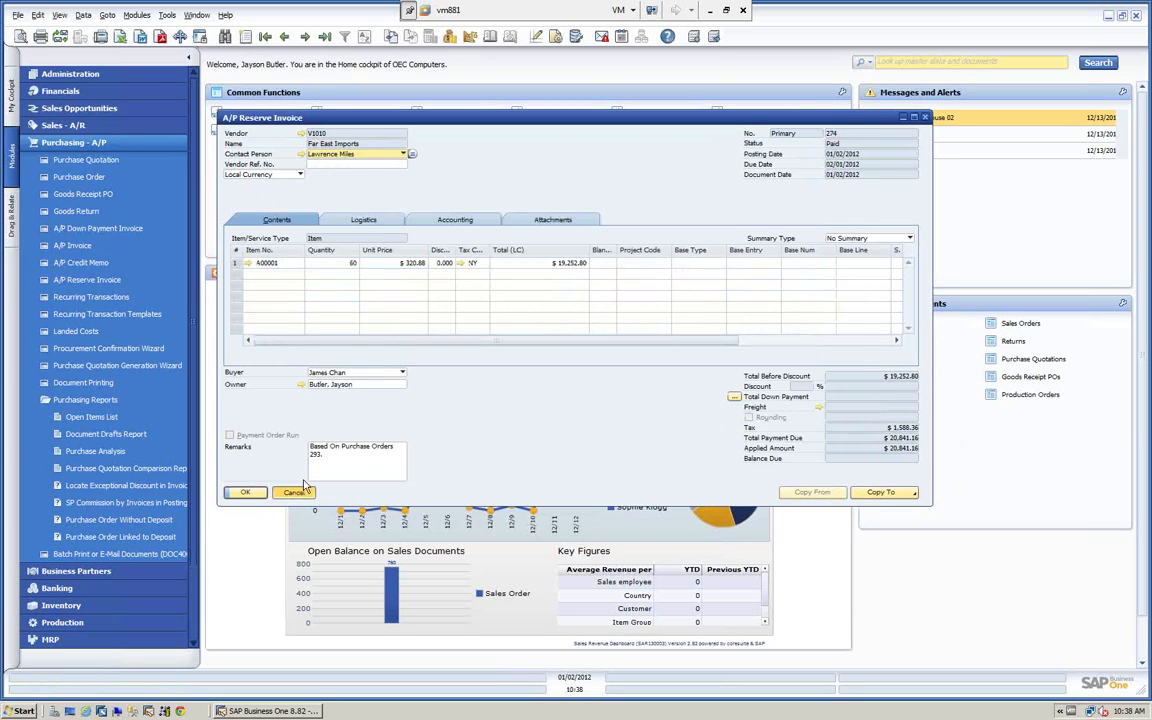
click(293, 493)
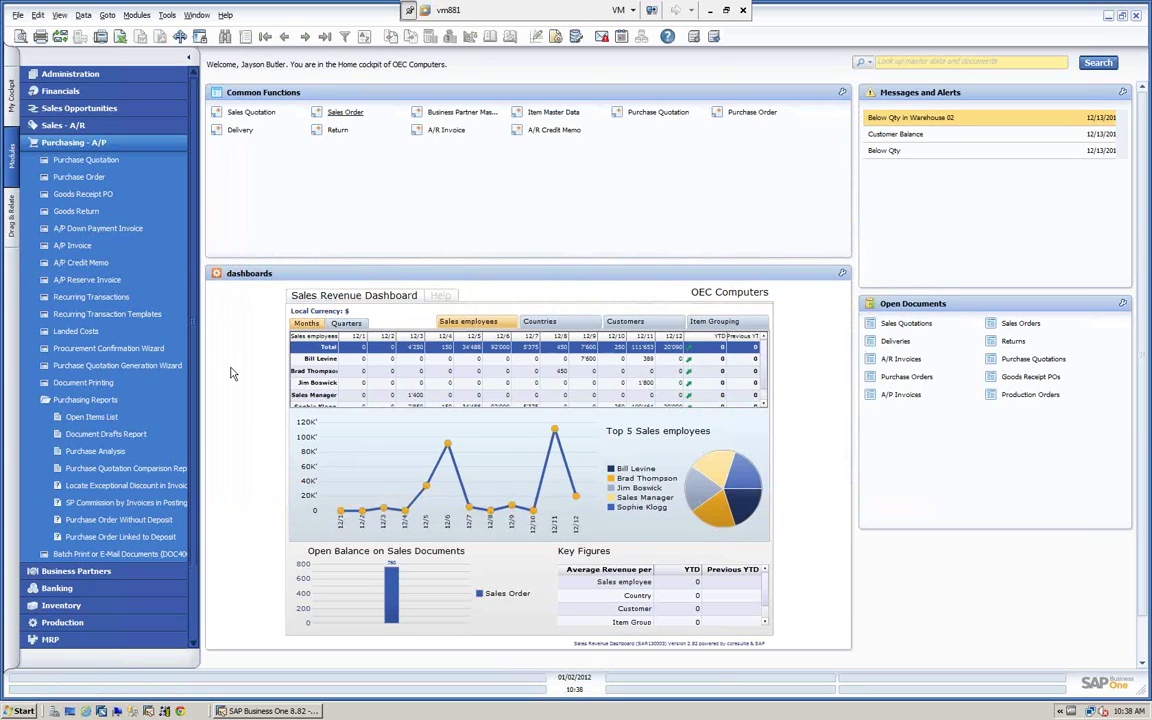
Step: Reopen A/P reserve invoice 274, view its status and relationship map, and close both the map and the invoice
click(90, 280)
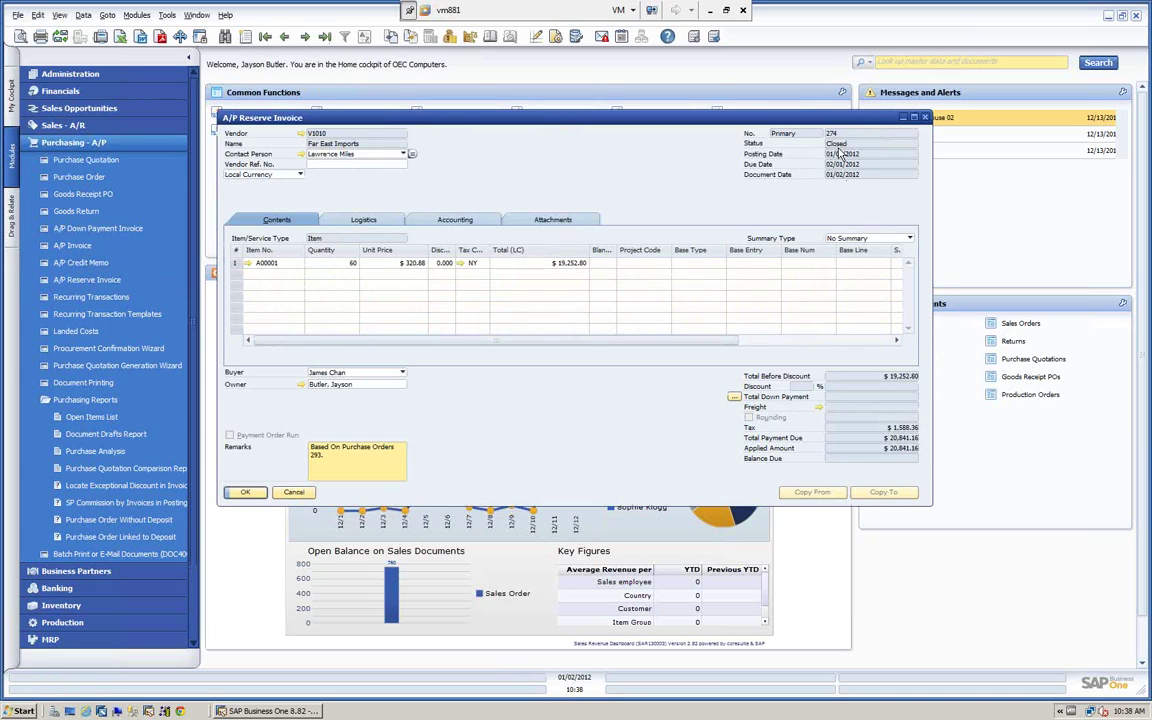
right_click(665, 185)
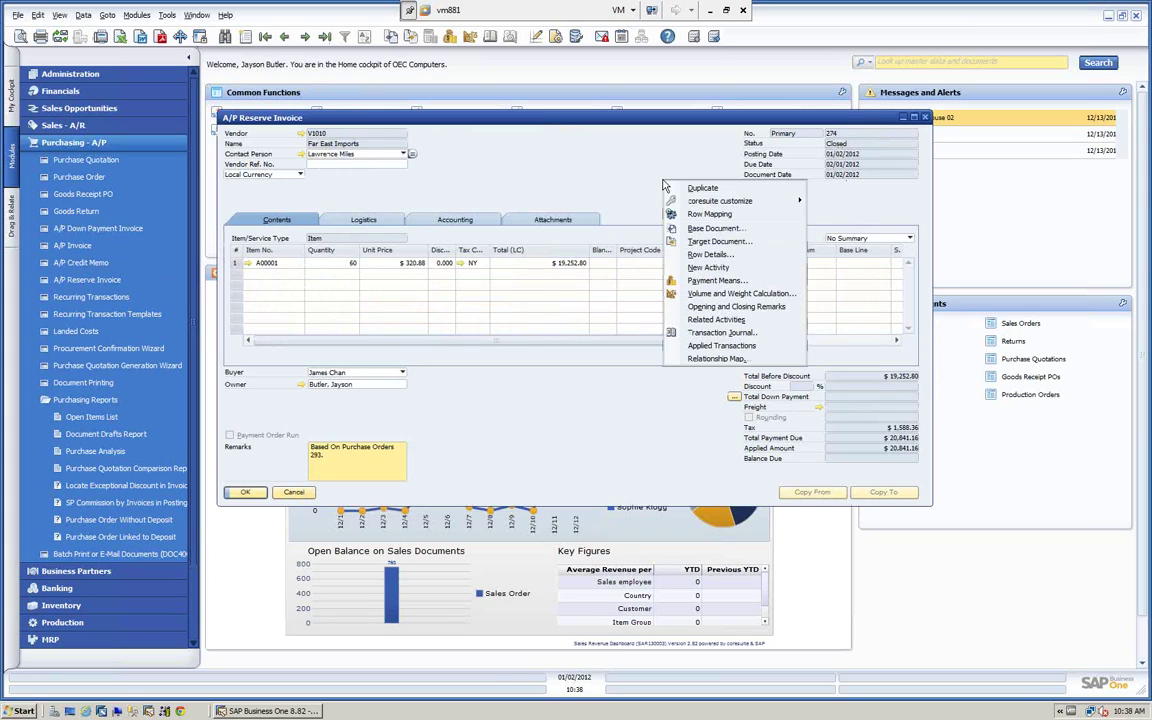
click(705, 358)
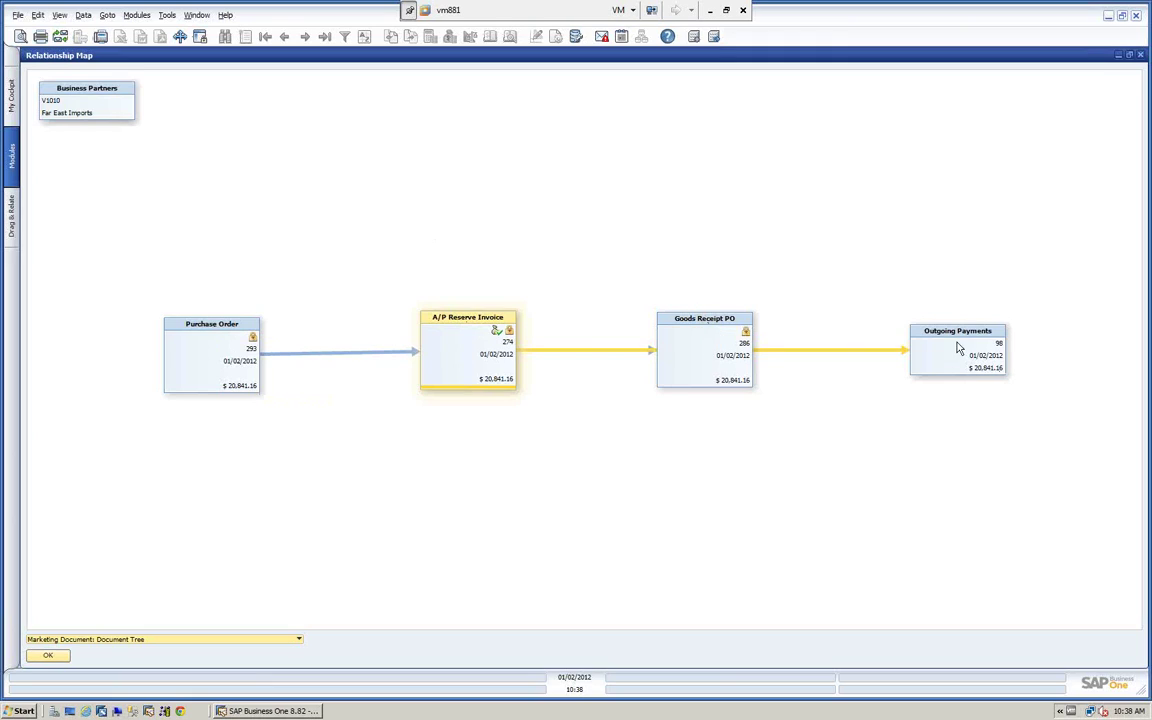
double_click(460, 312)
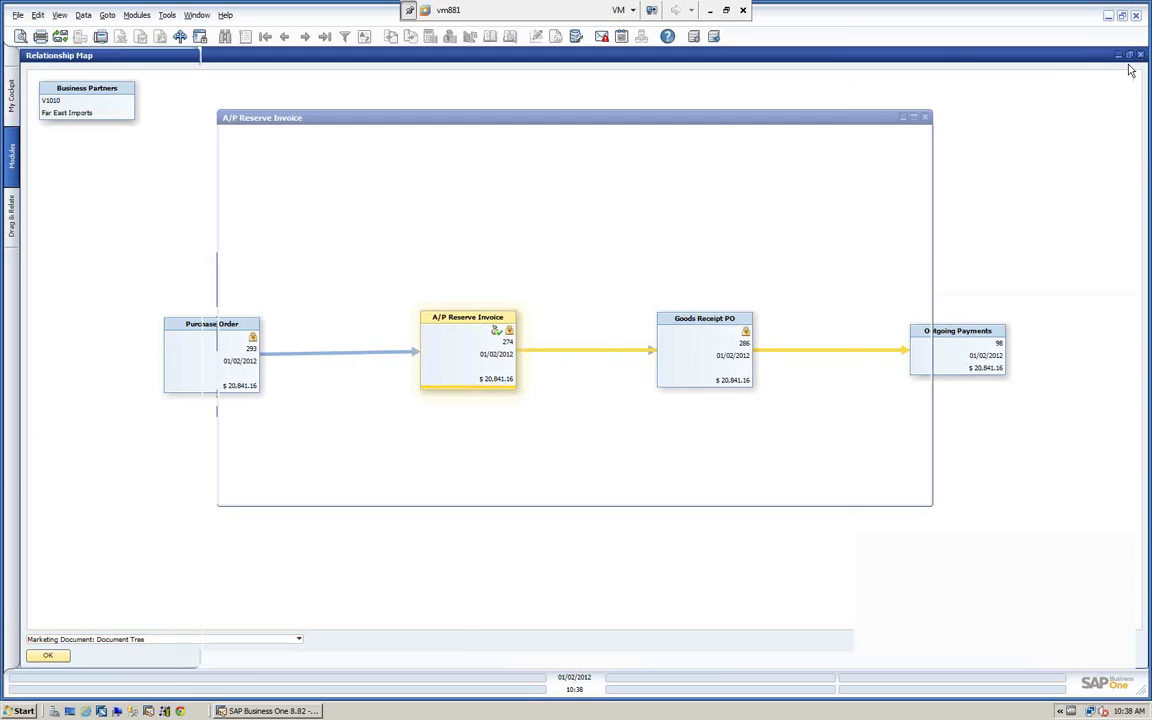
click(1140, 55)
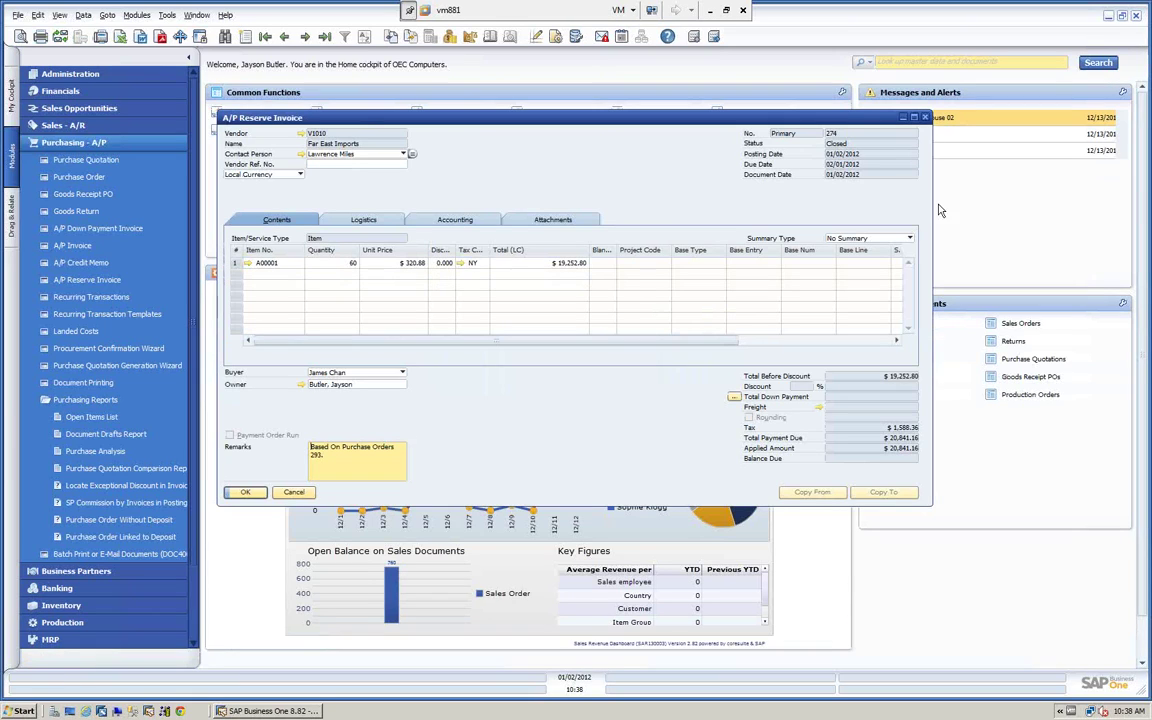
click(302, 493)
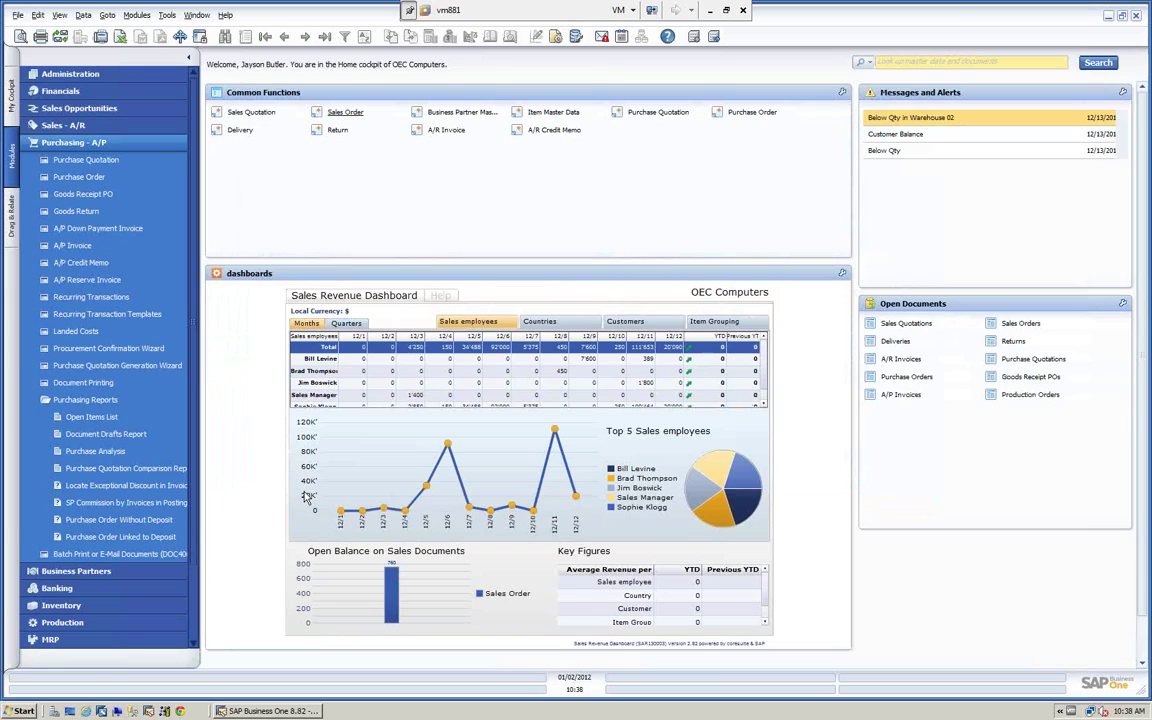
Step: Check the open items lists for A/P reserve invoices not yet delivered and unpaid, and close the list
click(85, 416)
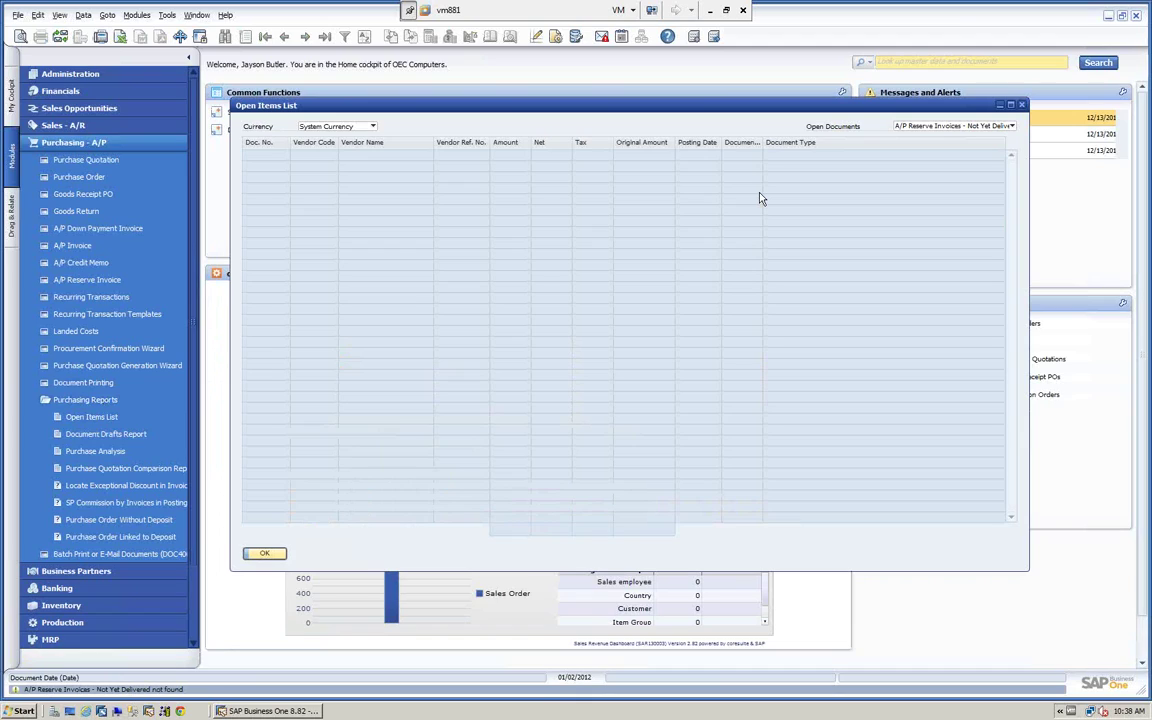
click(1012, 130)
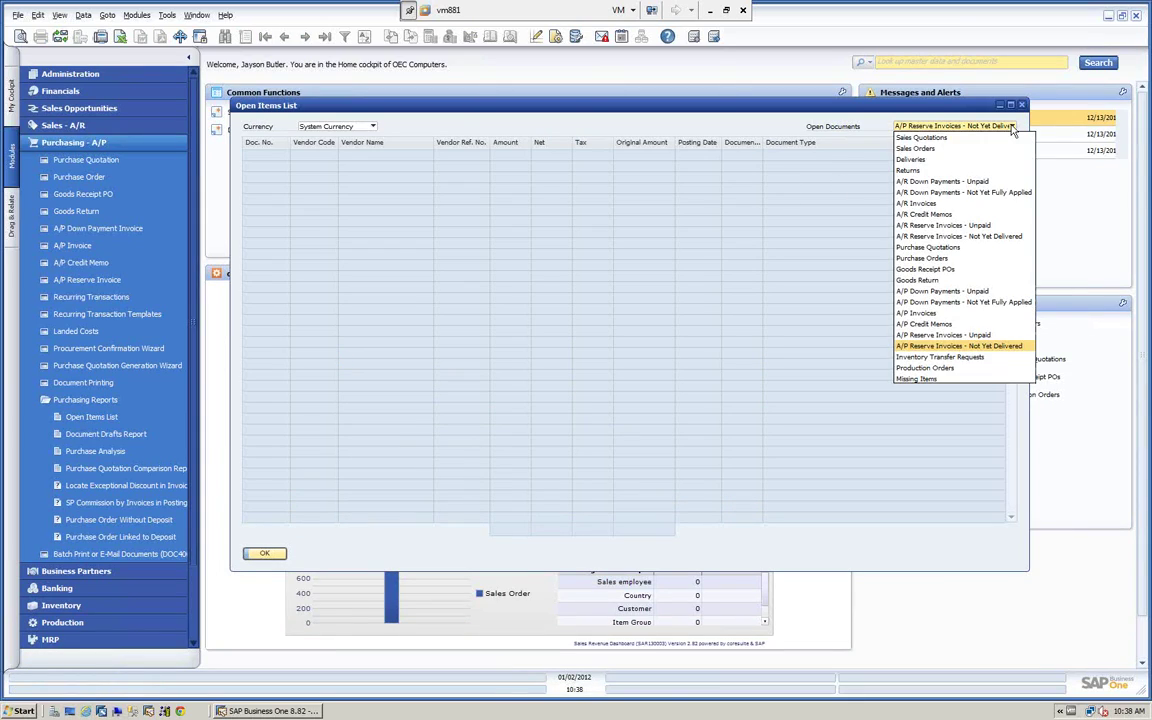
click(947, 335)
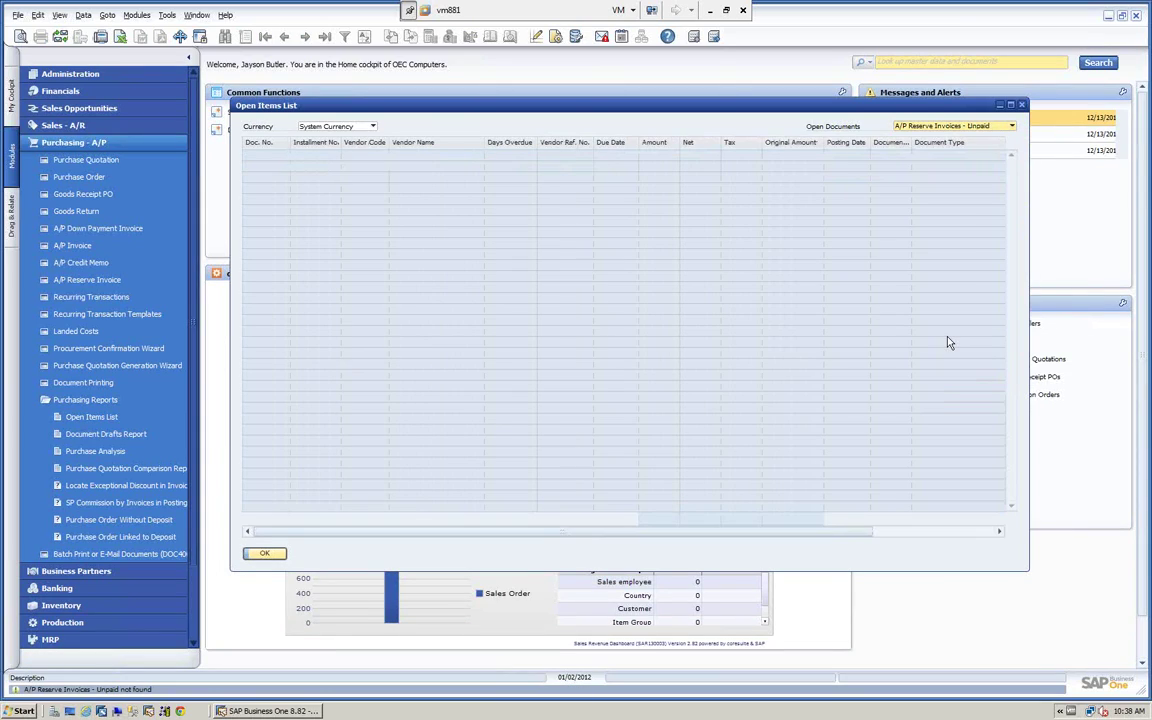
click(265, 555)
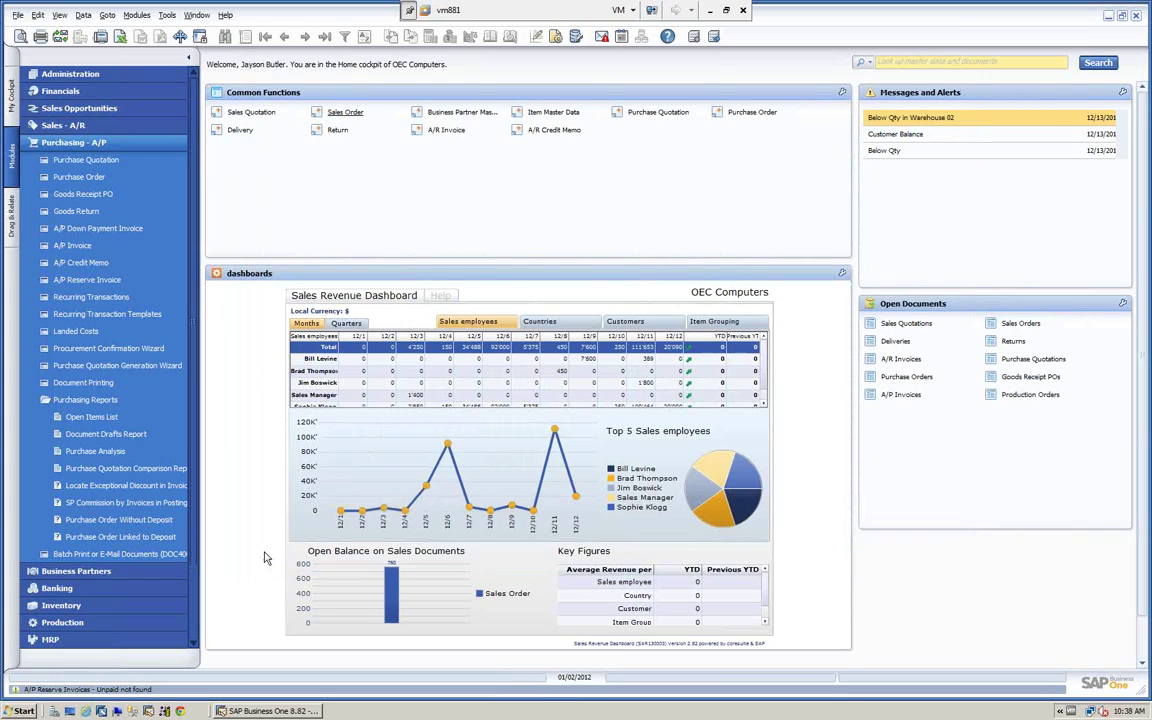
Step: View a blank purchase quotation form and close it without adding a document
click(70, 402)
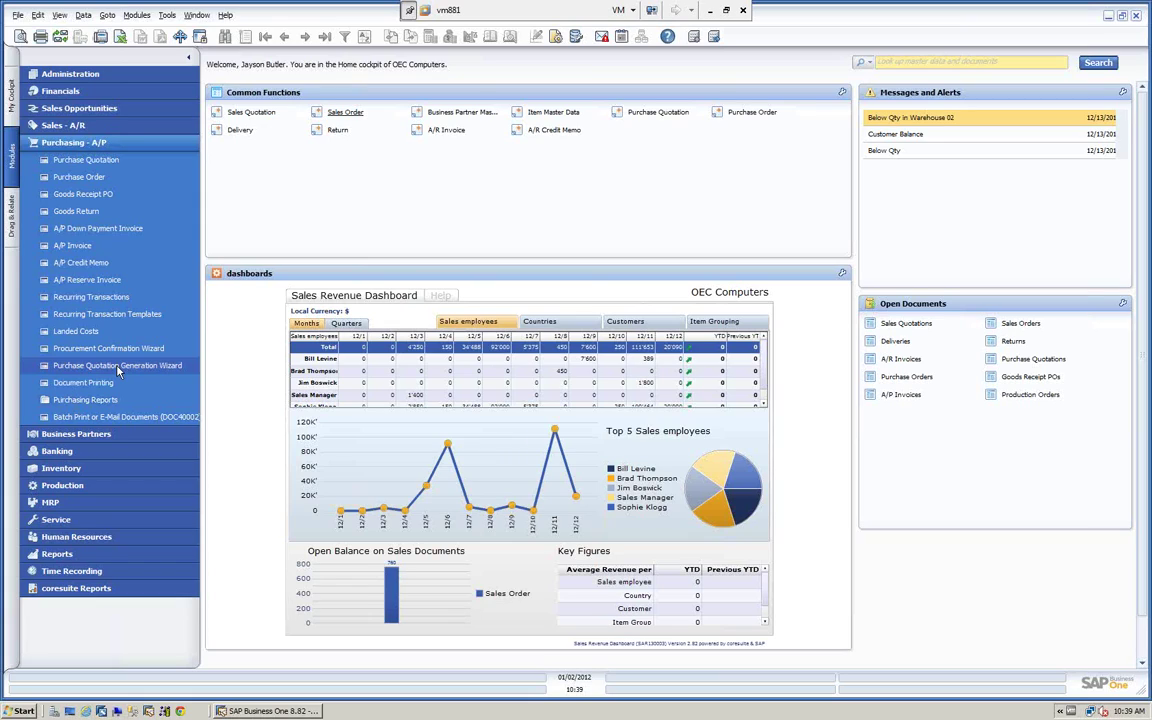
click(87, 162)
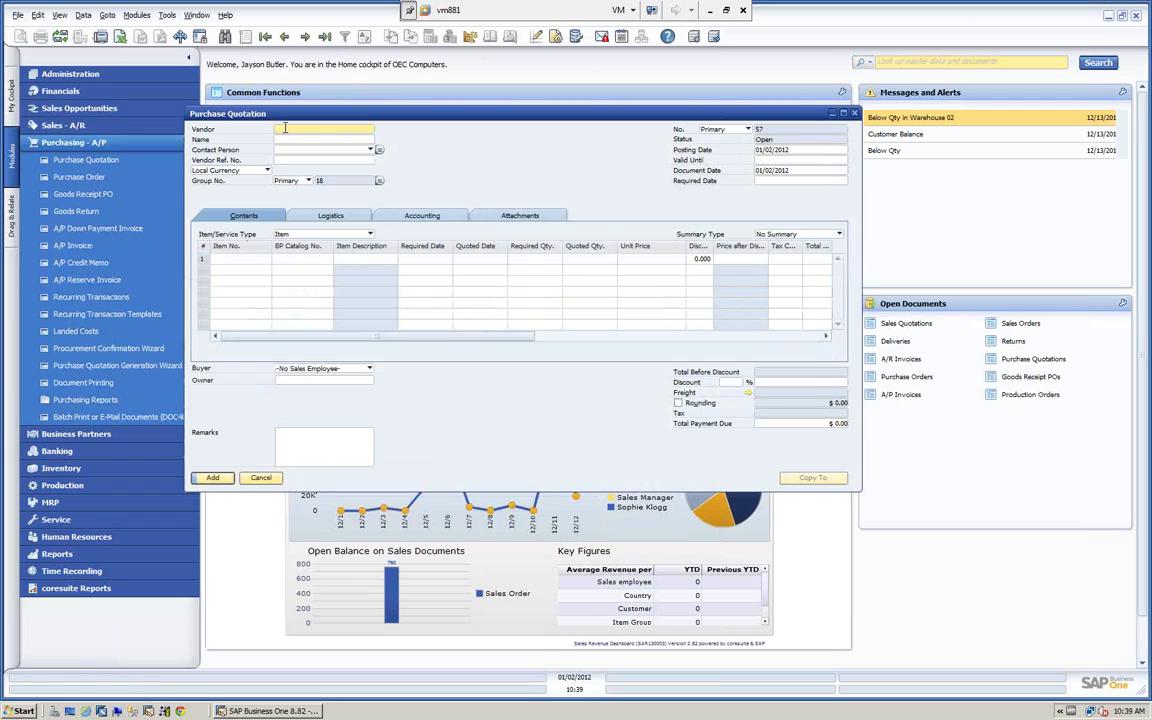
click(260, 478)
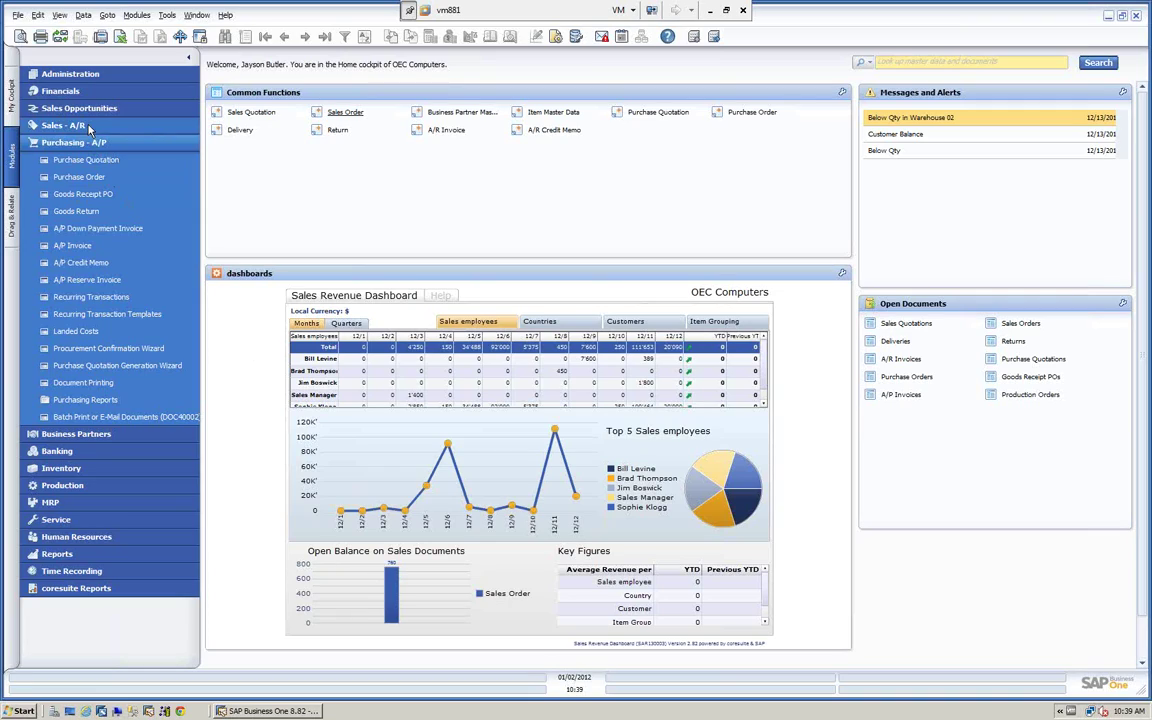
Step: Start the Purchase Quotation Generation Wizard with a new parameter set named and described as "New Quote", and proceed to item selection
click(102, 367)
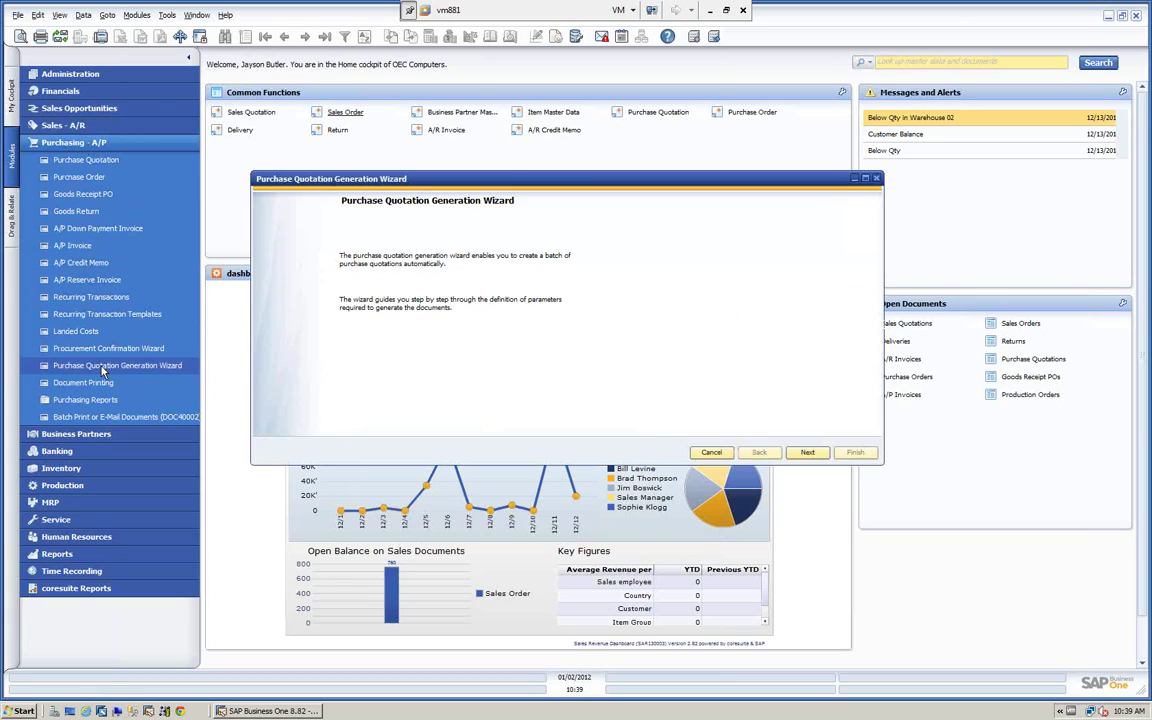
click(807, 453)
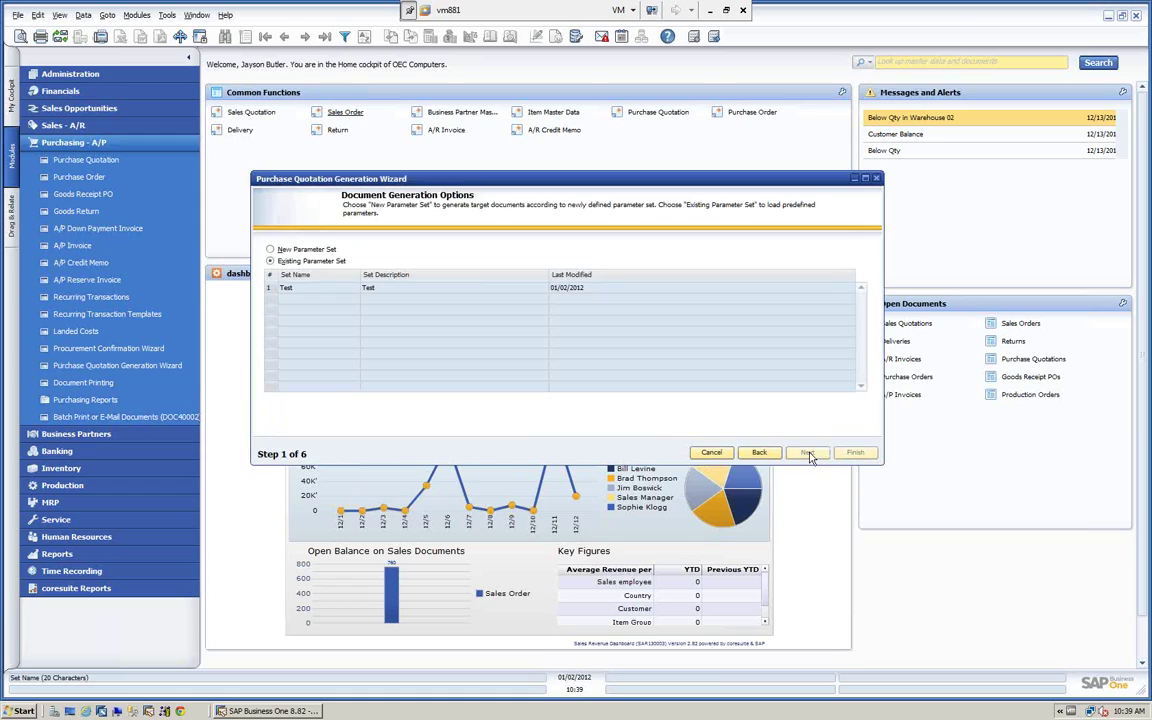
click(271, 249)
click(368, 302)
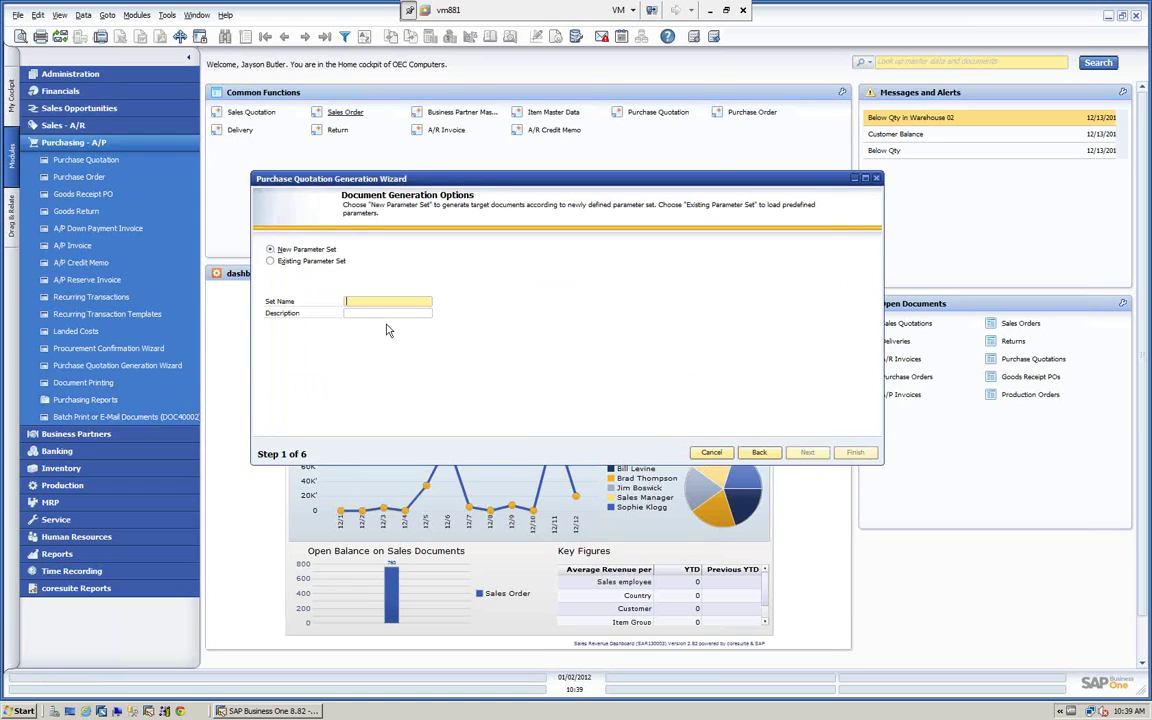
text(New Quota)
key(Tab)
text(New Quote)
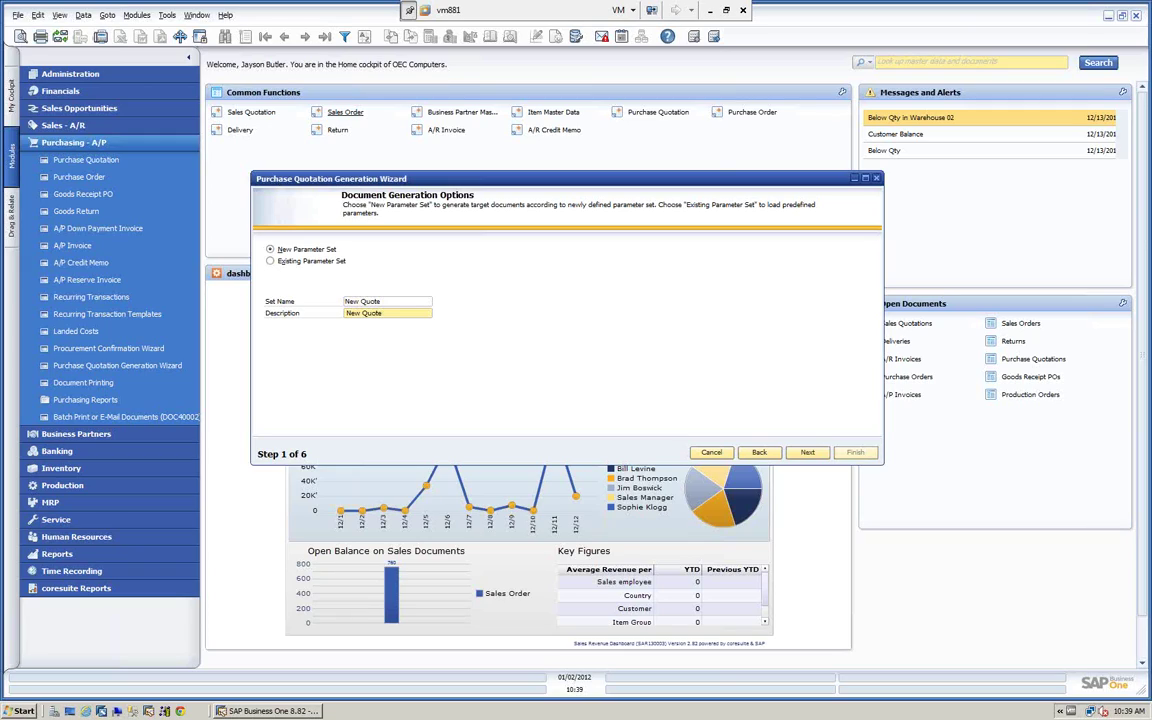
click(816, 454)
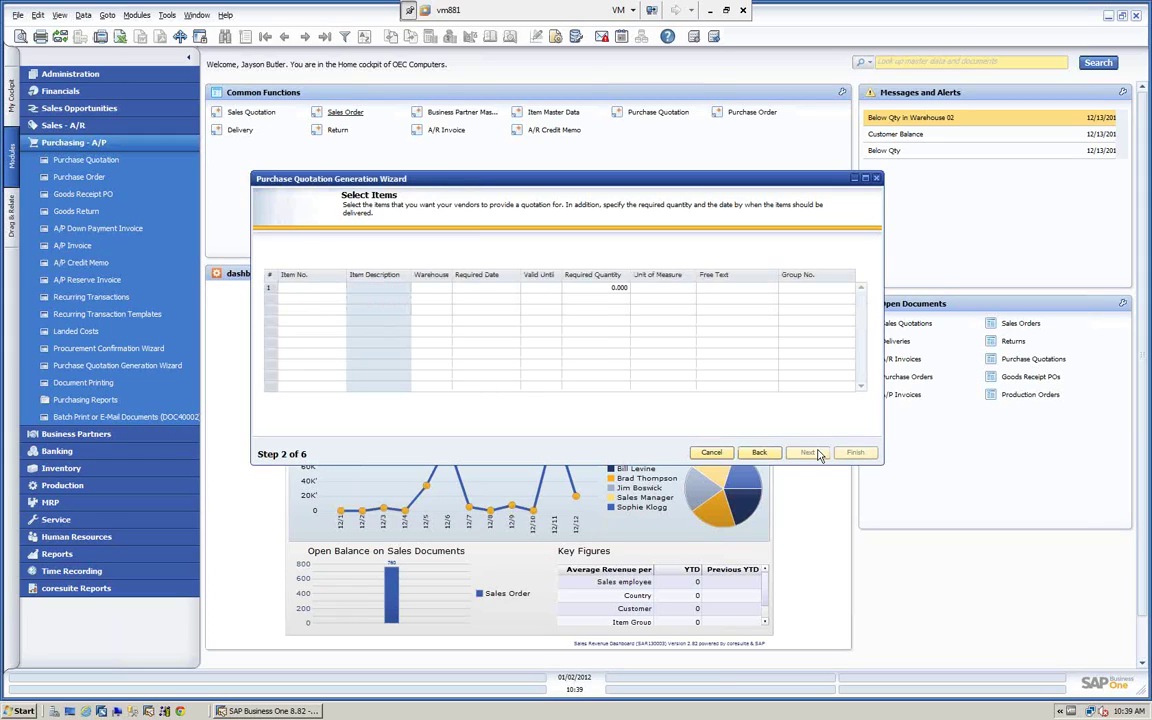
Step: Add items A00001, A00002 and A00003 from the item list to the purchase quotation wizard
click(336, 291)
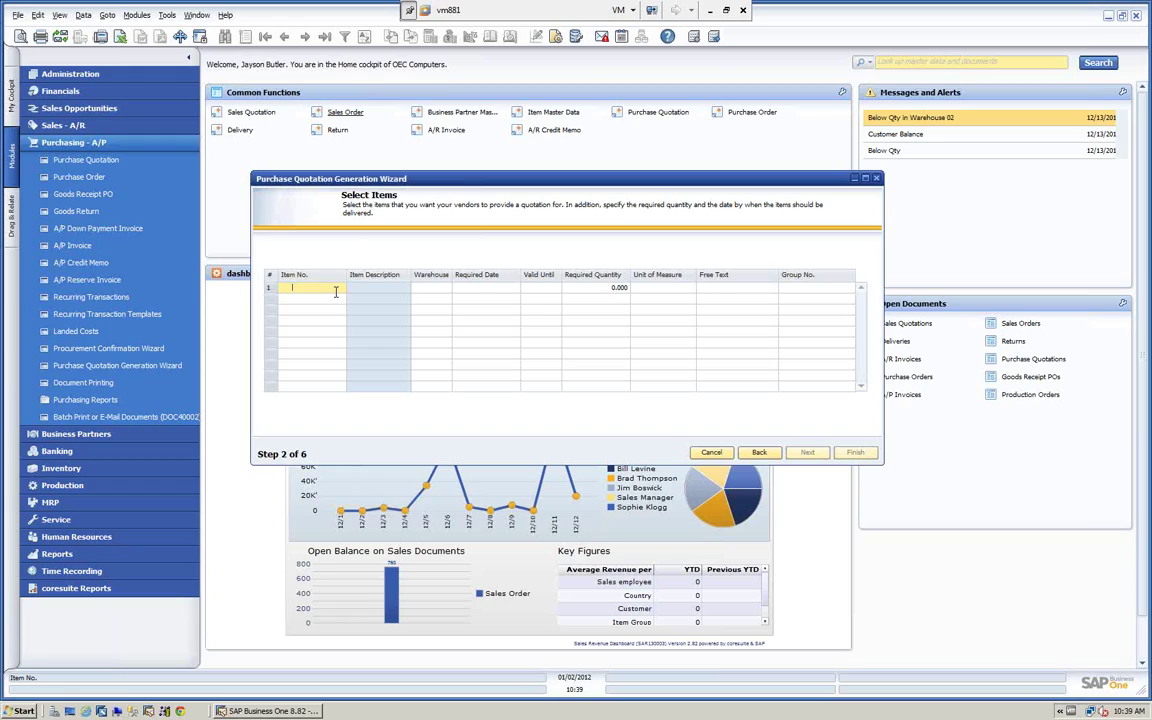
key(Tab)
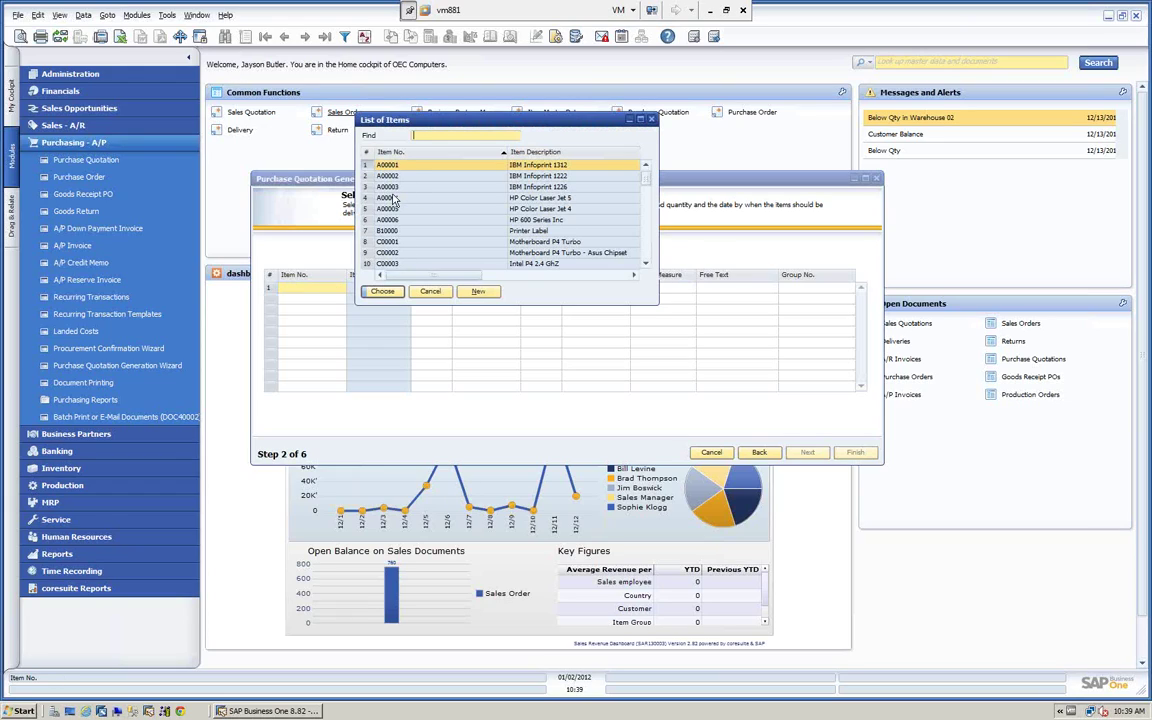
shift+click(394, 188)
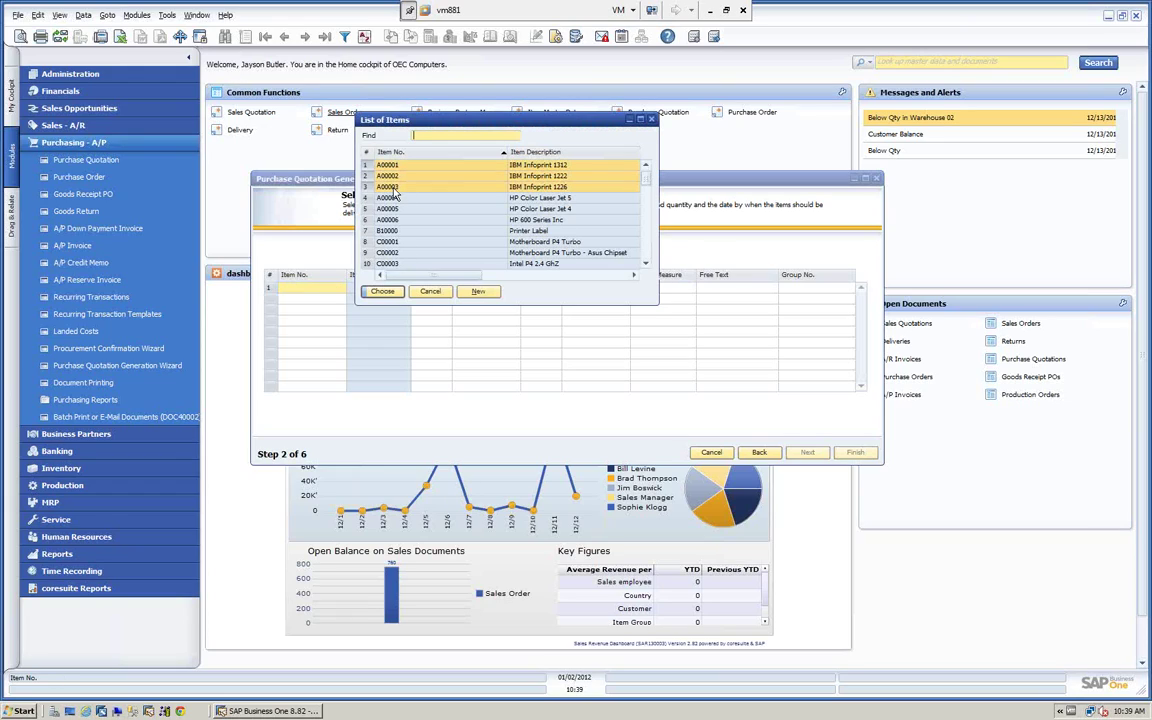
click(383, 291)
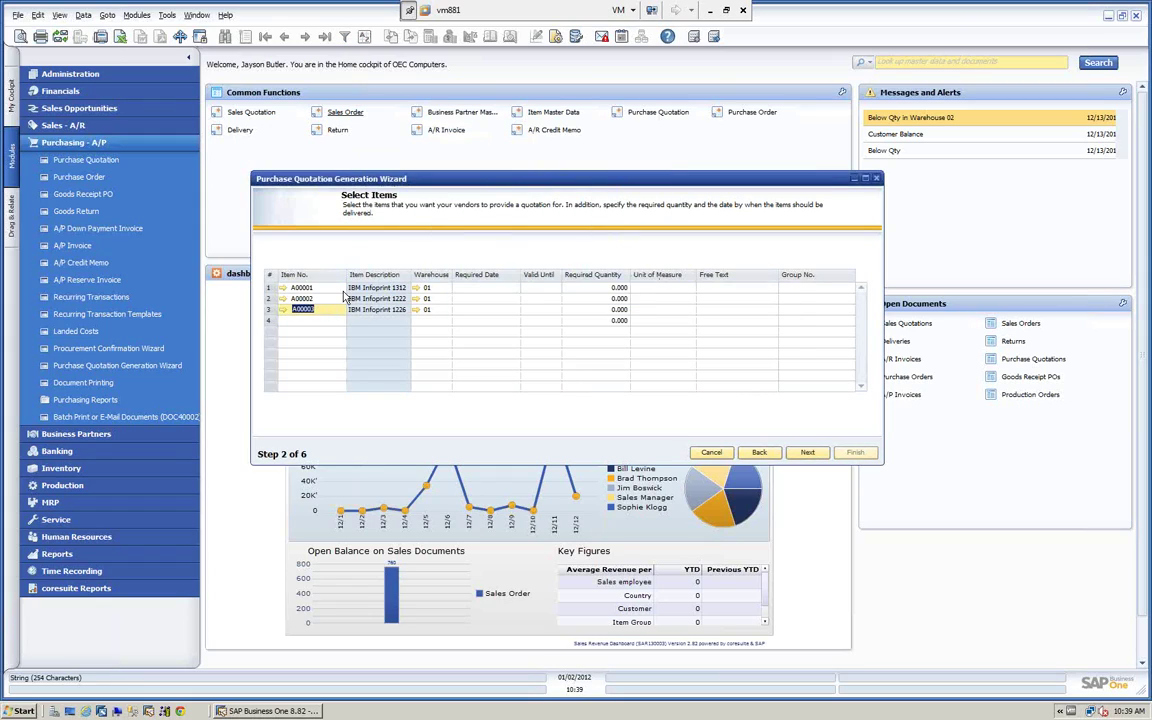
Step: Give item A00001 the required date 01/02/2012 and the valid-until date 02/02/2012
click(478, 288)
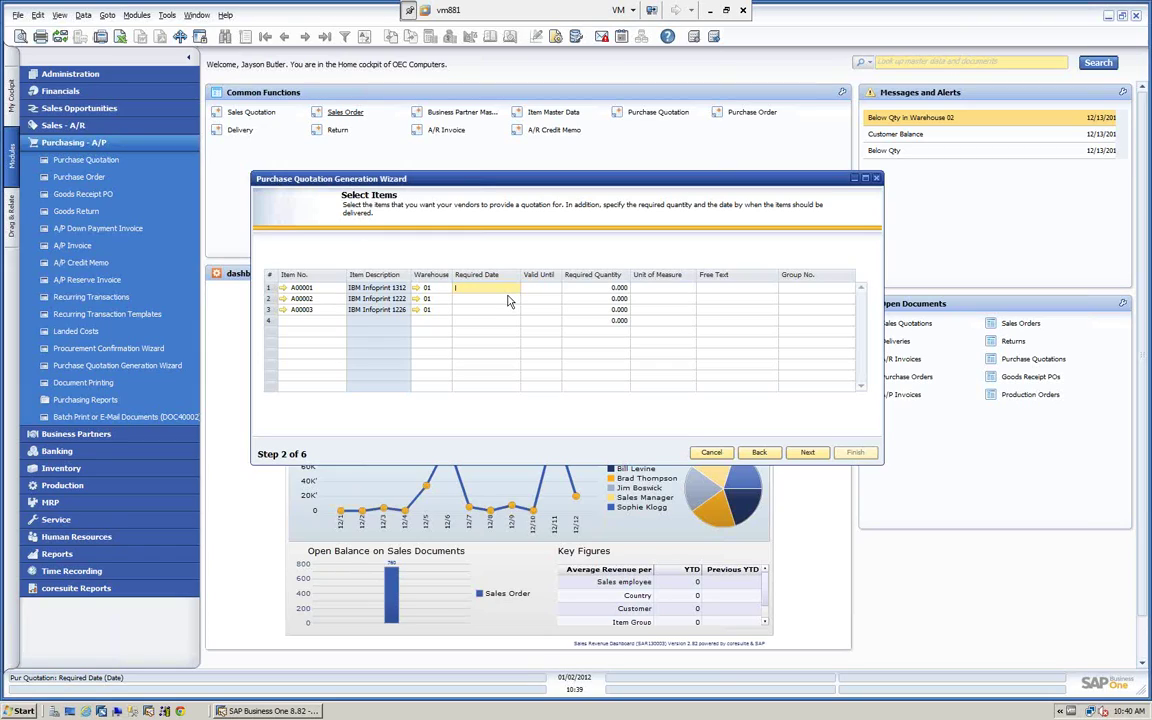
key(Tab)
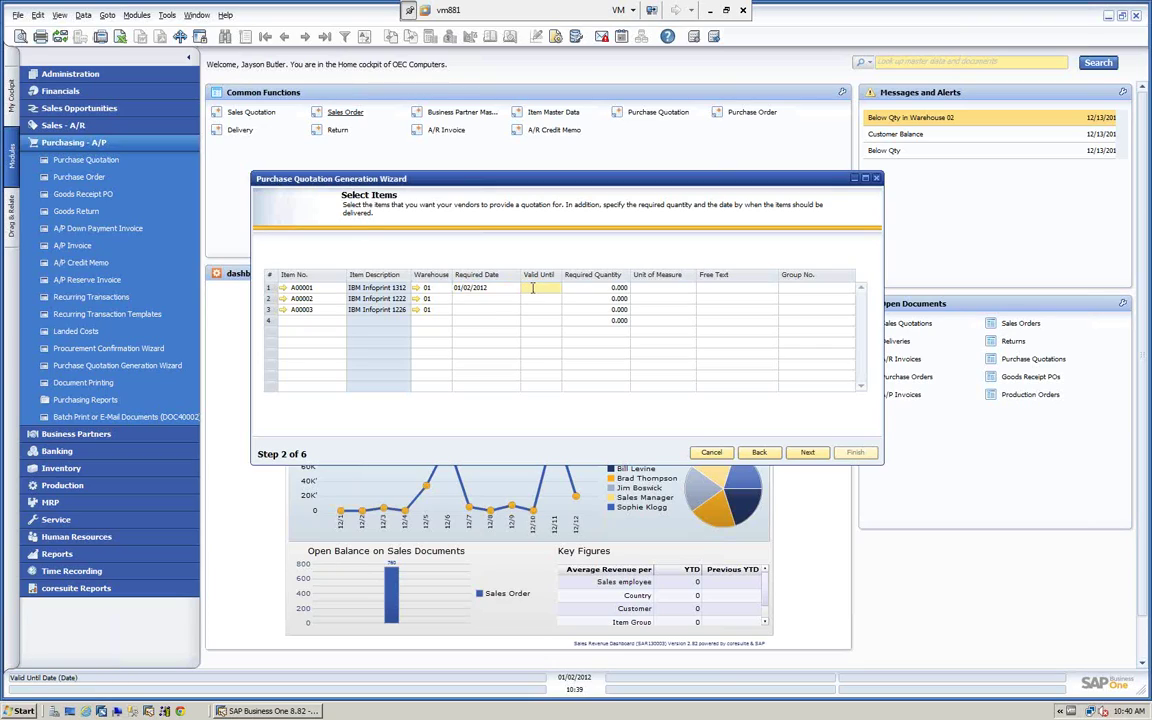
text(02022012)
key(Tab)
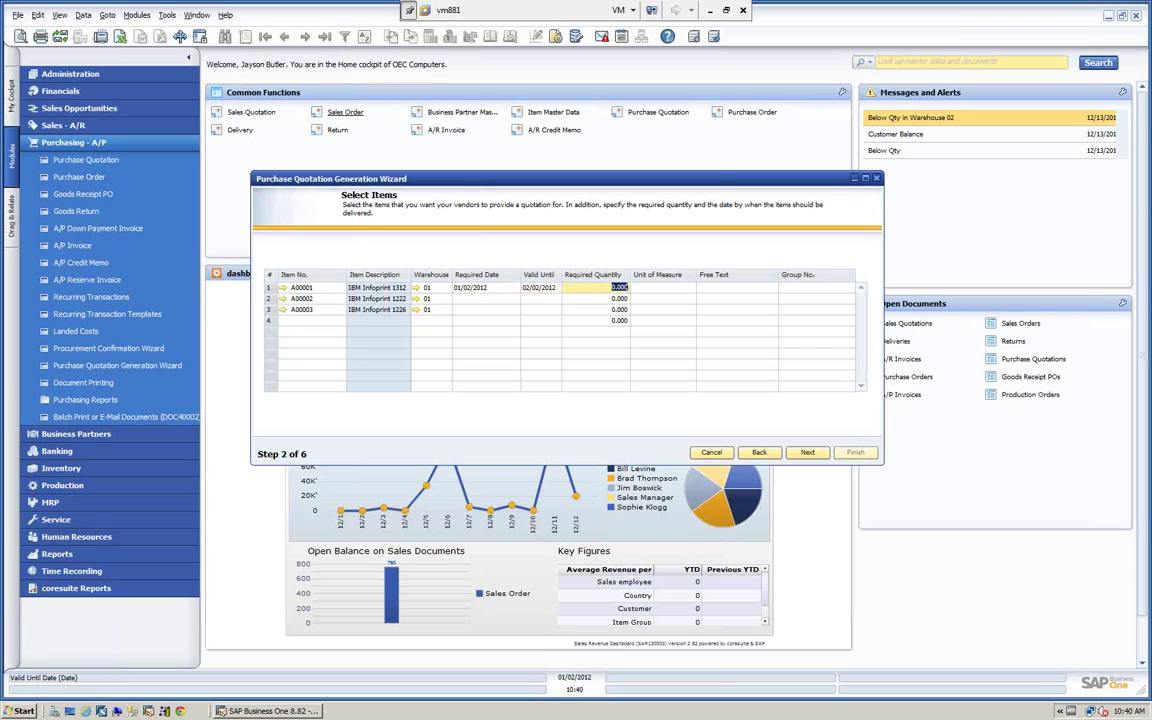
Step: Give items A00002 and A00003 the required date 01/02/2012 and the valid-until date 02/02/2012
click(498, 297)
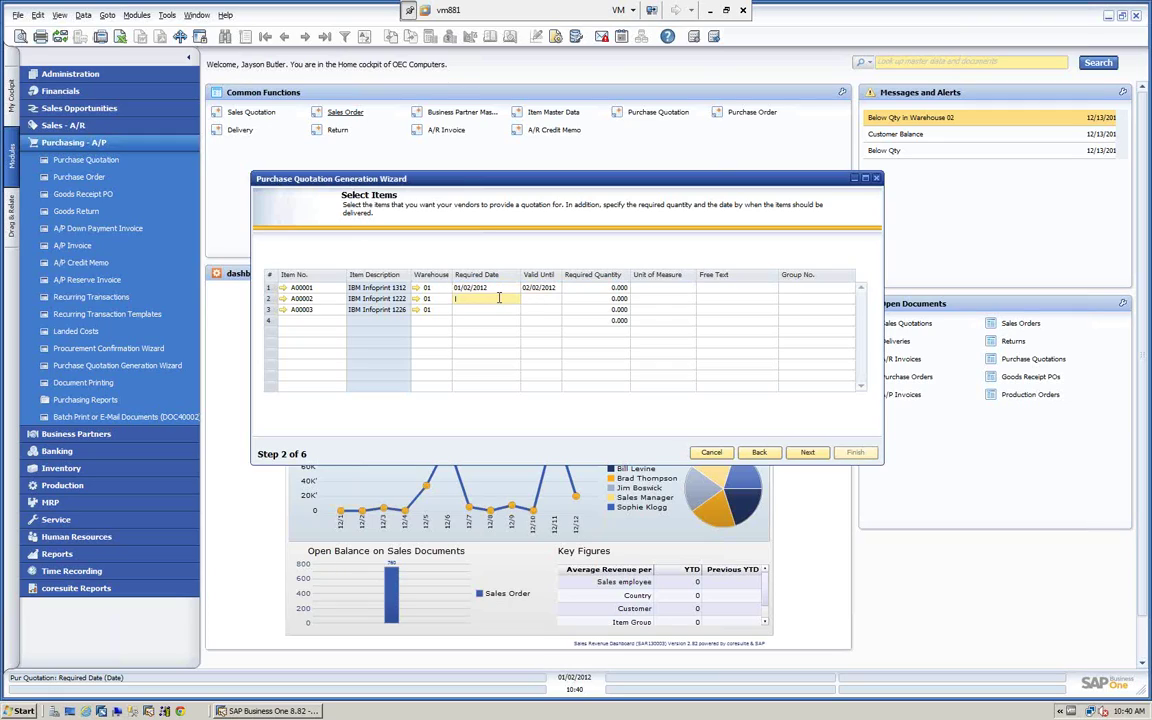
text(01022012)
key(Tab)
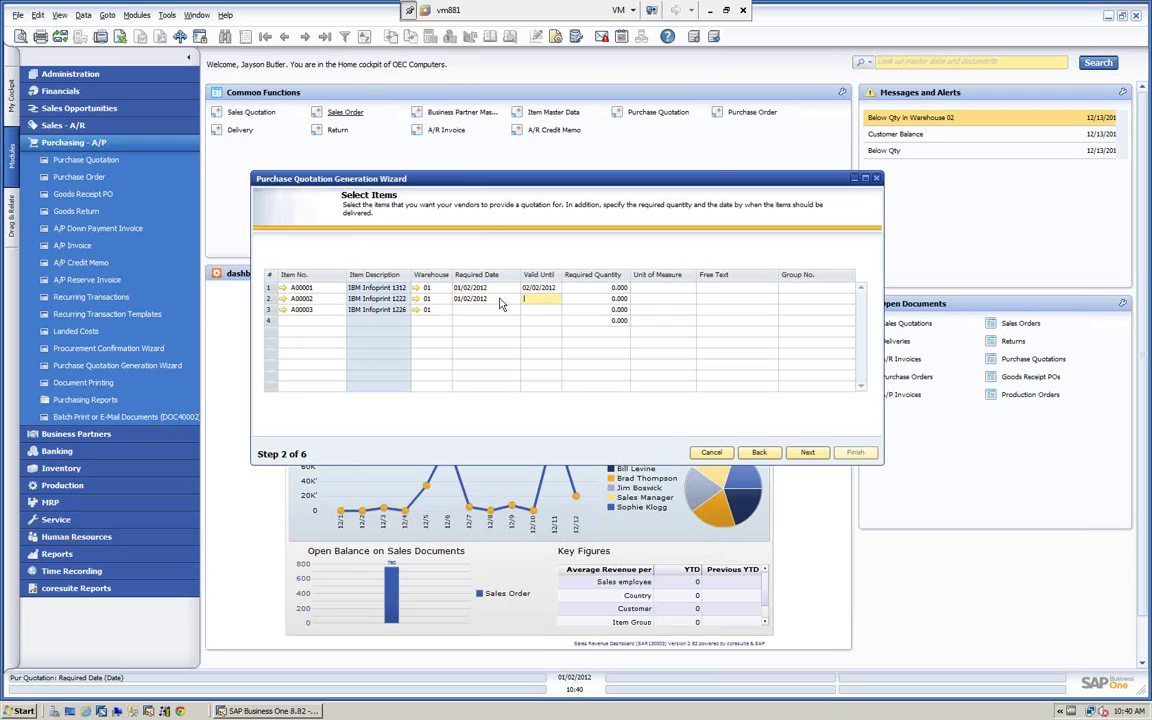
text(02/02/2012)
click(487, 310)
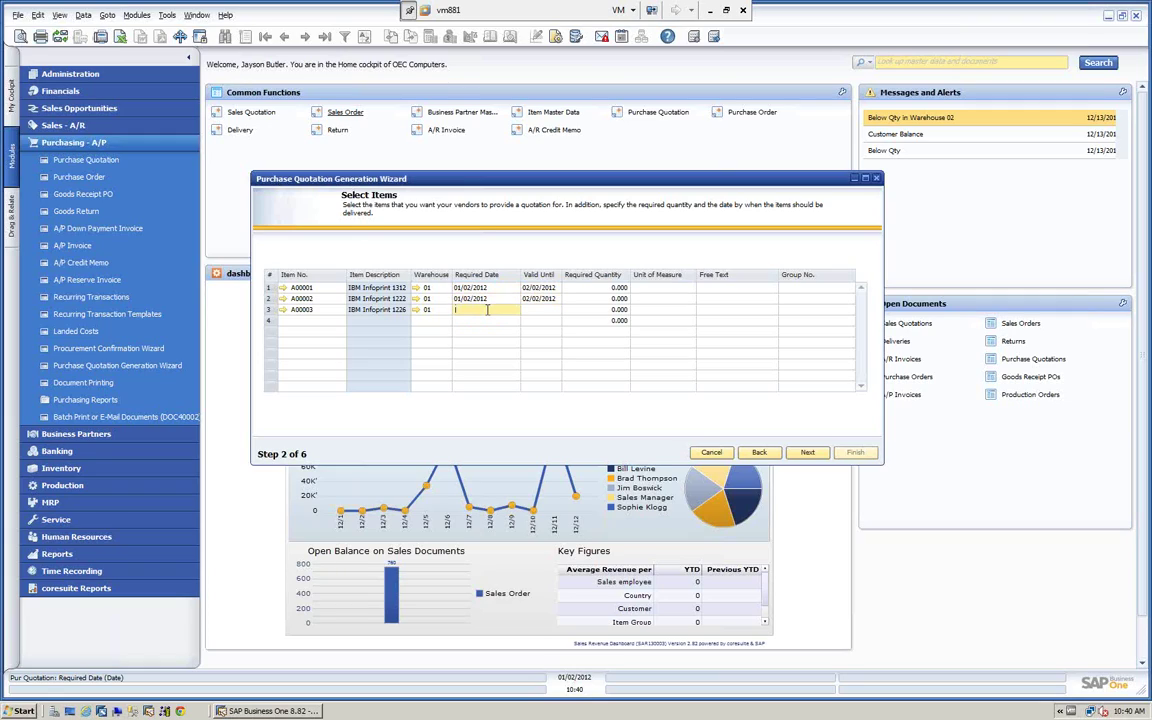
text(01022012)
key(Tab)
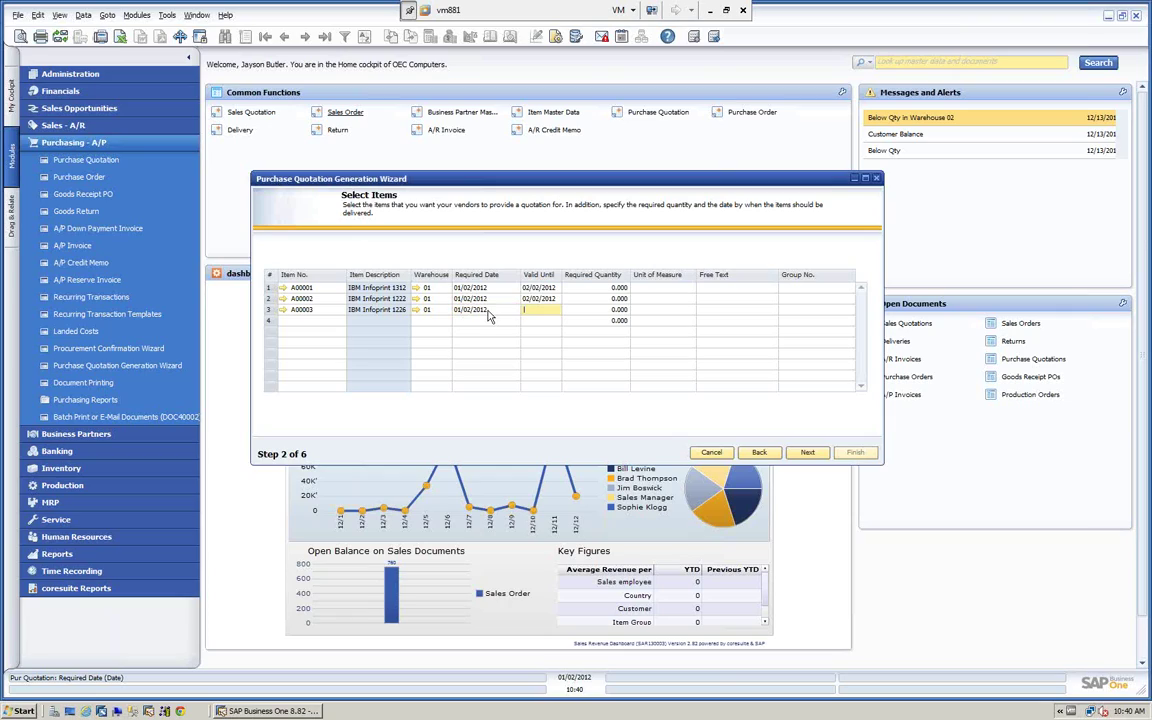
text(02022012)
key(Tab)
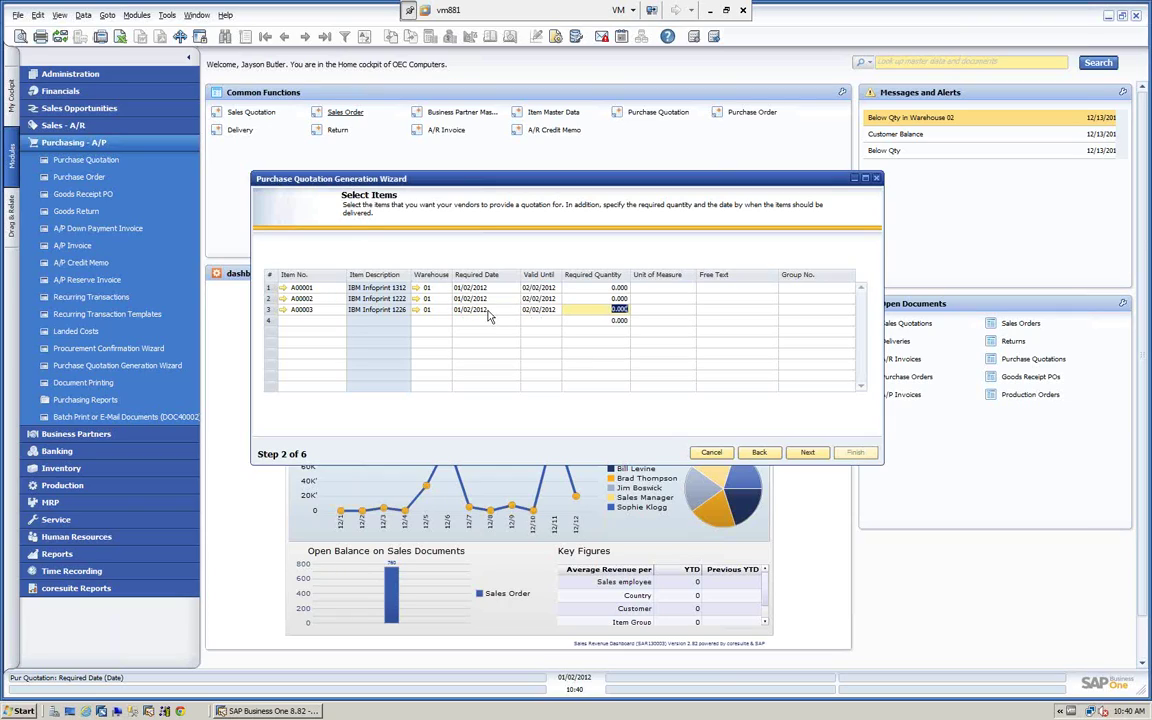
Step: Set the required quantity to 50 for each of the three items
click(615, 287)
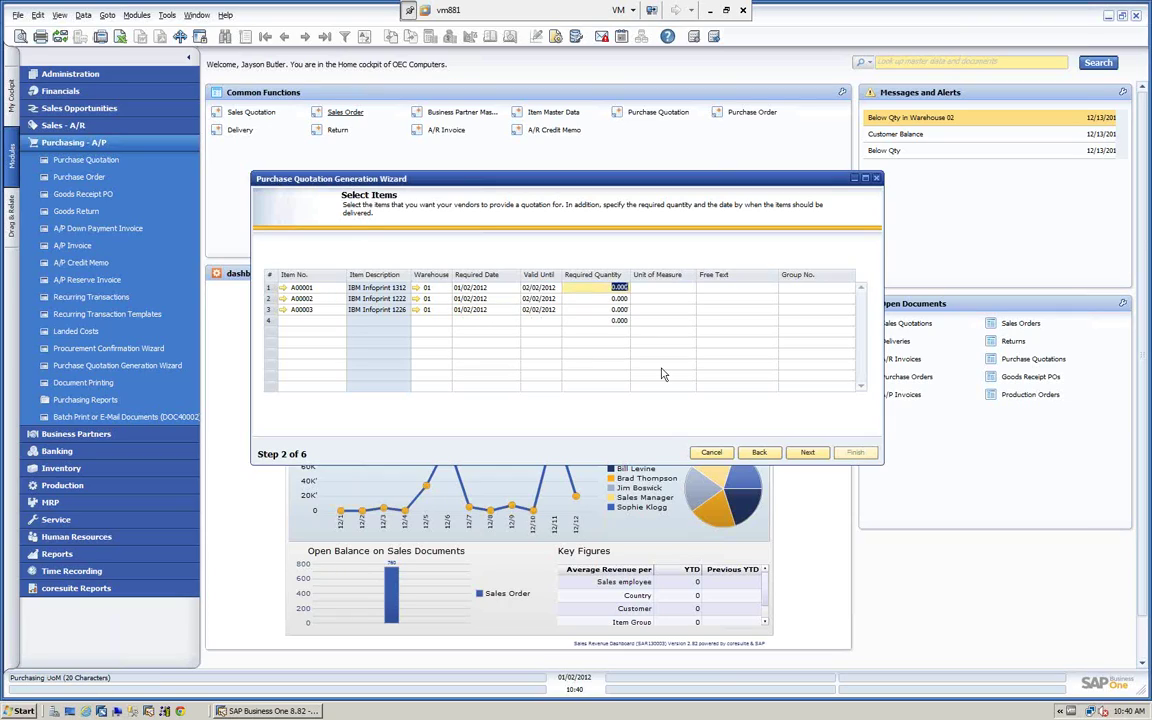
text(50)
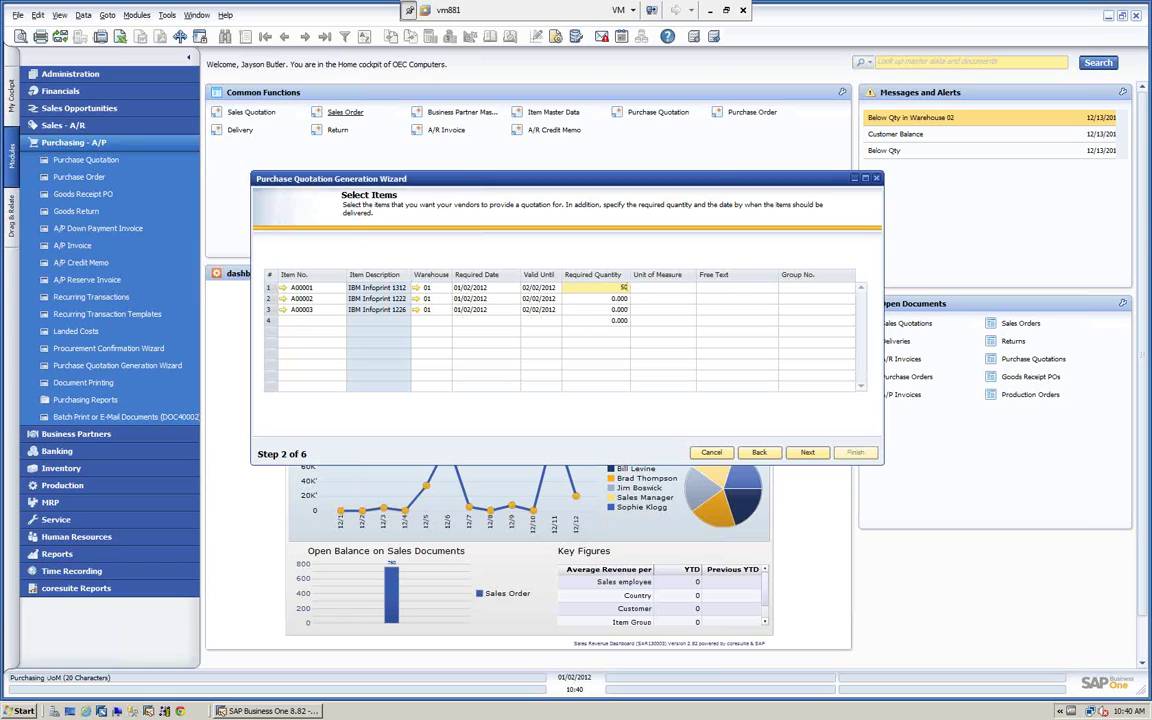
click(607, 298)
text(50)
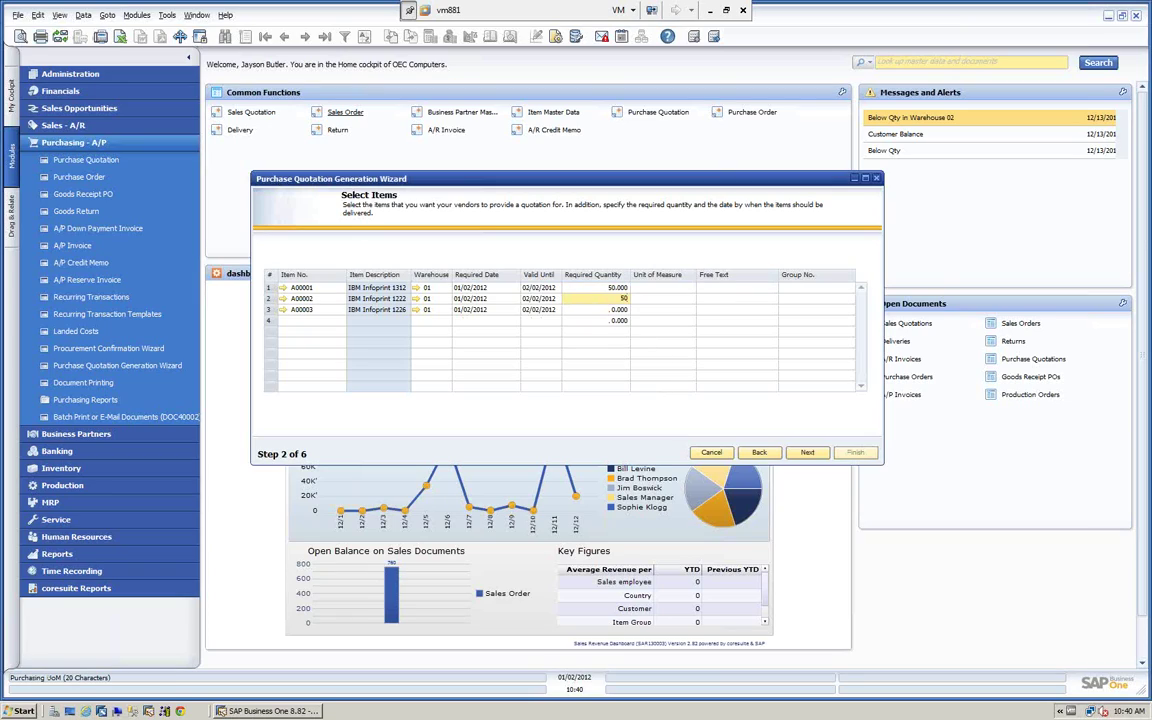
key(Down)
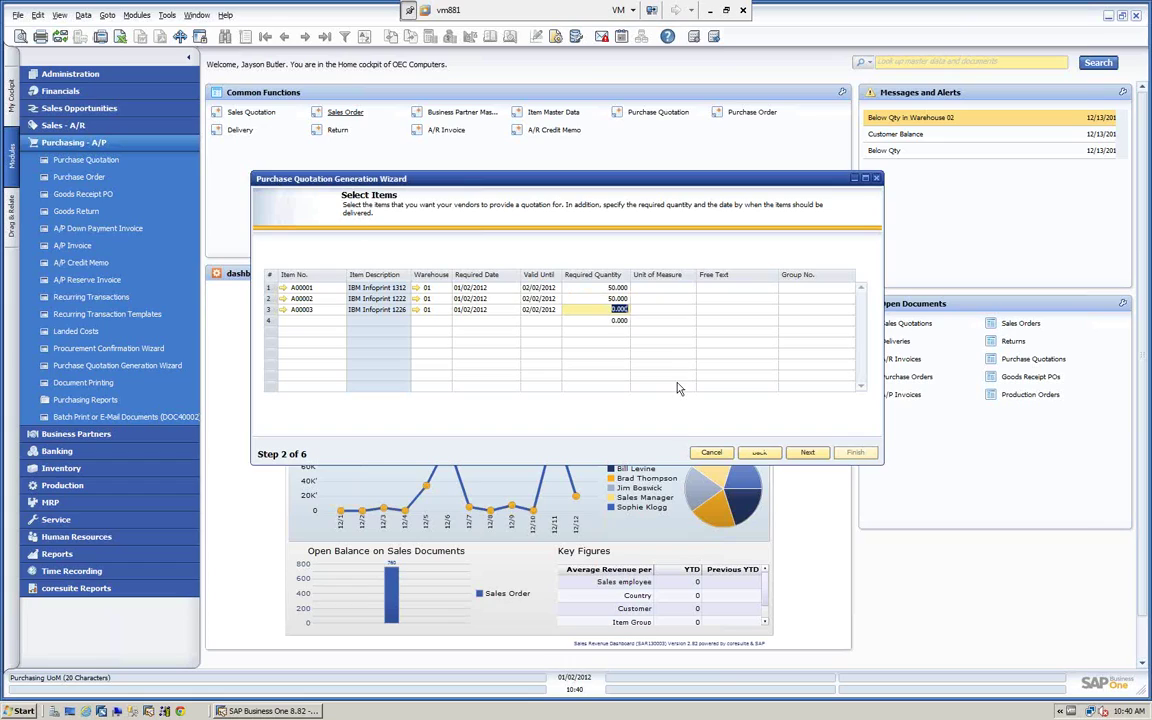
text(50)
key(Tab)
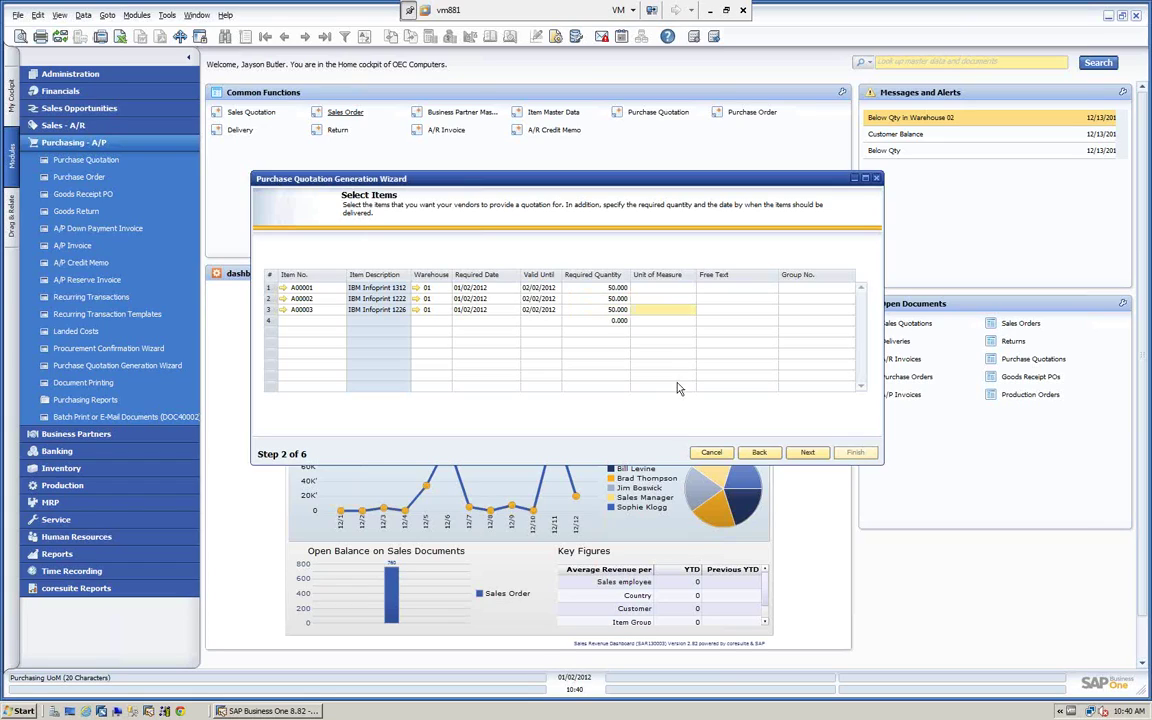
Step: Proceed to the quotation line items and compare the vendor lines grouped by item and by business partner, ending on business partner grouping
click(808, 453)
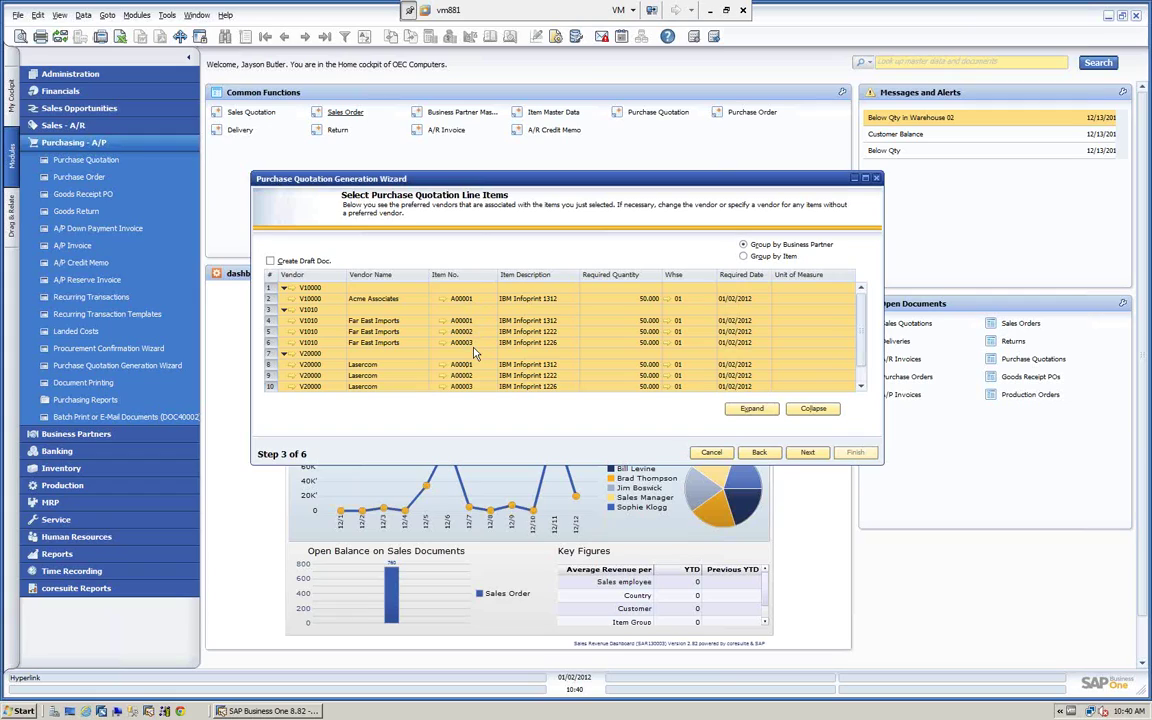
scroll(391, 351, down, 2)
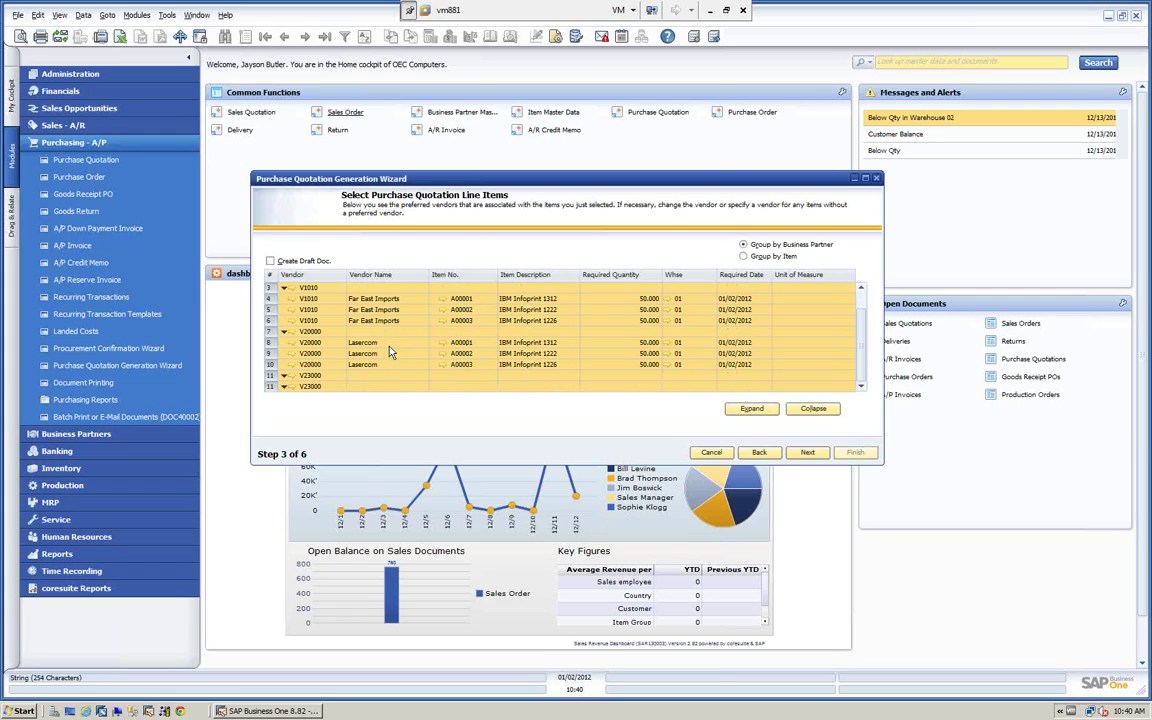
scroll(391, 351, up, 2)
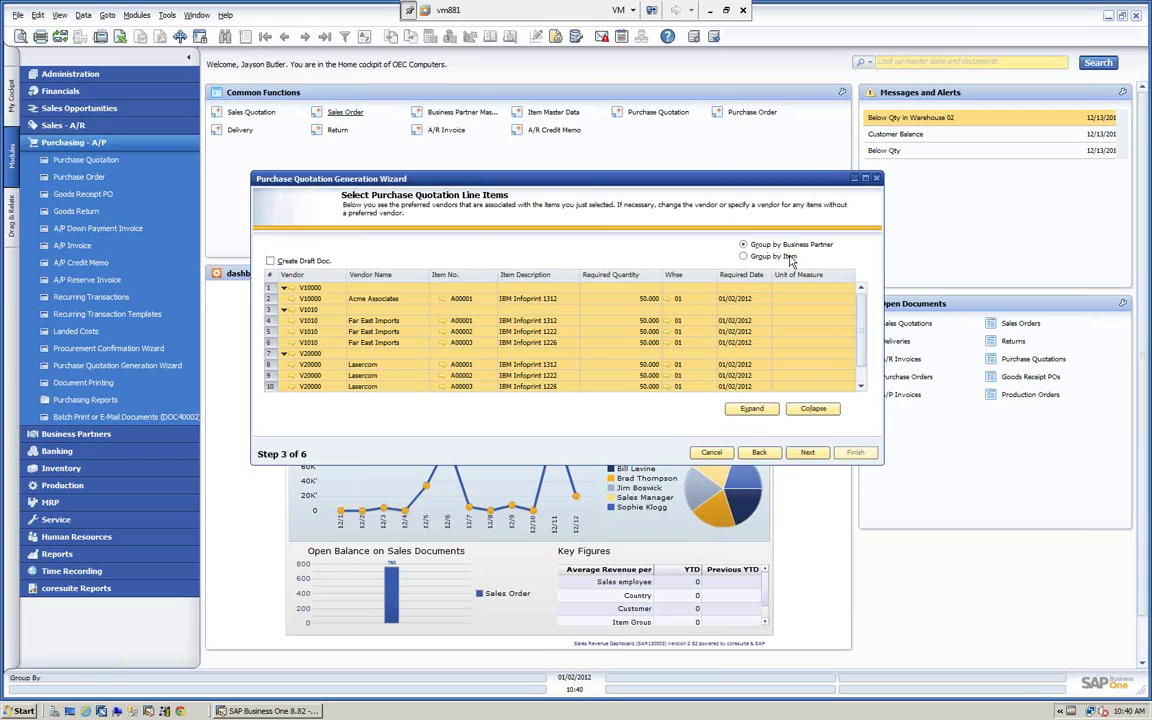
click(744, 257)
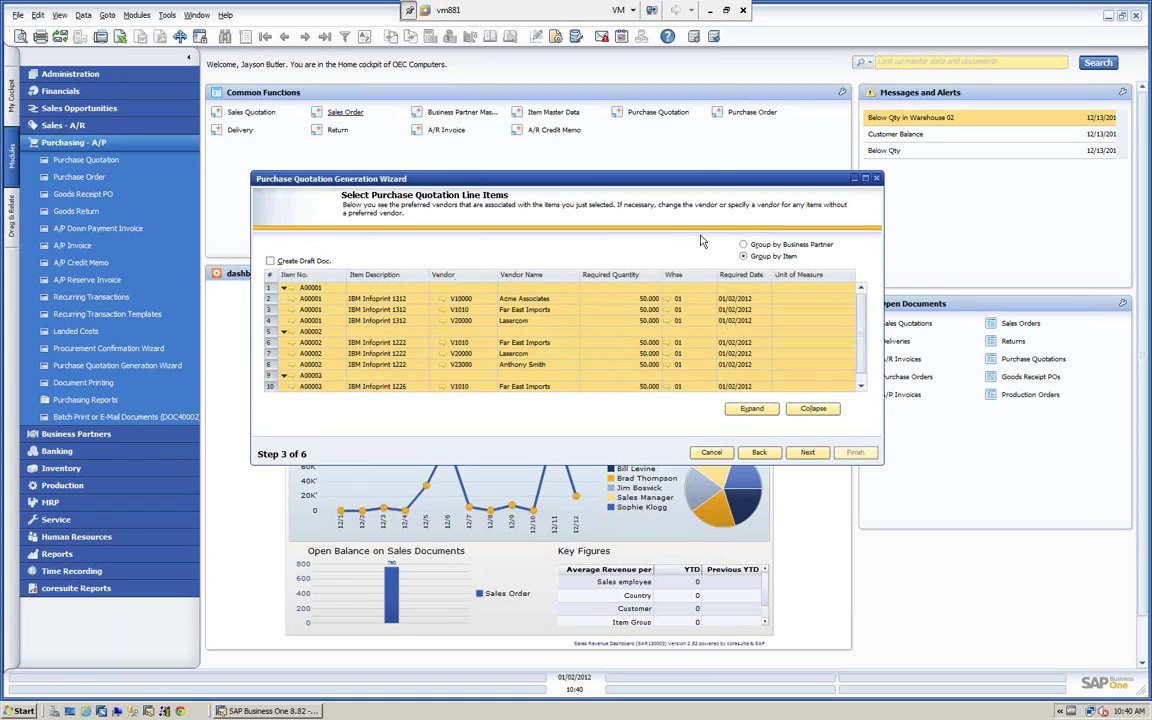
click(744, 246)
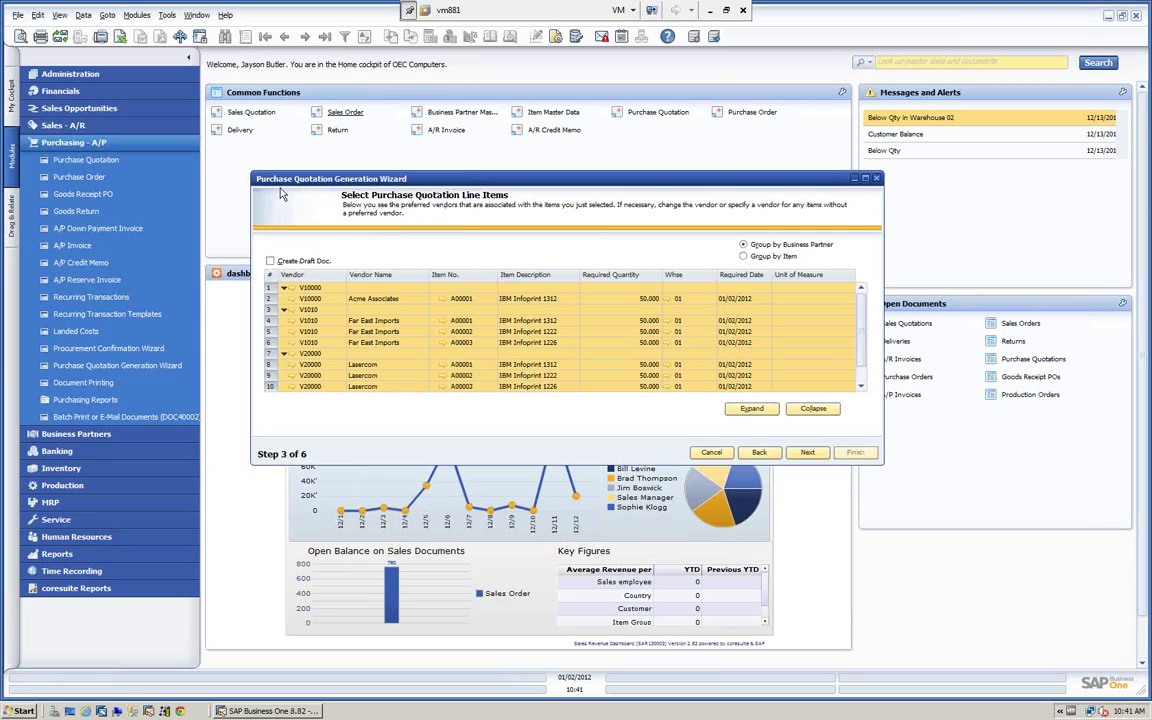
Step: Pass through the results preview with all vendor lines, apply the Save Parameter Set and Exit option, and close the wizard
click(812, 453)
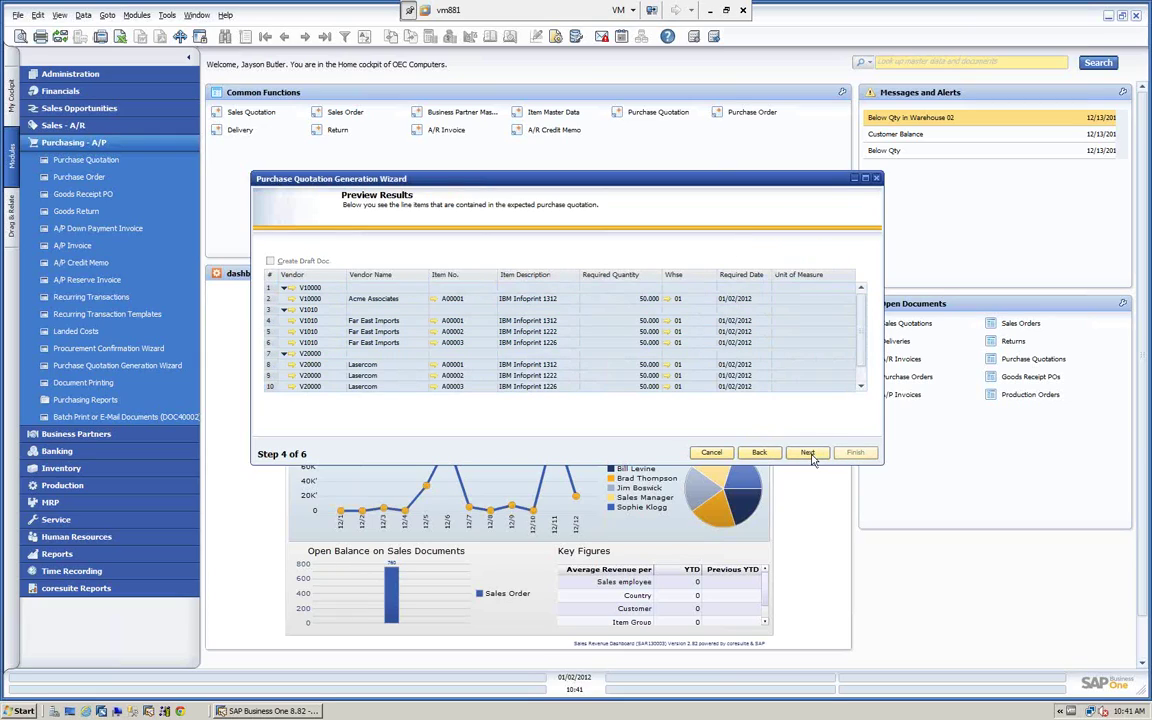
click(807, 453)
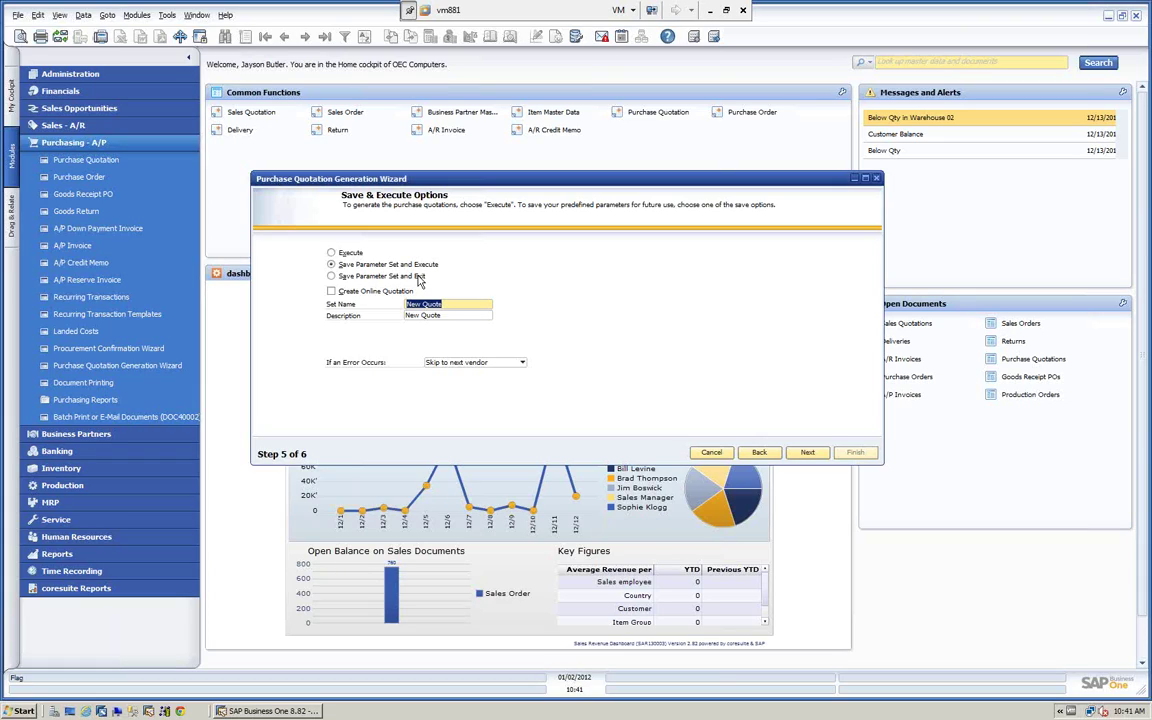
click(332, 276)
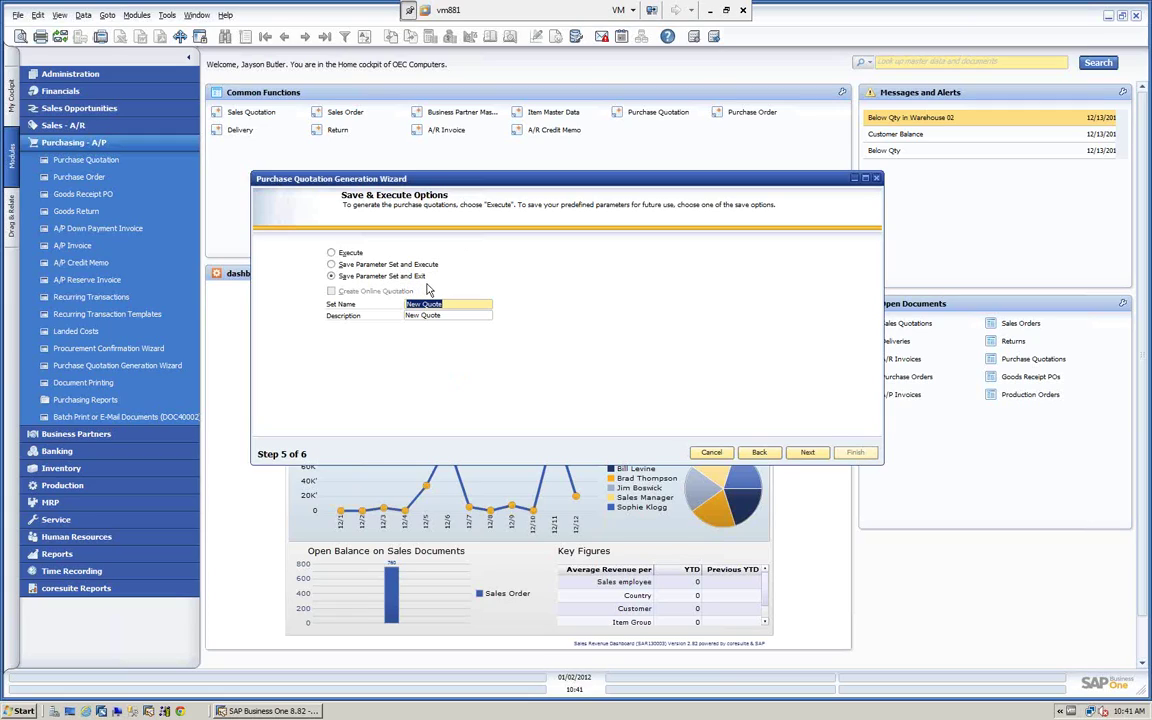
click(808, 453)
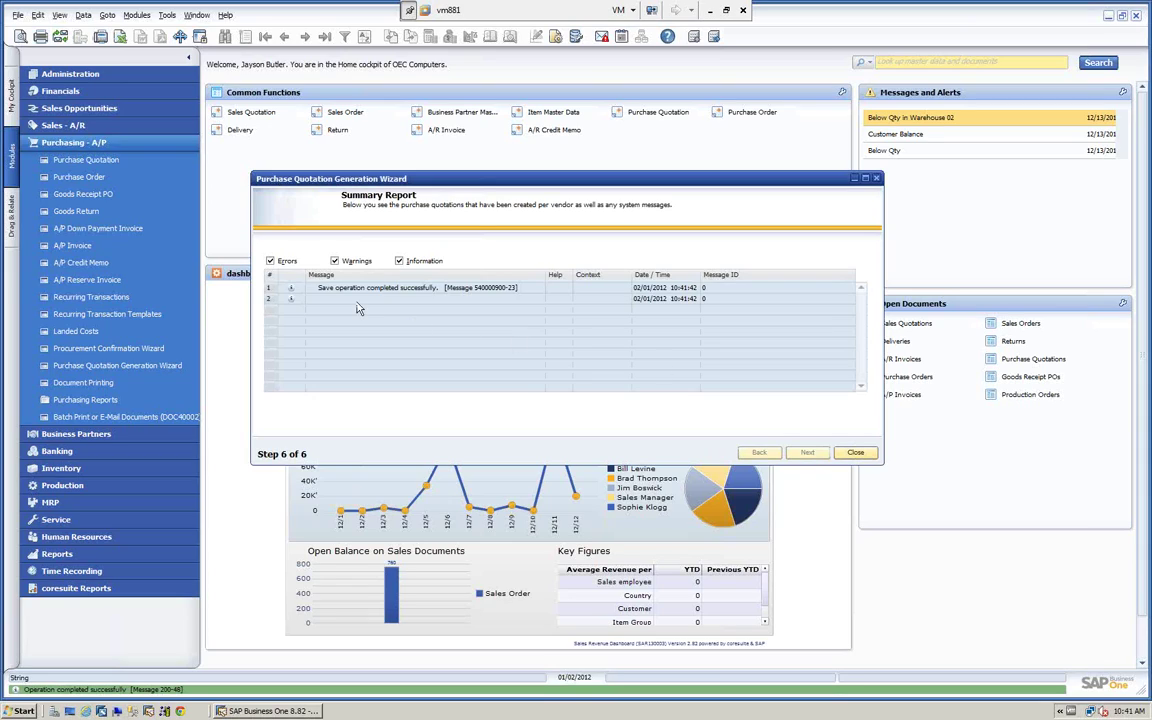
click(855, 453)
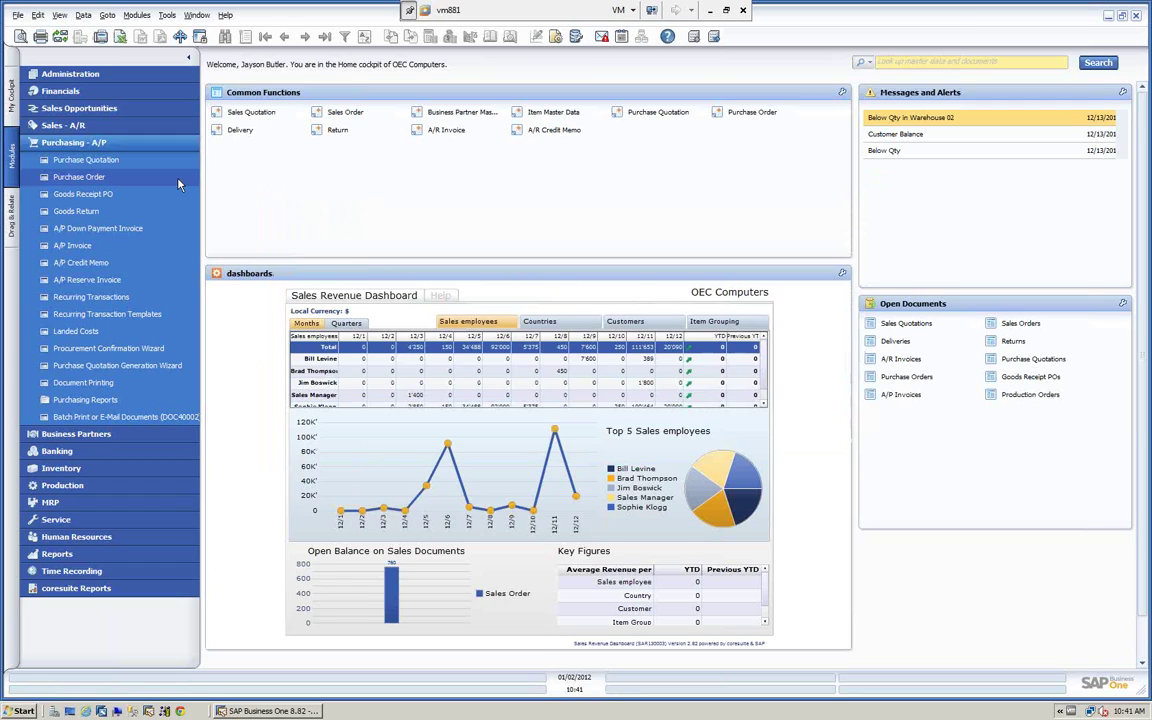
Step: Start the Purchase Quotation Generation Wizard and load the existing parameter set New Quote
click(136, 367)
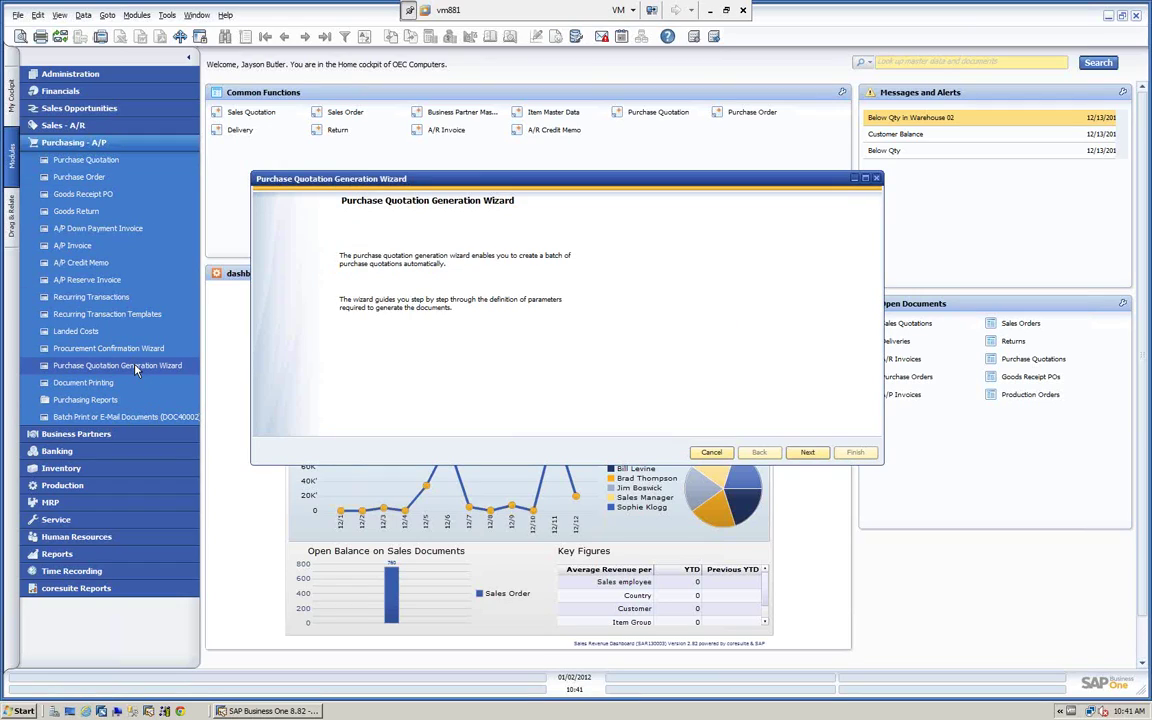
click(808, 453)
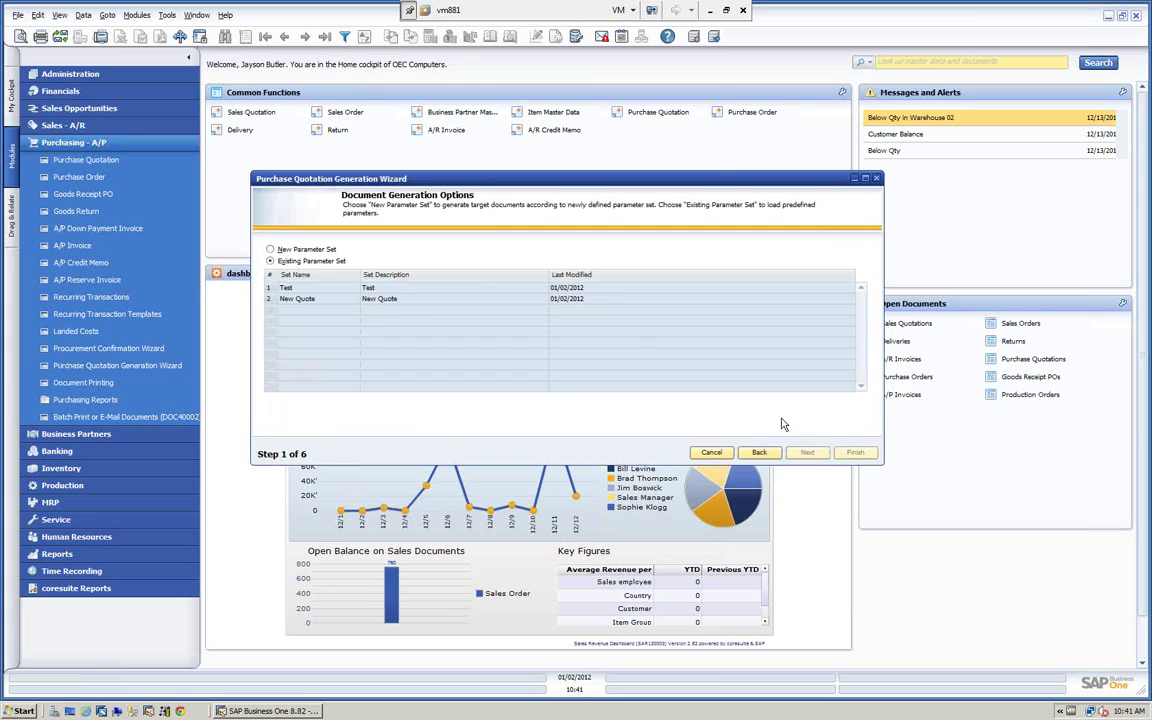
click(297, 299)
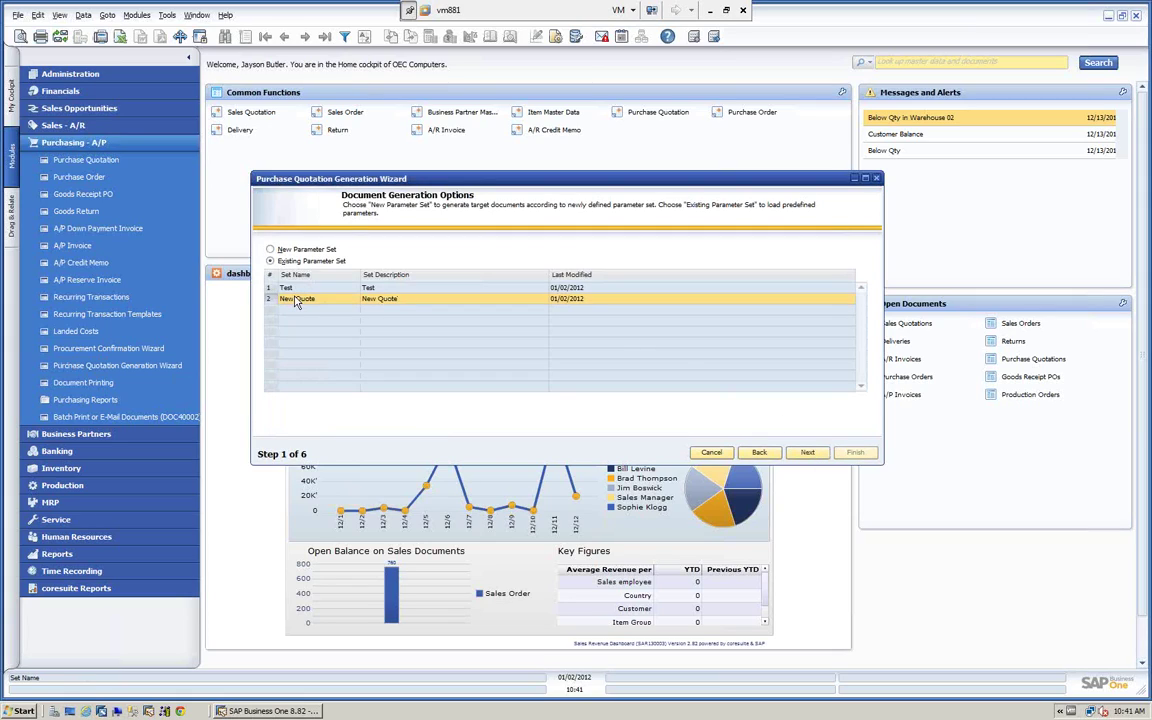
click(808, 453)
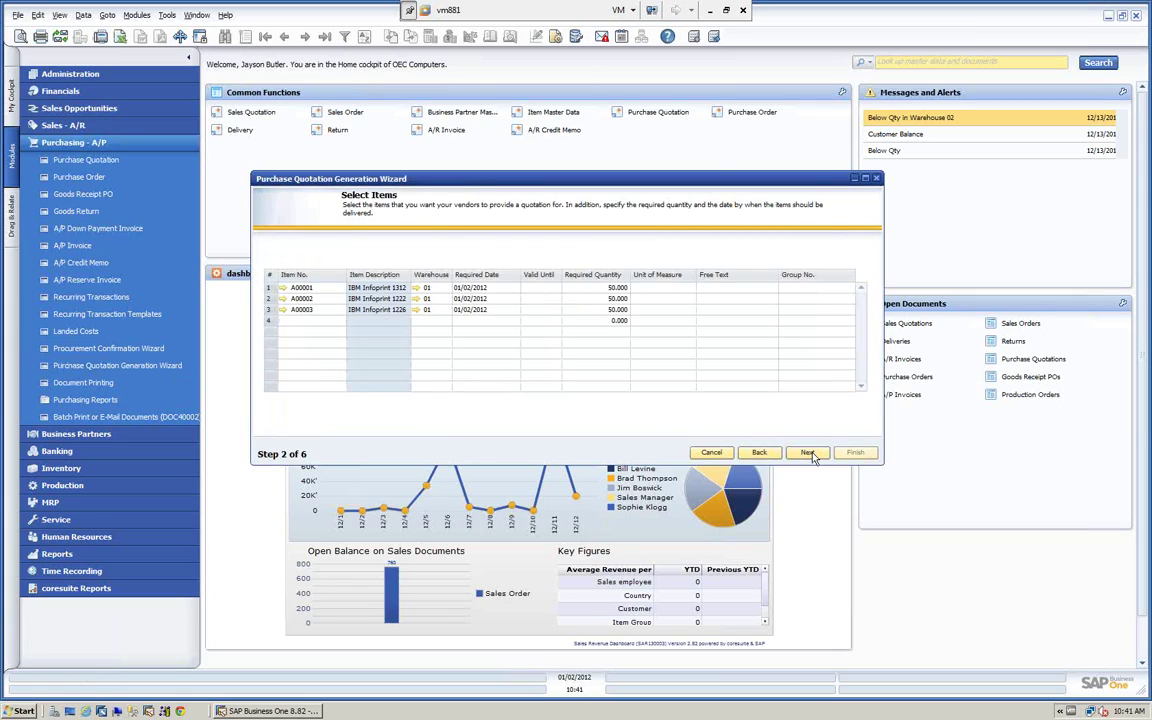
Step: Set the valid-until date to 02/02/2012 for items A00001, A00002 and A00003, and proceed to the results preview
click(807, 453)
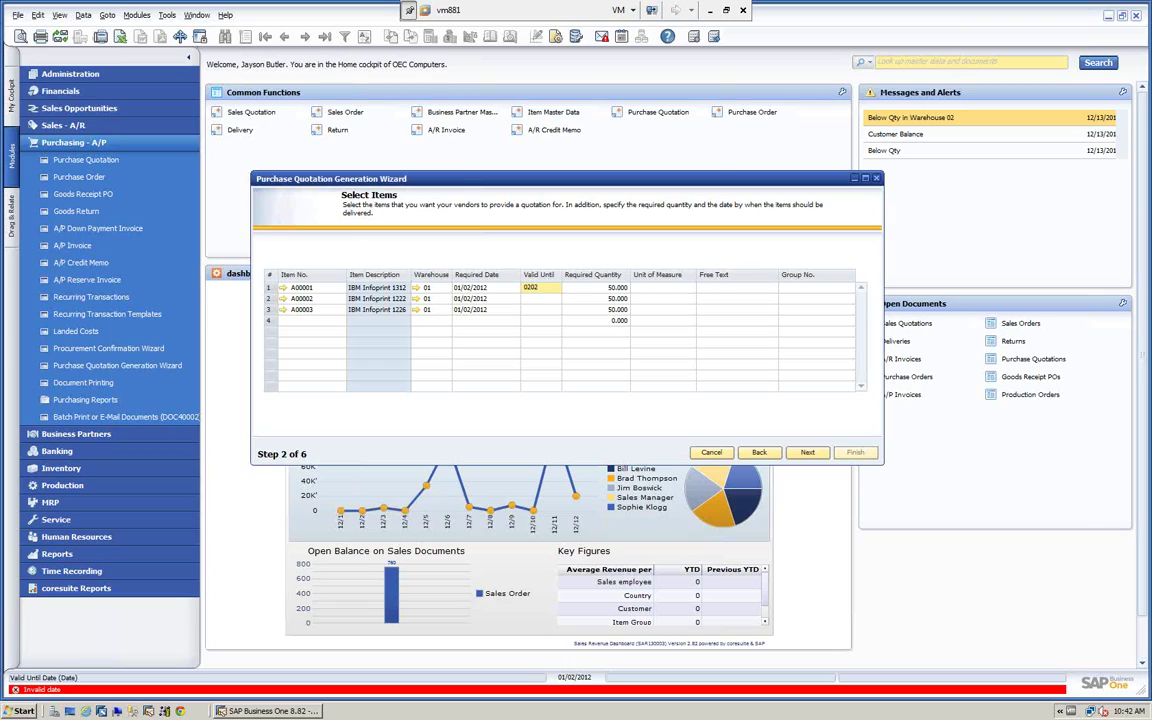
click(540, 297)
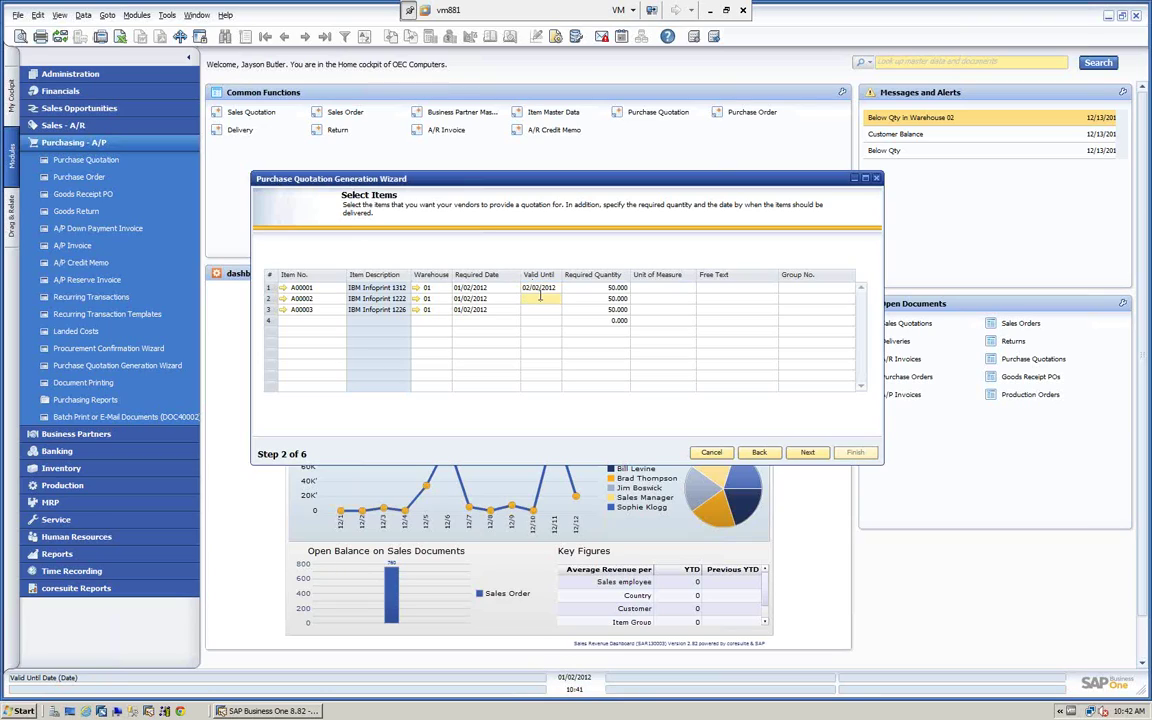
click(540, 309)
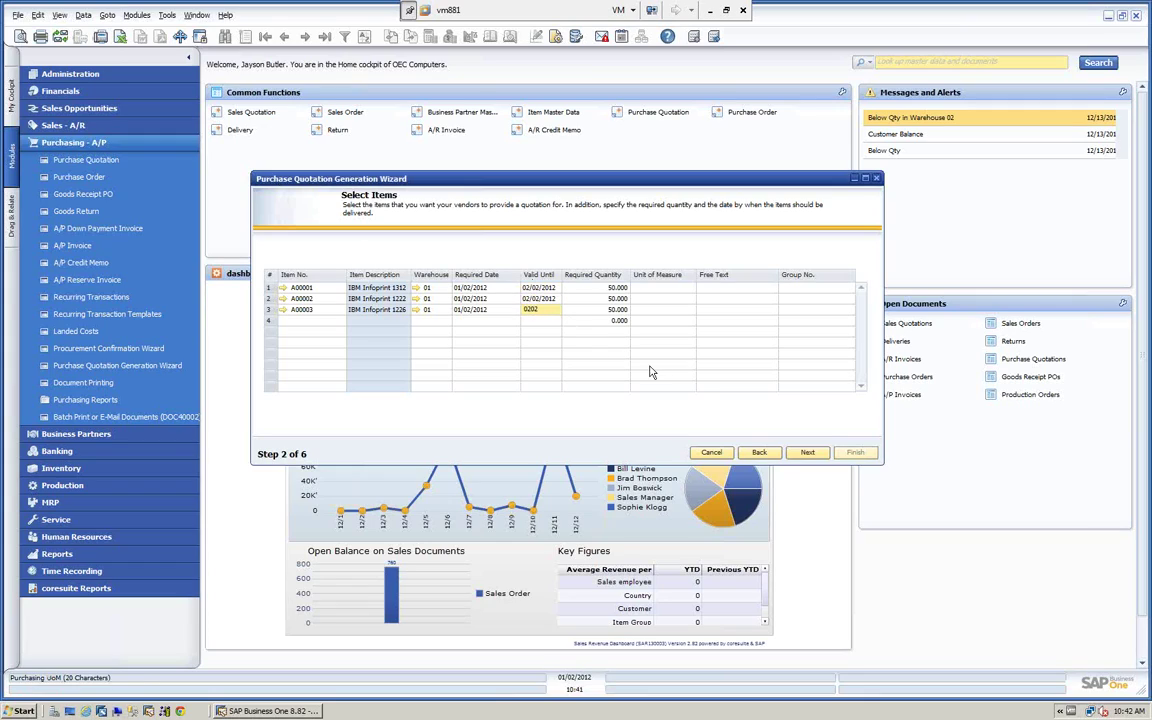
click(808, 453)
click(808, 453)
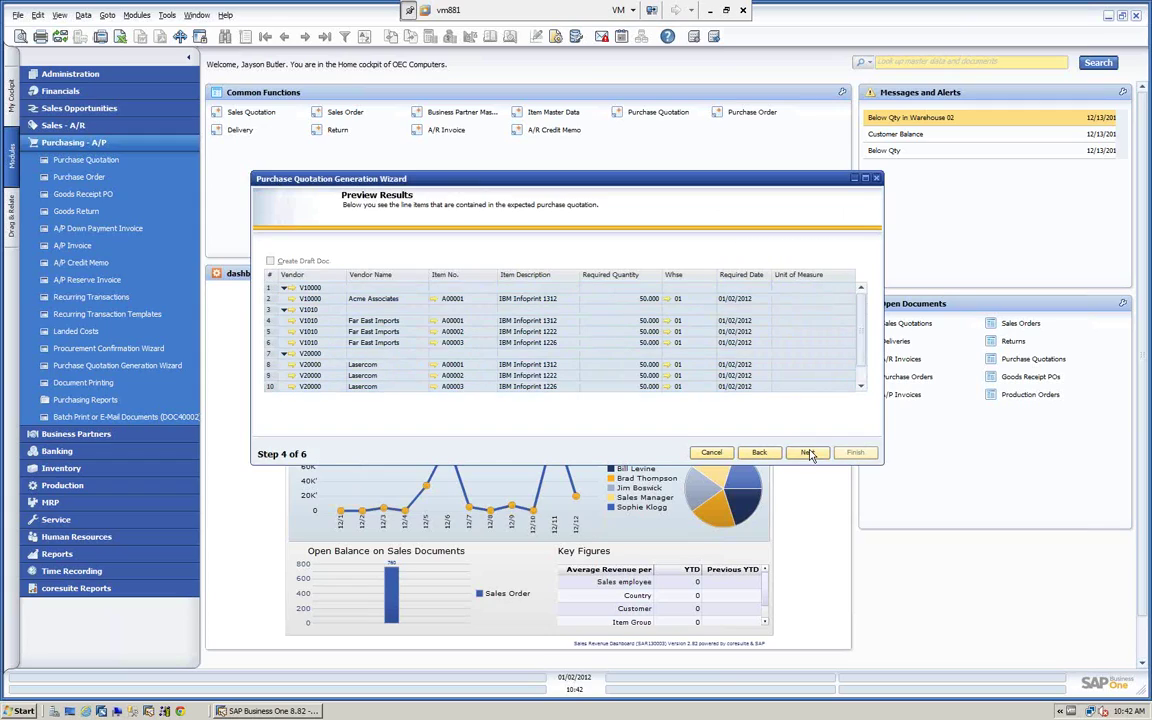
Step: Generate the purchase quotations with the Save Parameter Set and Execute option, confirming their creation, and close the wizard
click(808, 453)
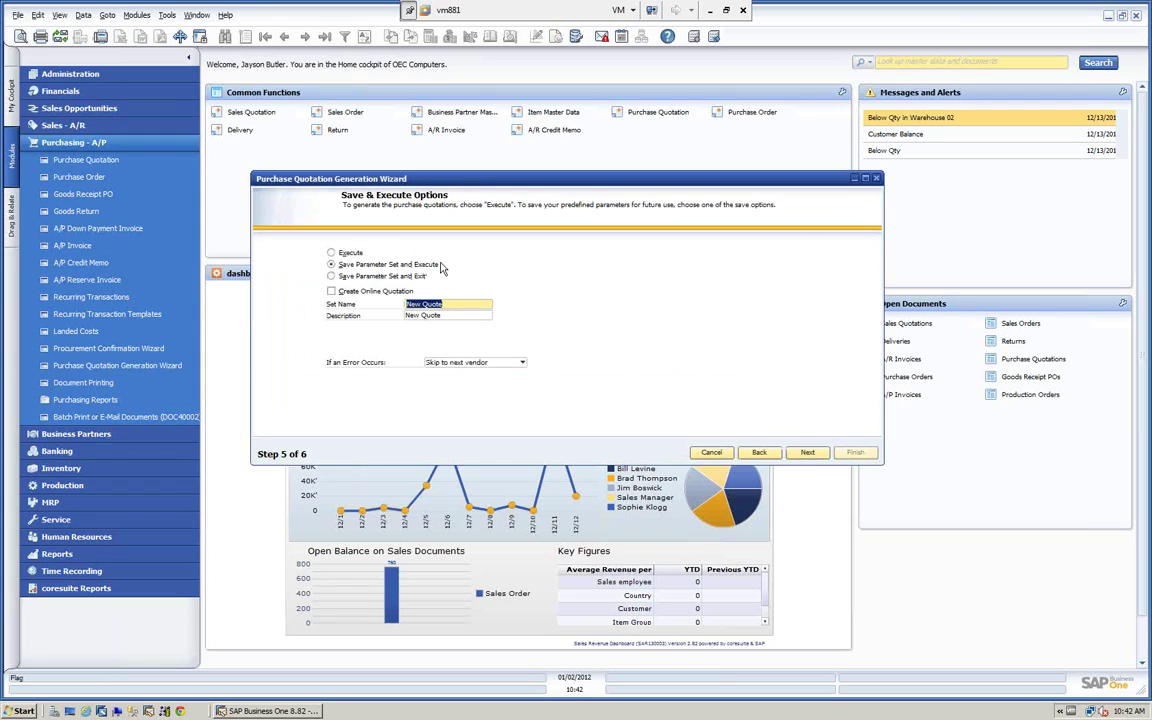
click(810, 454)
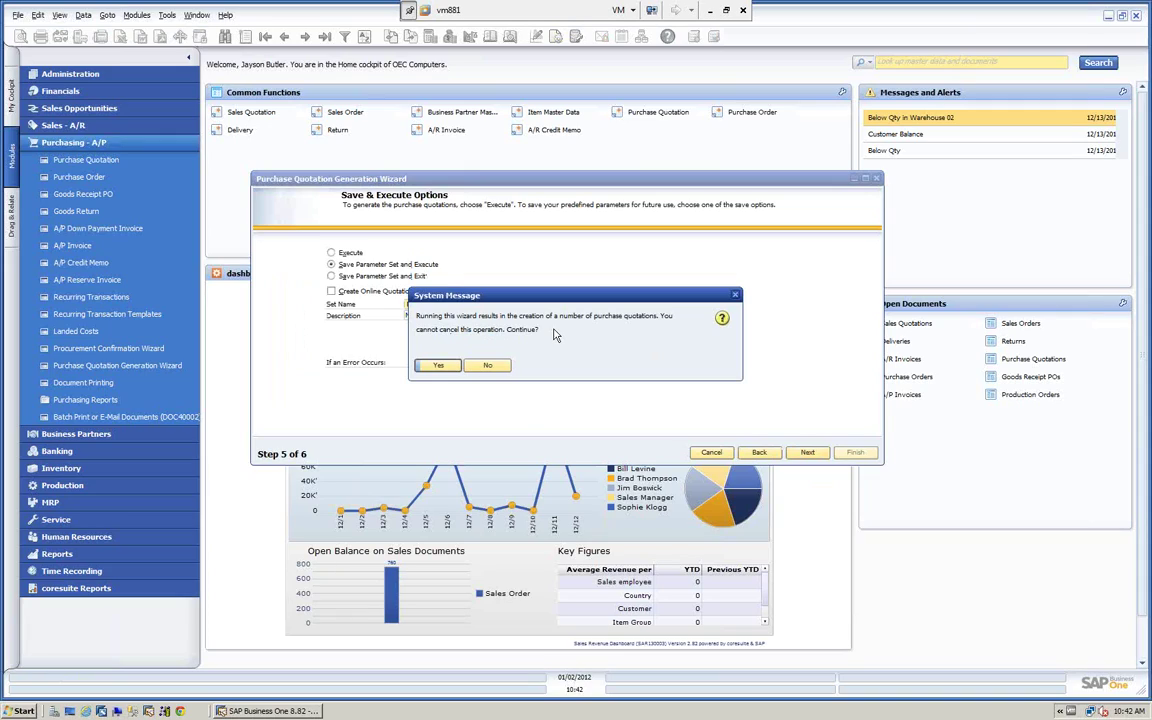
click(439, 365)
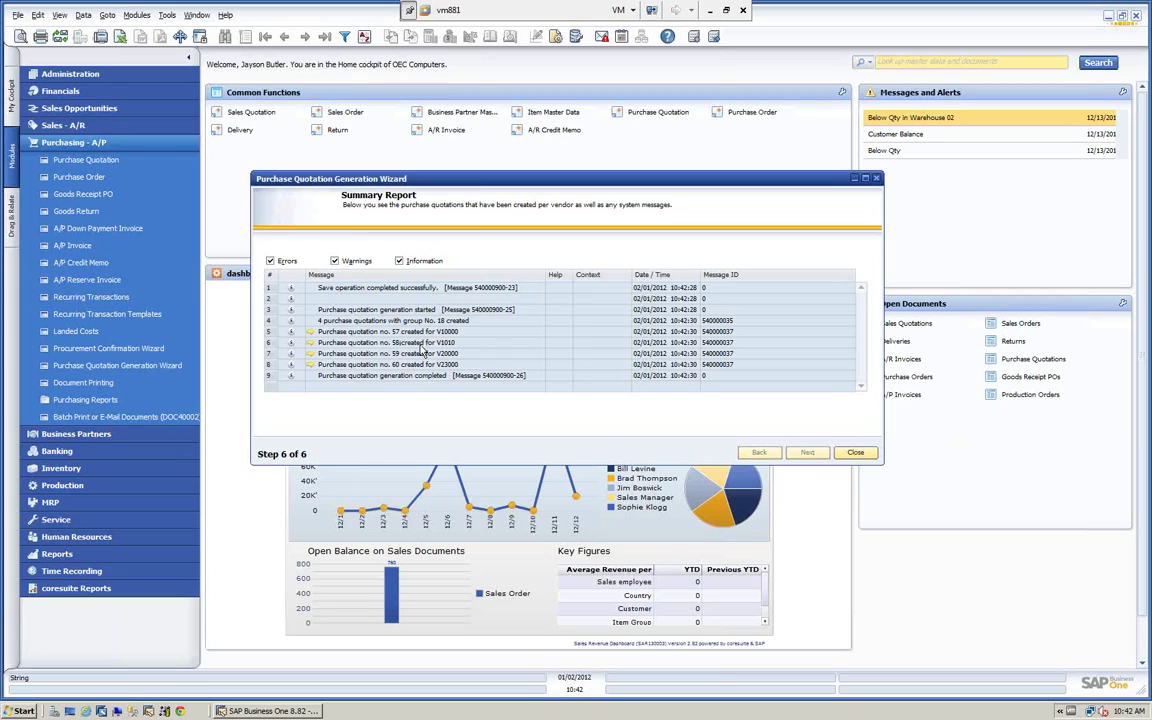
click(855, 453)
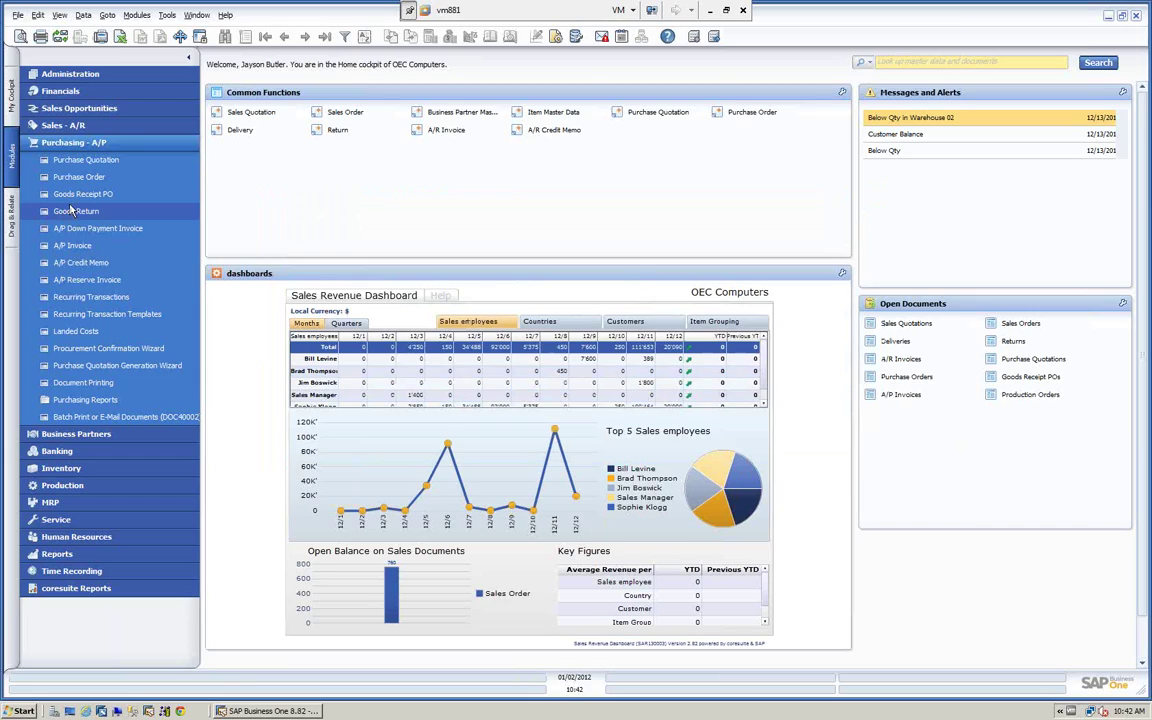
Step: Open the purchase quotations and browse back from the last record to the Acme Associates quotation, reviewing each generated document
click(90, 162)
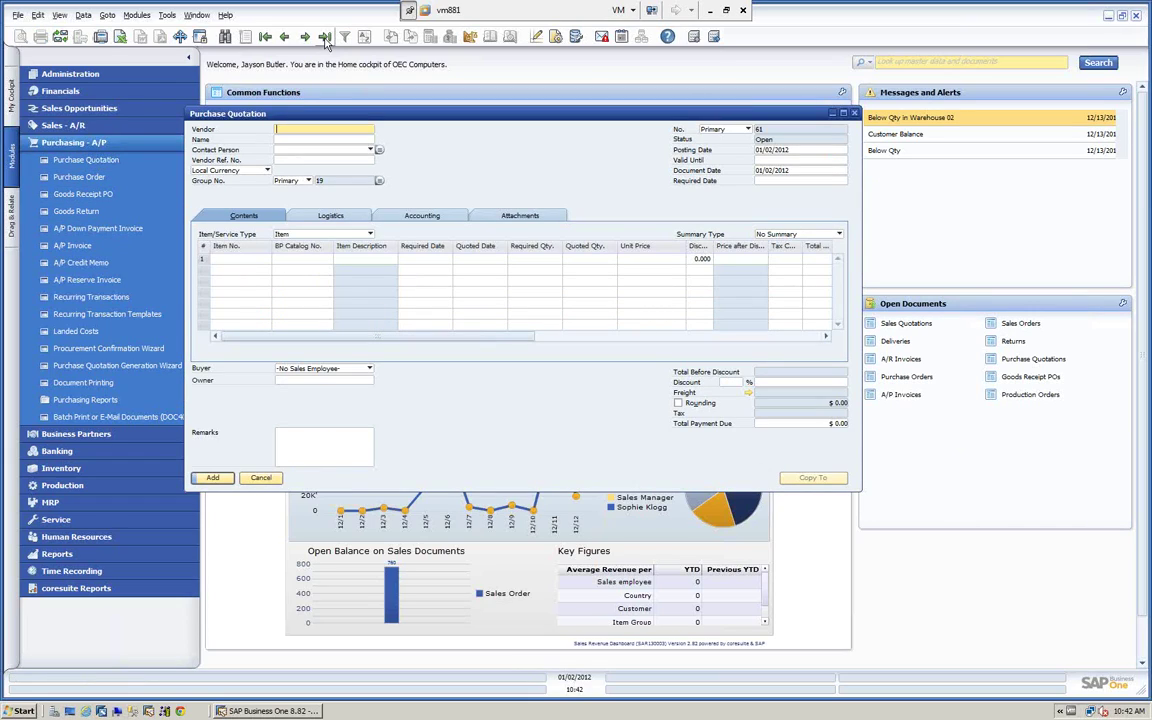
click(325, 38)
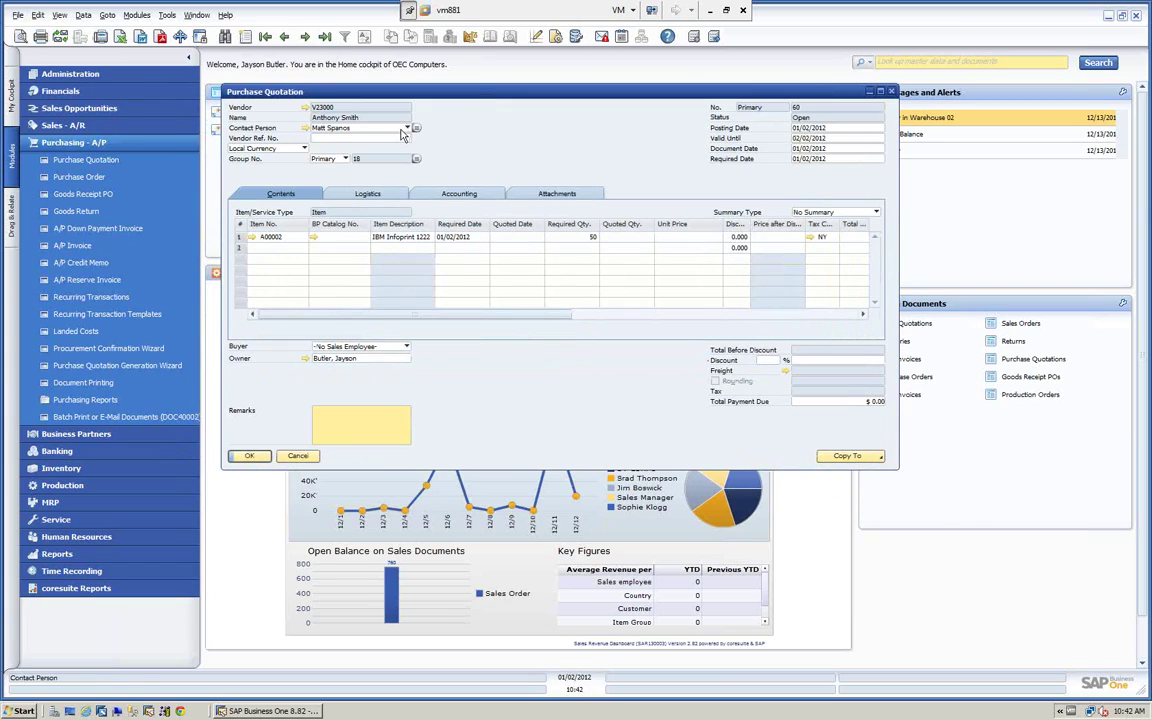
click(285, 37)
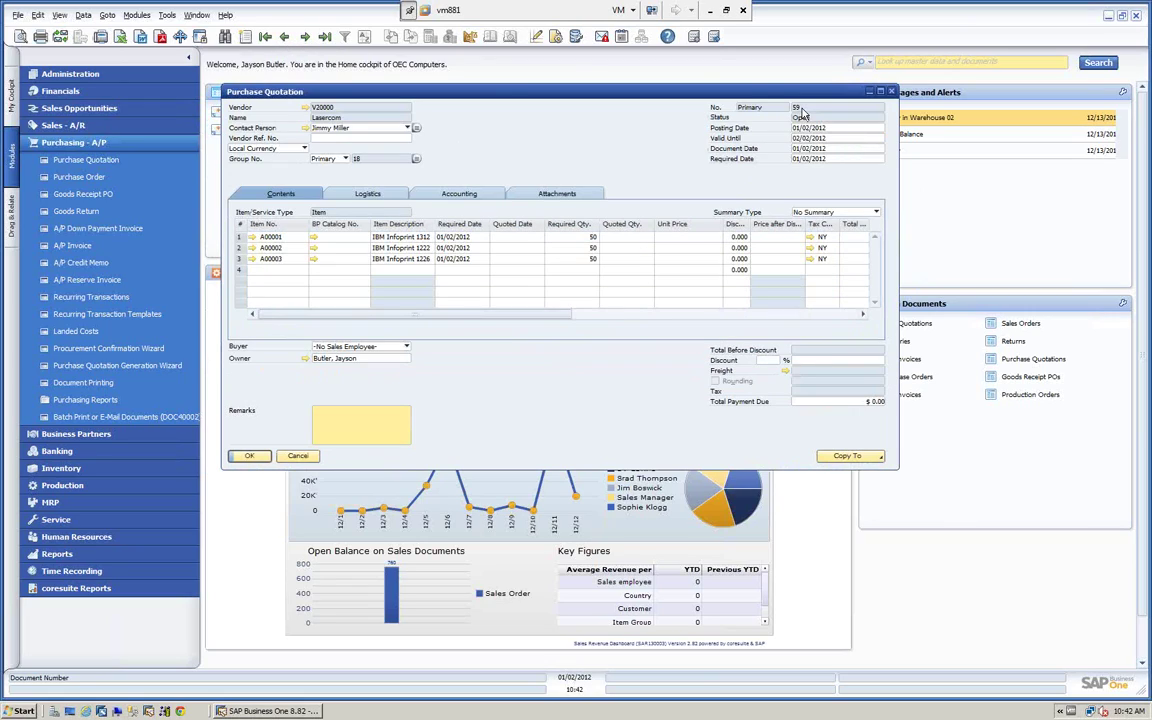
click(285, 37)
click(285, 37)
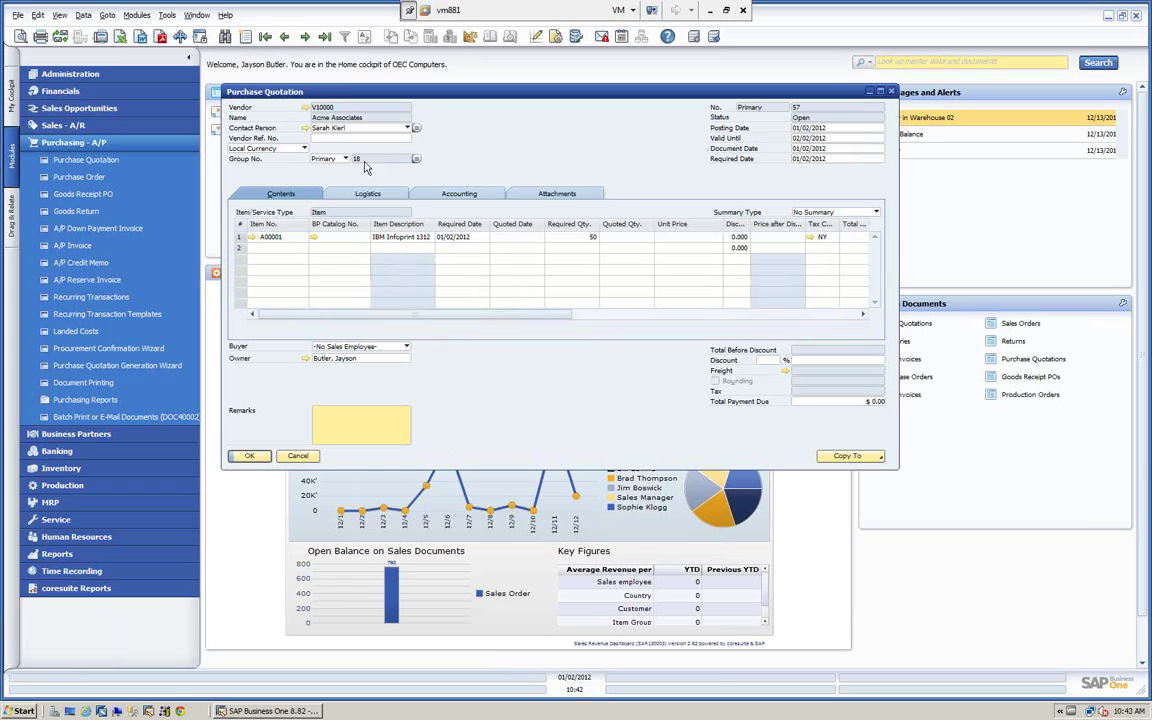
Step: View the relationship map of the Acme Associates purchase quotation, and close both the map and the quotation
right_click(486, 134)
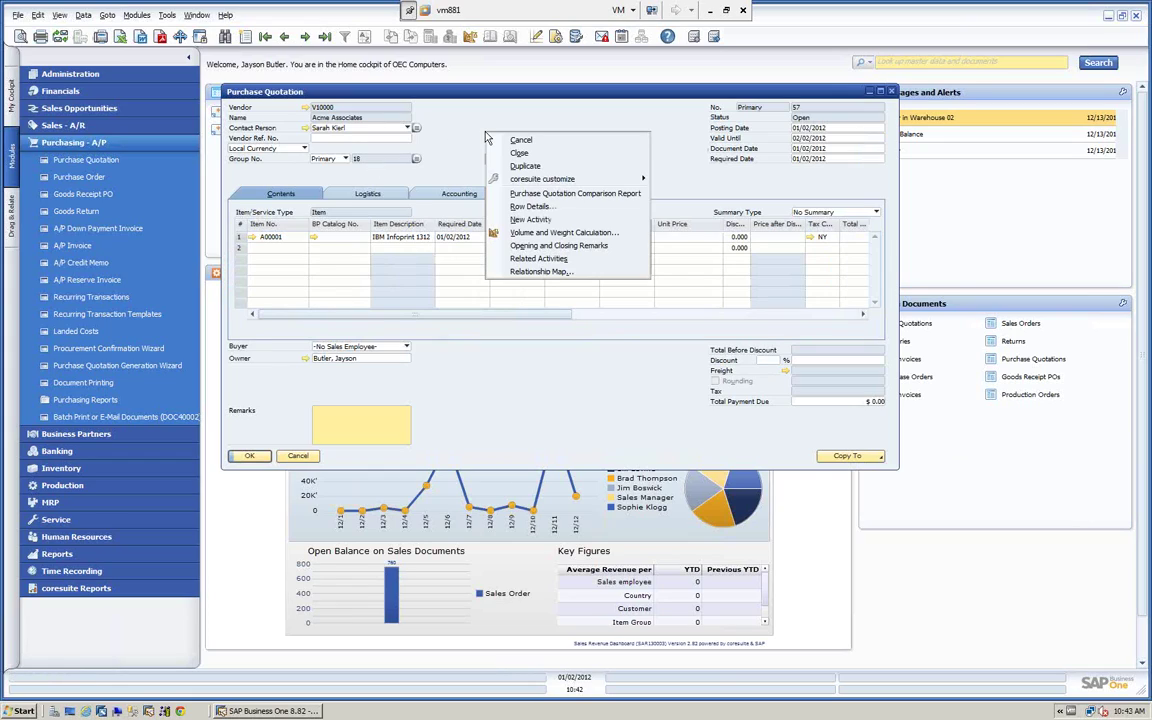
click(540, 271)
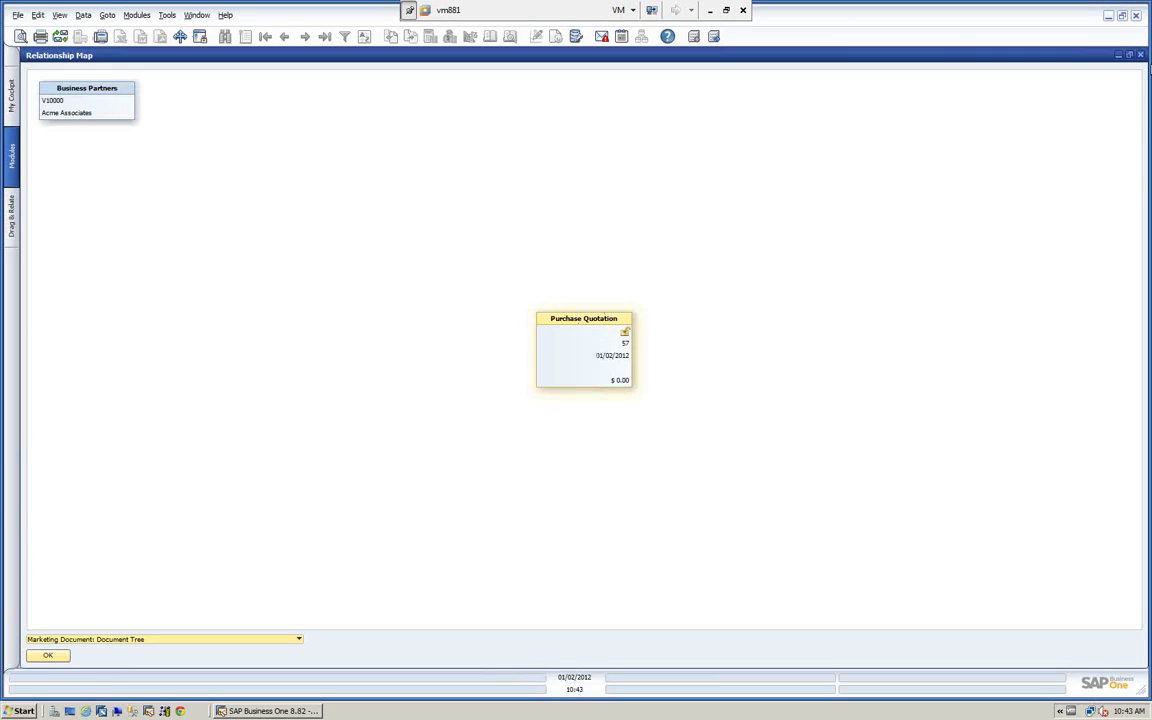
click(1141, 56)
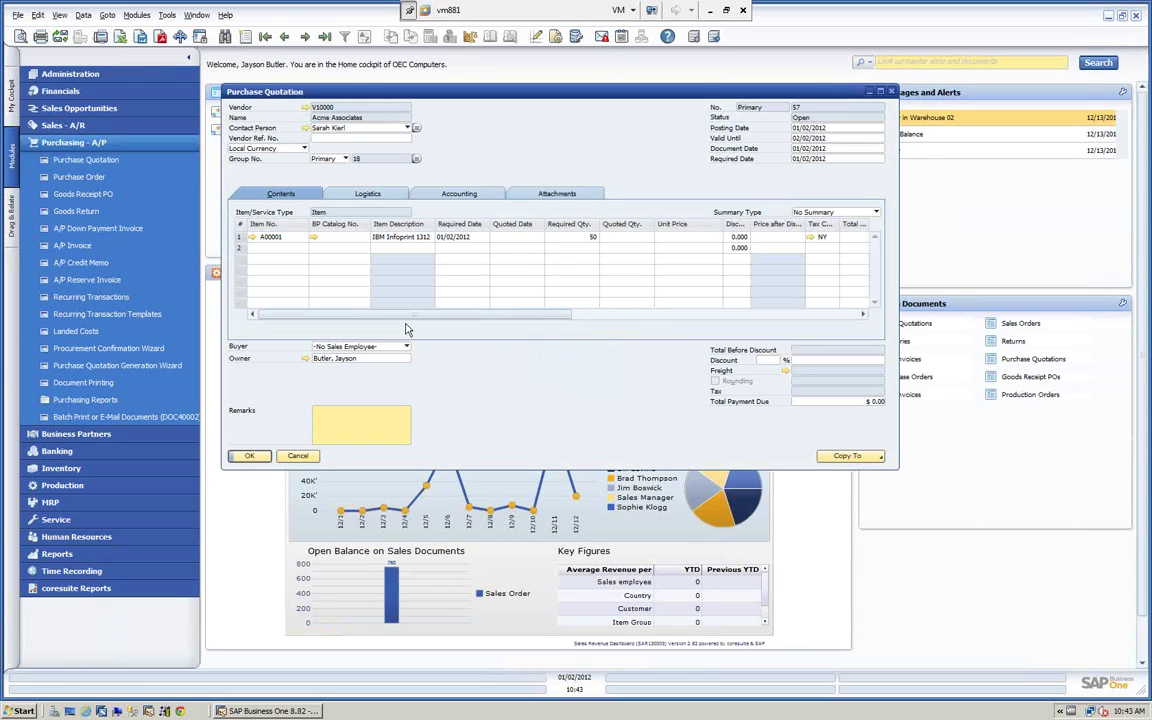
click(300, 459)
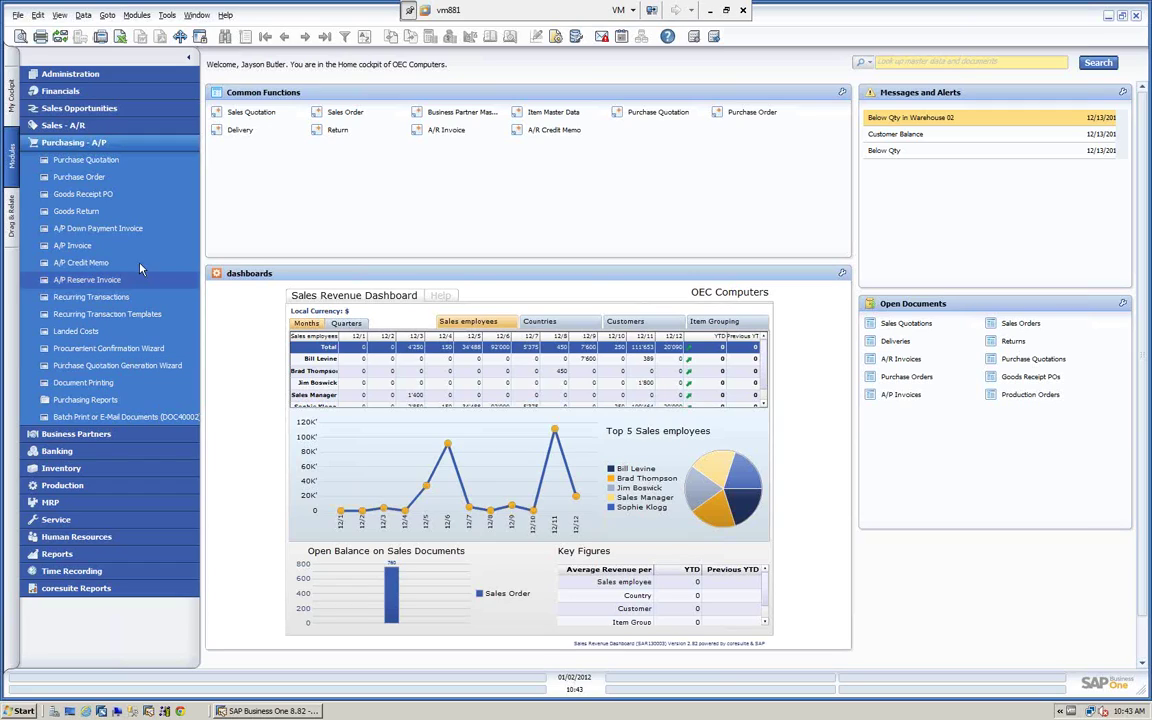
click(86, 126)
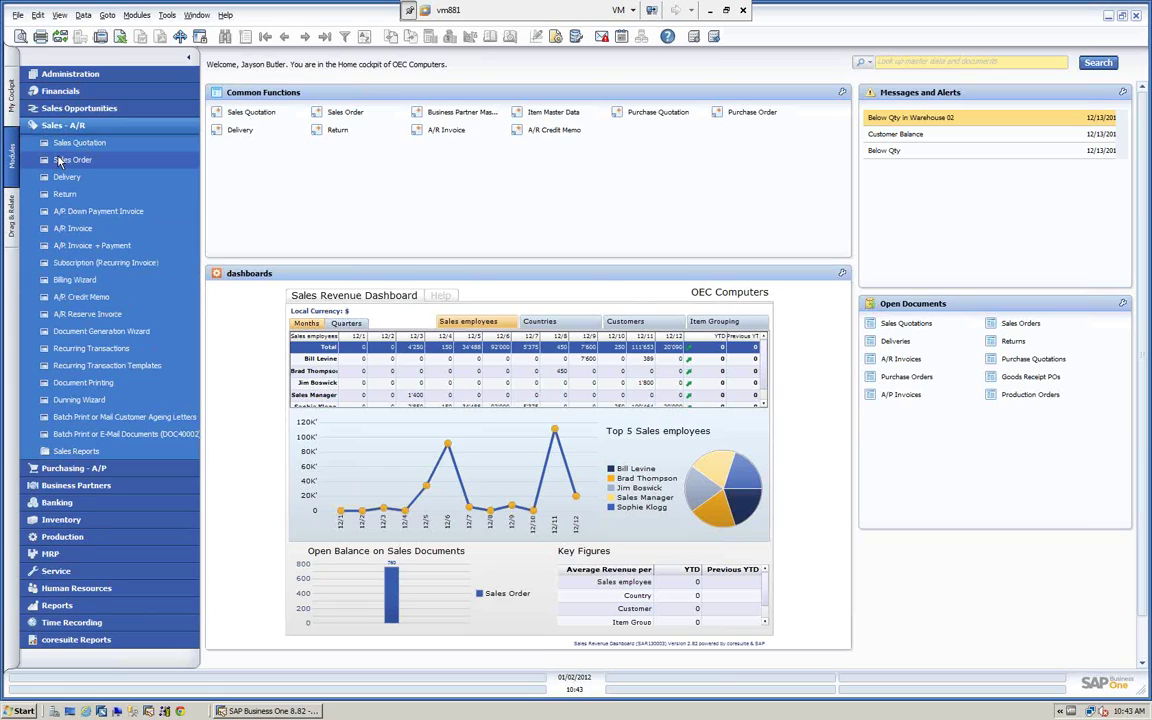
click(122, 127)
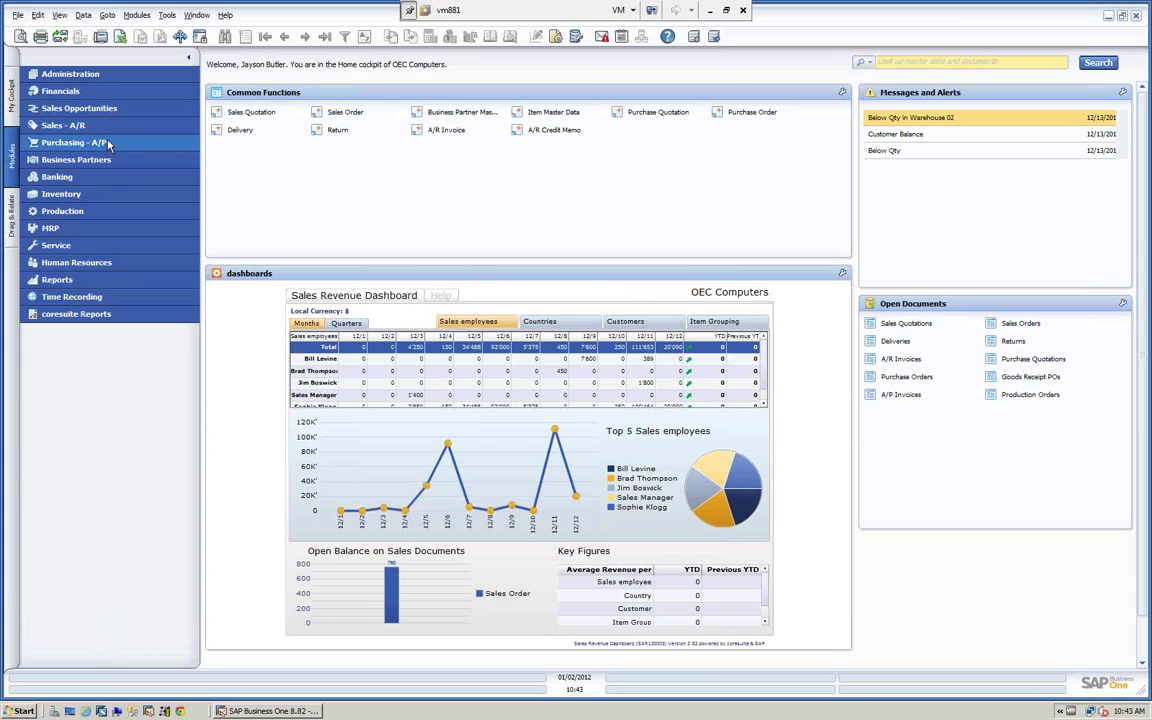
click(108, 143)
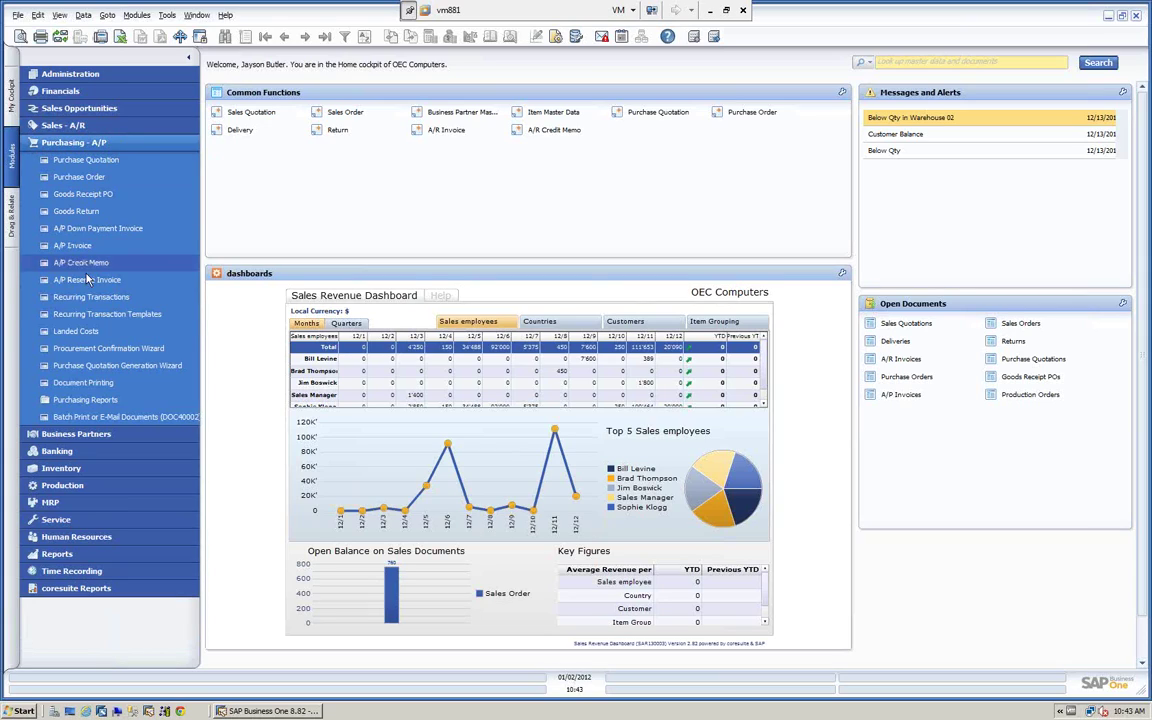
Step: Start the Procurement Confirmation Wizard and add the customers of all groups, proceeding to the list of their open sales orders
click(108, 348)
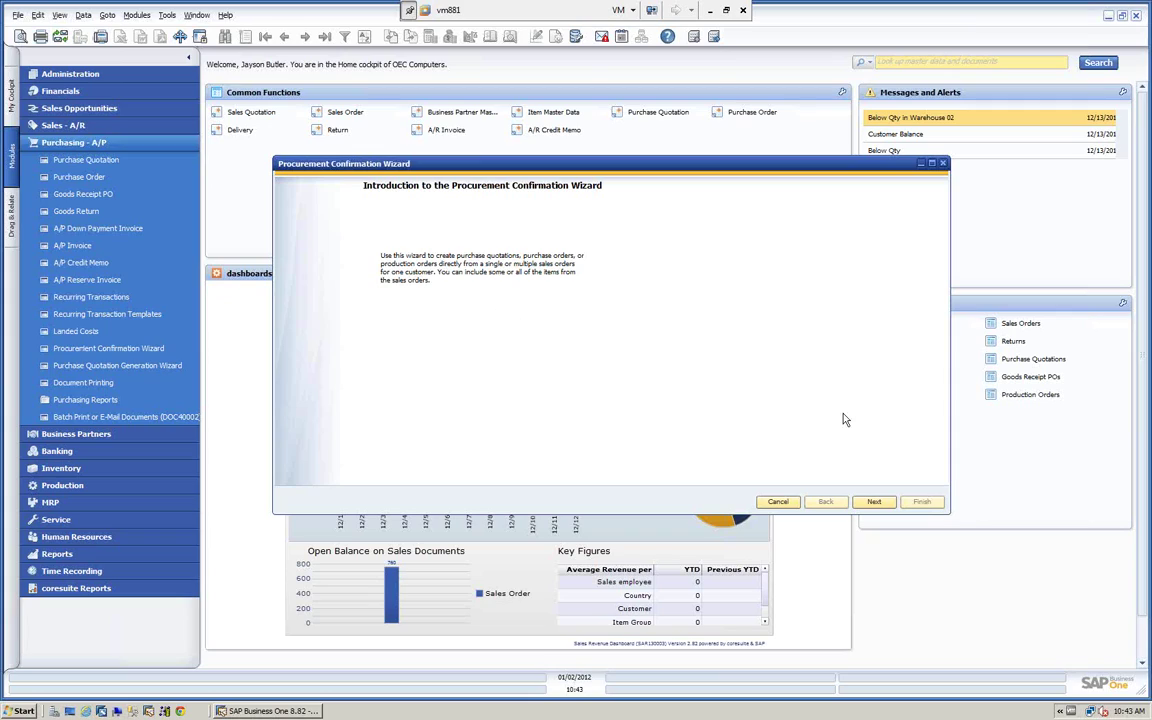
mouse_move(596, 168)
mouse_down()
mouse_move(582, 150)
mouse_move(600, 150)
mouse_up()
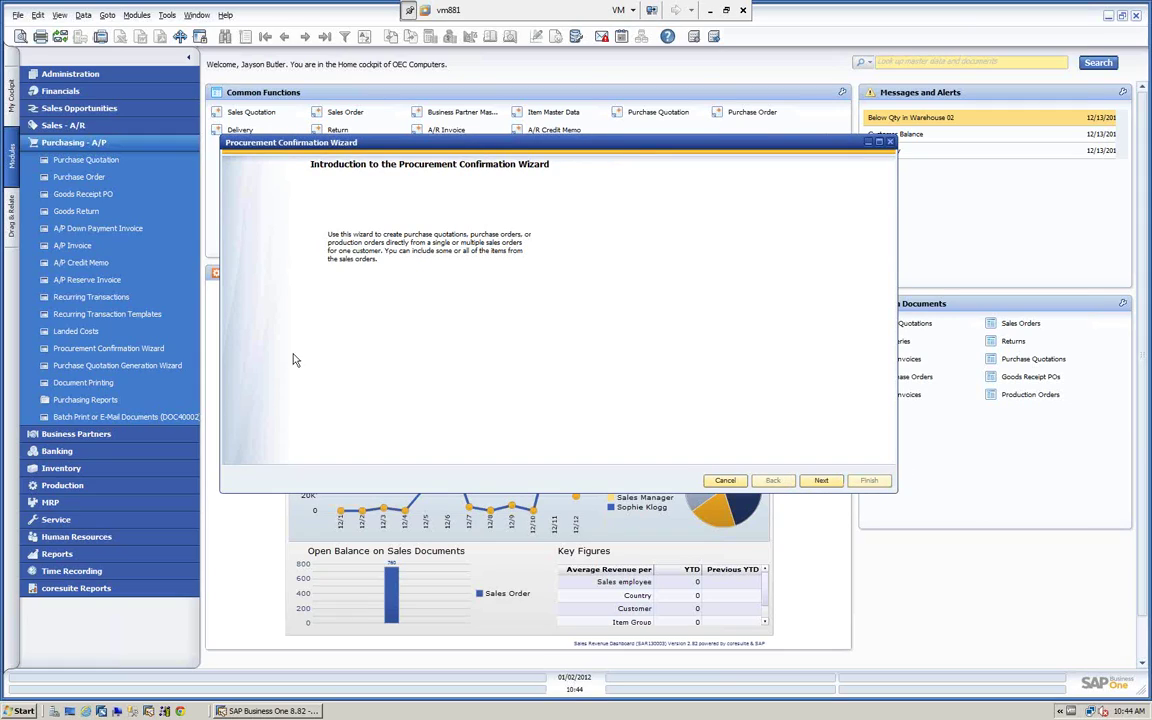
click(823, 481)
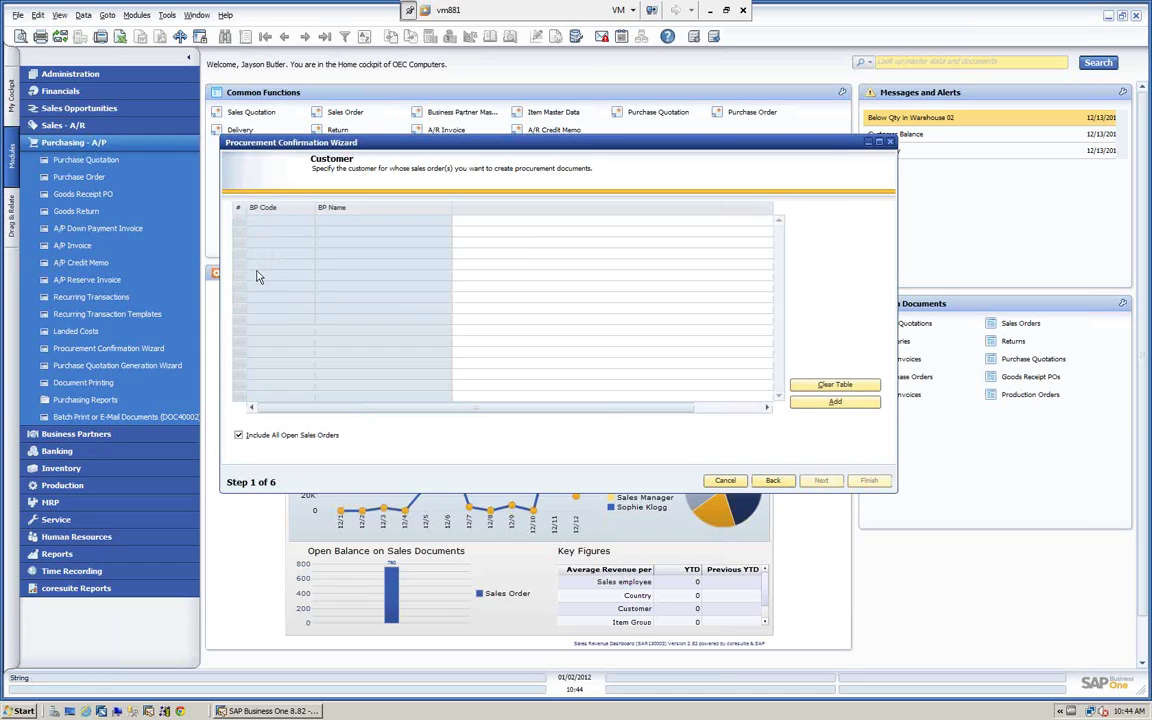
click(836, 403)
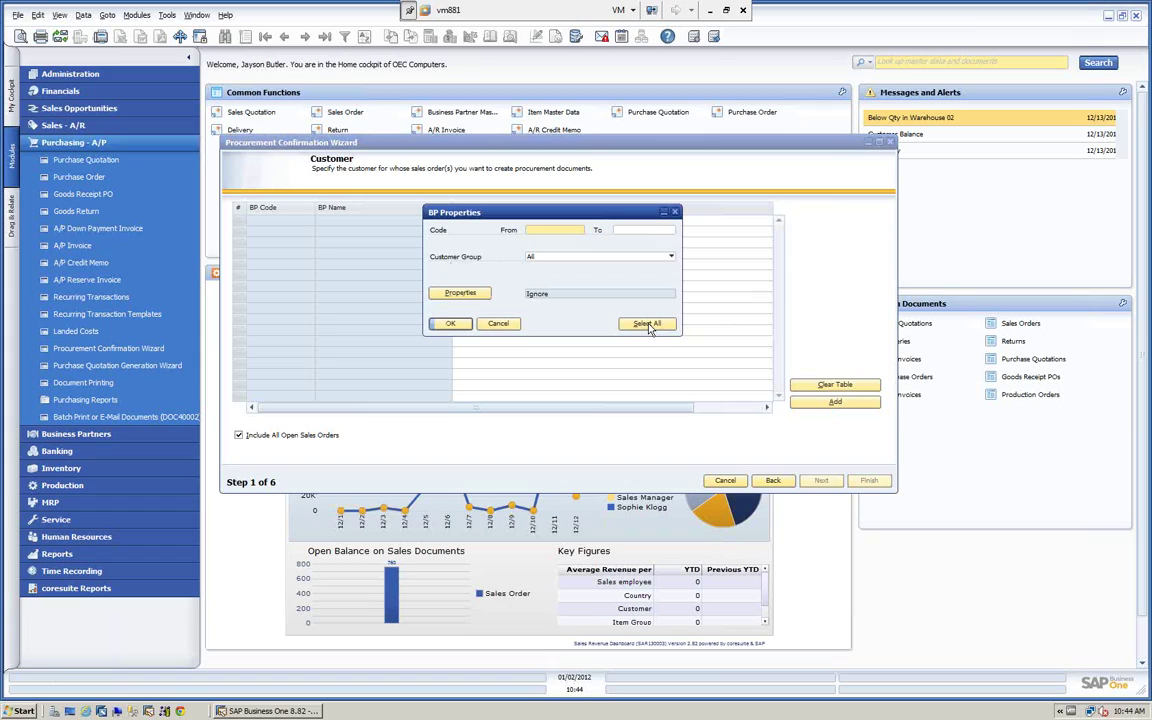
click(450, 323)
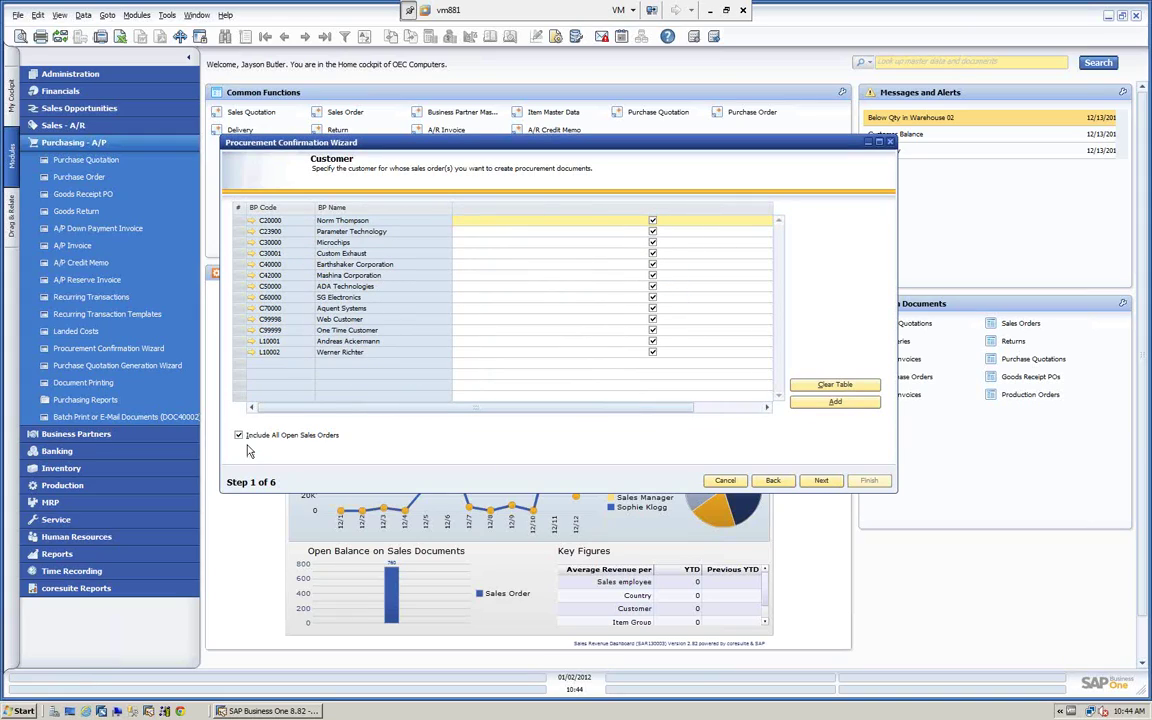
click(821, 482)
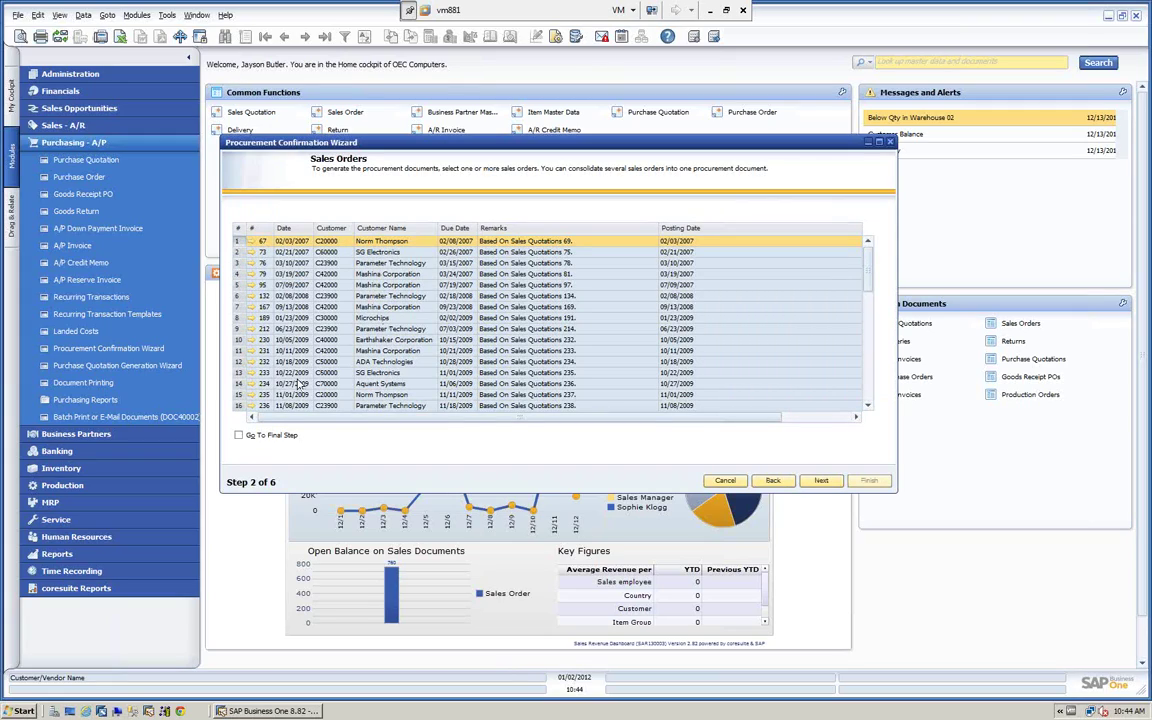
Step: Return to the customer list, deselect all customers, and select only Mashina Corporation and Parameter Technology
click(773, 482)
click(567, 216)
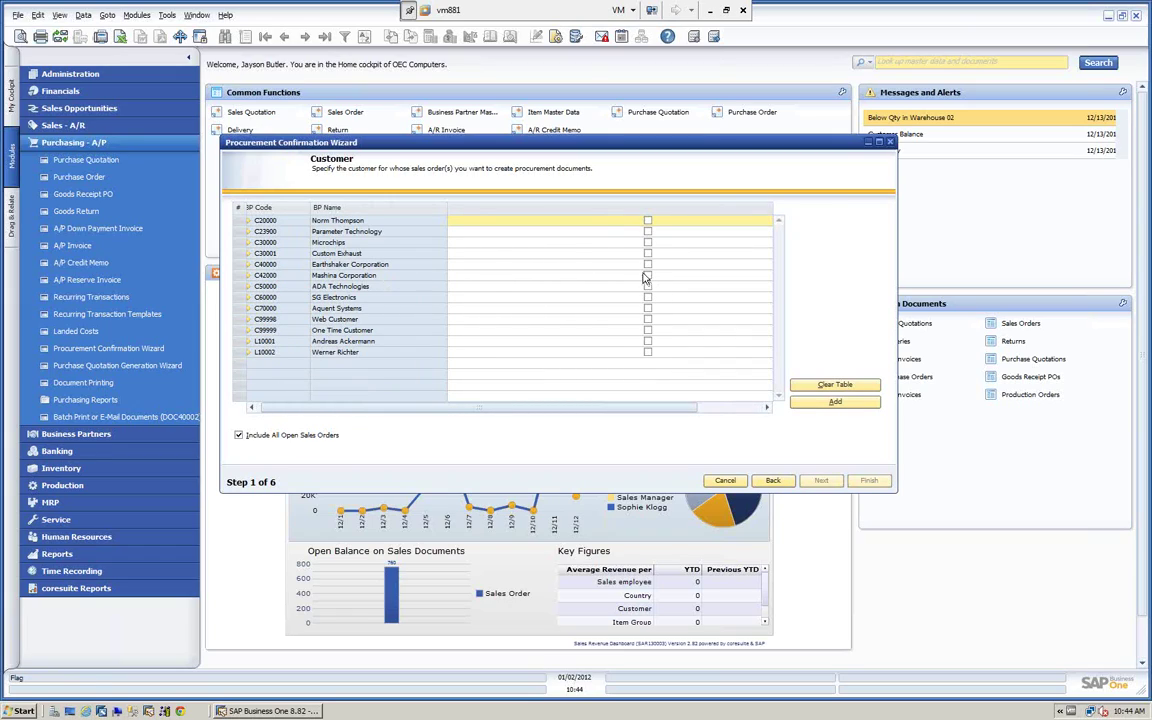
click(648, 275)
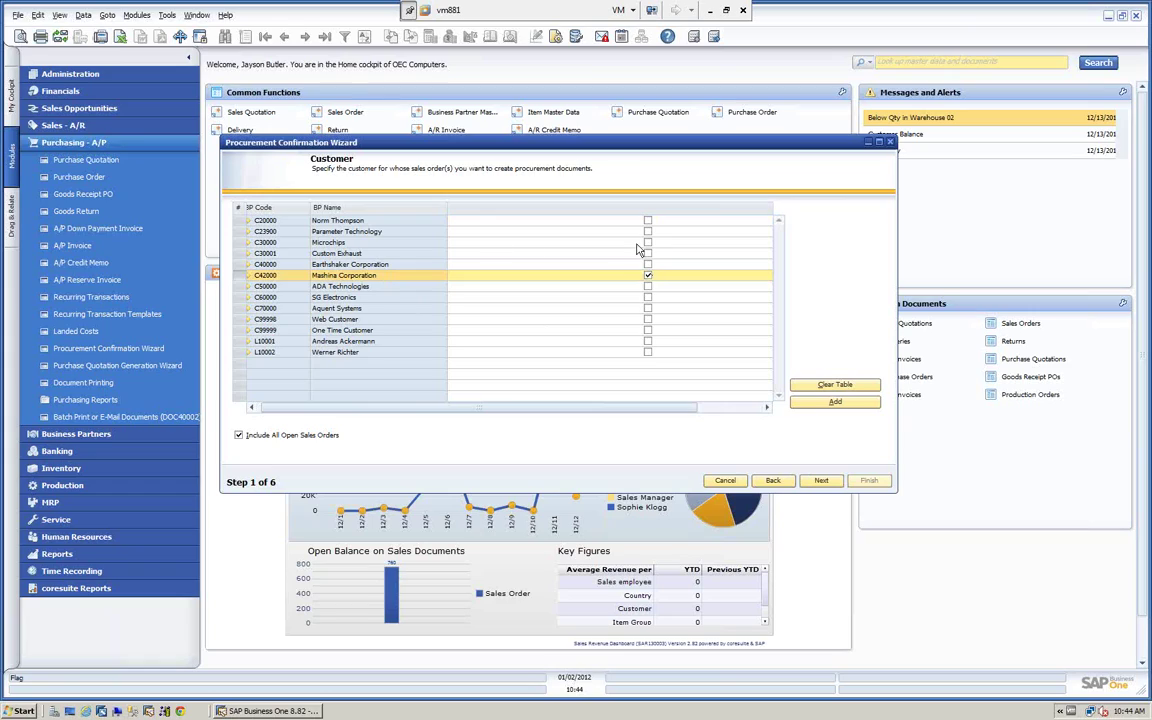
click(647, 232)
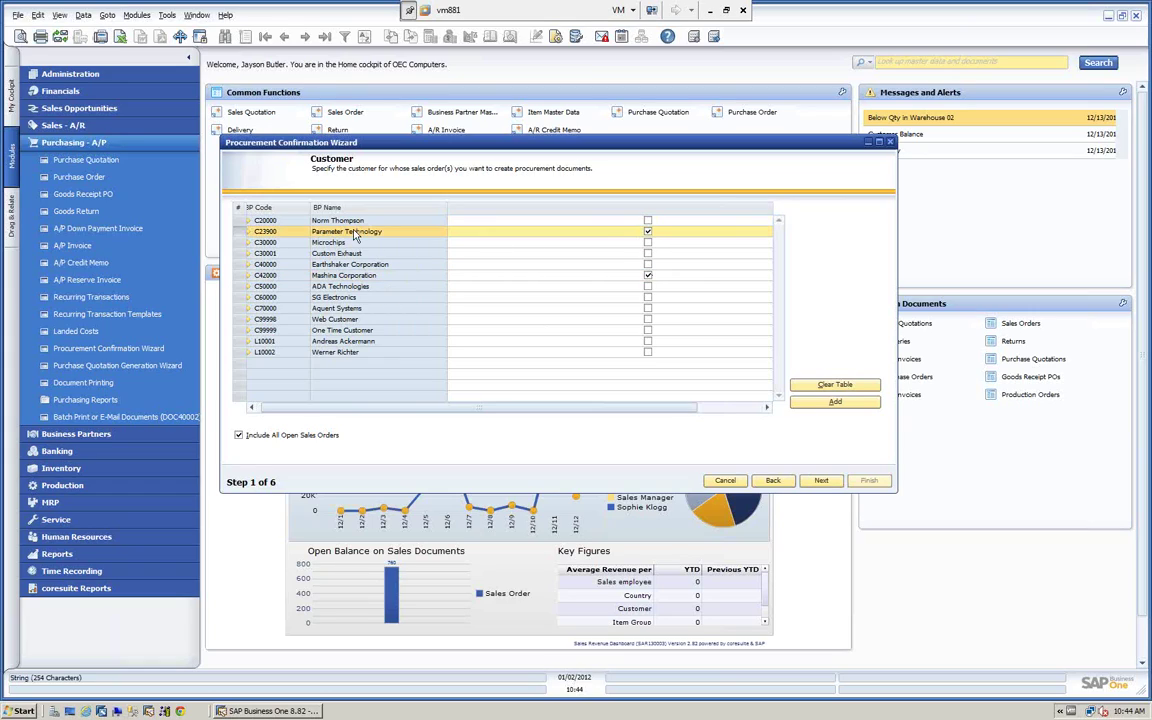
Step: Proceed to the sales orders of the selected customers, inspect the first Parameter Technology order, and close it
click(821, 481)
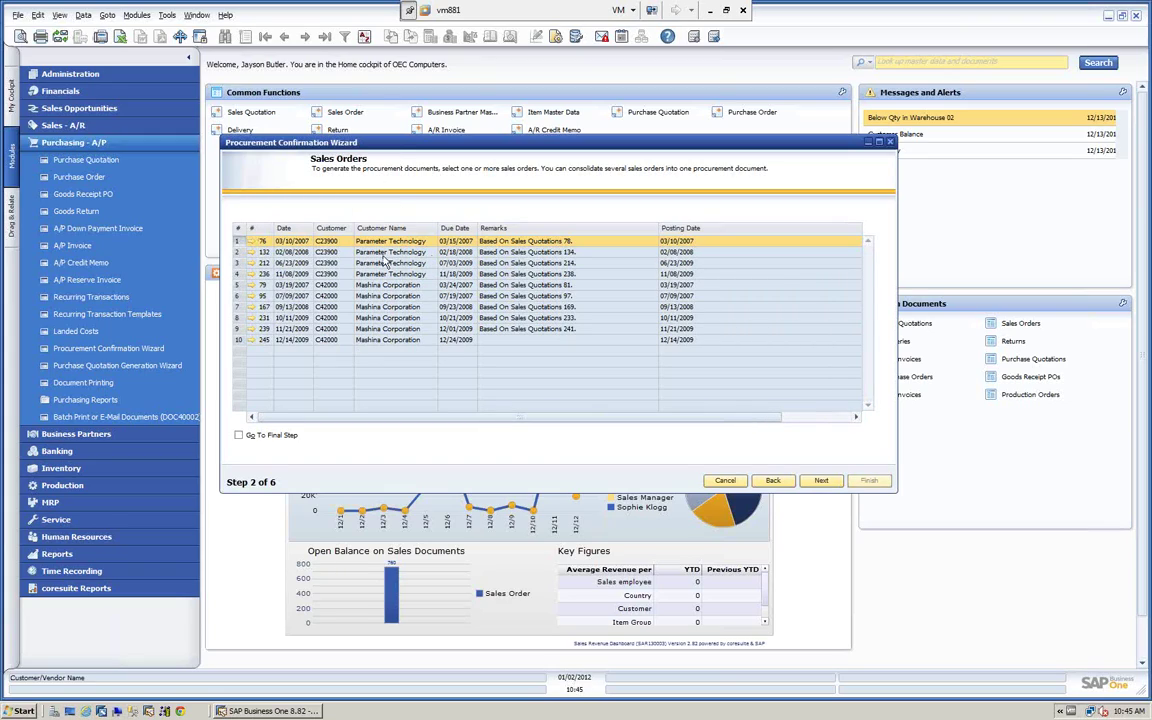
click(253, 242)
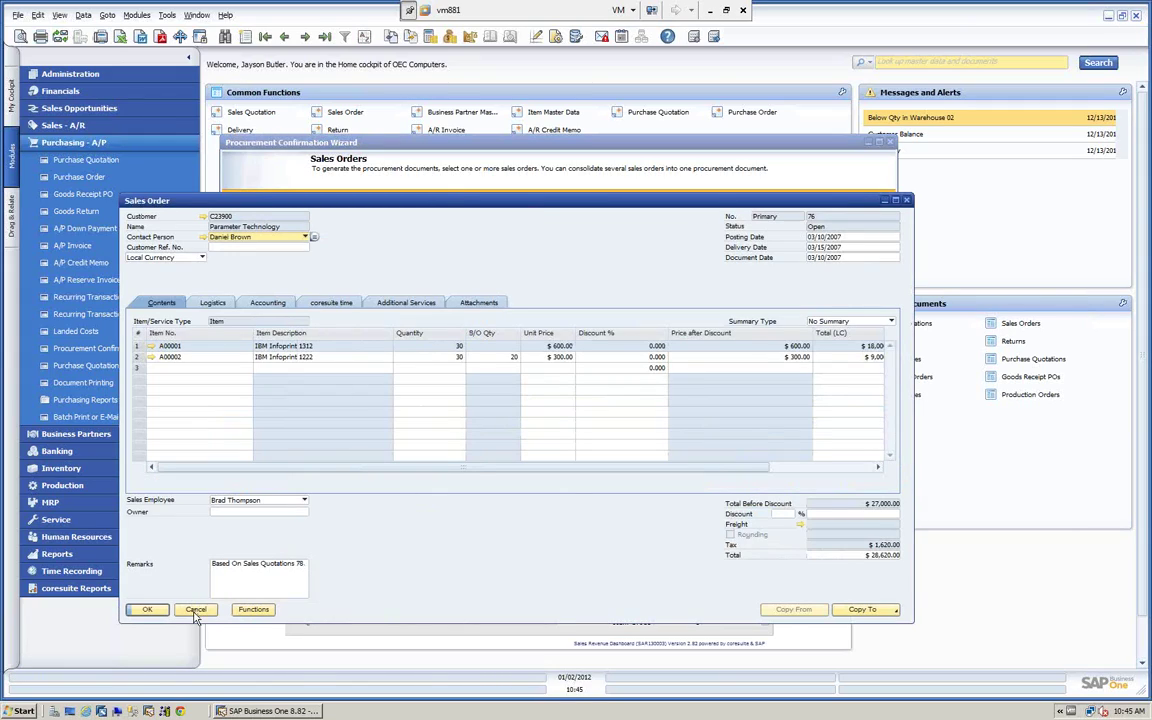
click(288, 416)
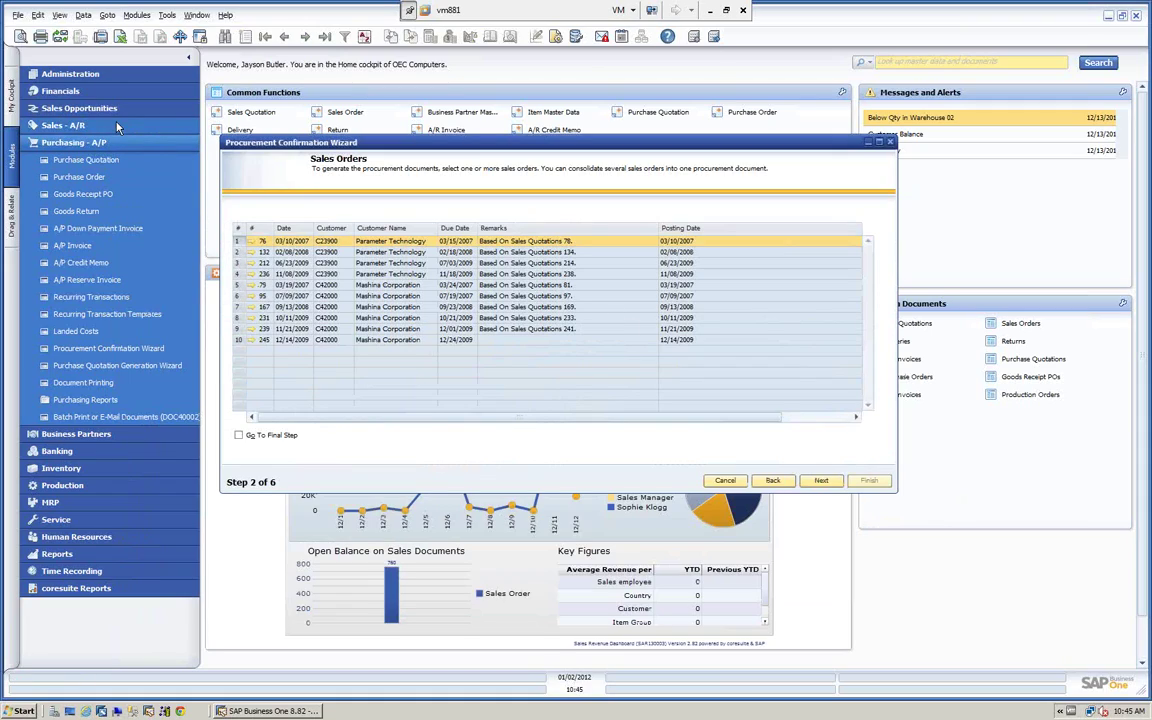
Step: Proceed to the selected sales order's line items, compare Purchase Quotation and Production Order as target documents, and set the target back to Purchase Order
click(821, 482)
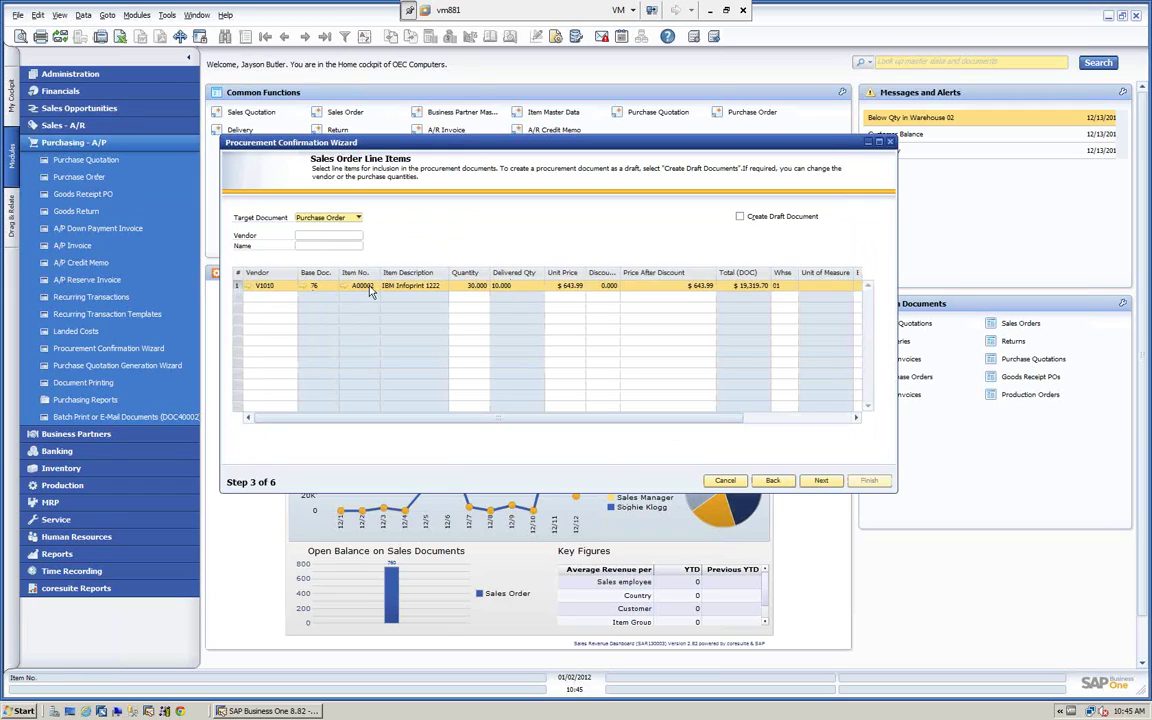
click(330, 217)
click(340, 241)
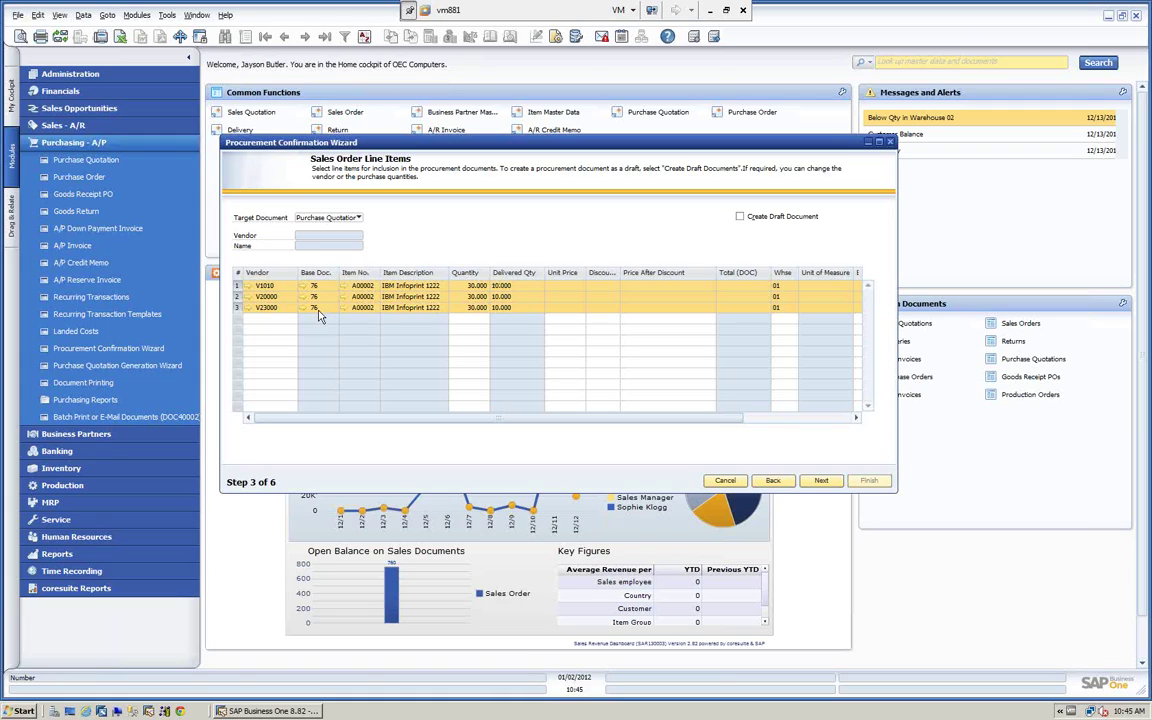
click(326, 216)
click(333, 251)
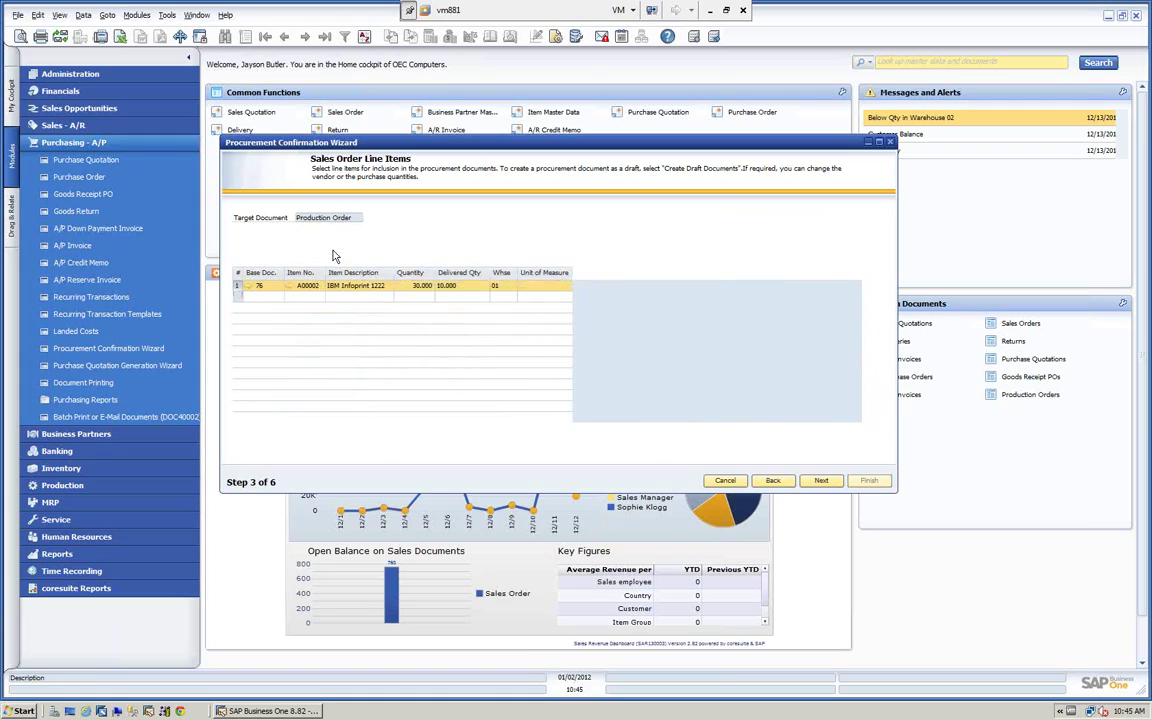
click(332, 217)
click(325, 229)
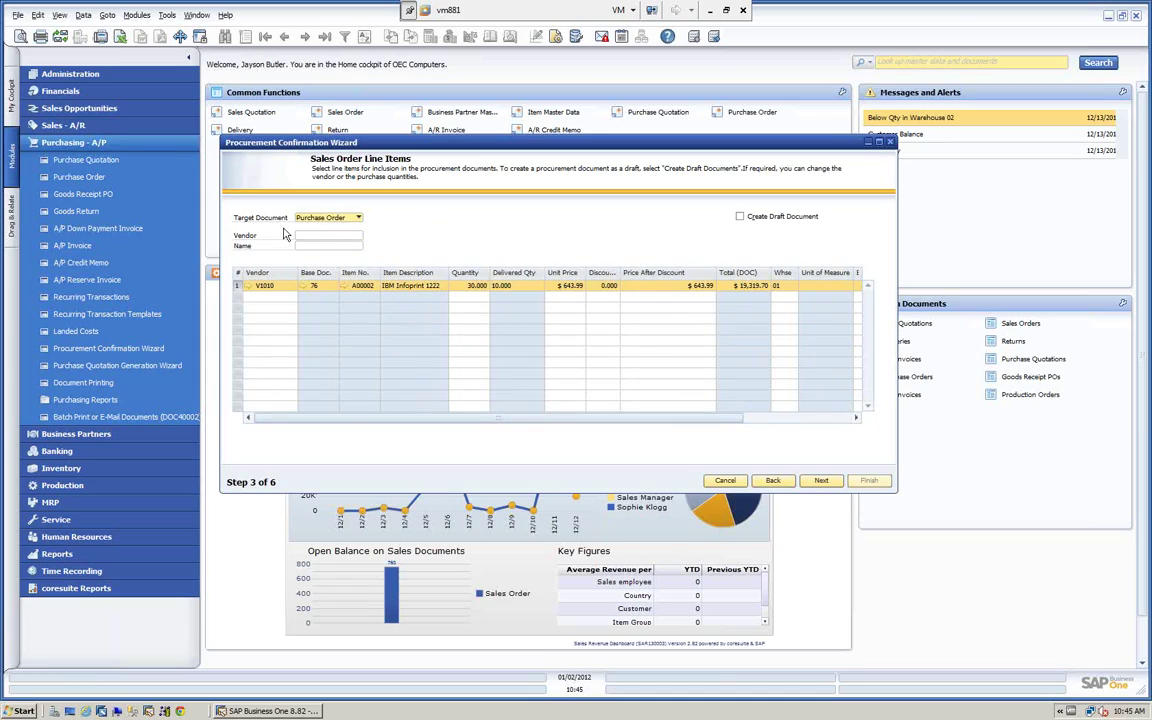
Step: Choose consolidation by vendor for the procurement documents, generate the purchase order from the preview, and close the wizard
click(821, 481)
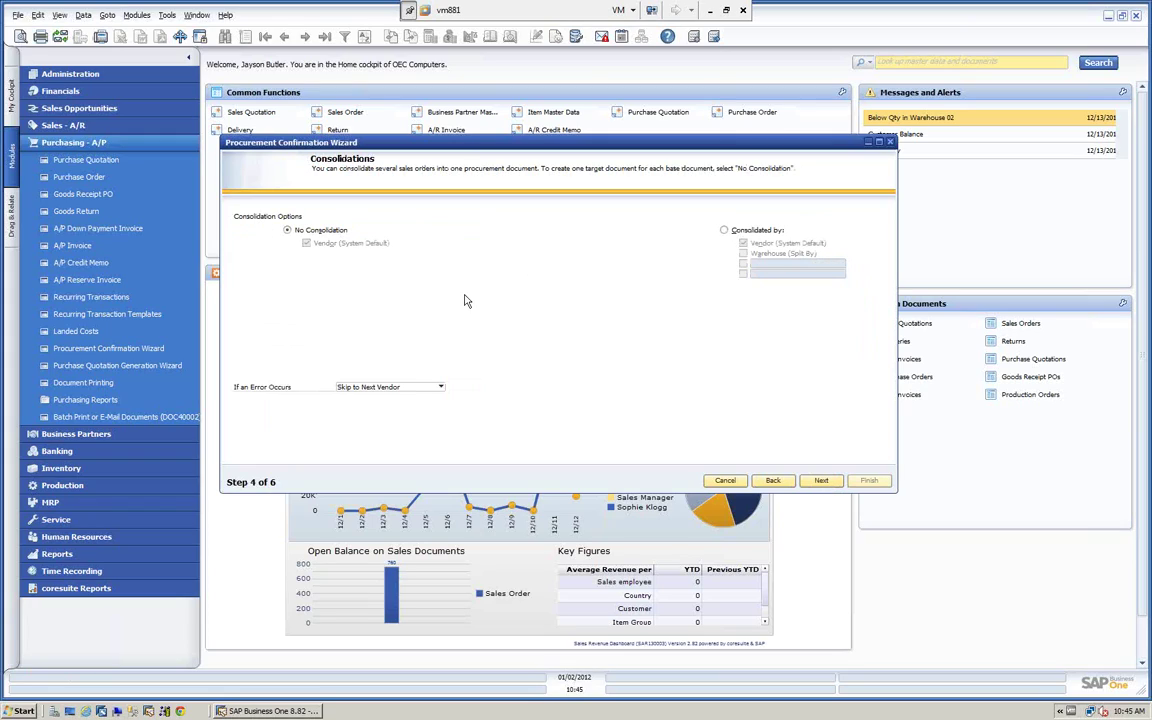
click(724, 231)
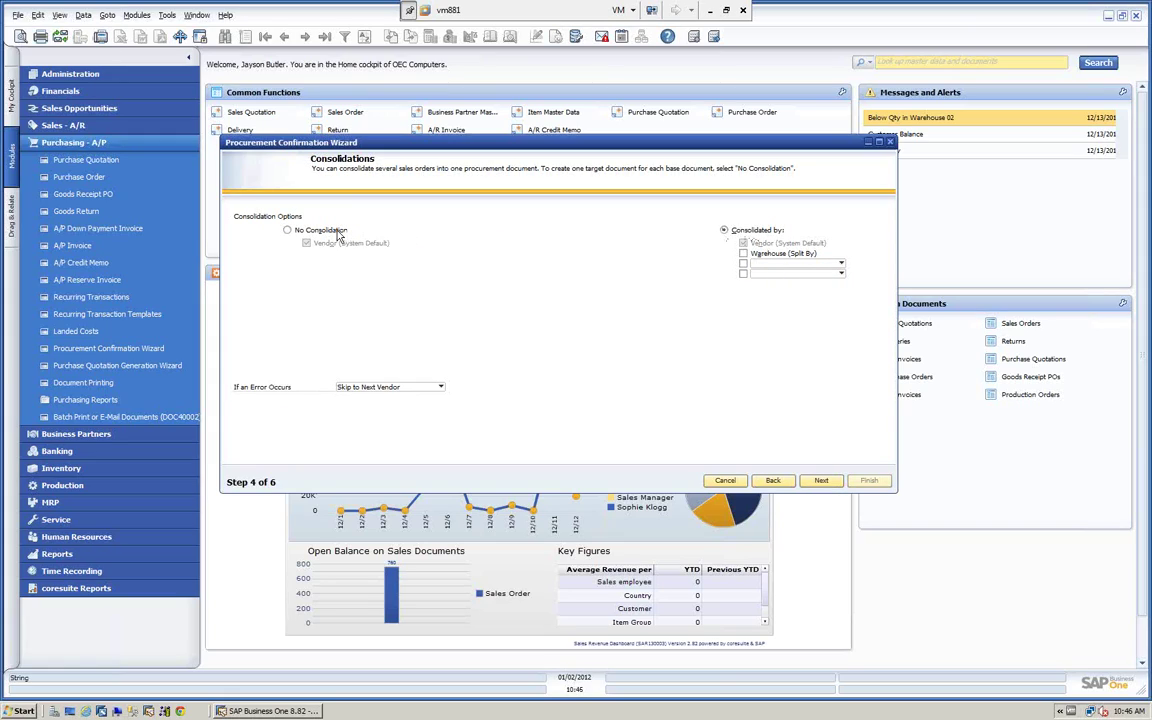
click(820, 481)
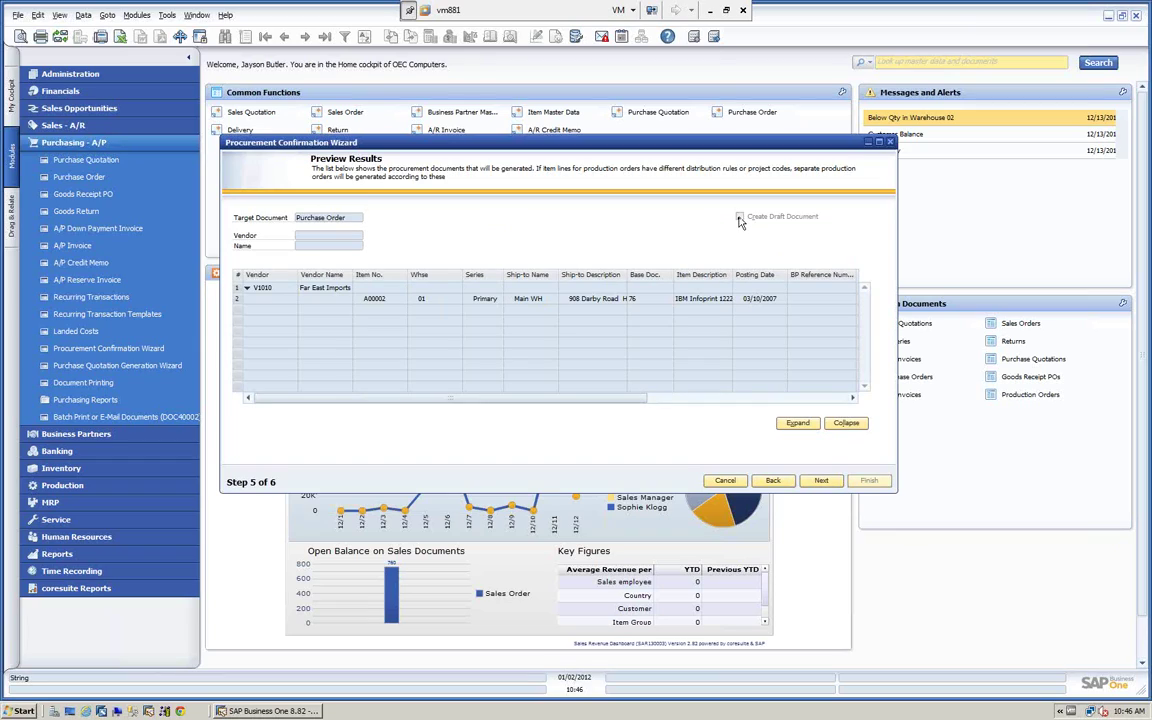
click(823, 483)
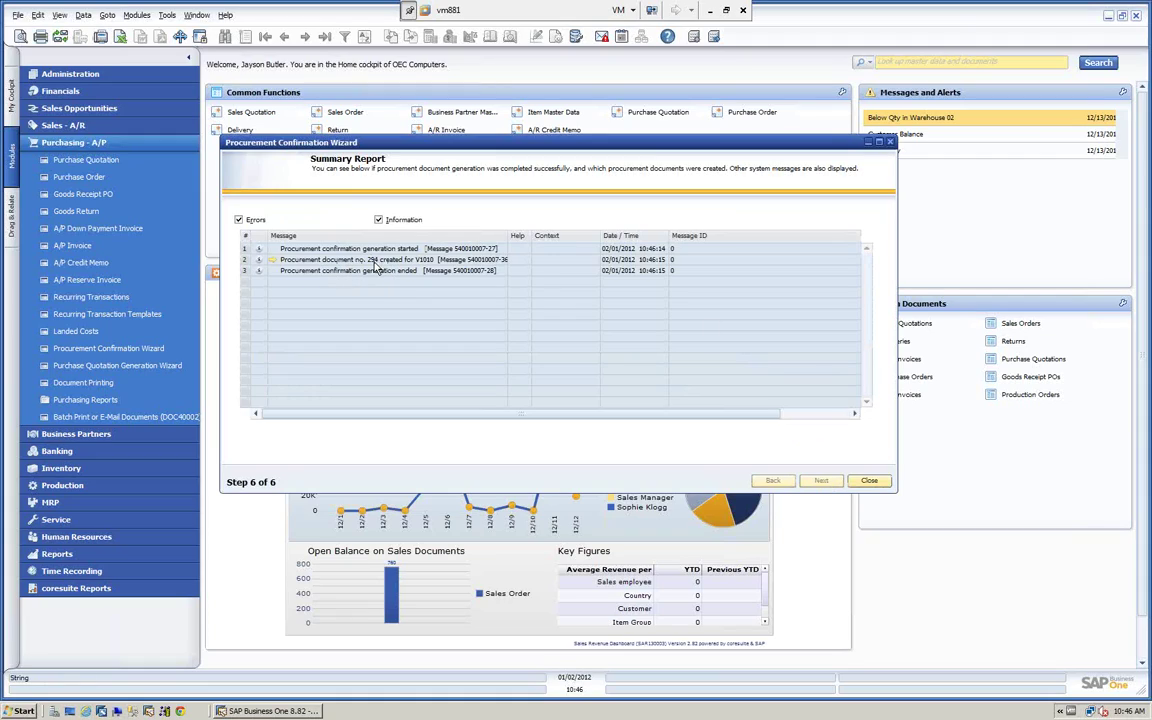
click(869, 481)
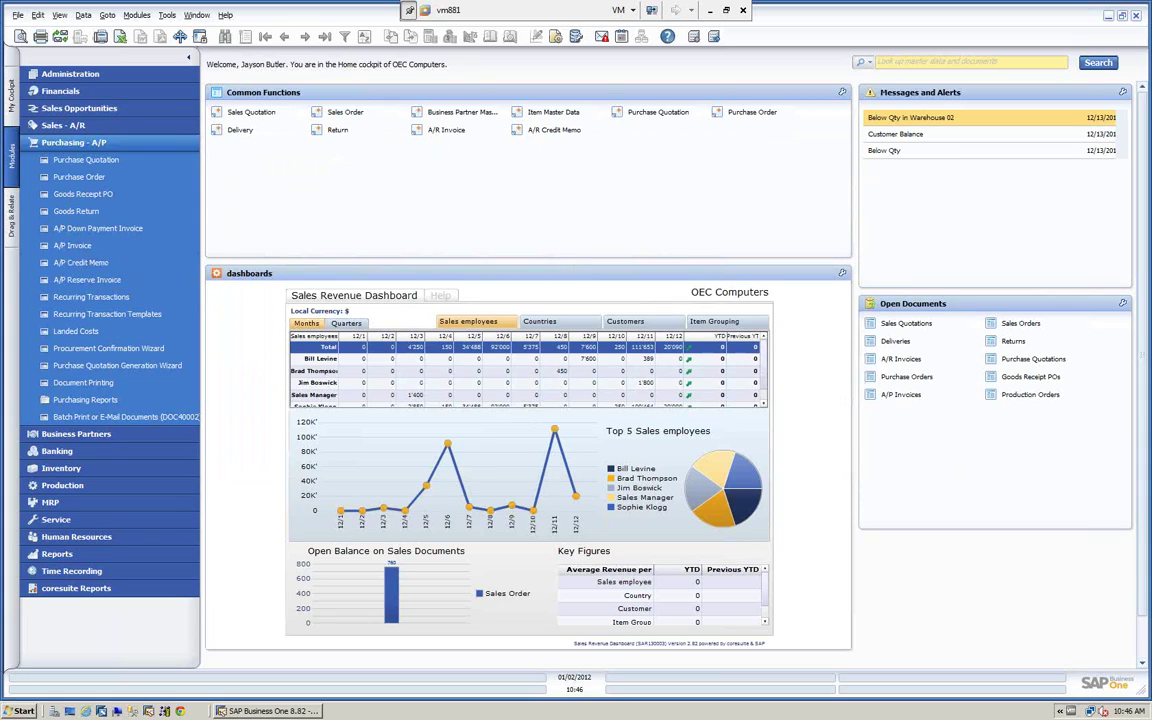
Step: Open the most recent purchase order, view its relationship map, and close the map
click(80, 176)
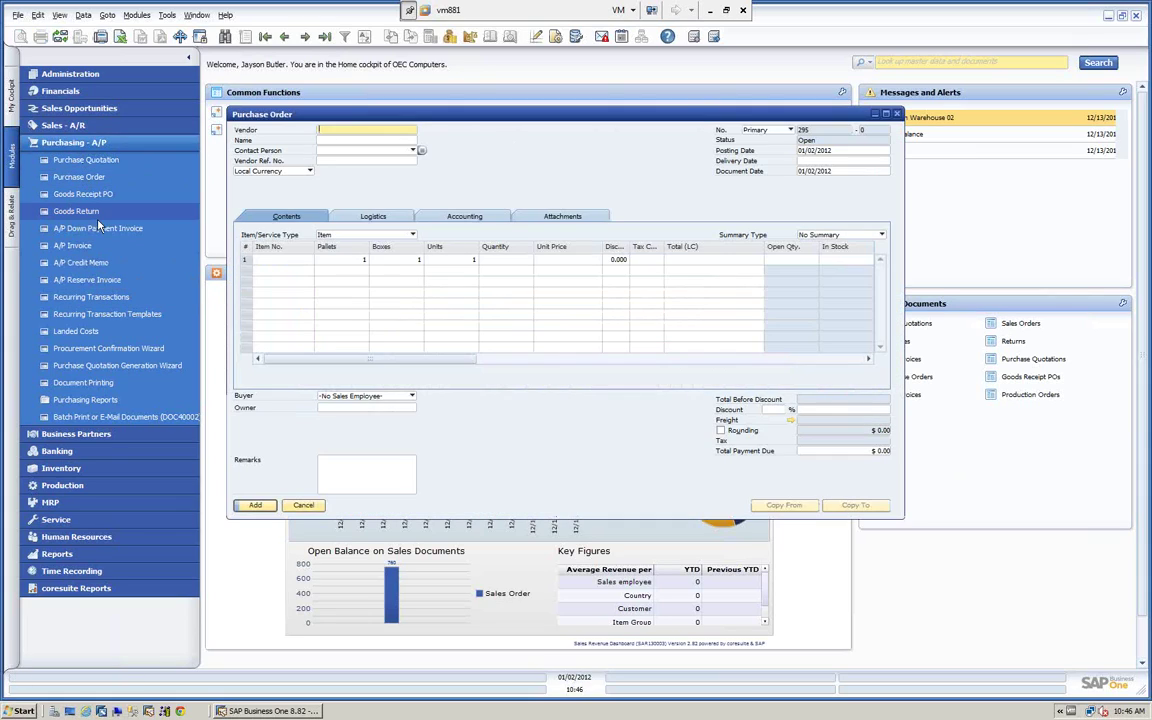
click(324, 37)
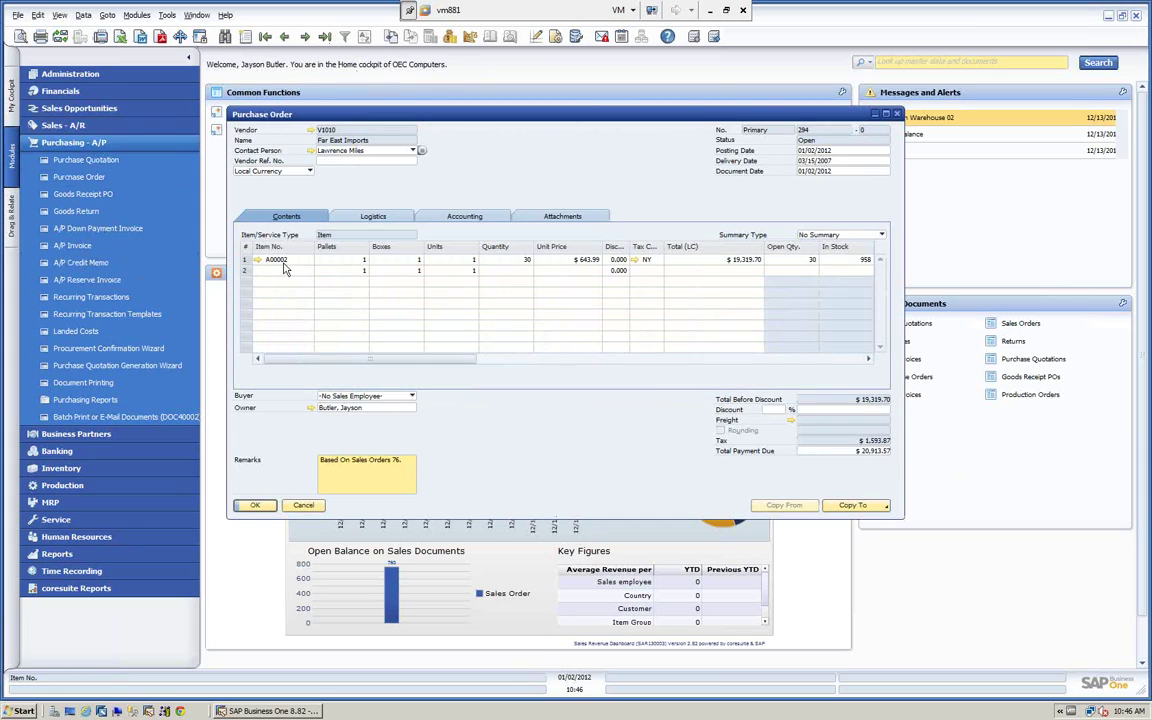
right_click(523, 163)
click(572, 338)
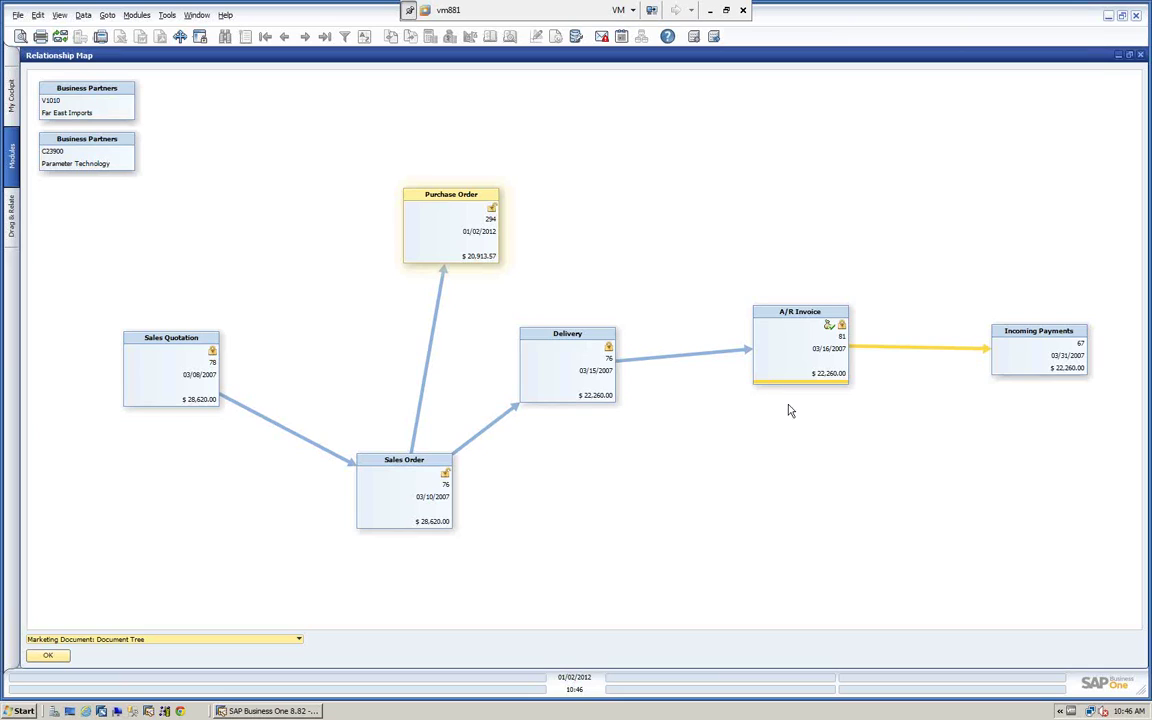
click(1140, 55)
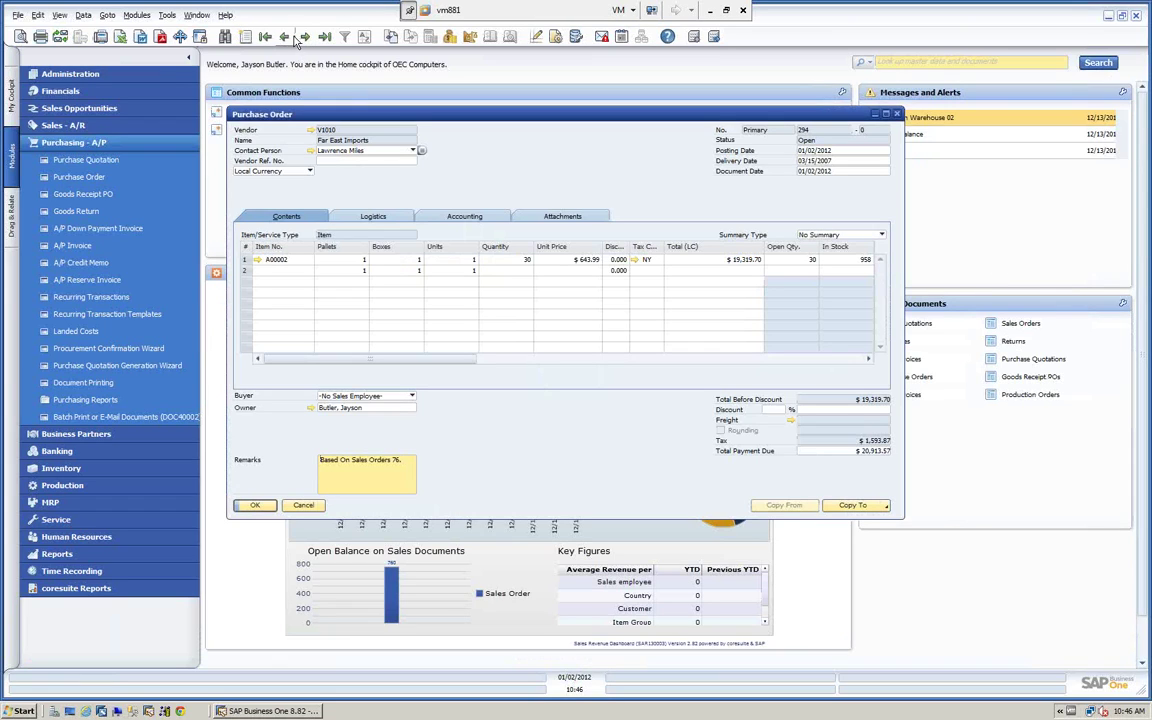
Step: Look at the preceding purchase order, return to the most recent one, and close the purchase order window
click(285, 38)
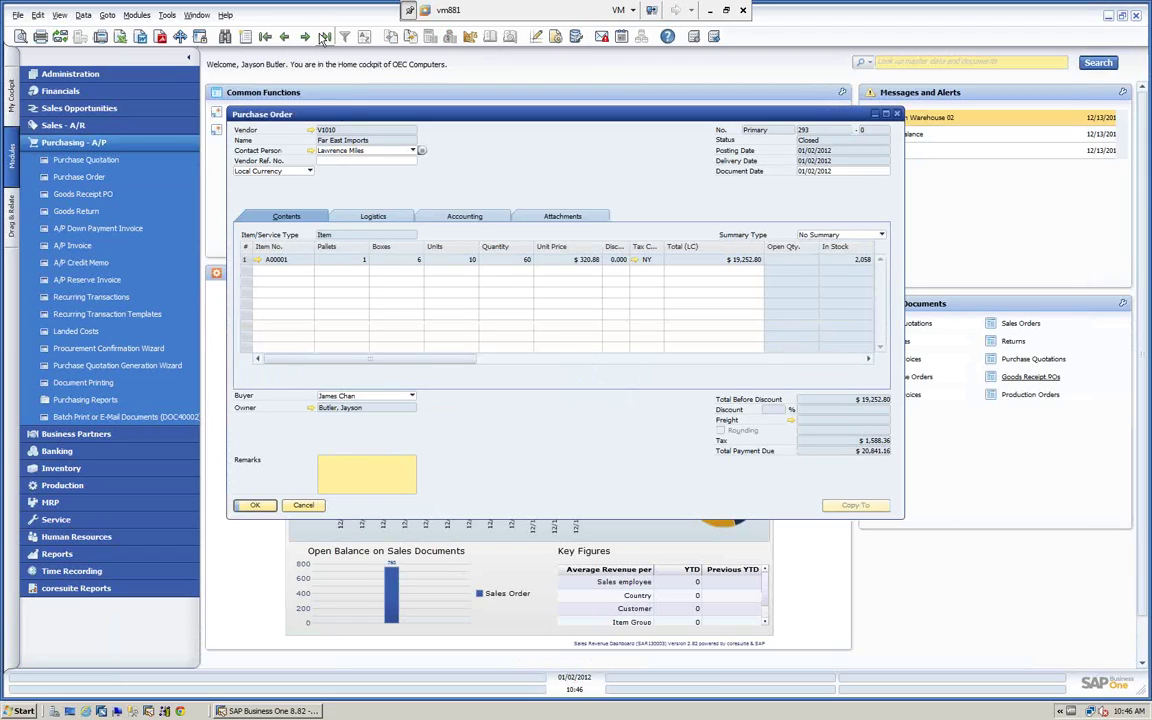
click(323, 37)
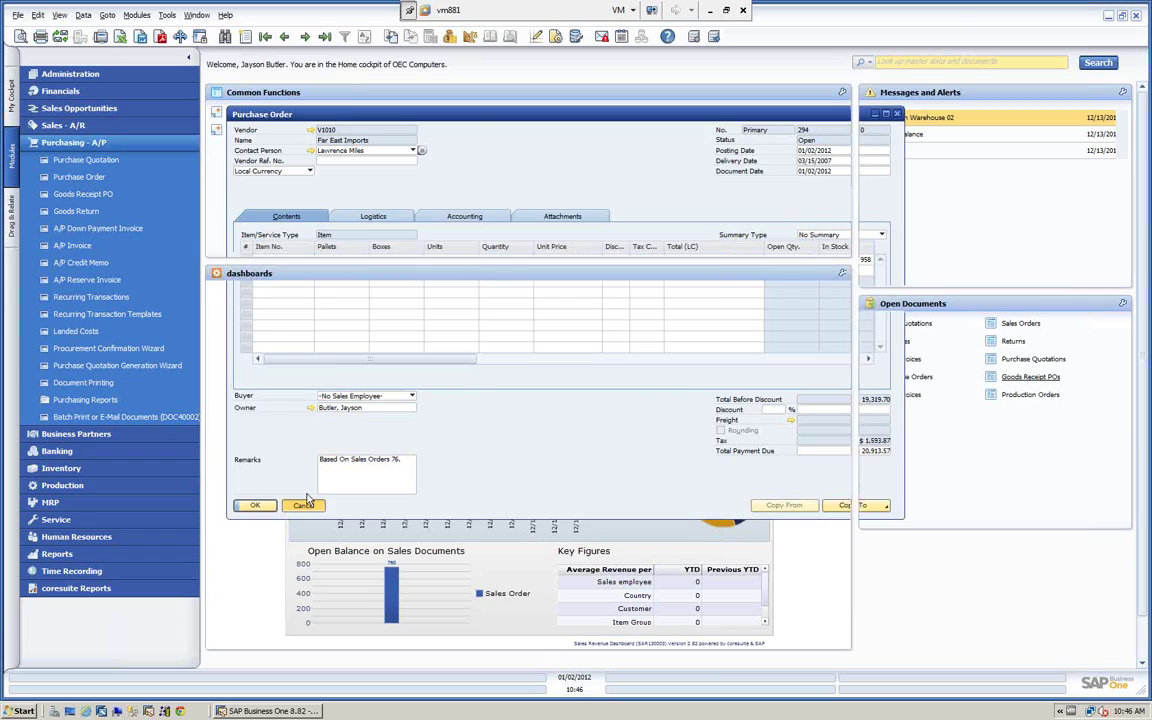
click(303, 505)
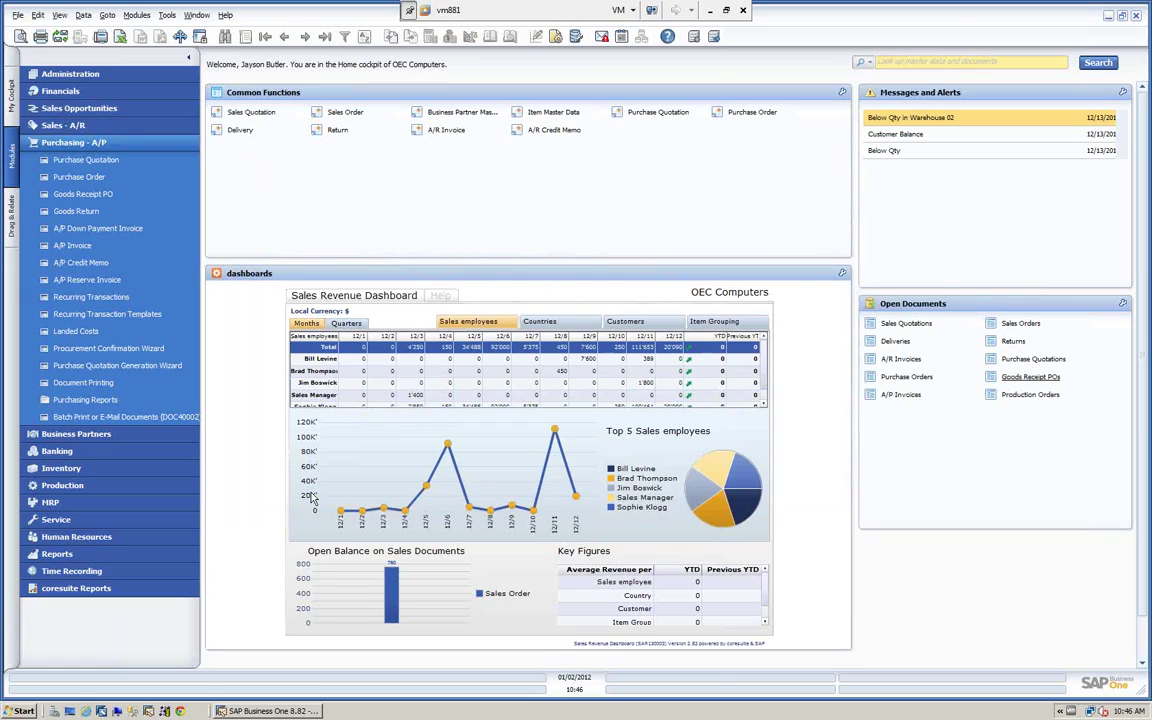
click(106, 128)
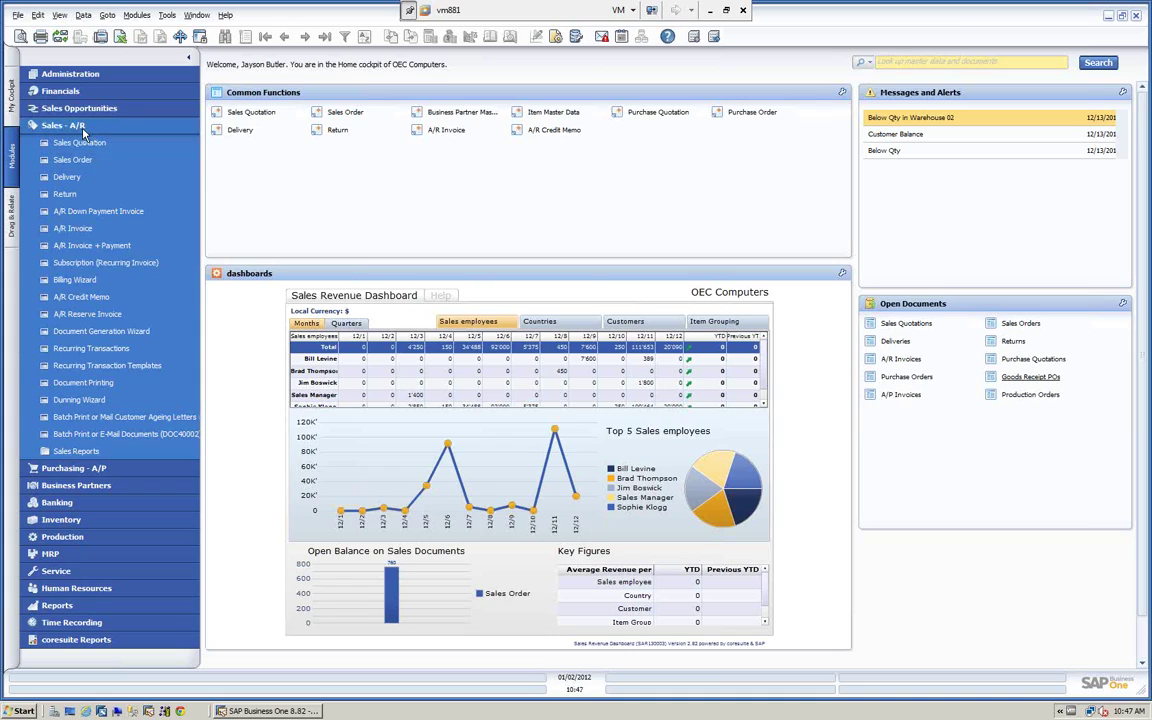
click(82, 126)
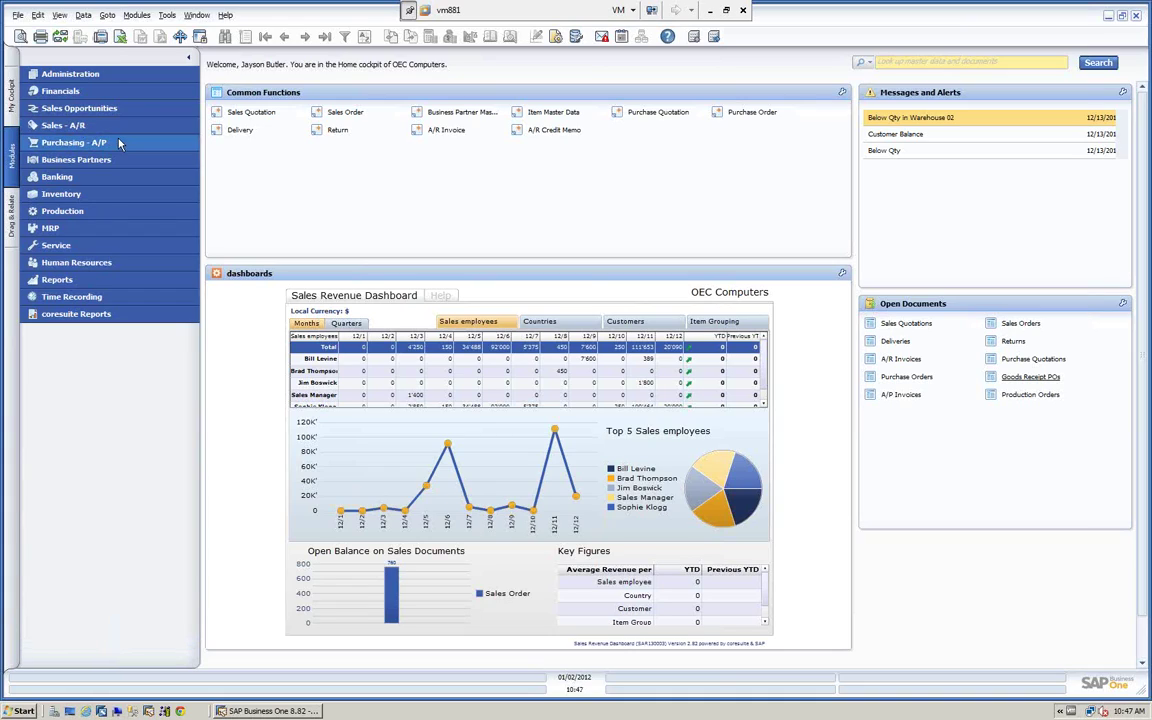
click(104, 142)
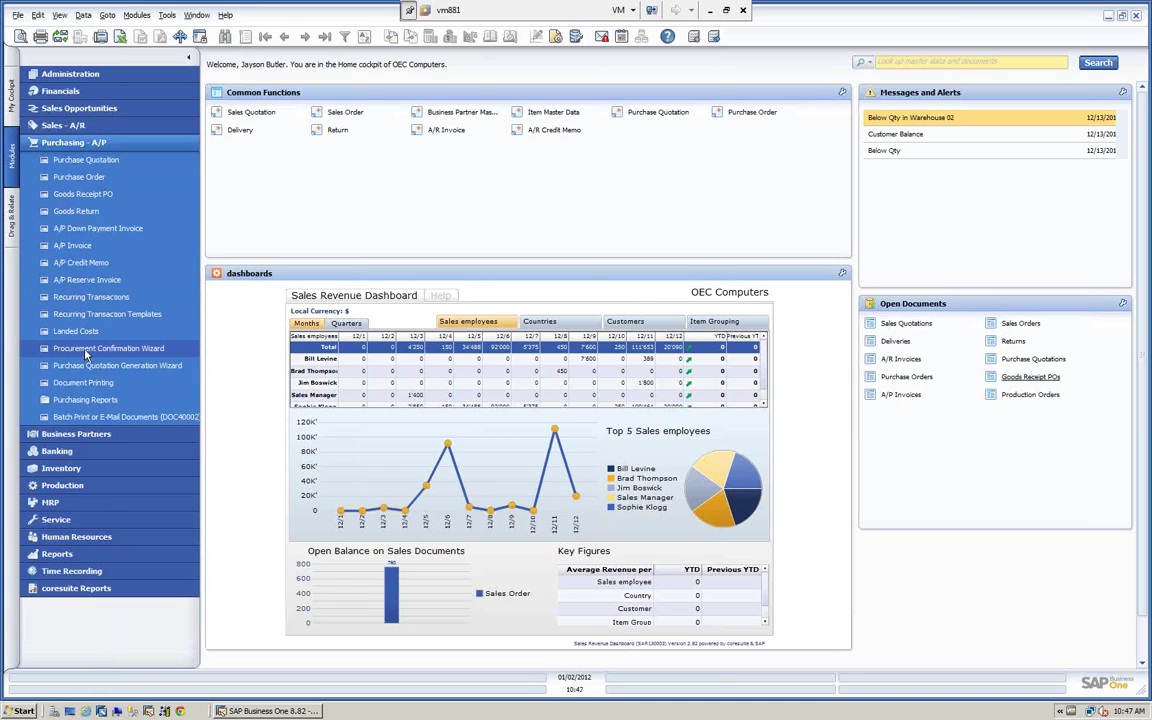